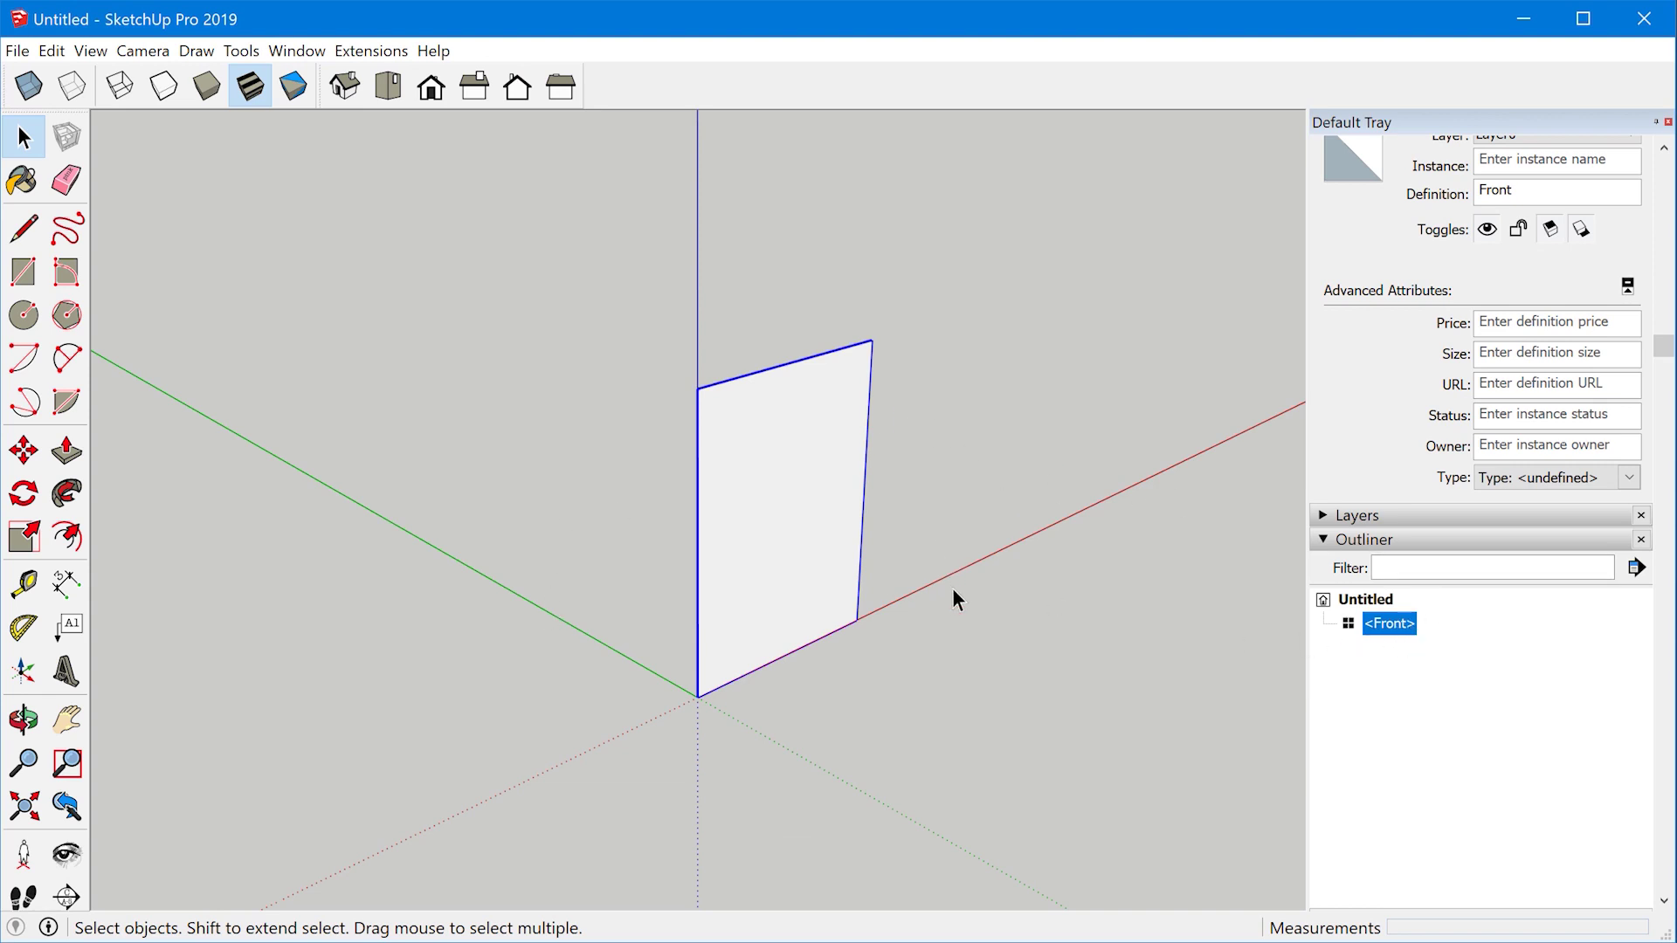
- Draw a rectangle 3" wide and about 2 1/16" high directly below the Front panel, sharing its lower edge, and select its face
middle_drag(895, 653, 775, 469)
scroll(823, 378, up, 4)
scroll(730, 569, down, 3)
key(r)
click(712, 570)
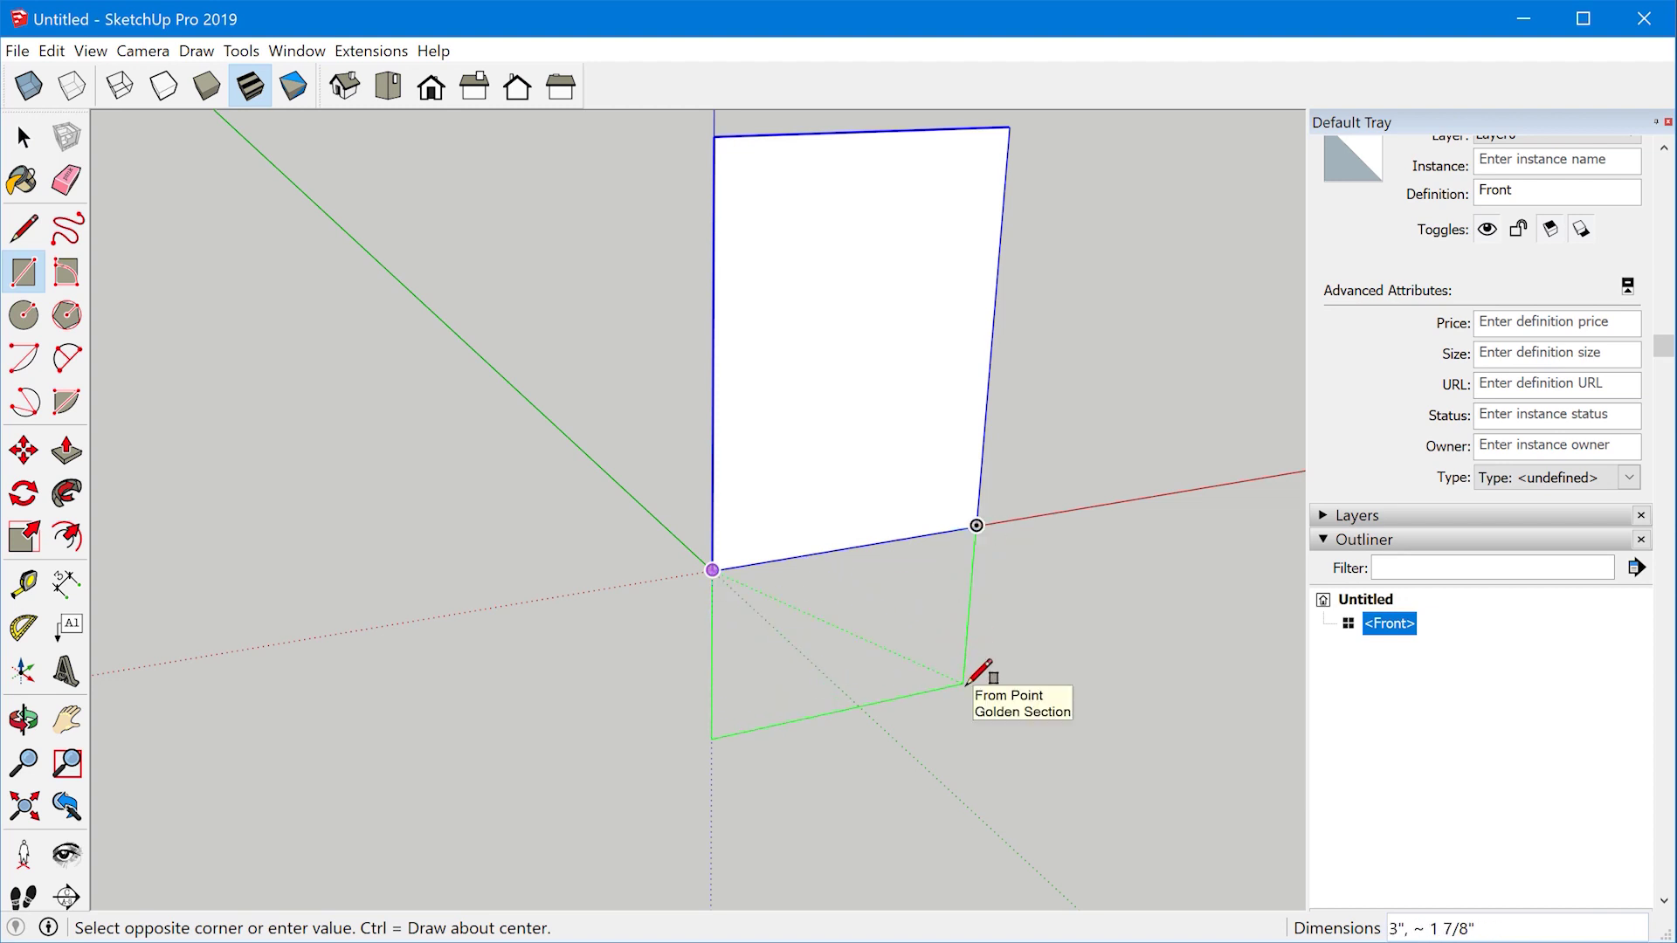
click(964, 699)
key(space)
middle_drag(902, 662, 886, 603)
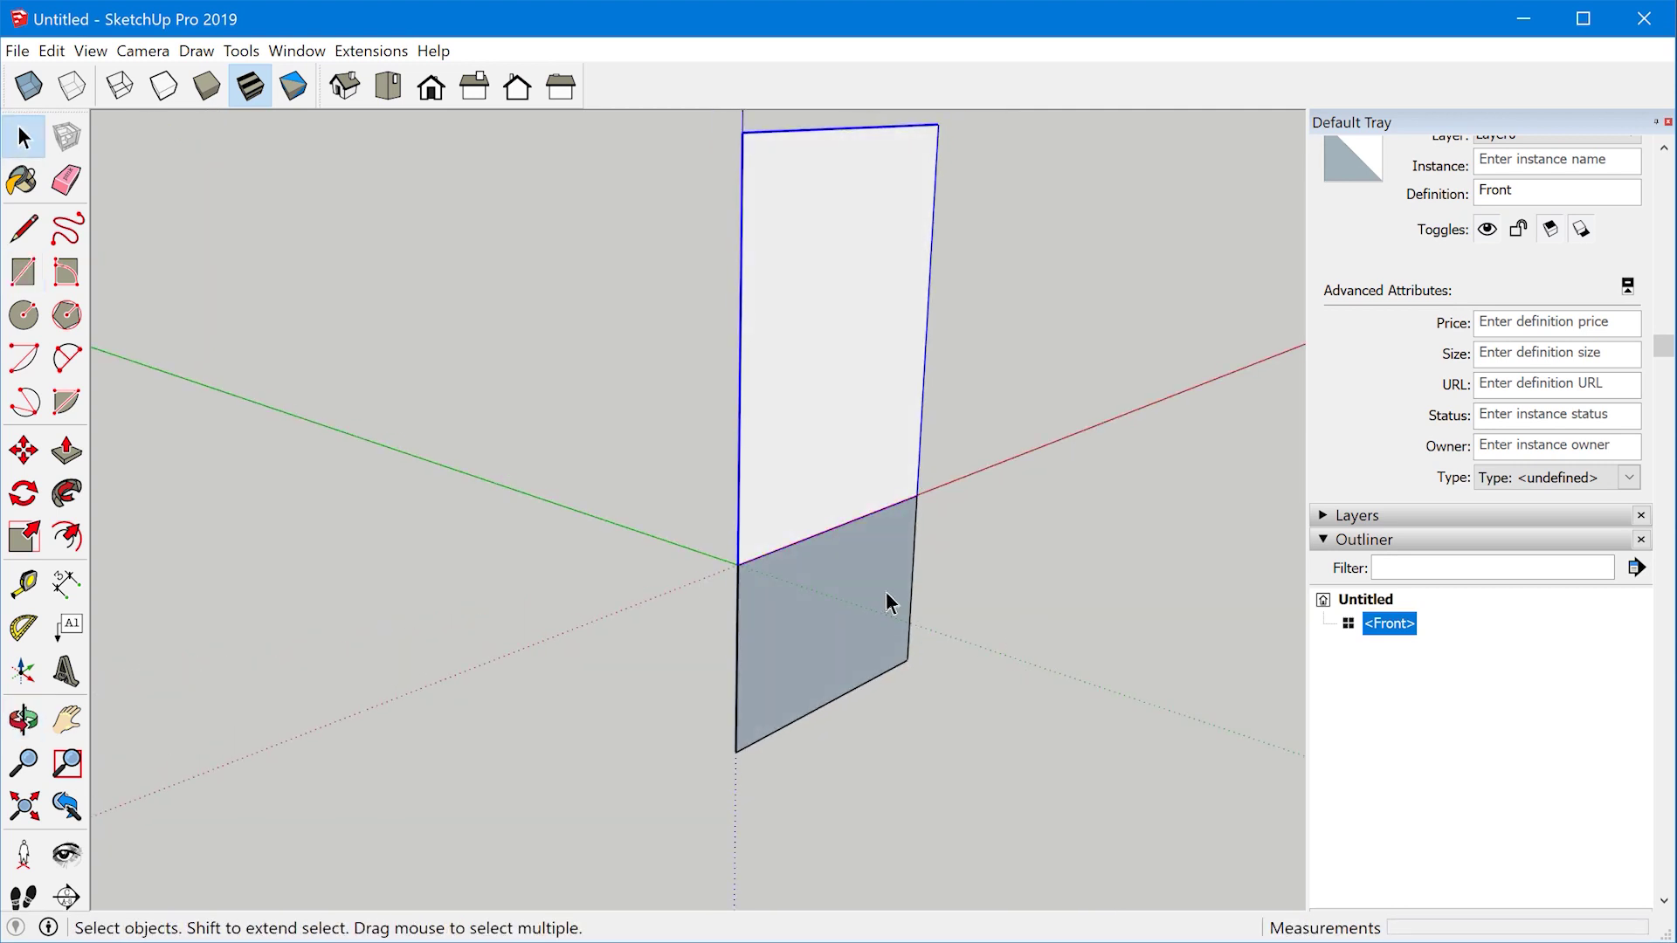
click(829, 611)
key(q)
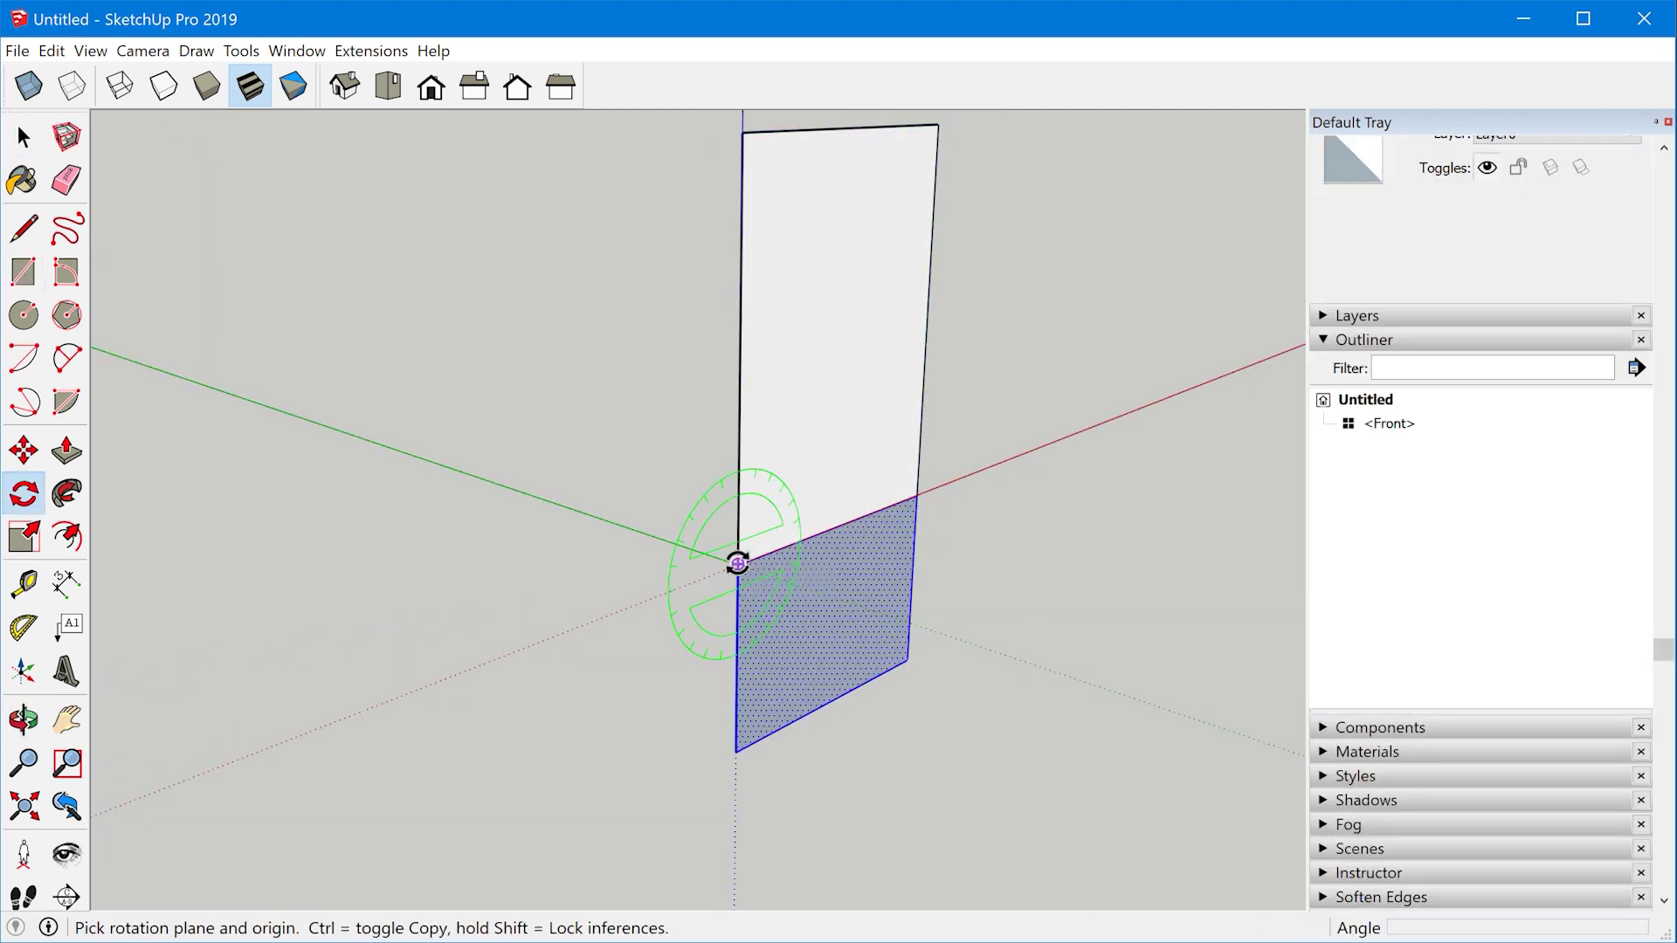
click(738, 563)
click(737, 648)
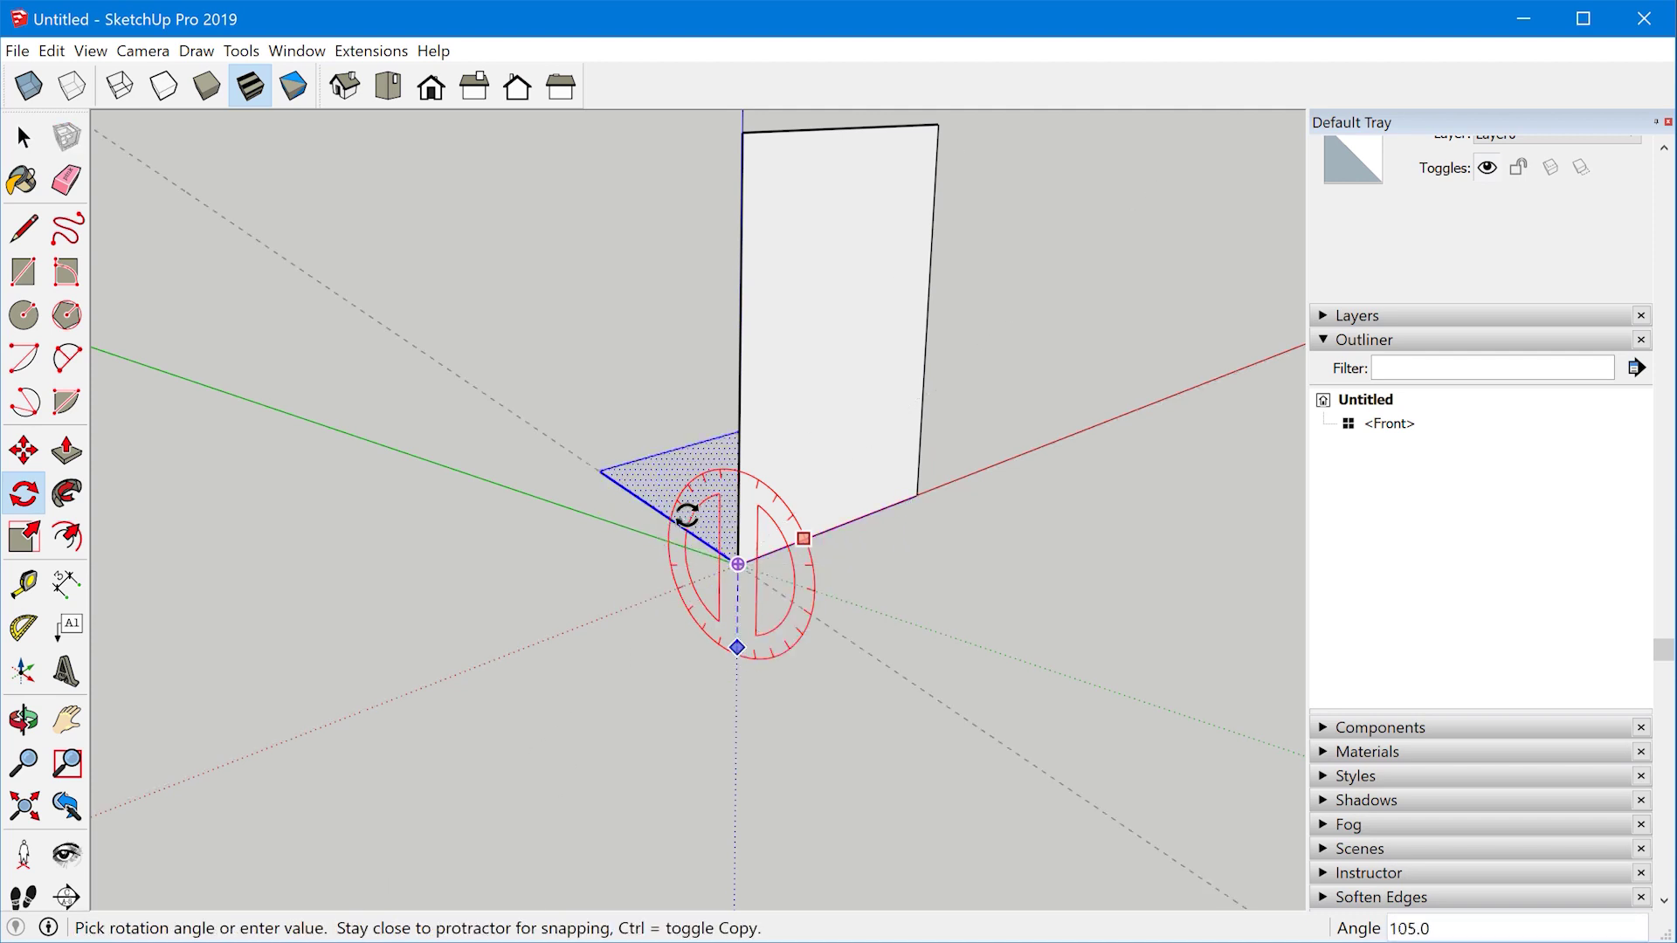
key(Escape)
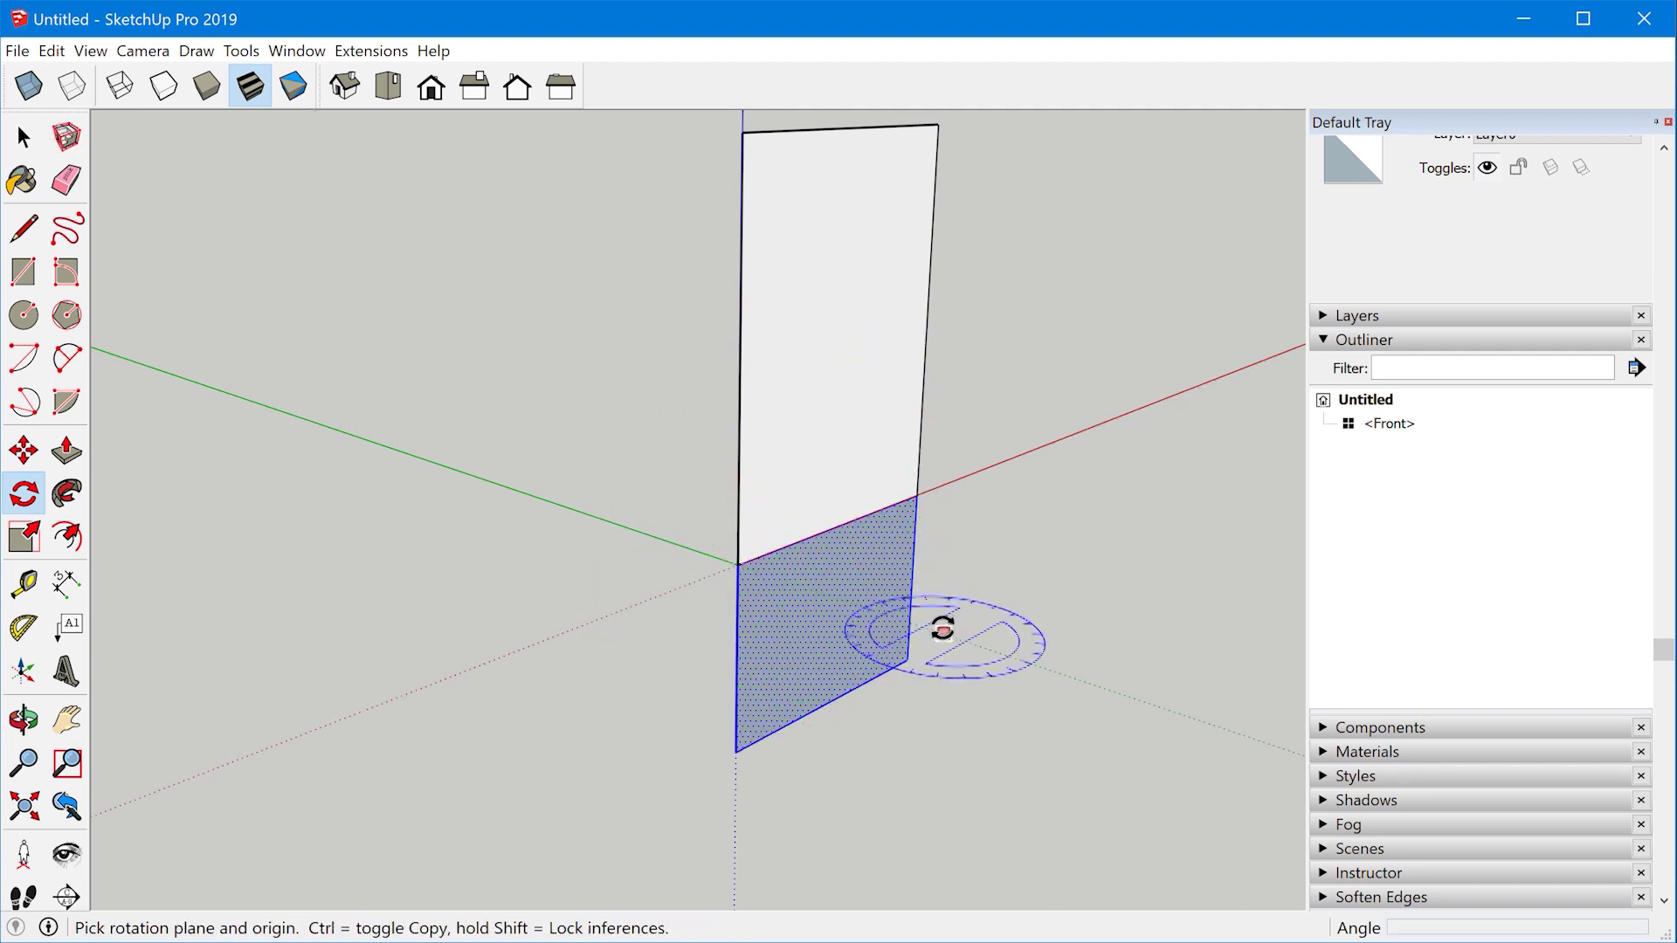
scroll(935, 648, down, 2)
scroll(857, 640, up, 3)
middle_drag(857, 640, 753, 611)
scroll(854, 636, down, 2)
scroll(827, 652, up, 2)
scroll(814, 614, down, 2)
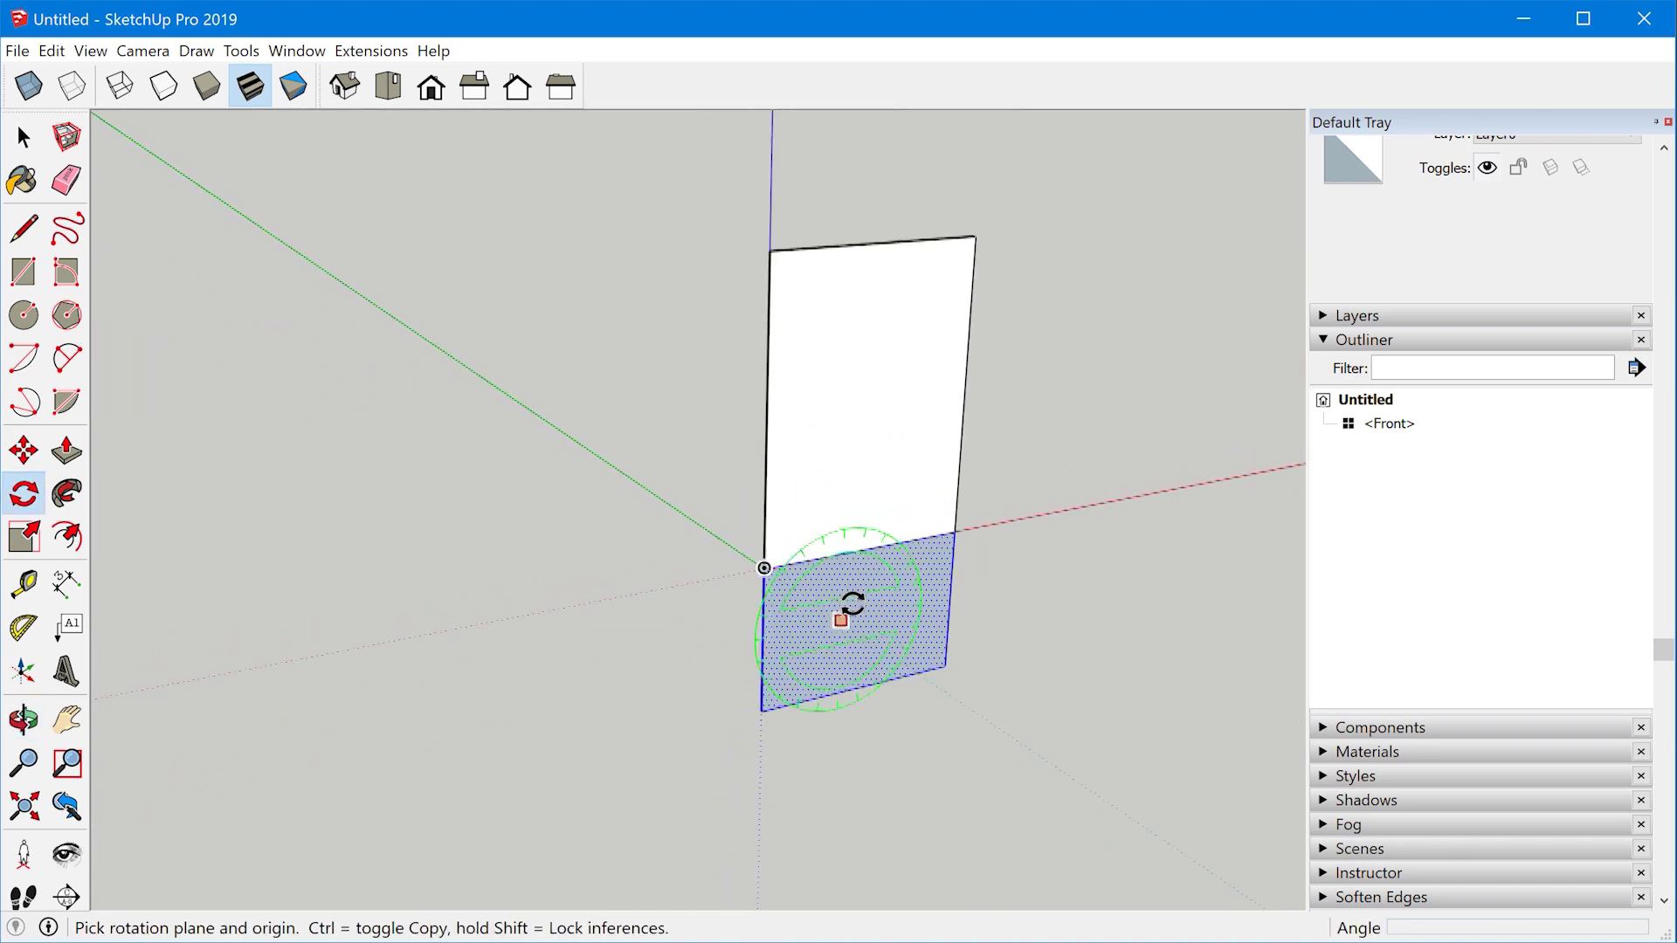
key(space)
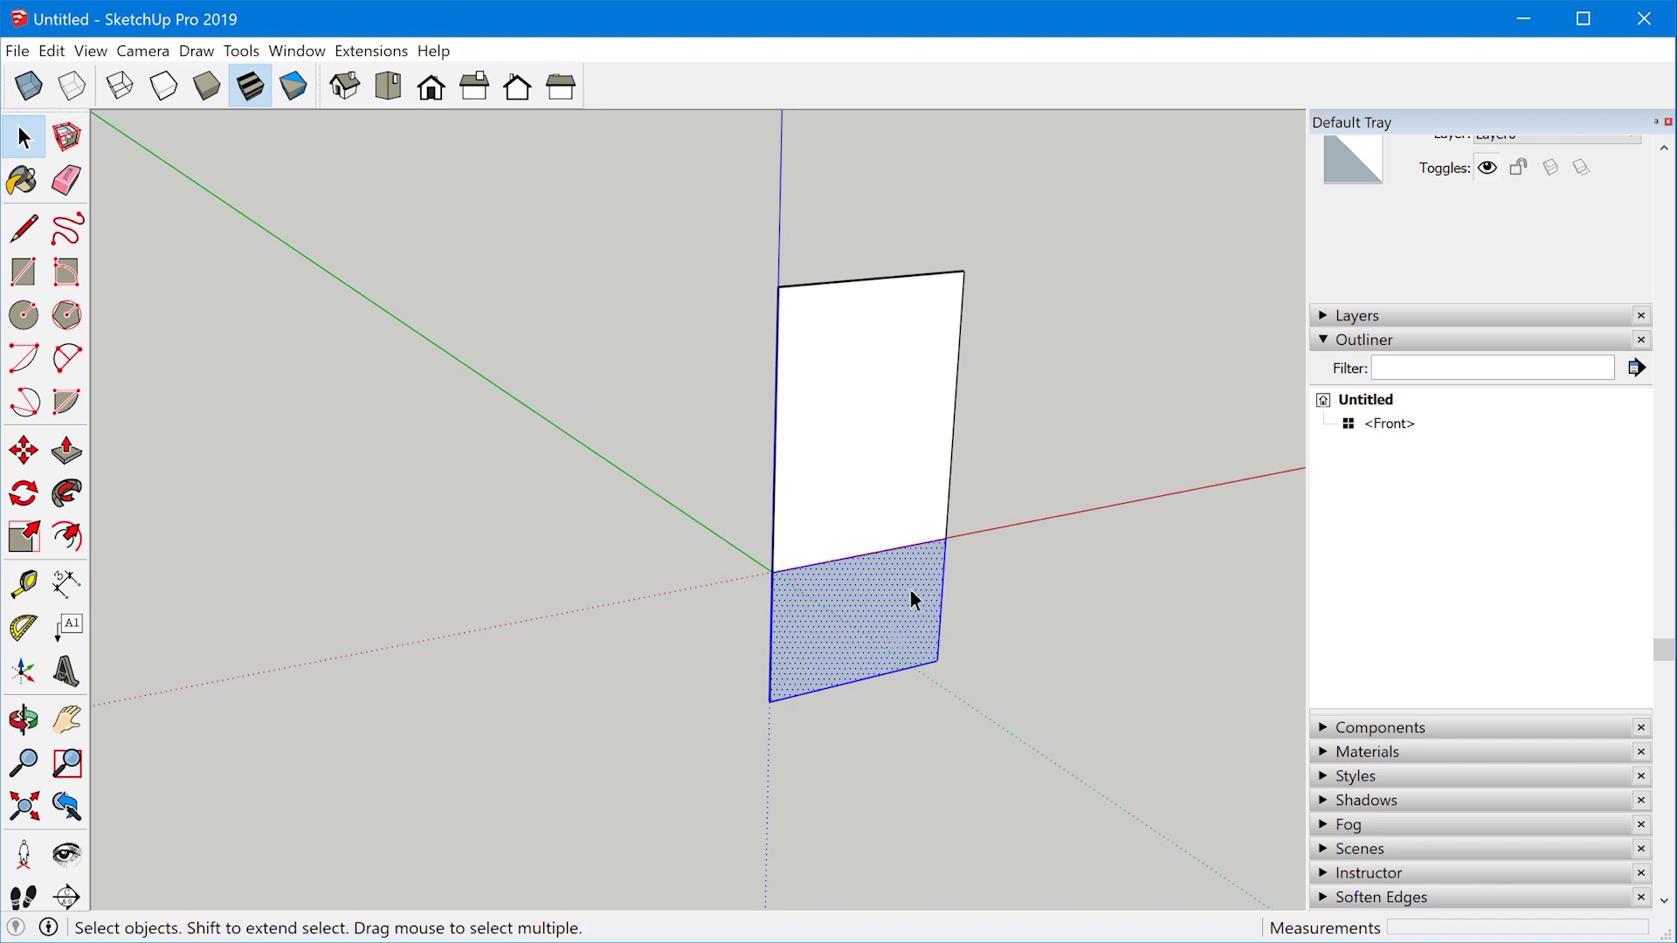
- Turn the selected lower rectangle into a component with the definition name Back
key(g)
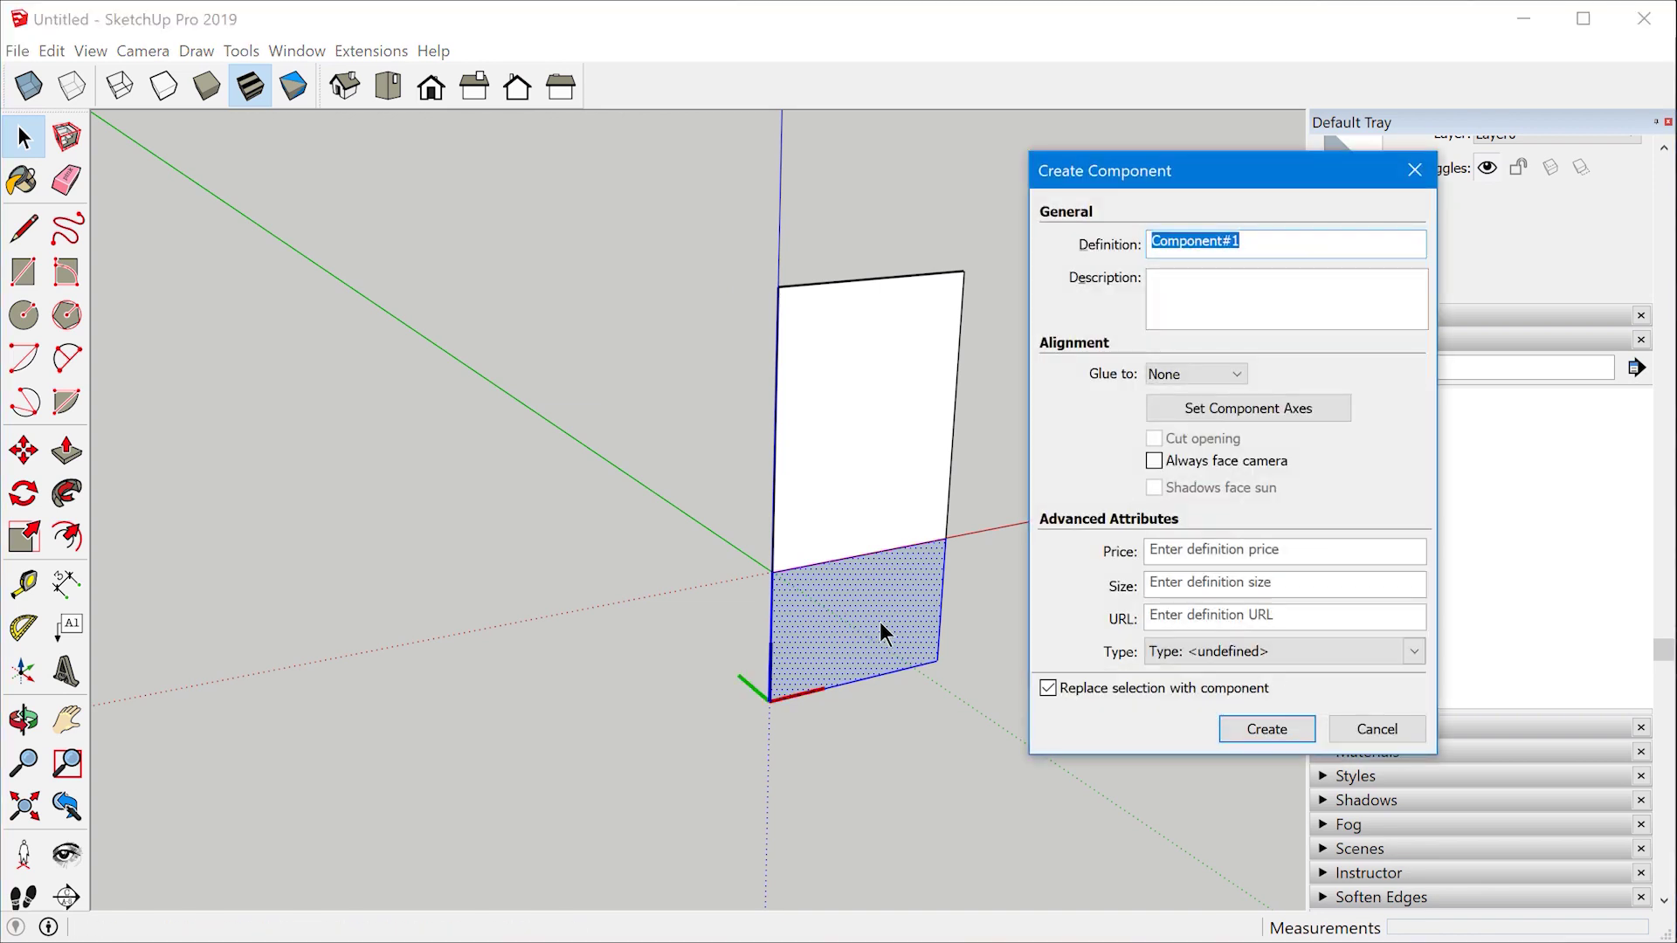
text(Back)
key(Return)
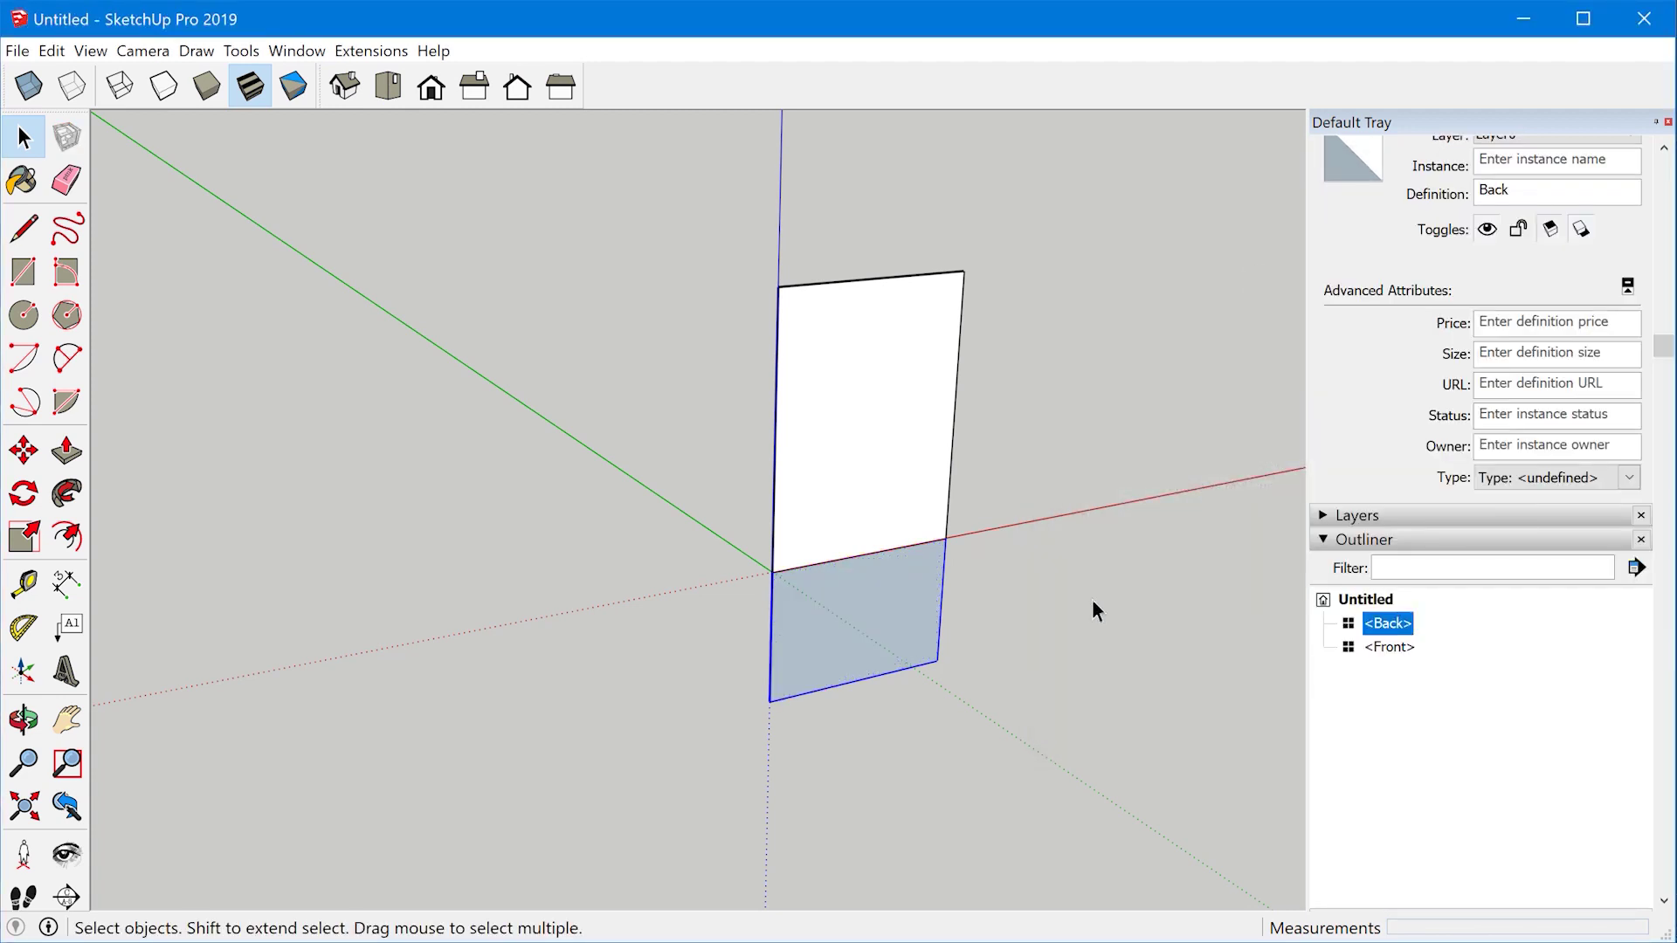
key(o)
drag(1004, 562, 566, 513)
key(space)
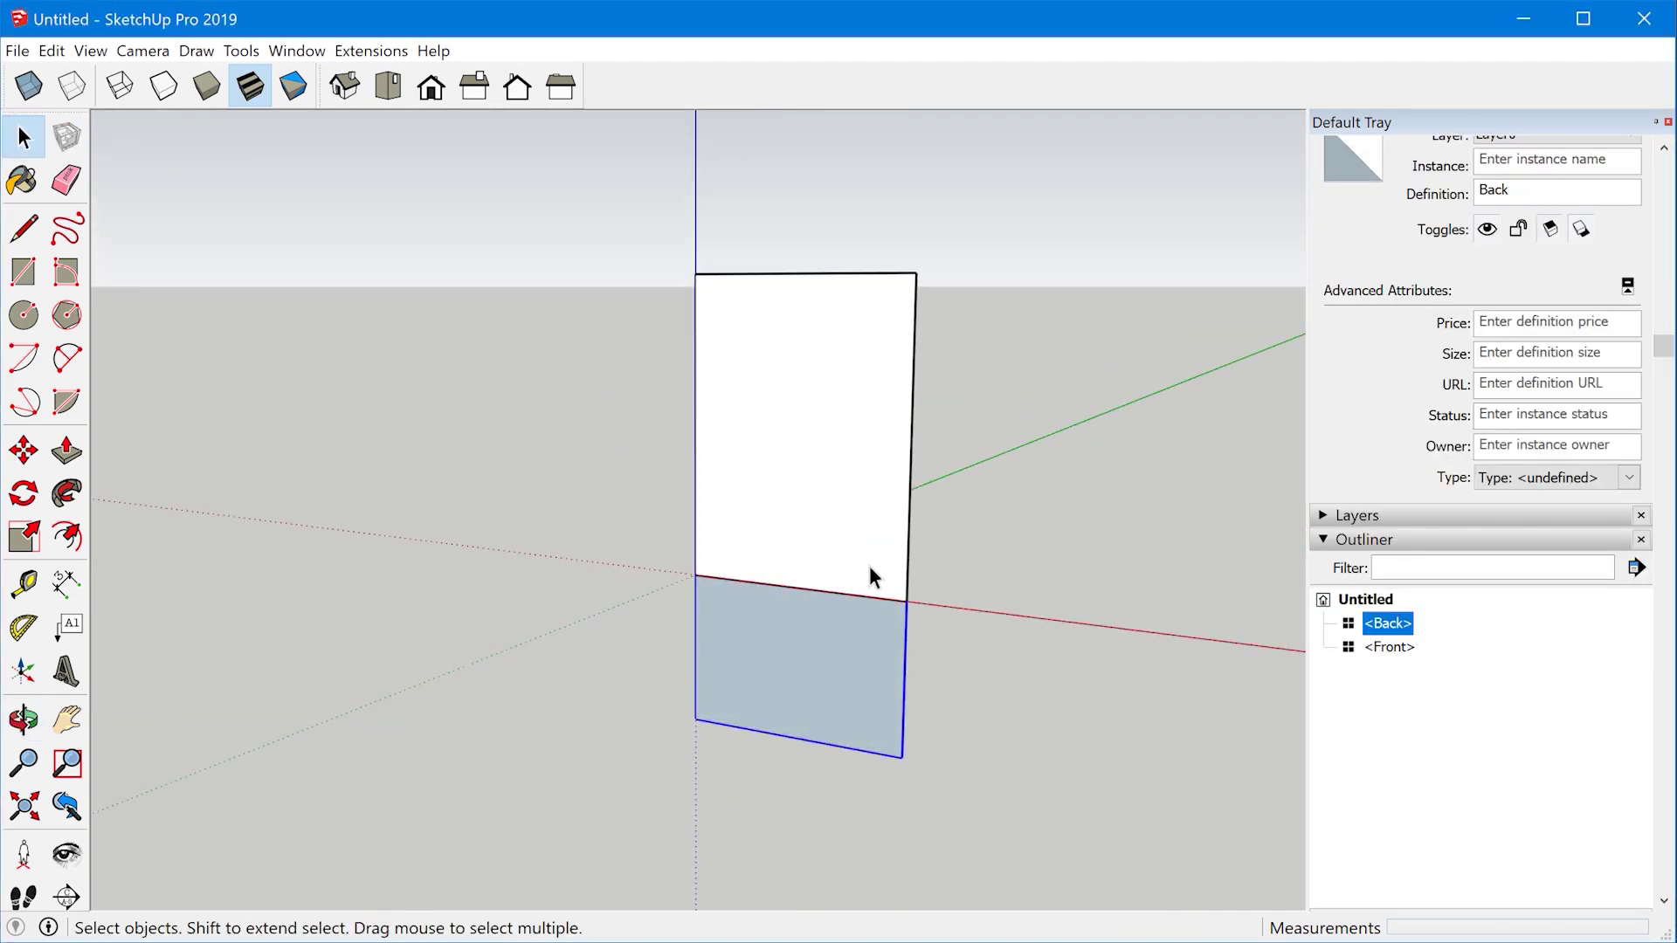
key(o)
drag(1012, 623, 1060, 607)
key(space)
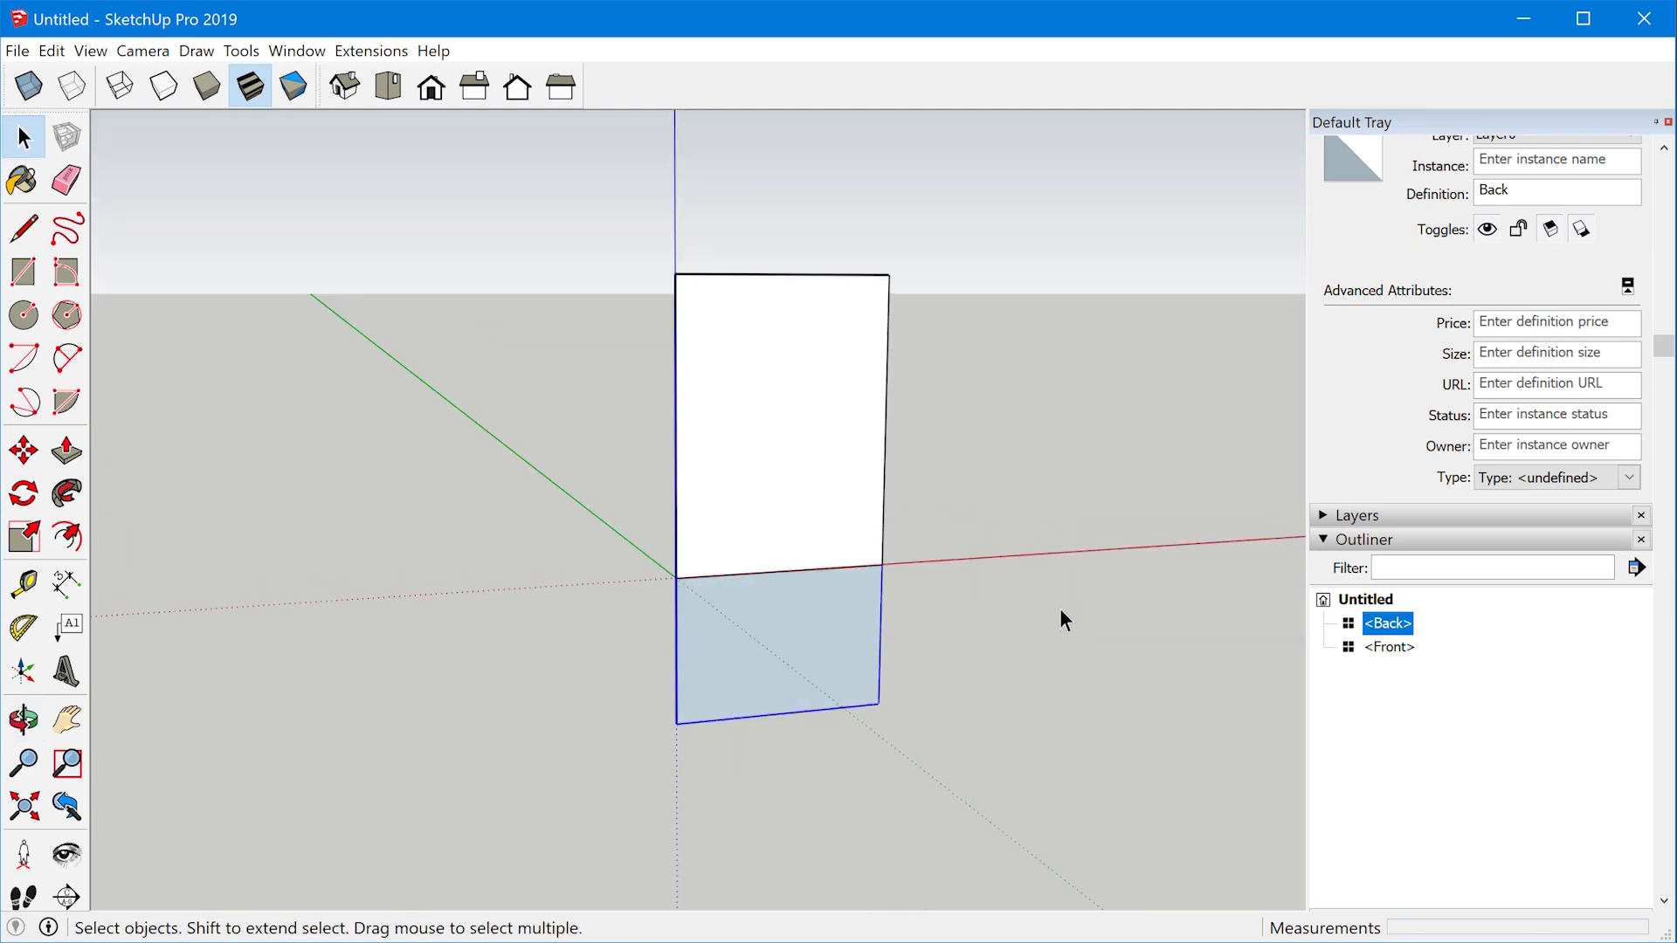
- Collapse the Outliner and expand the Styles settings in the tray
click(1347, 540)
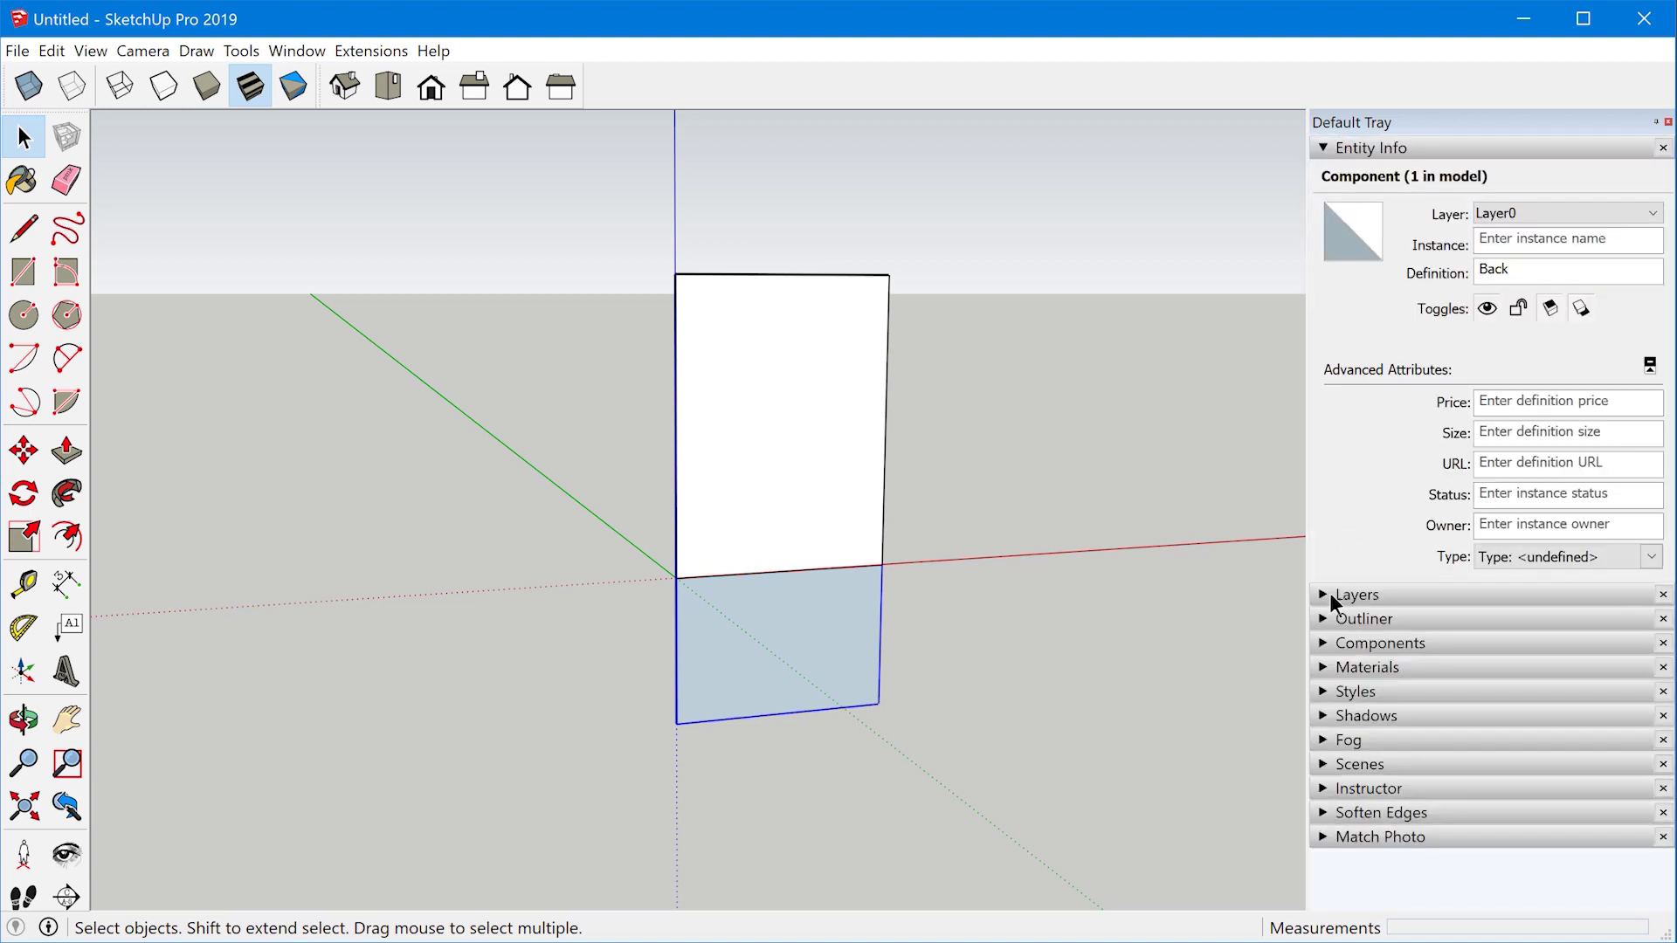
click(1368, 692)
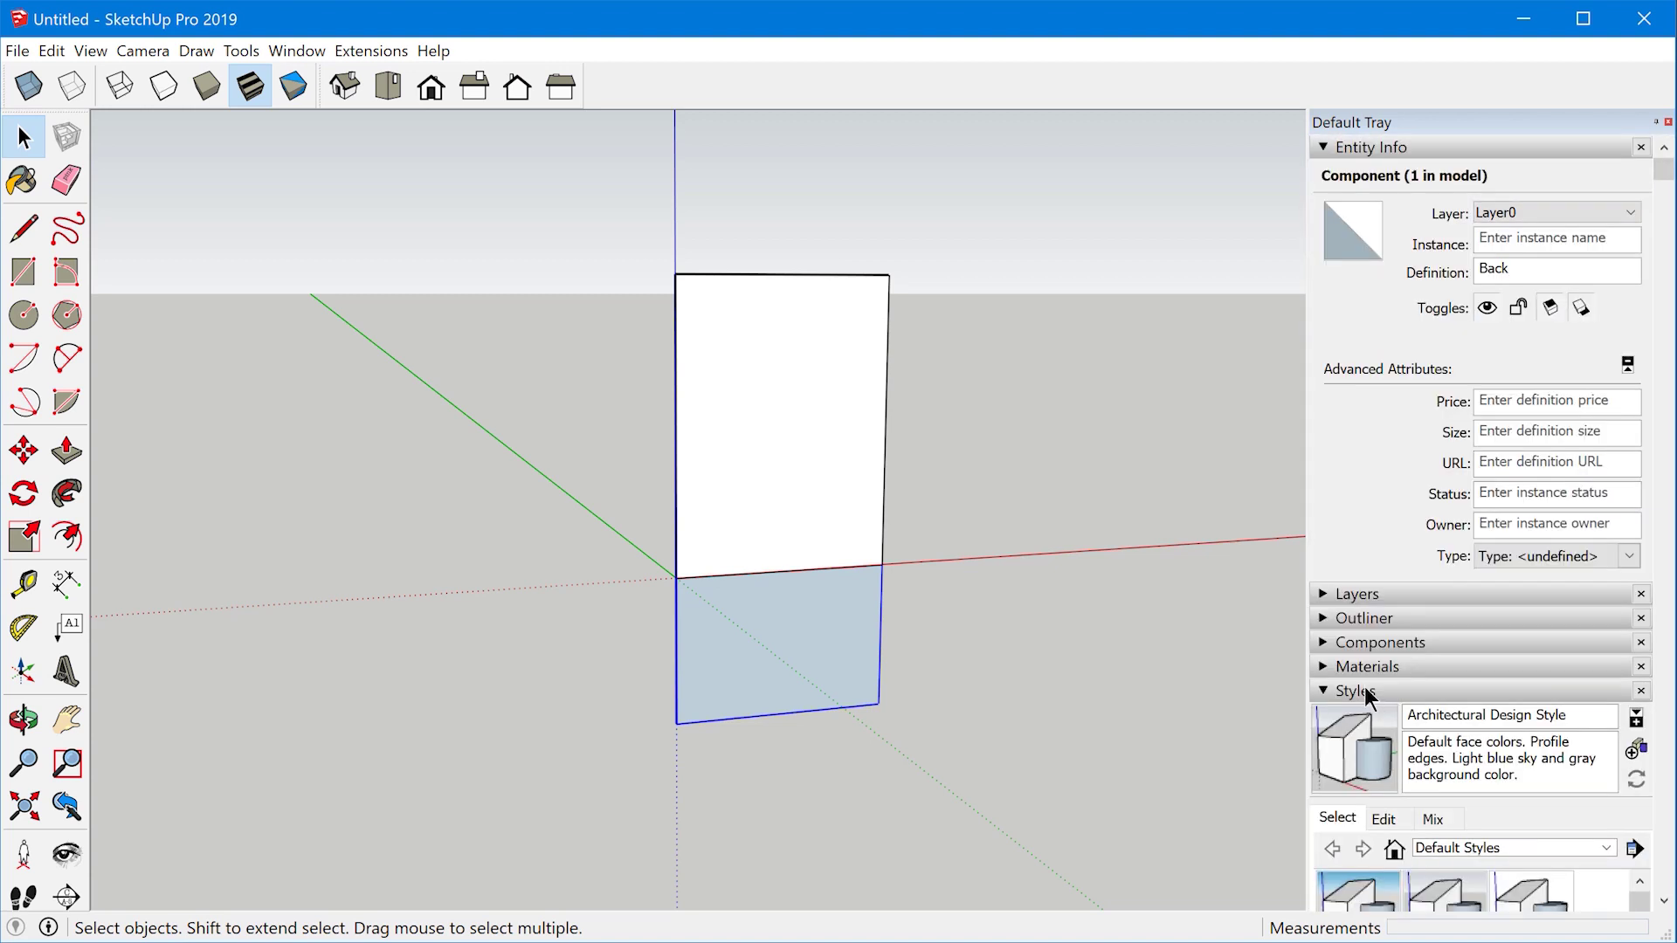
scroll(1366, 693, down, 5)
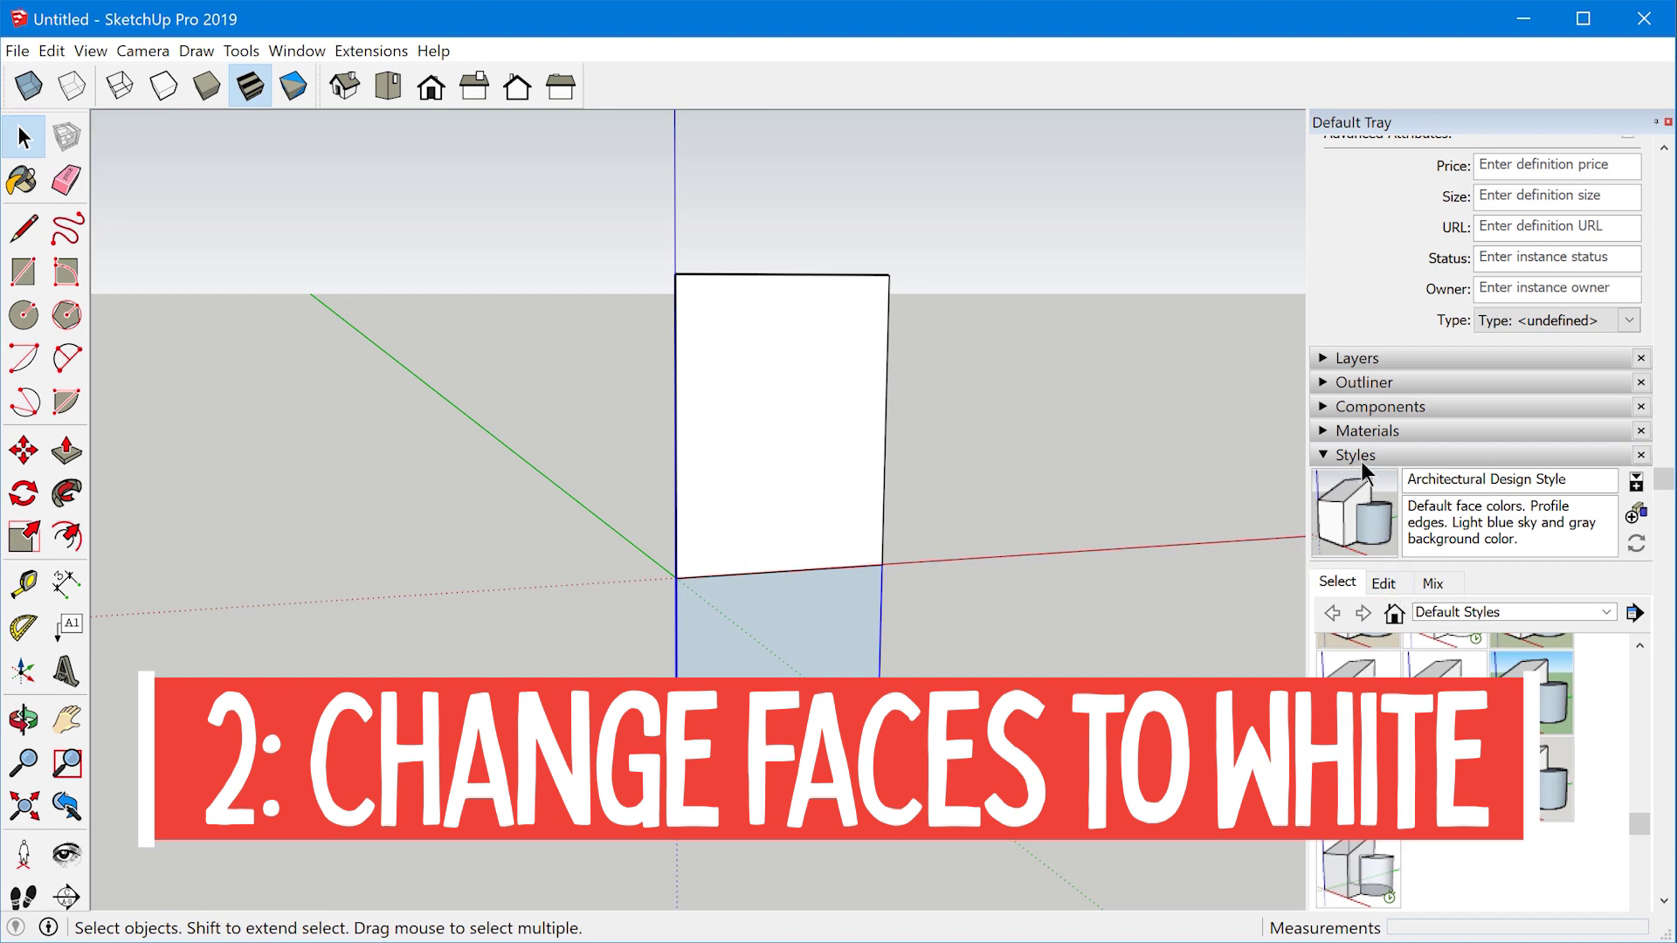
click(298, 50)
mouse_move(302, 74)
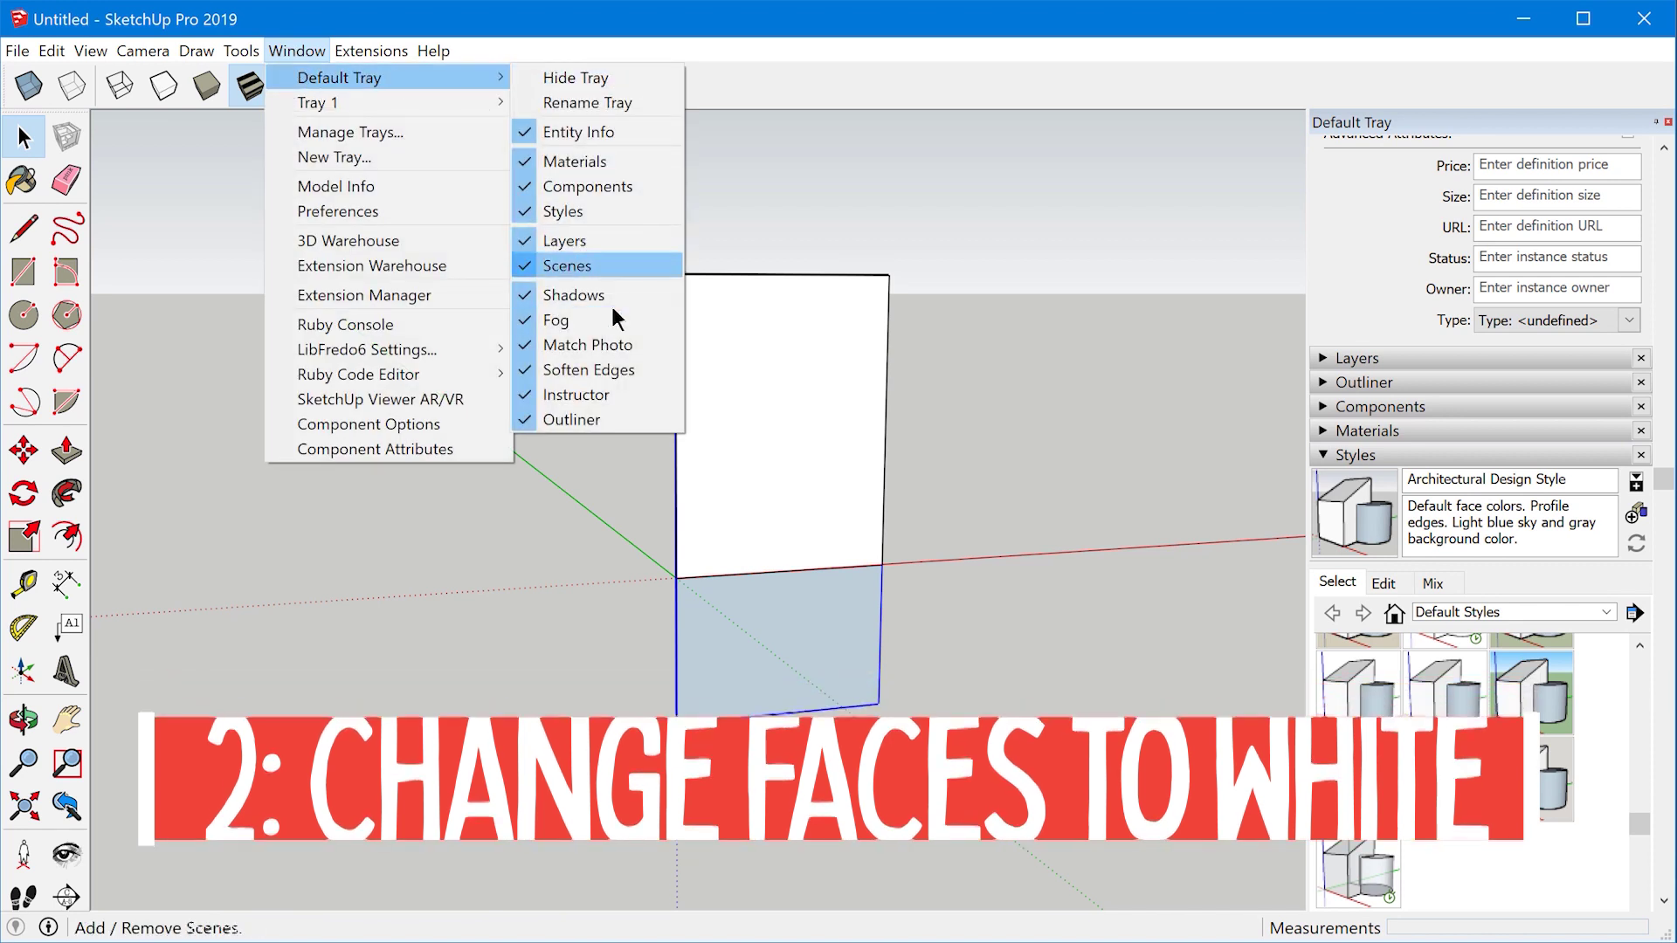
click(1469, 601)
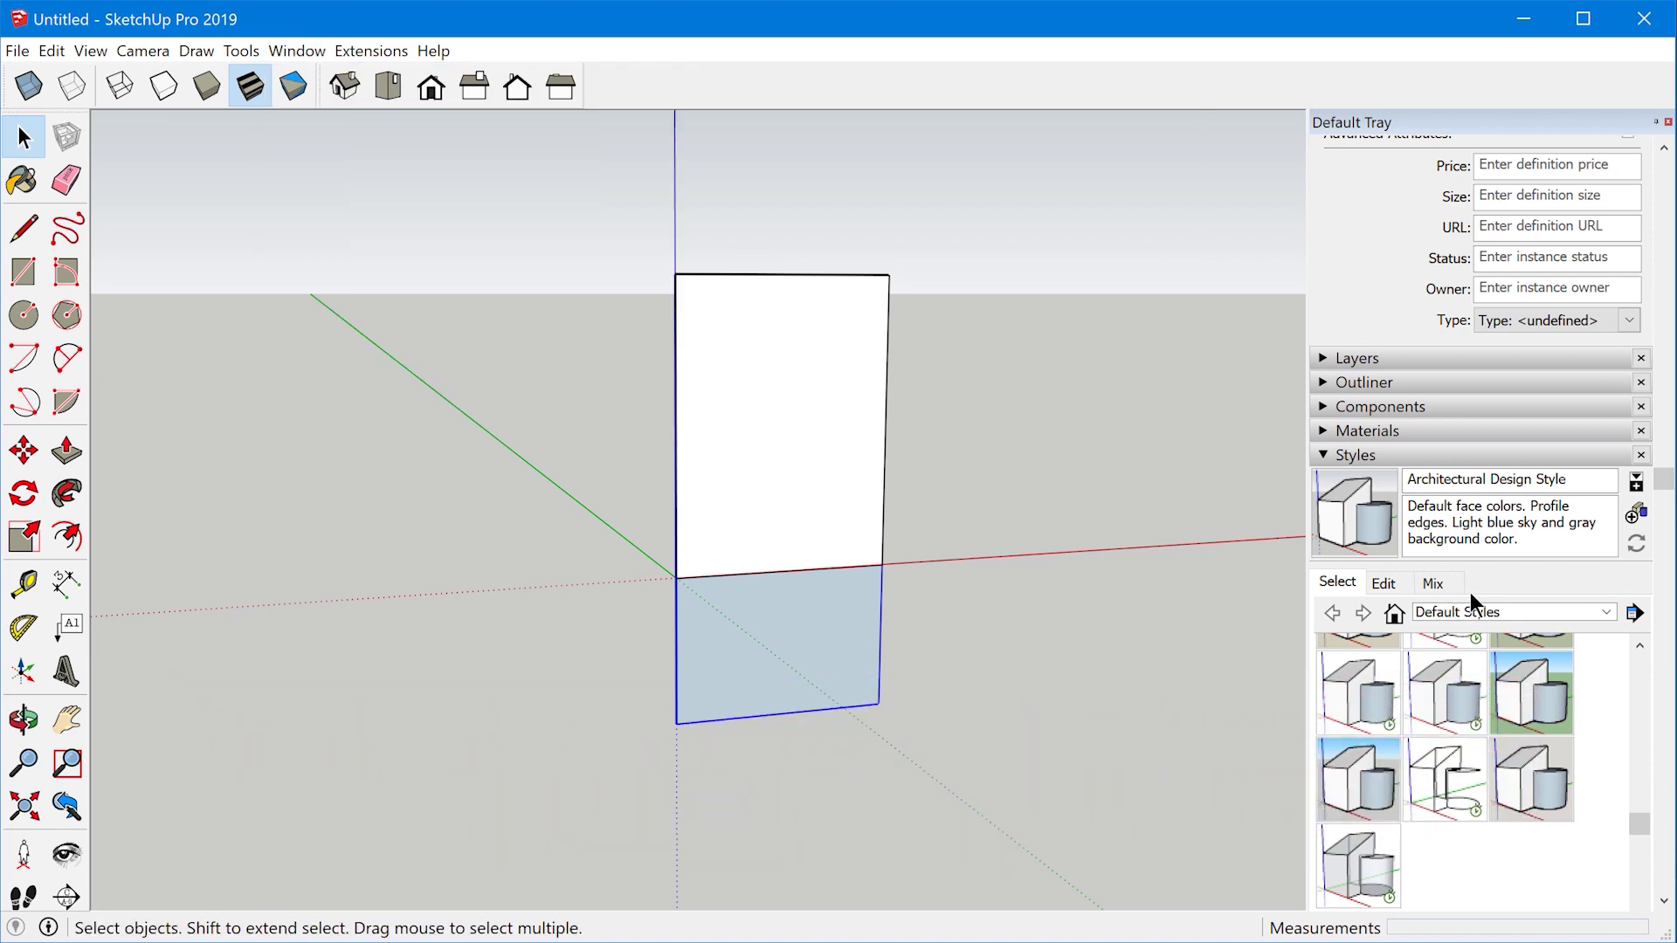
- Edit the current style's face settings and set the back face color to white
click(1381, 583)
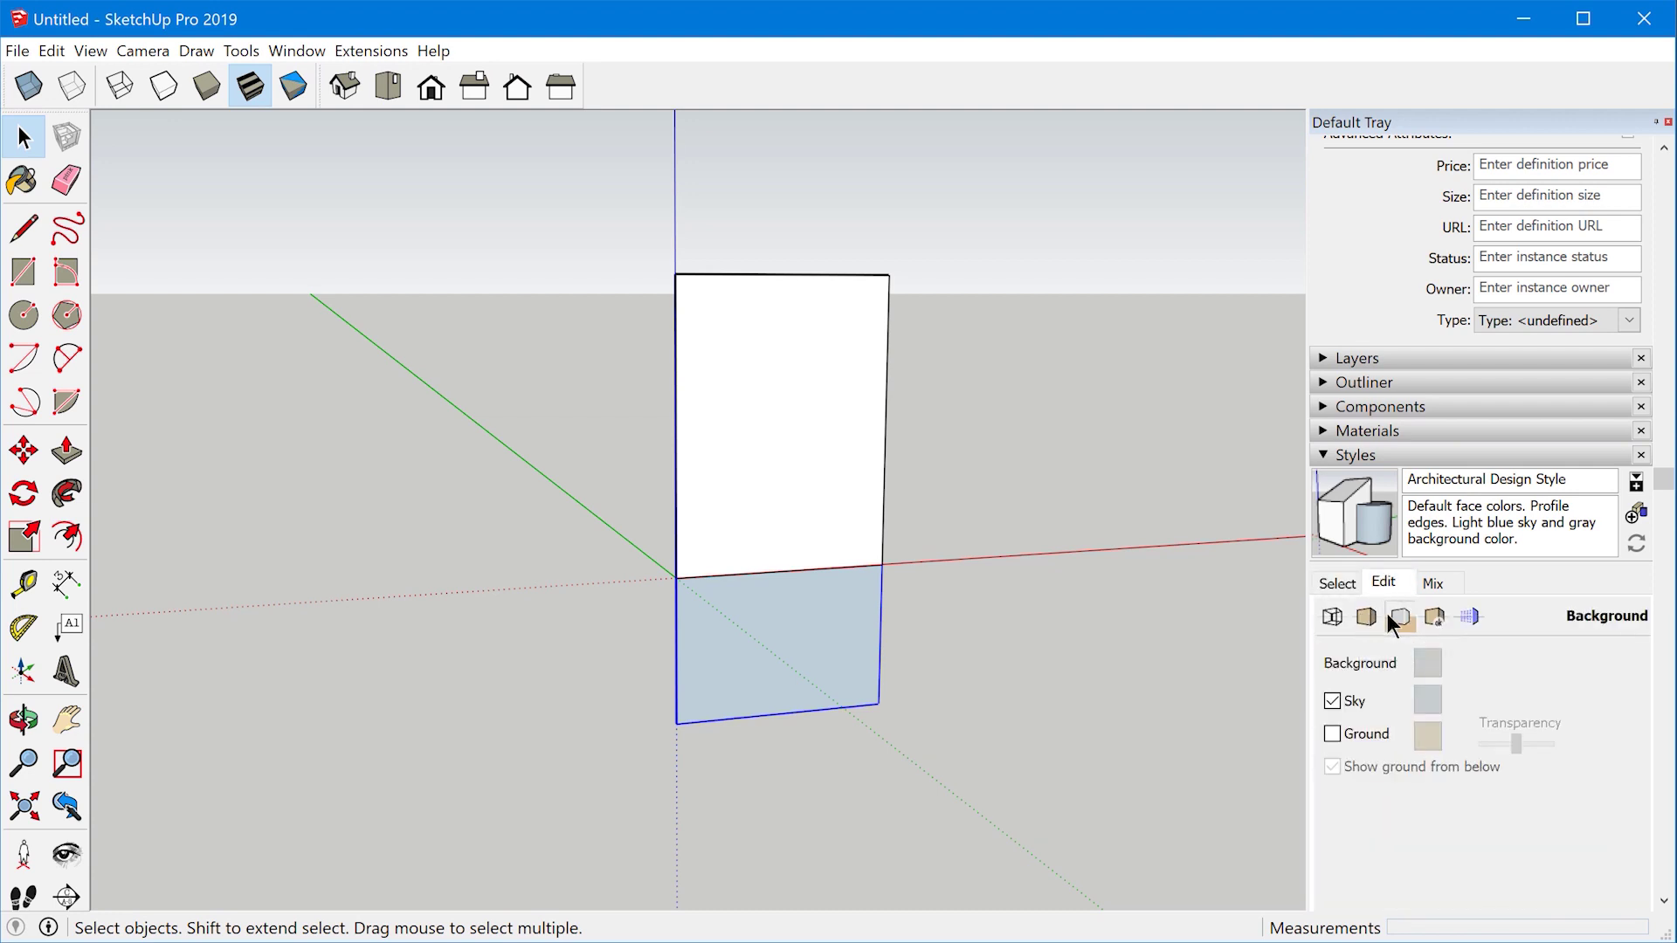
click(1376, 615)
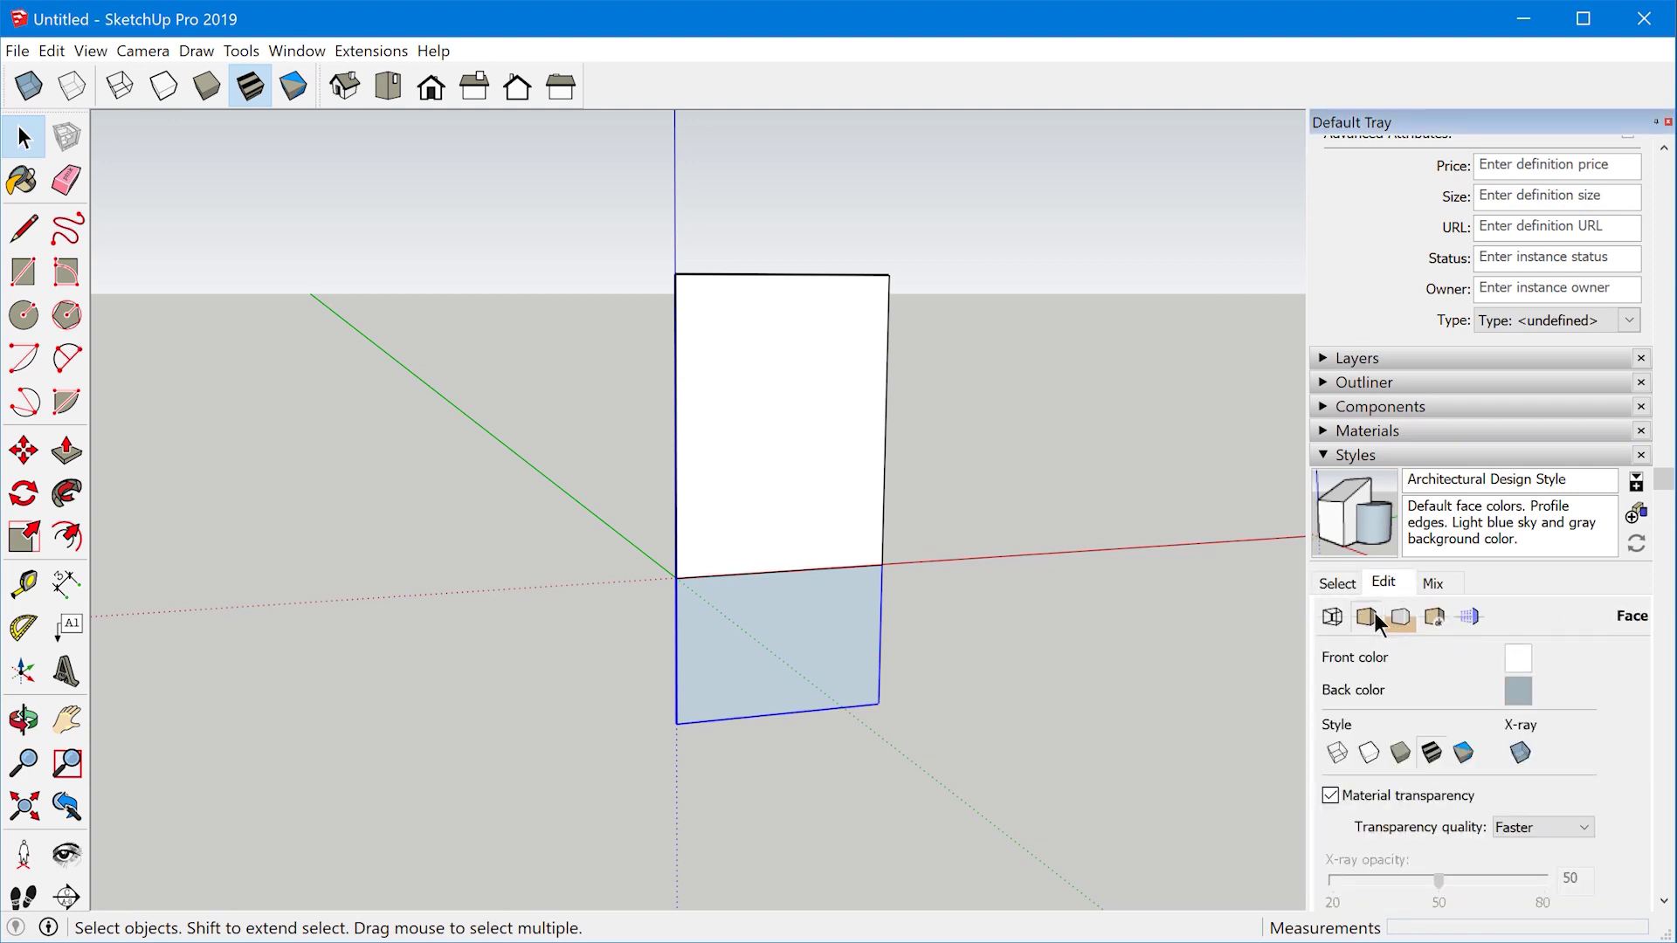
click(1518, 695)
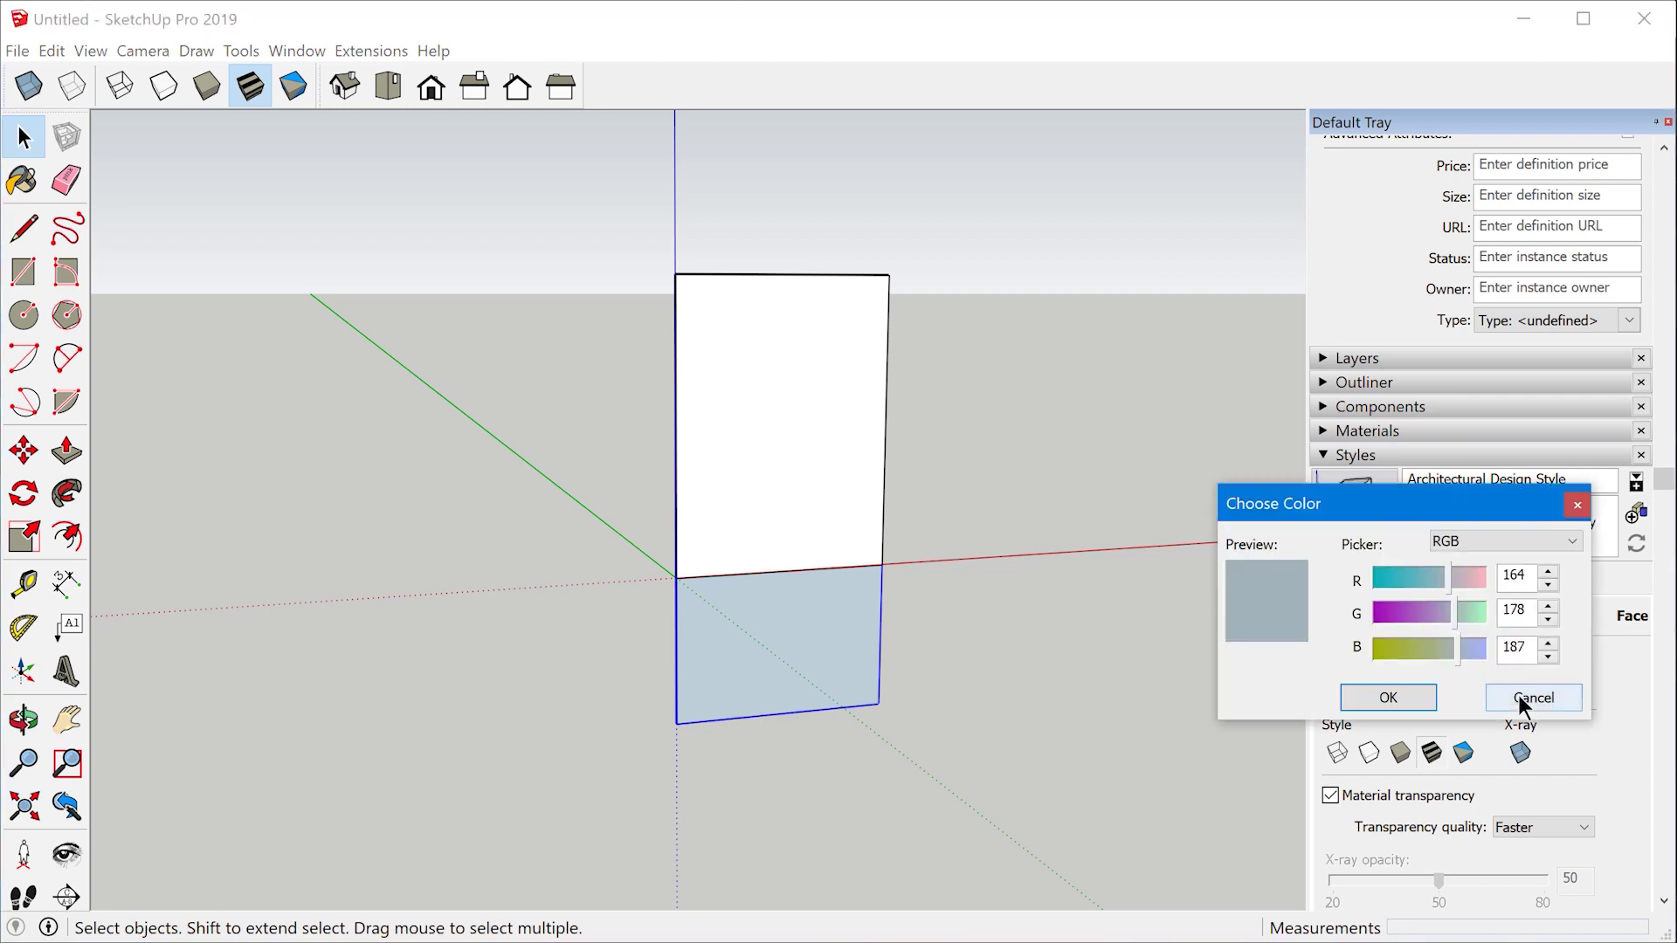
drag(1445, 578, 1485, 615)
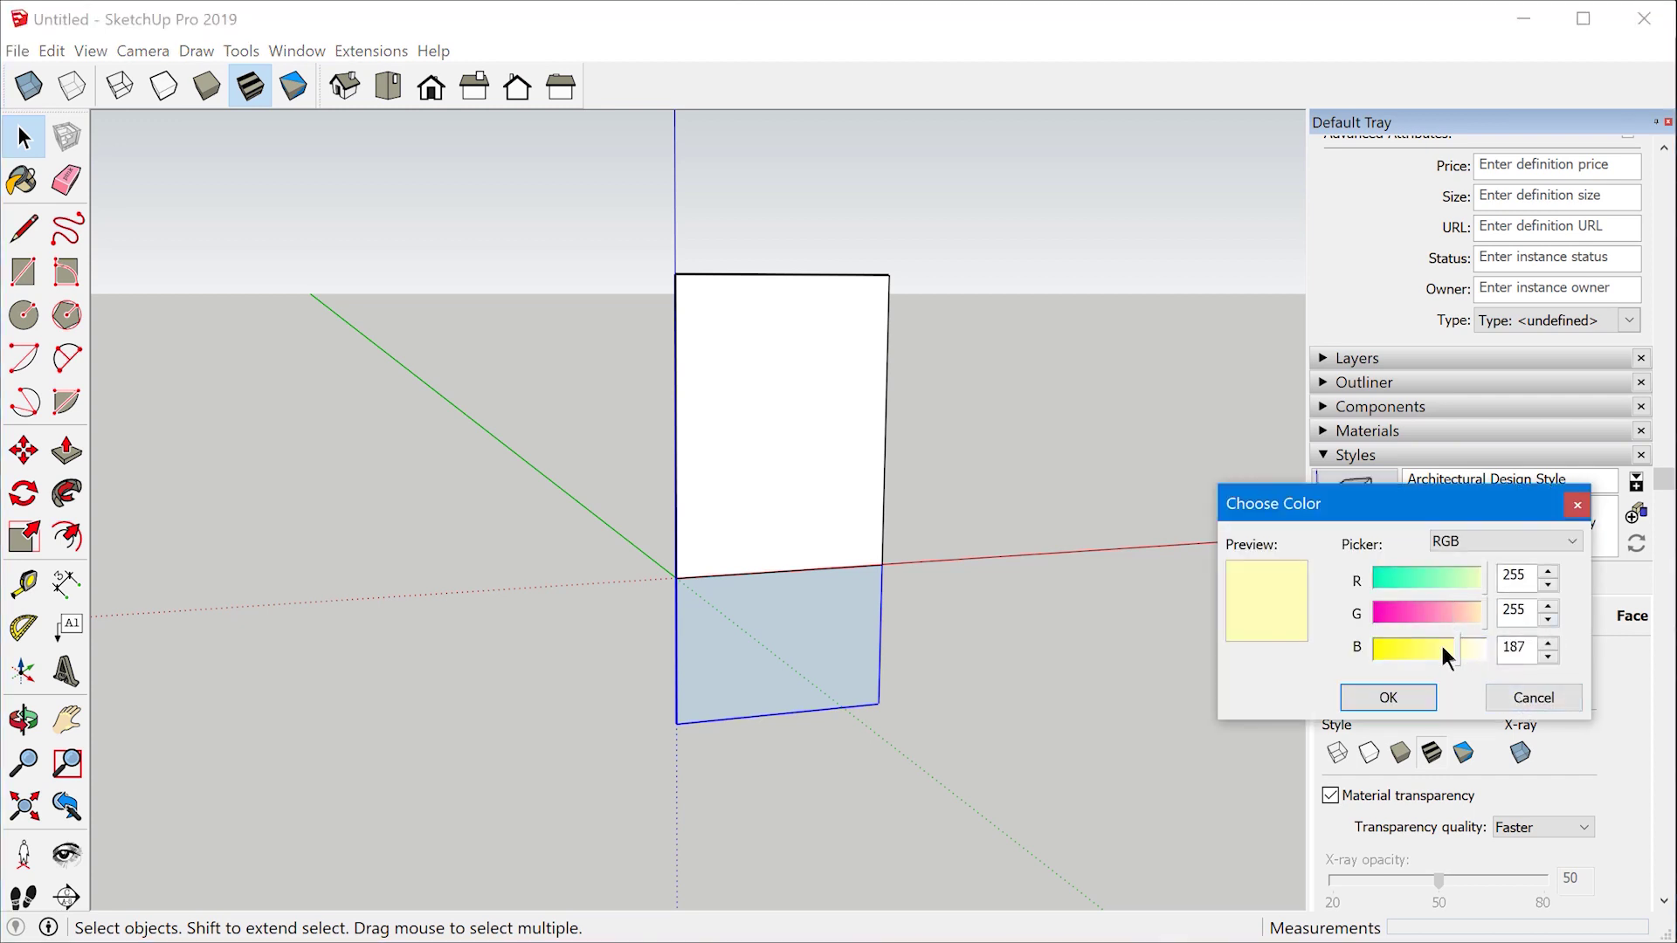
click(1485, 648)
click(1413, 697)
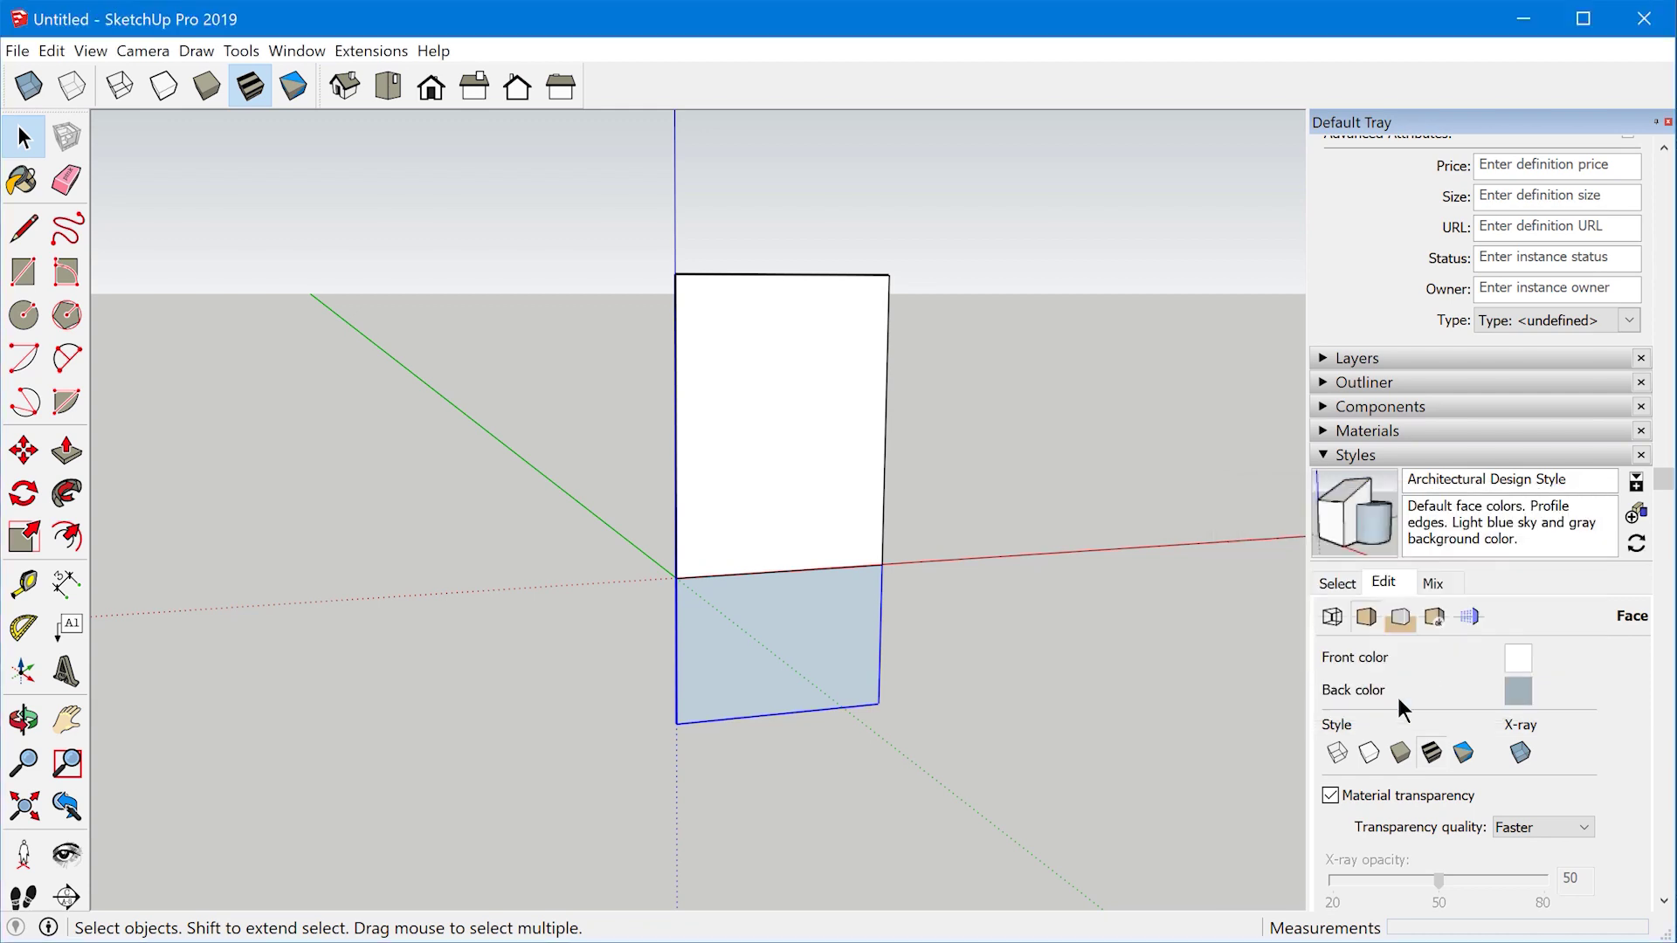
- Draw a rectangle about 3" wide on the left side of the Back panel, matching that panel's height
middle_drag(812, 603, 1659, 749)
middle_drag(1407, 685, 423, 501)
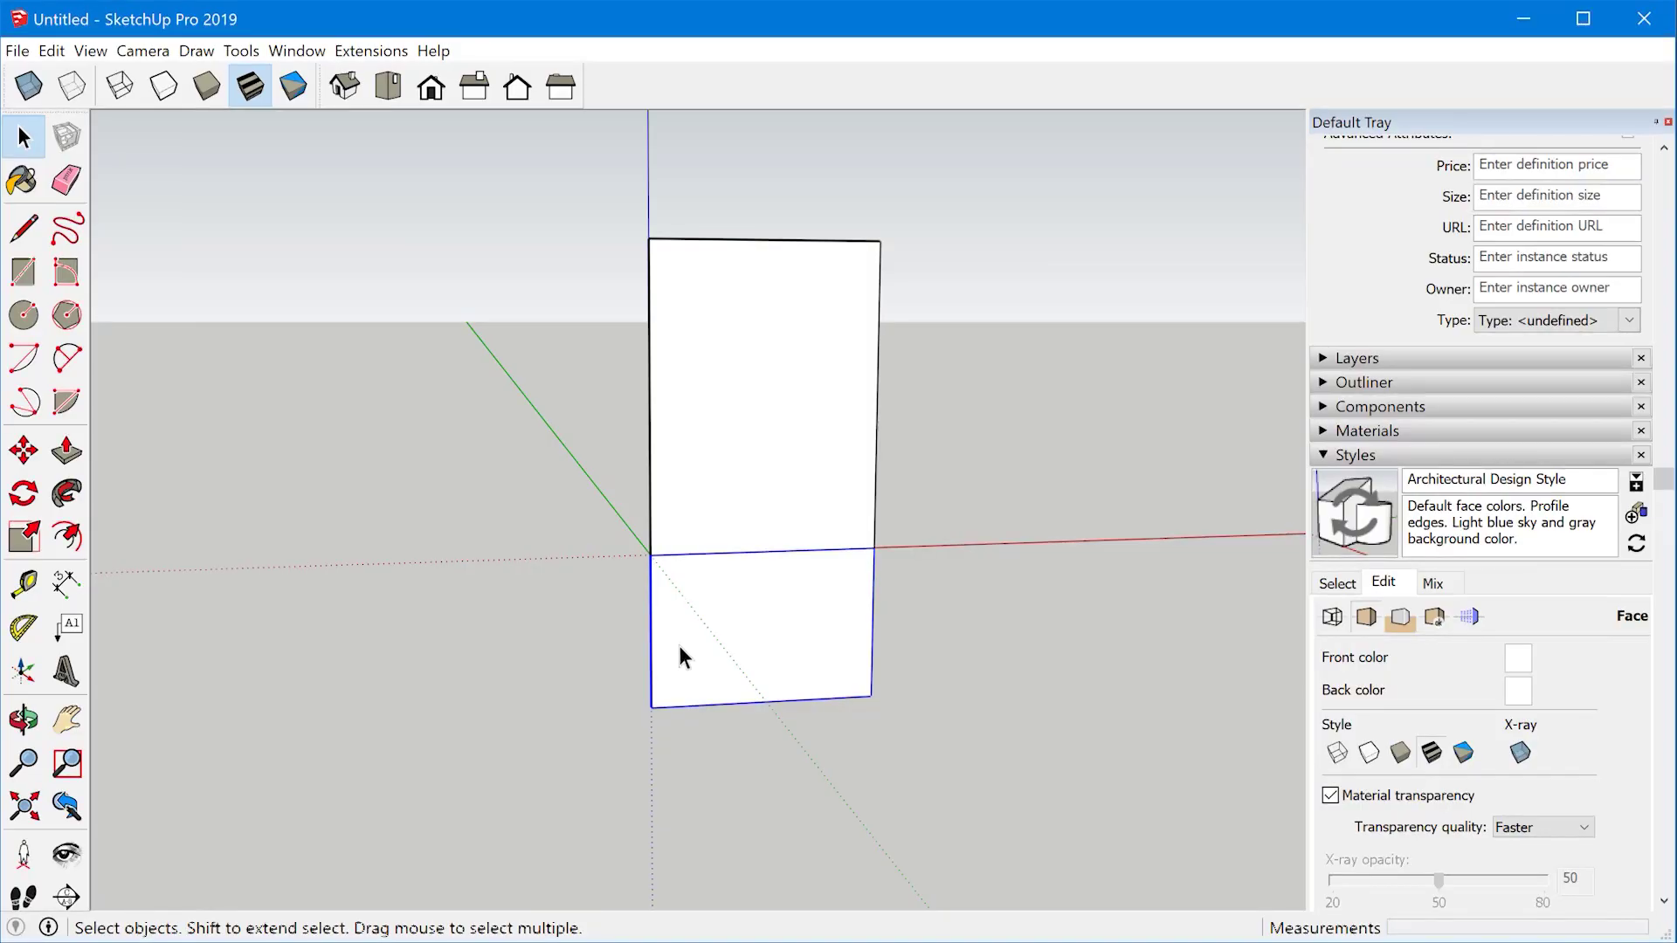
key(r)
click(652, 706)
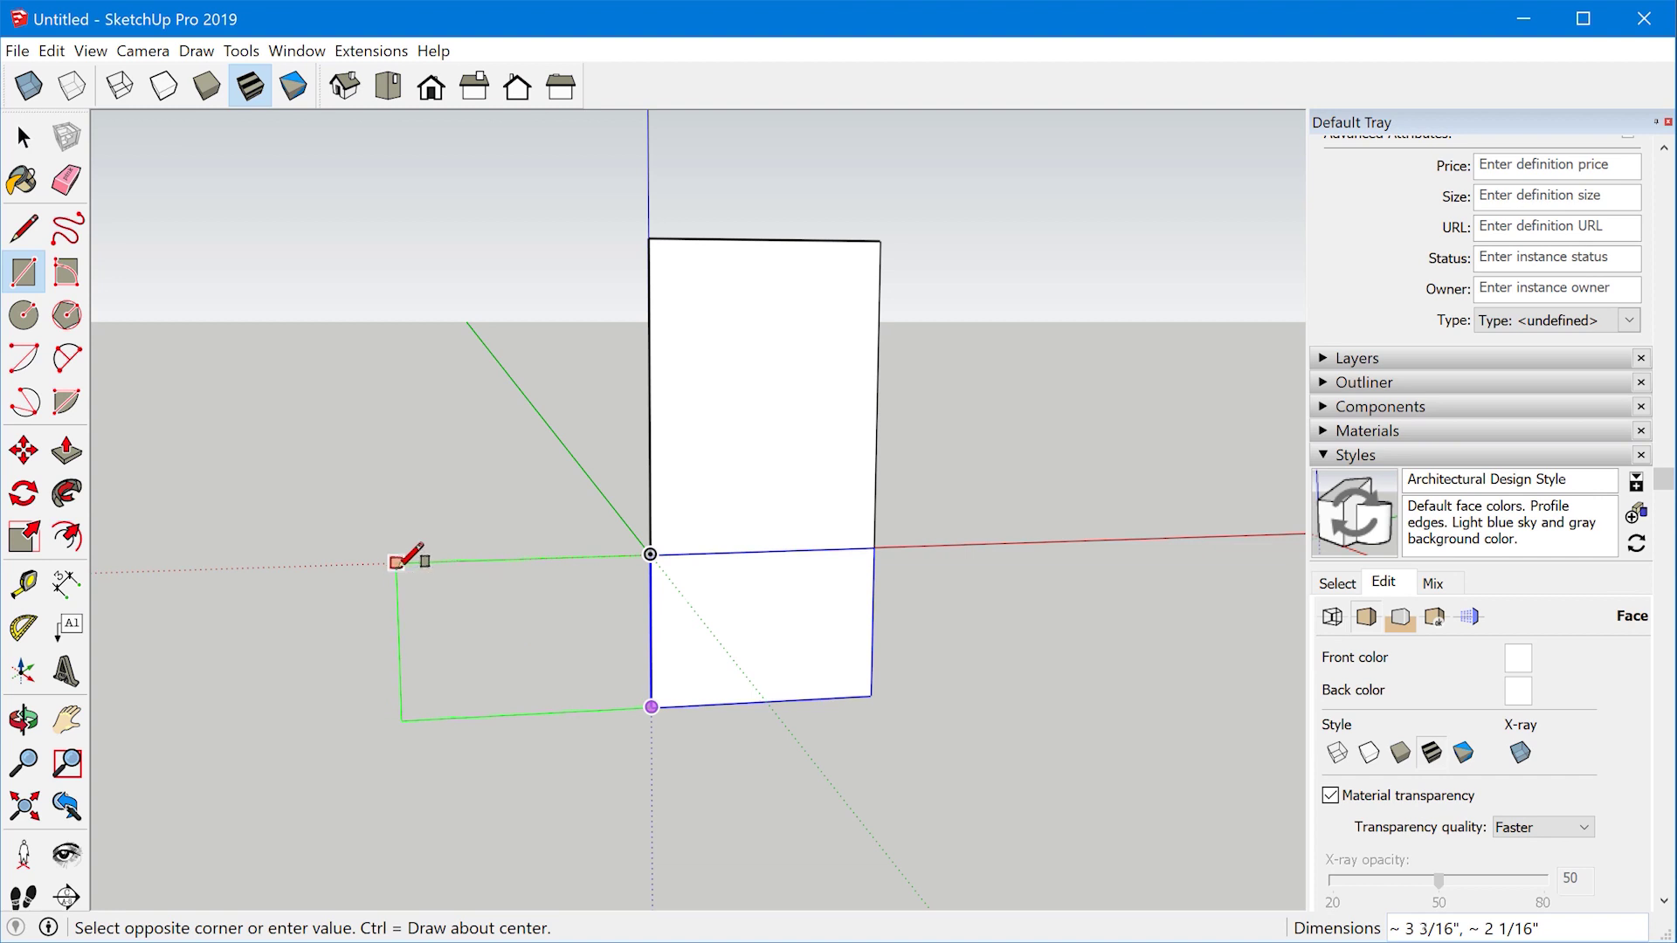
click(414, 563)
key(space)
- Turn the rectangle left of the Back panel into a component with the definition name Left
click(465, 631)
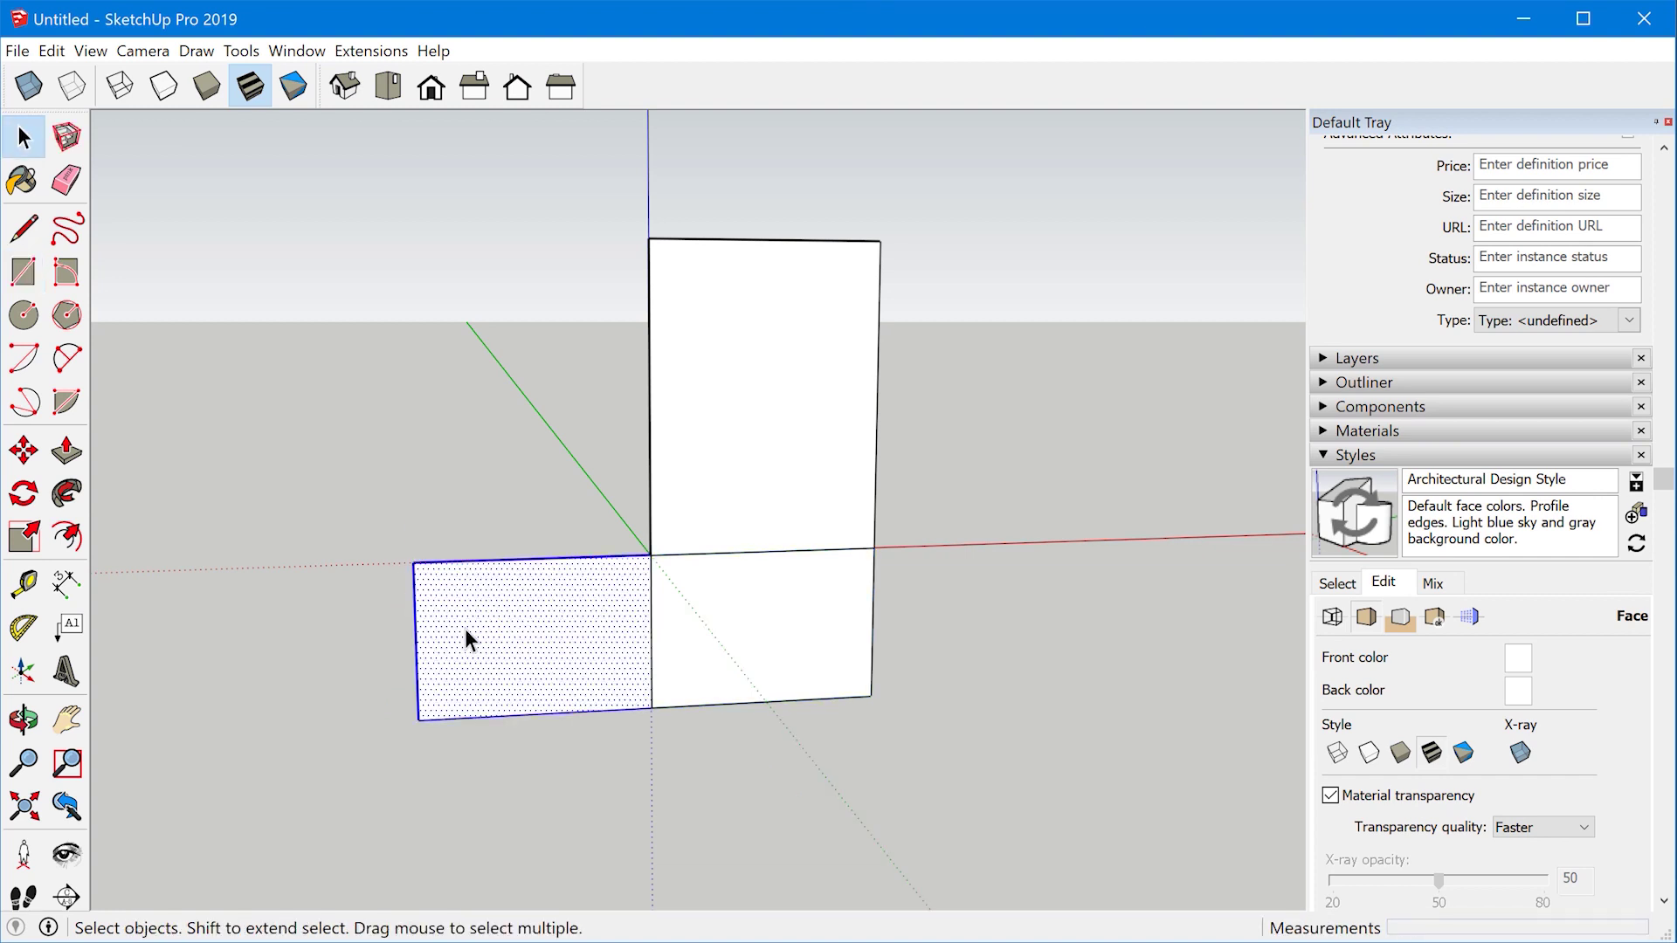
key(g)
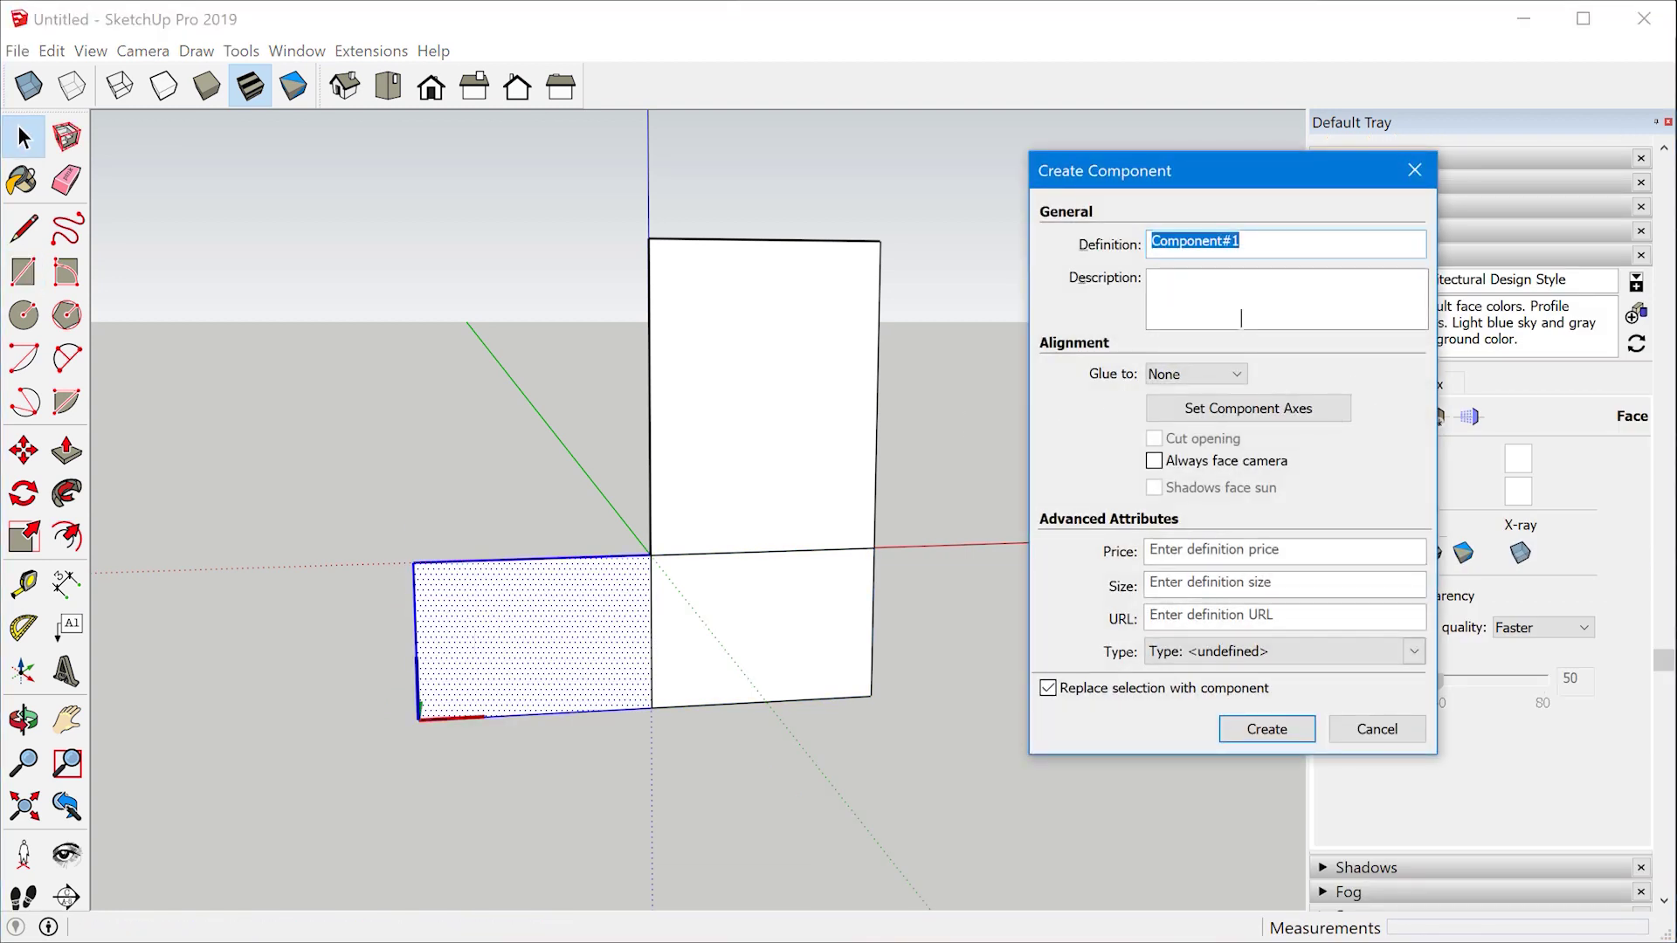
text(leeft)
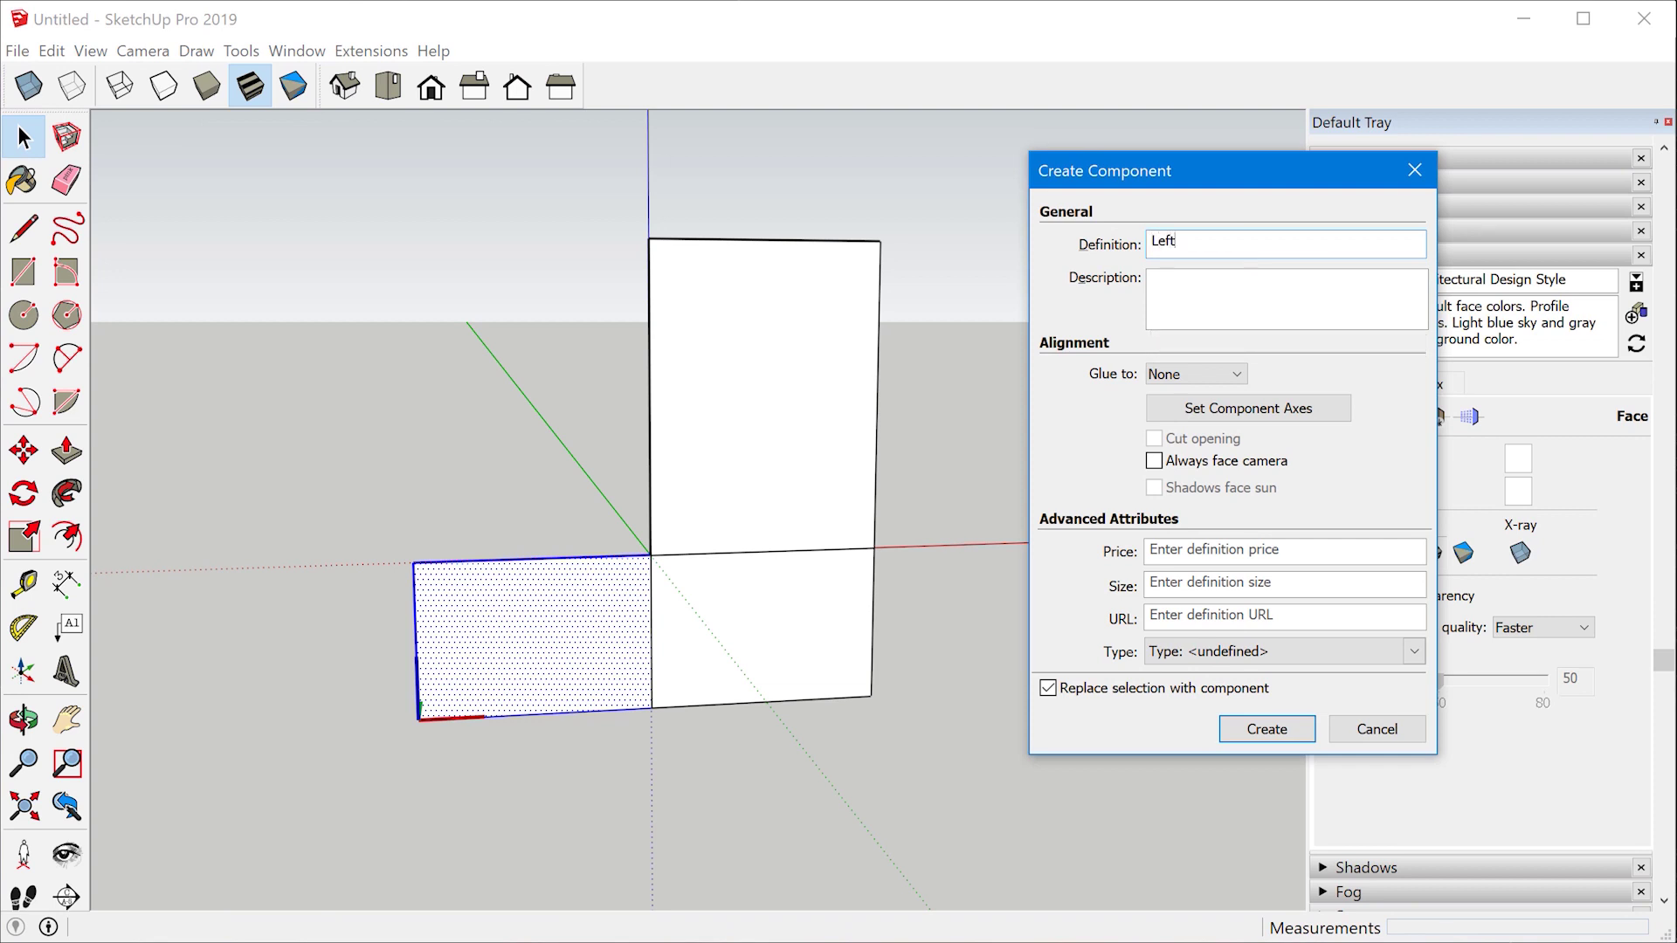
key(Return)
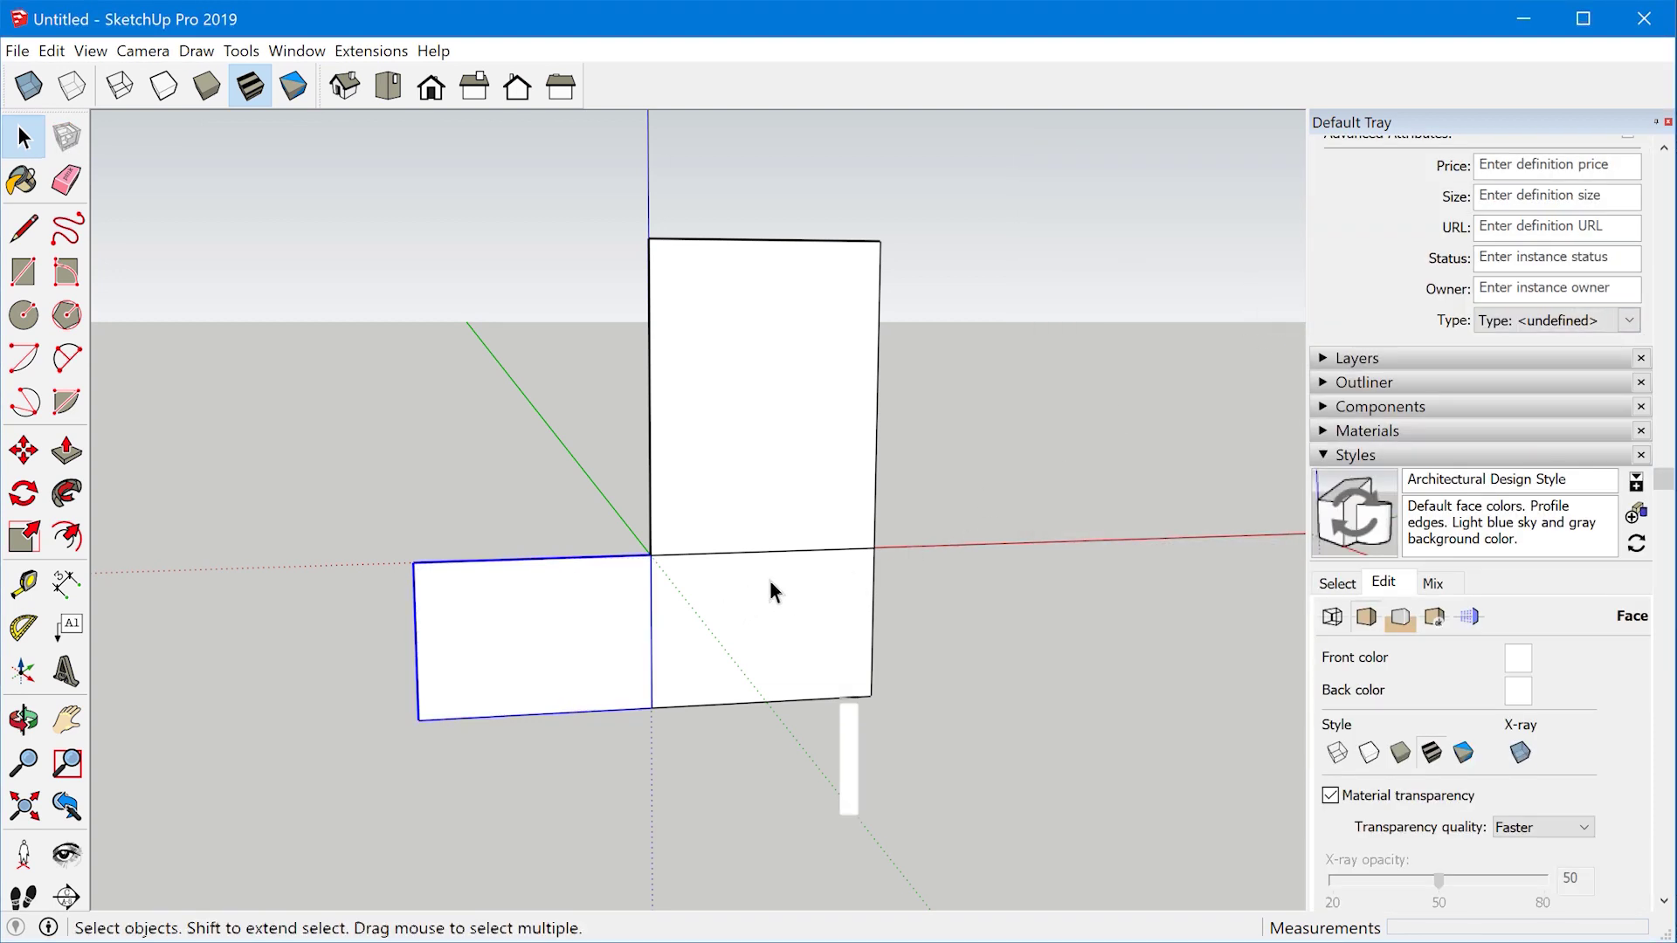
- Draw a matching-height rectangle on the right side of the Back panel, about as wide as that panel
middle_drag(769, 580, 599, 599)
key(r)
click(878, 664)
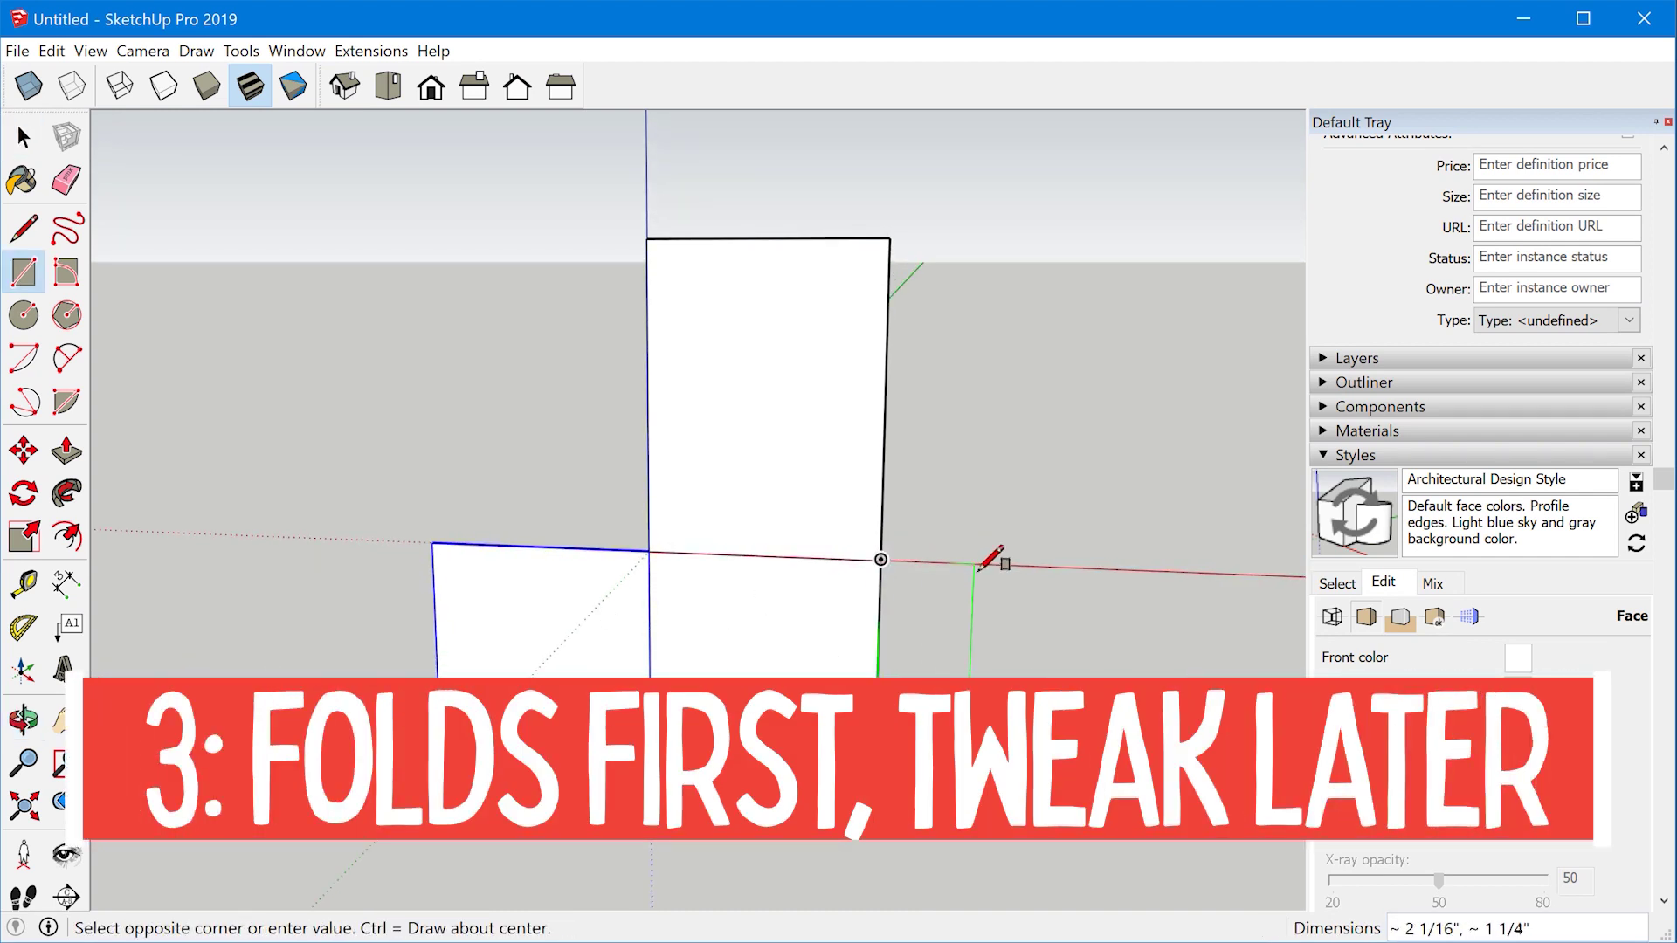
click(1106, 567)
key(space)
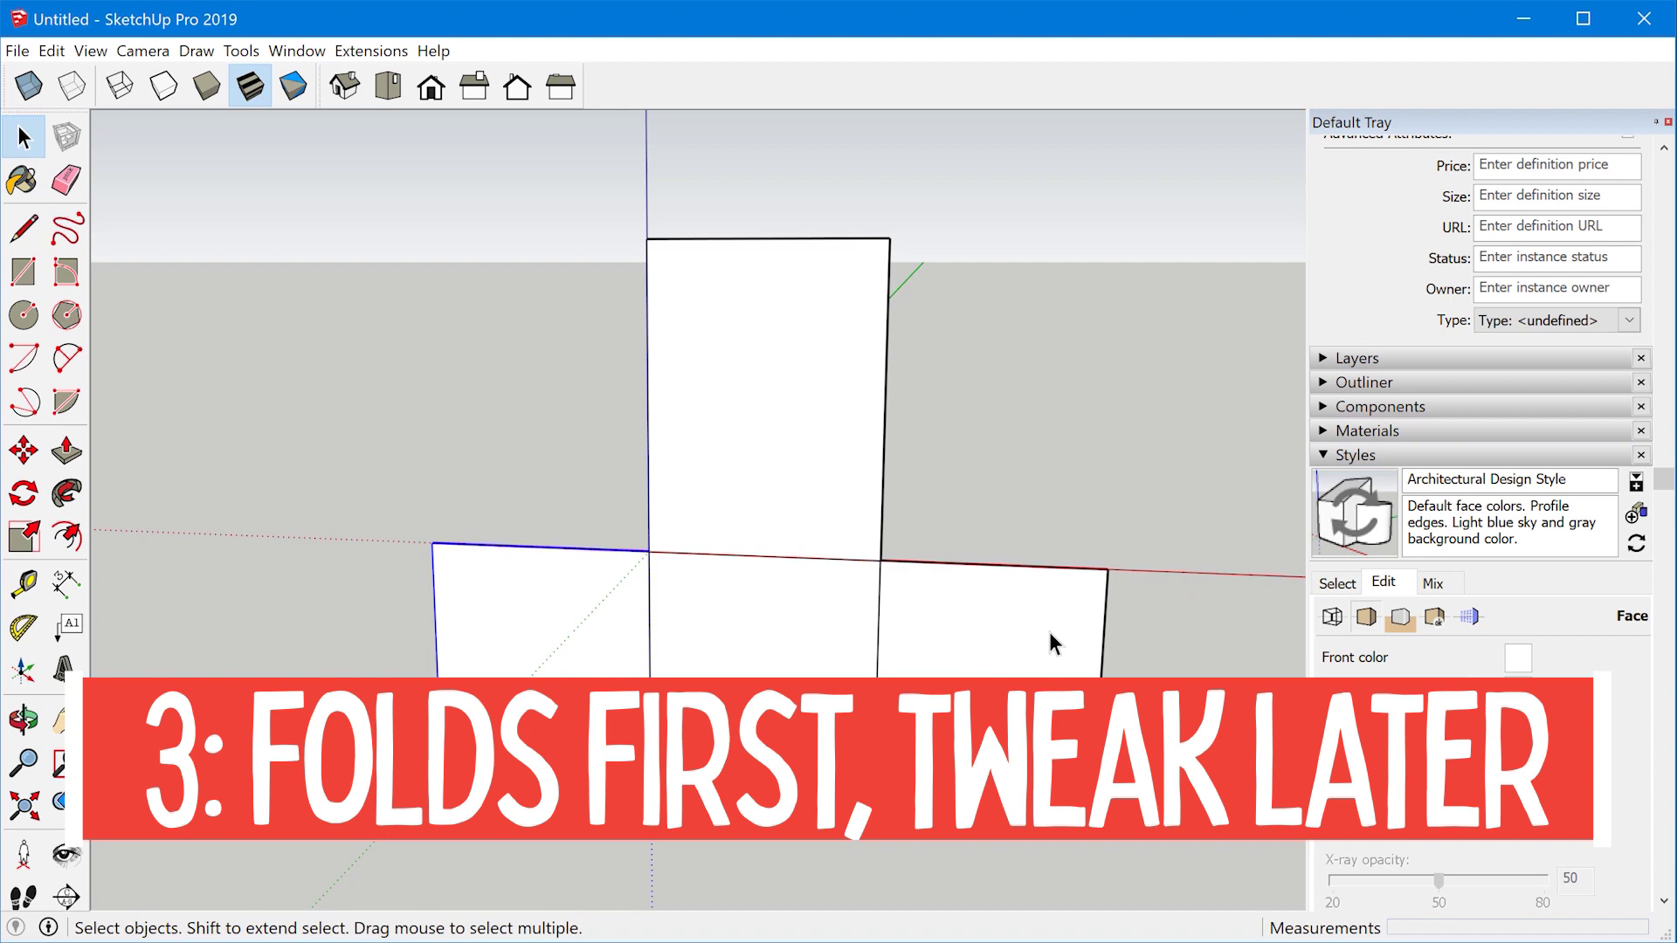
- Turn the rectangle right of the Back panel into a component with the definition name Right
click(1050, 643)
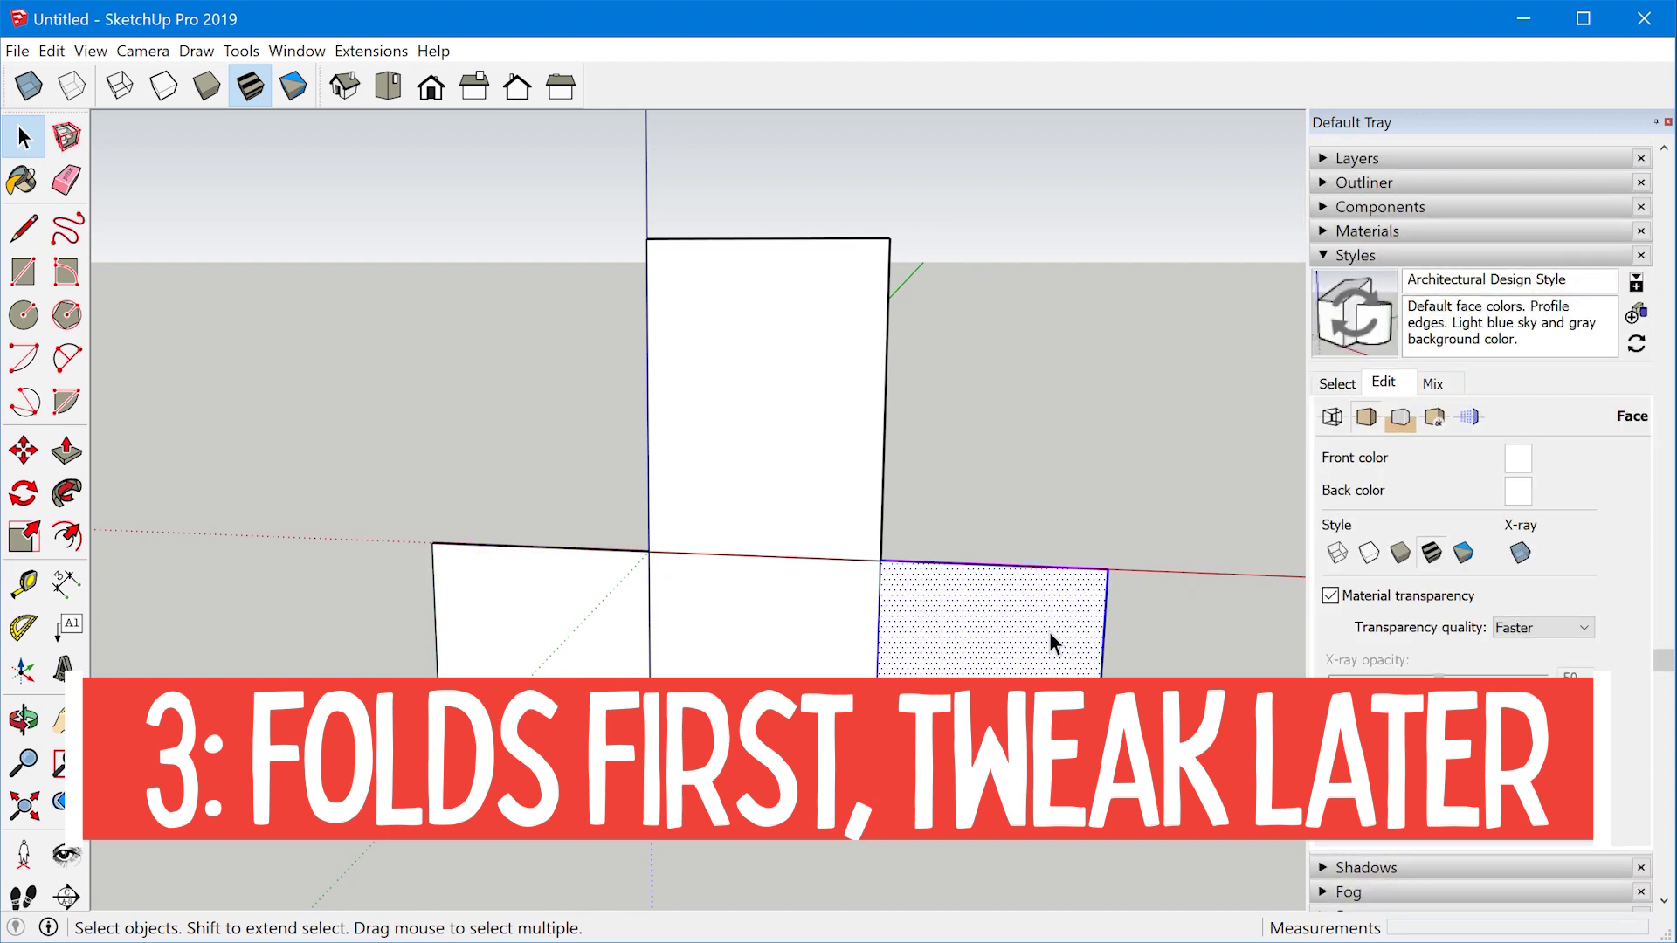
key(g)
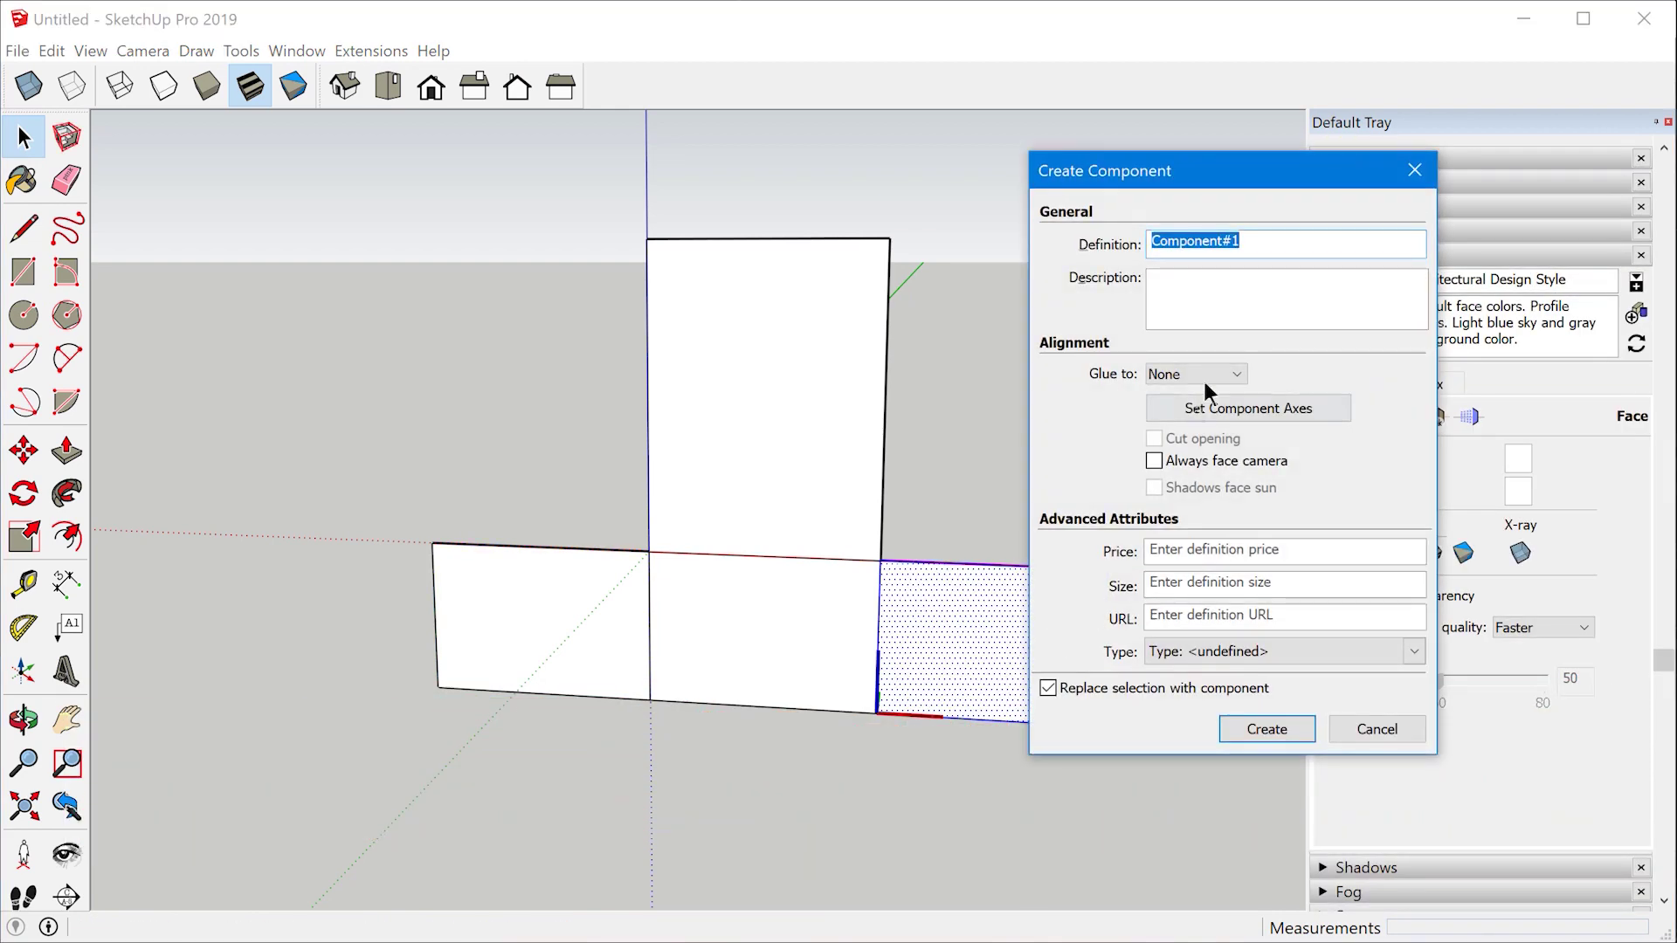
text(Right)
key(Return)
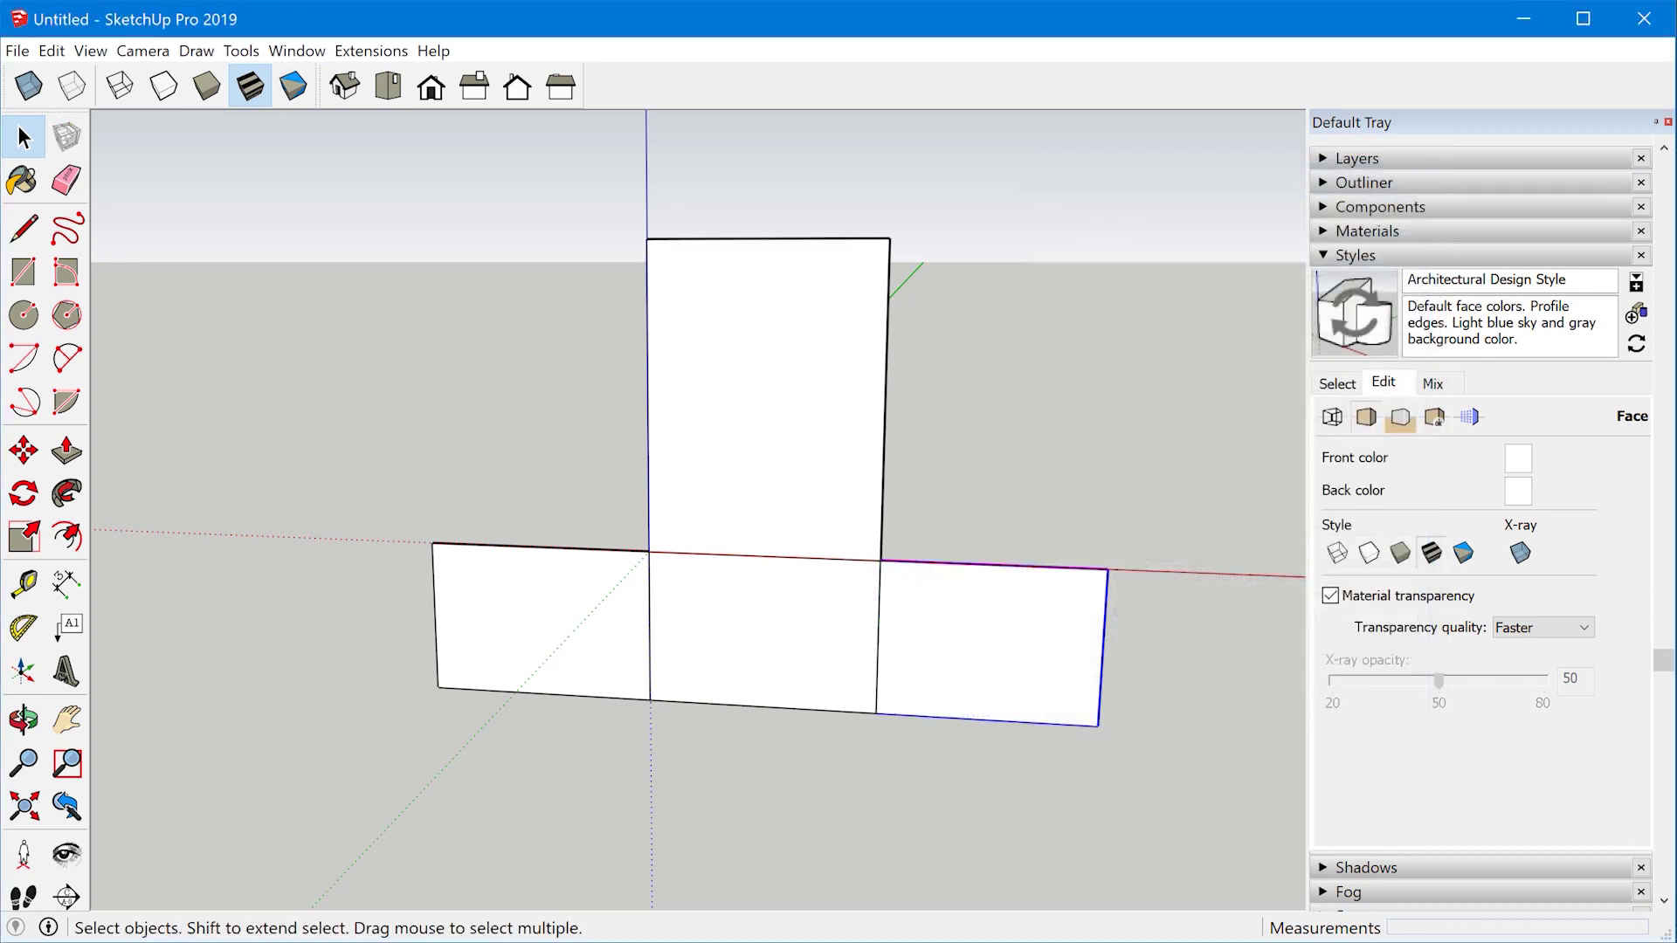
- Select all four panels of the layout and combine them into one group
middle_drag(843, 651, 504, 624)
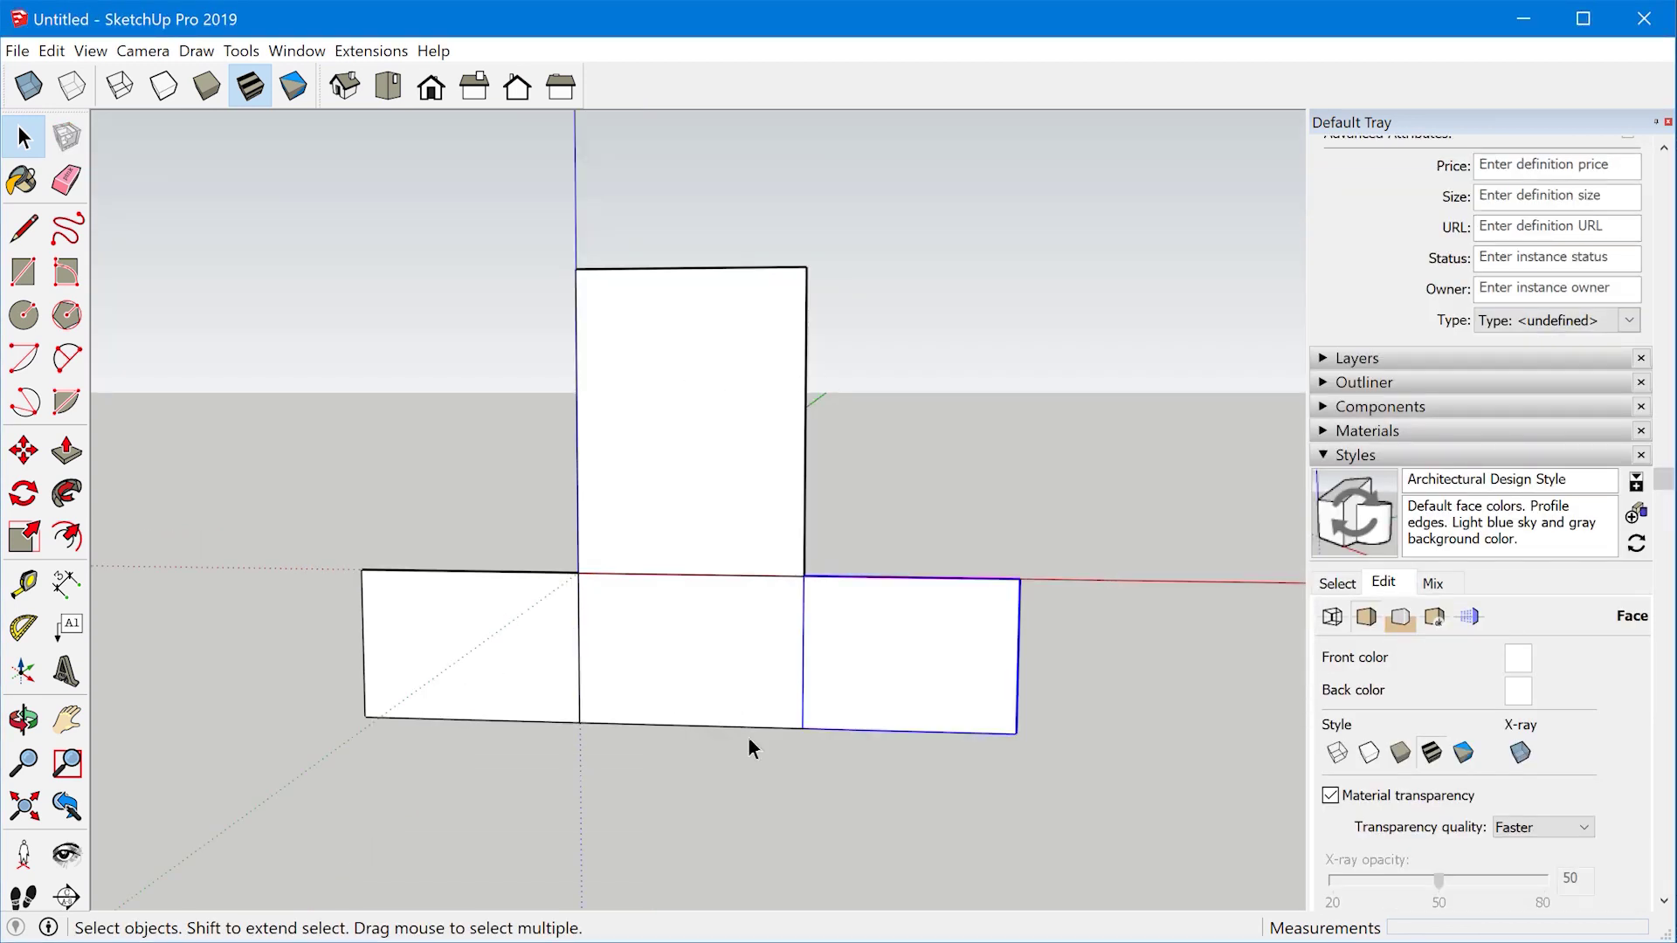
middle_drag(771, 693, 796, 686)
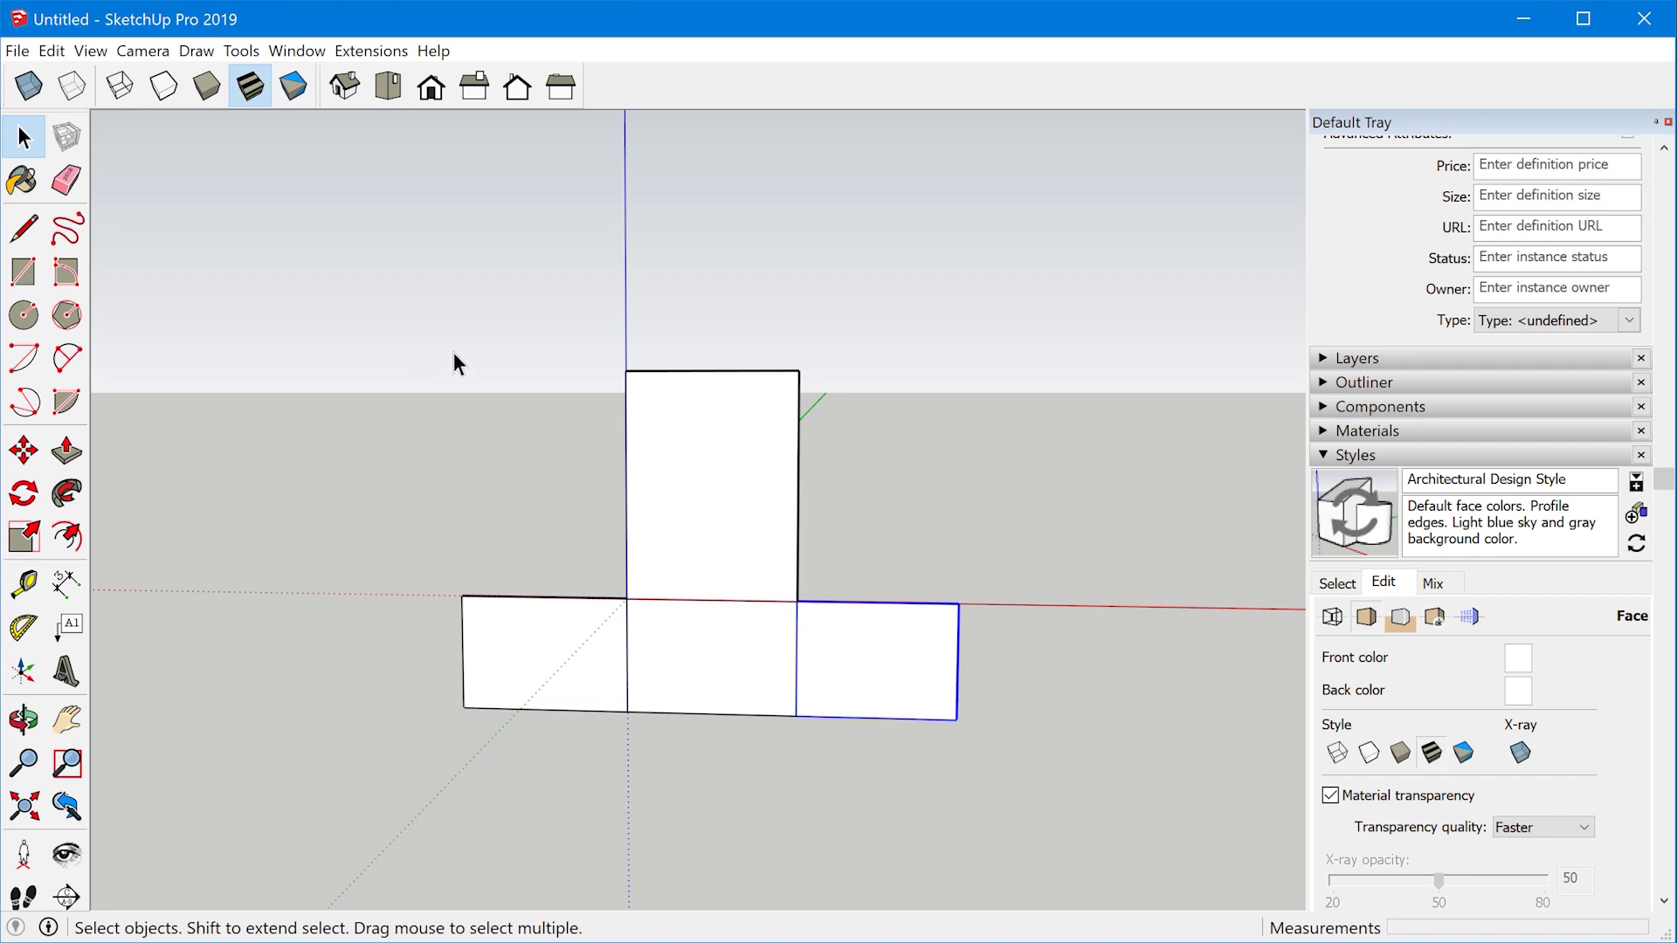
drag(416, 332, 1017, 772)
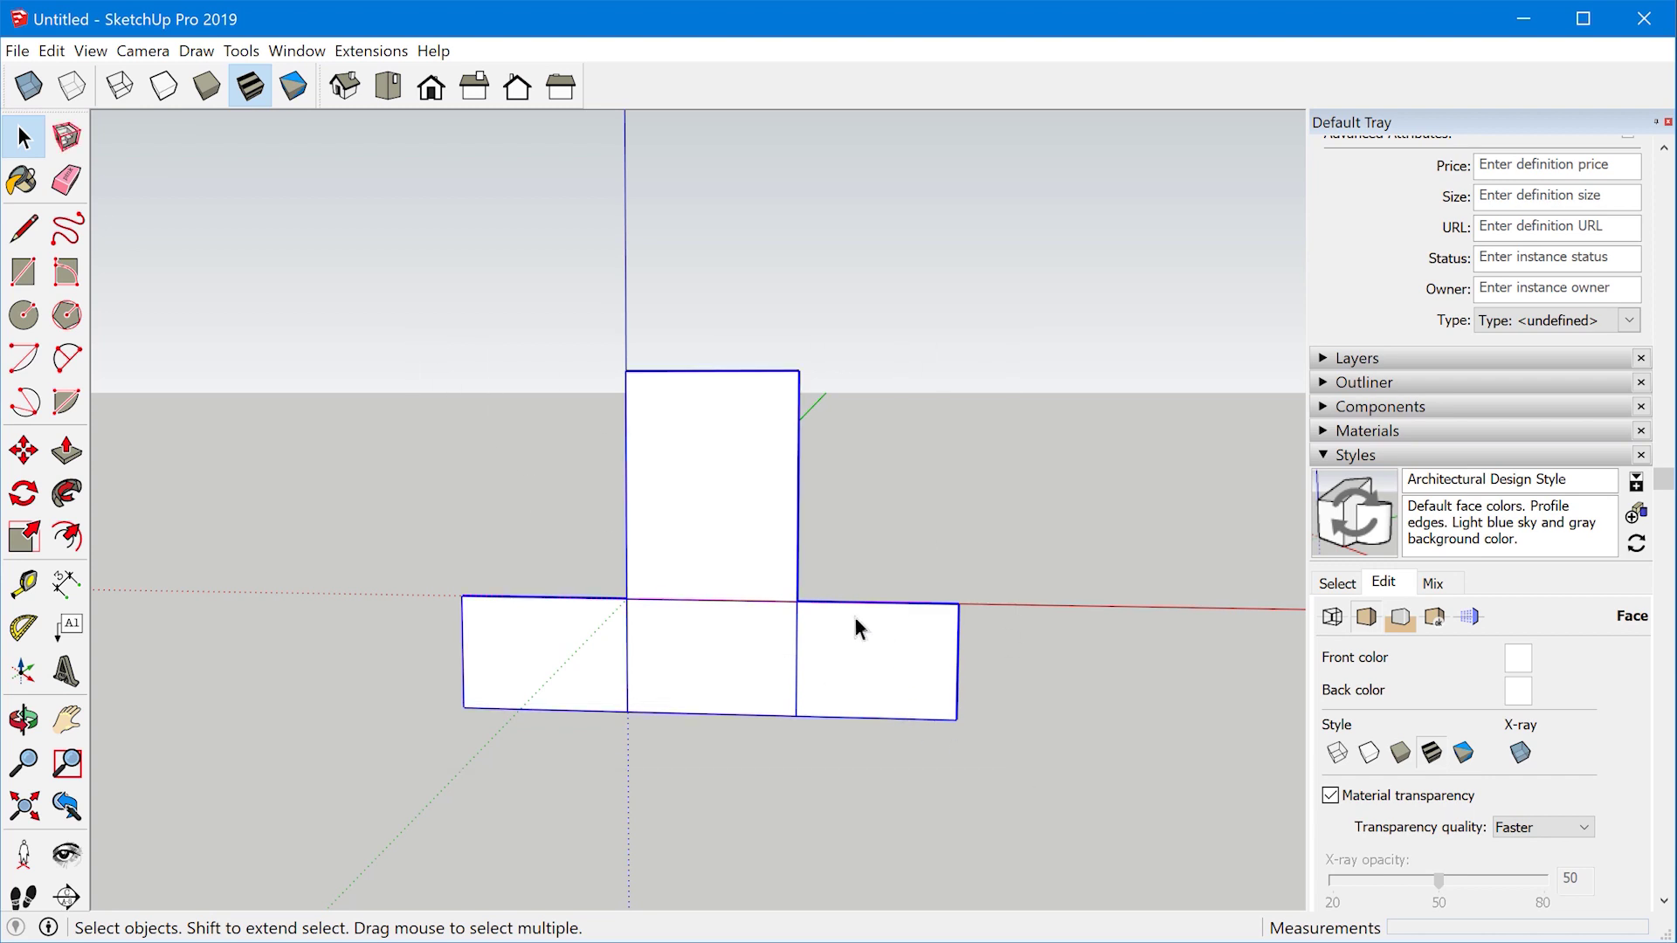
right_click(705, 517)
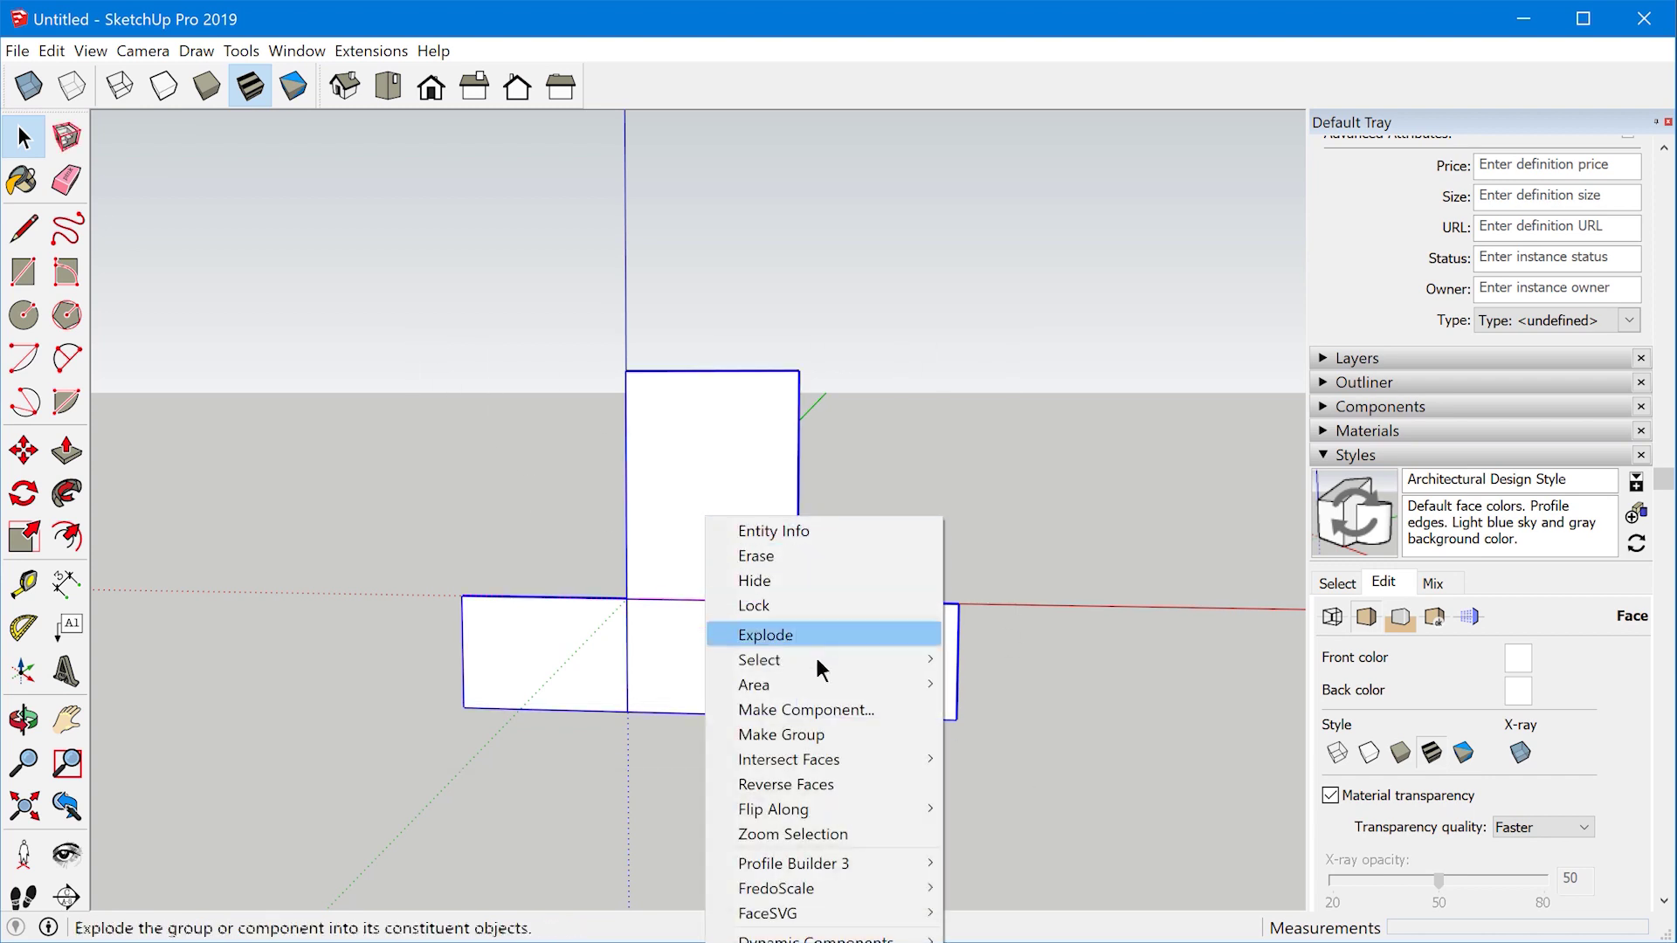
click(830, 738)
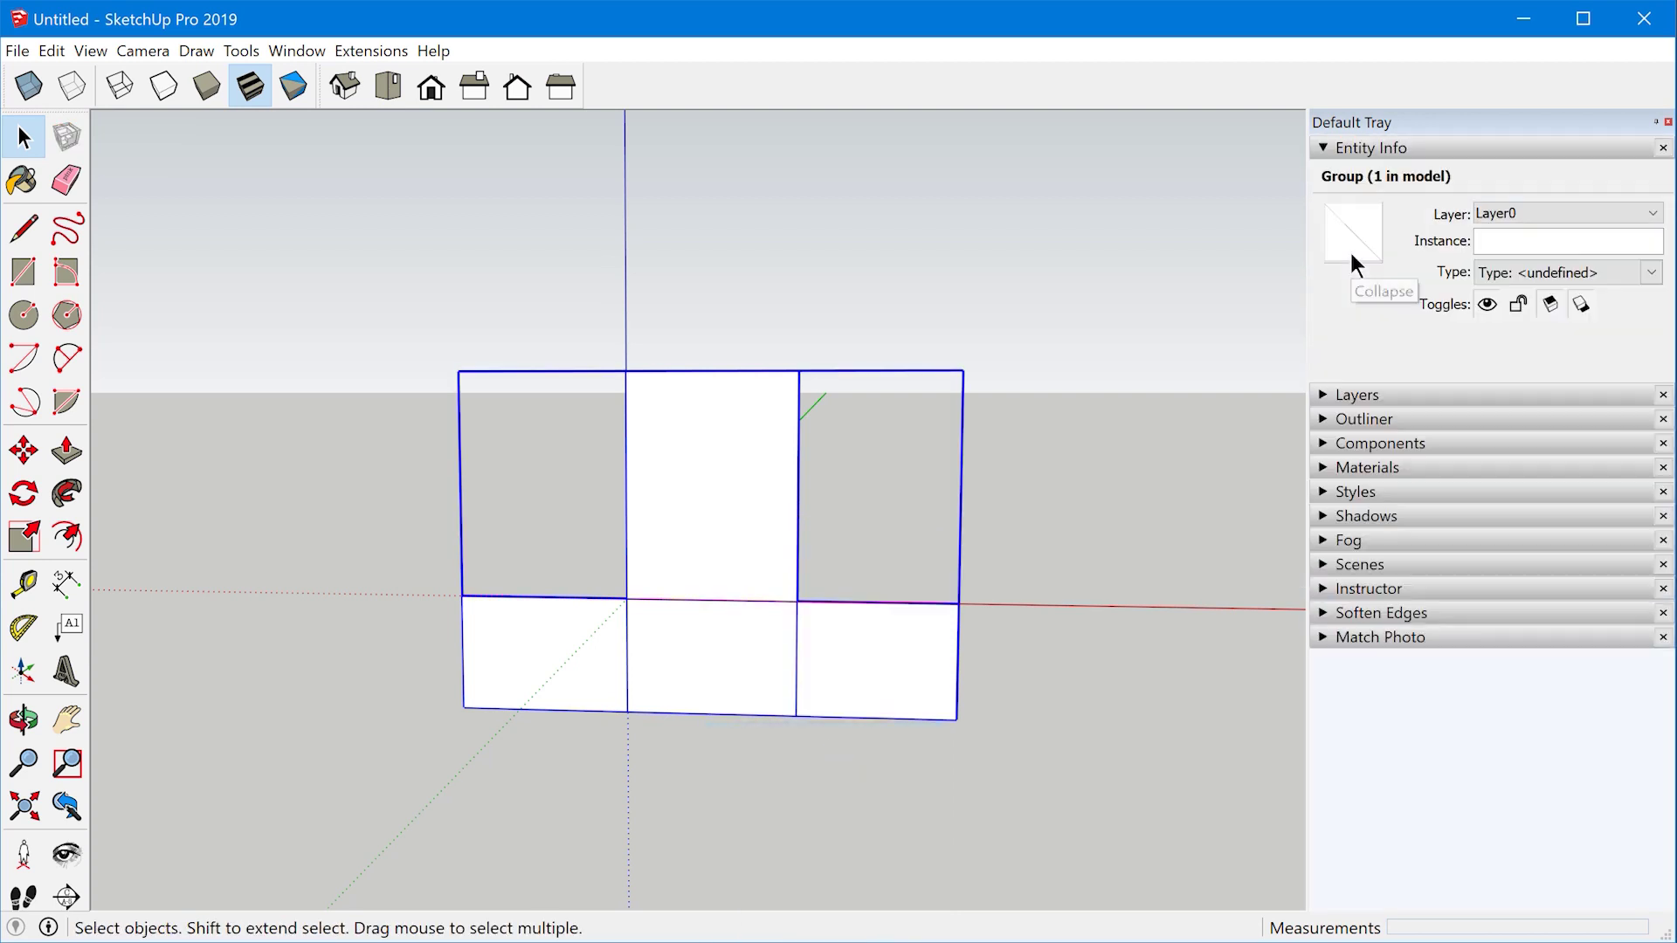
- Rename the new group as Flat in the model outline and collapse its entry
click(1336, 421)
right_click(1369, 503)
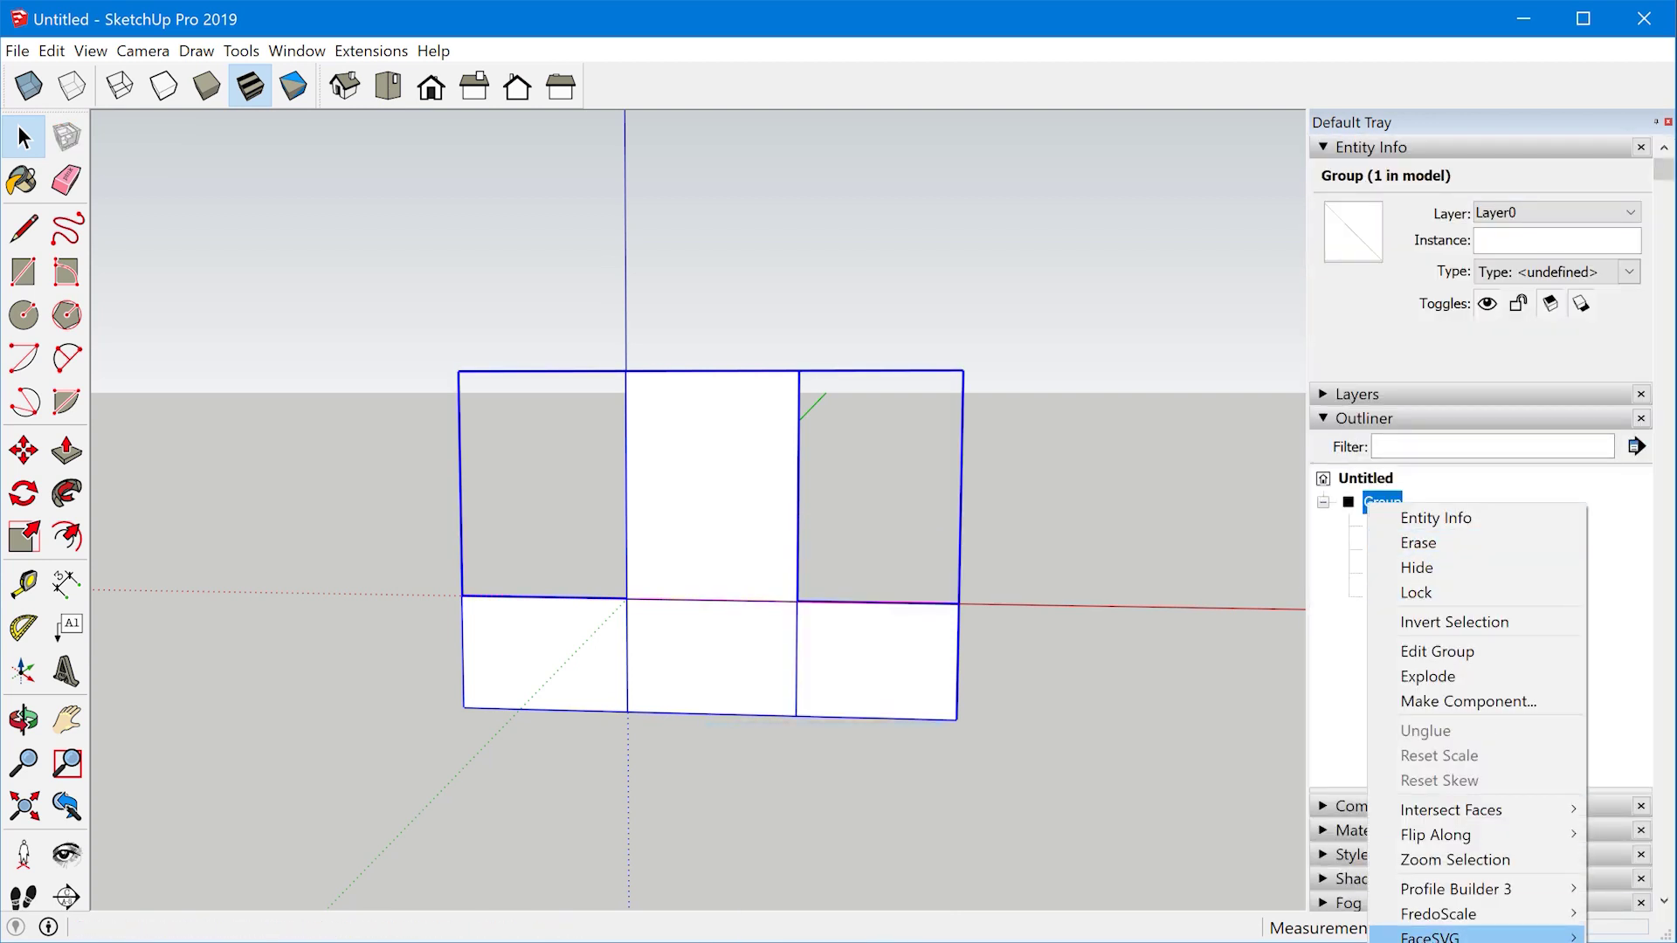
click(1383, 501)
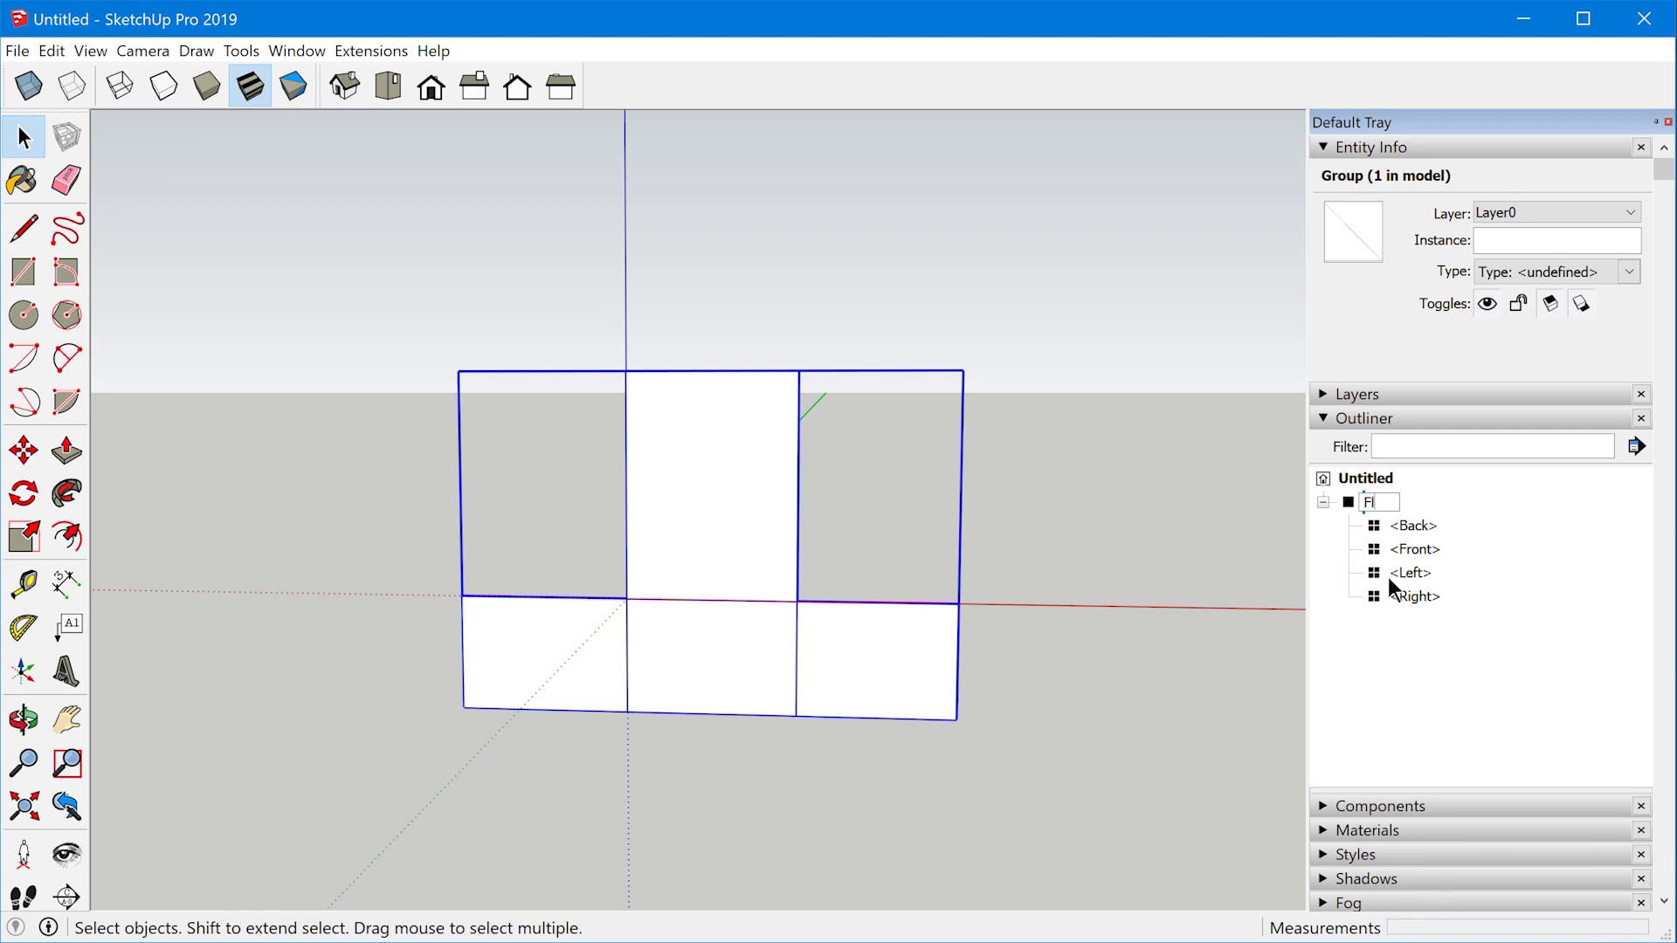
key(Return)
click(1324, 503)
- Copy the Flat group about 11 1/2" along the red axis, beside the original
middle_drag(681, 634, 795, 668)
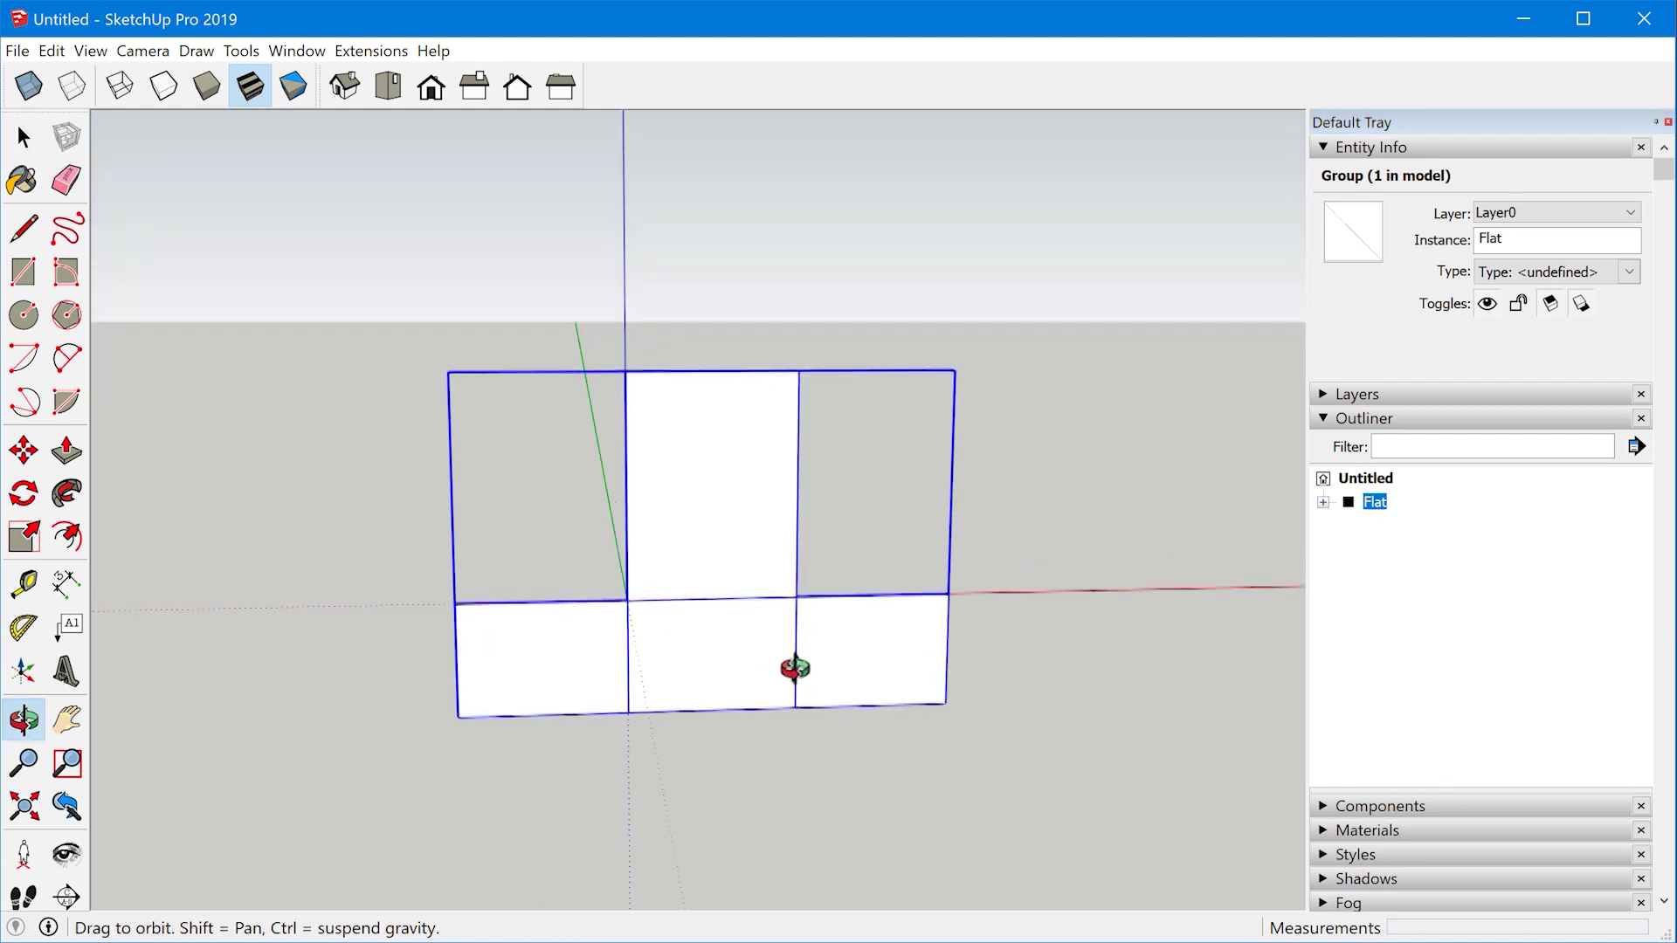
key(space)
scroll(567, 727, down, 2)
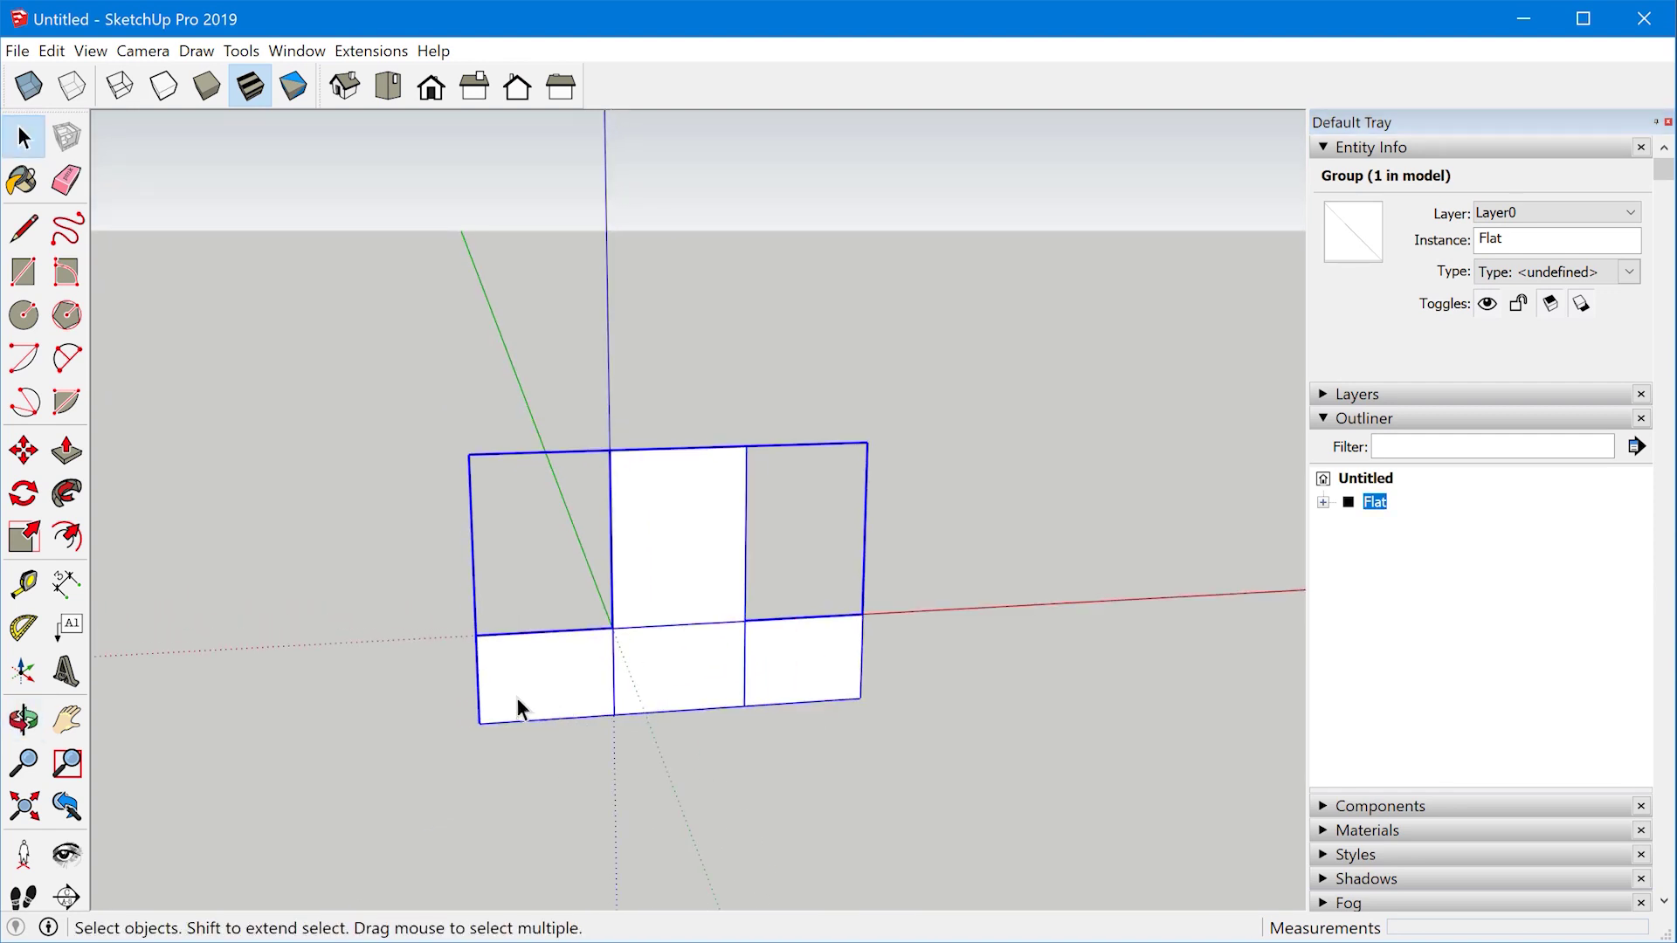
key(m)
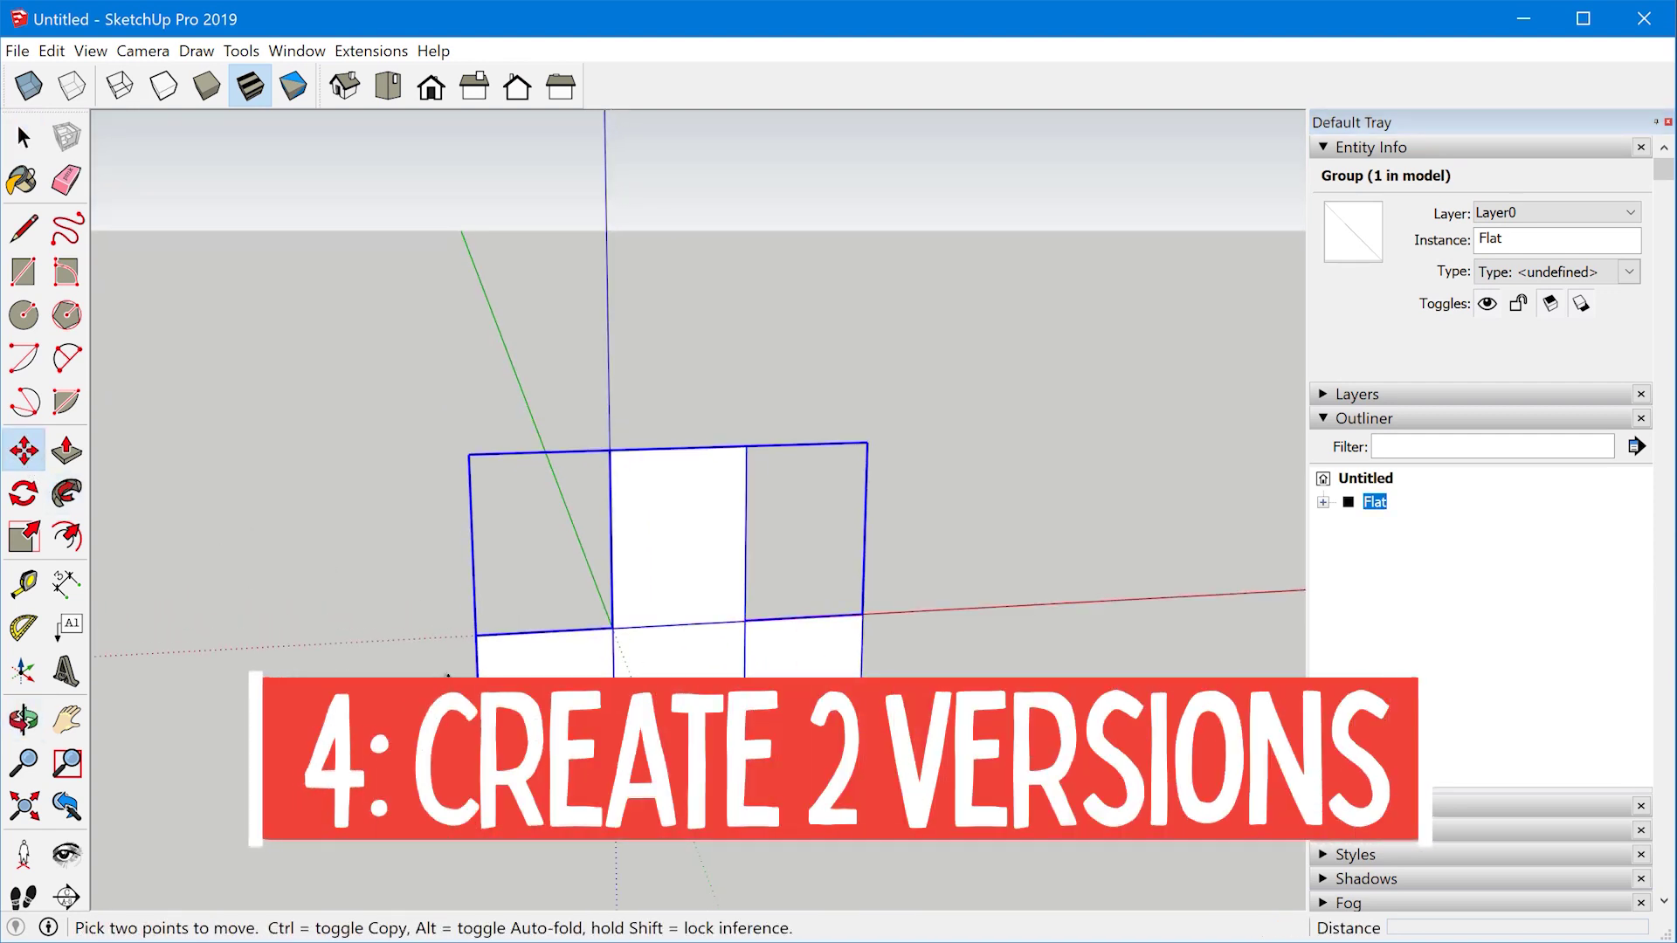
click(611, 627)
key(ctrl)
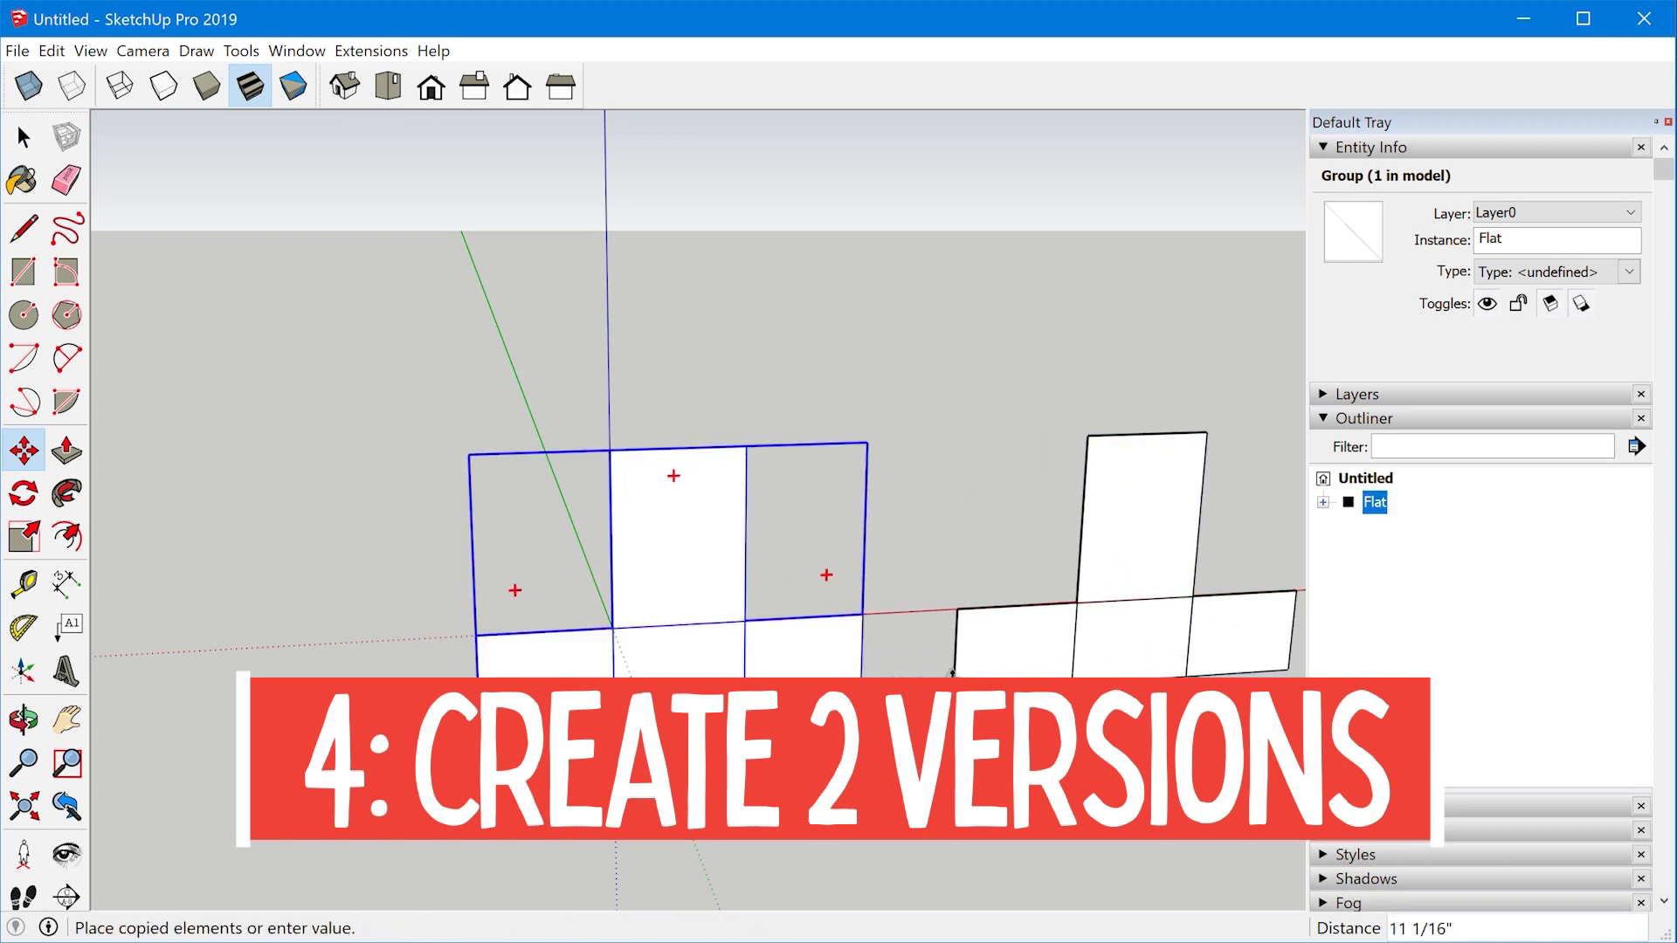
click(970, 671)
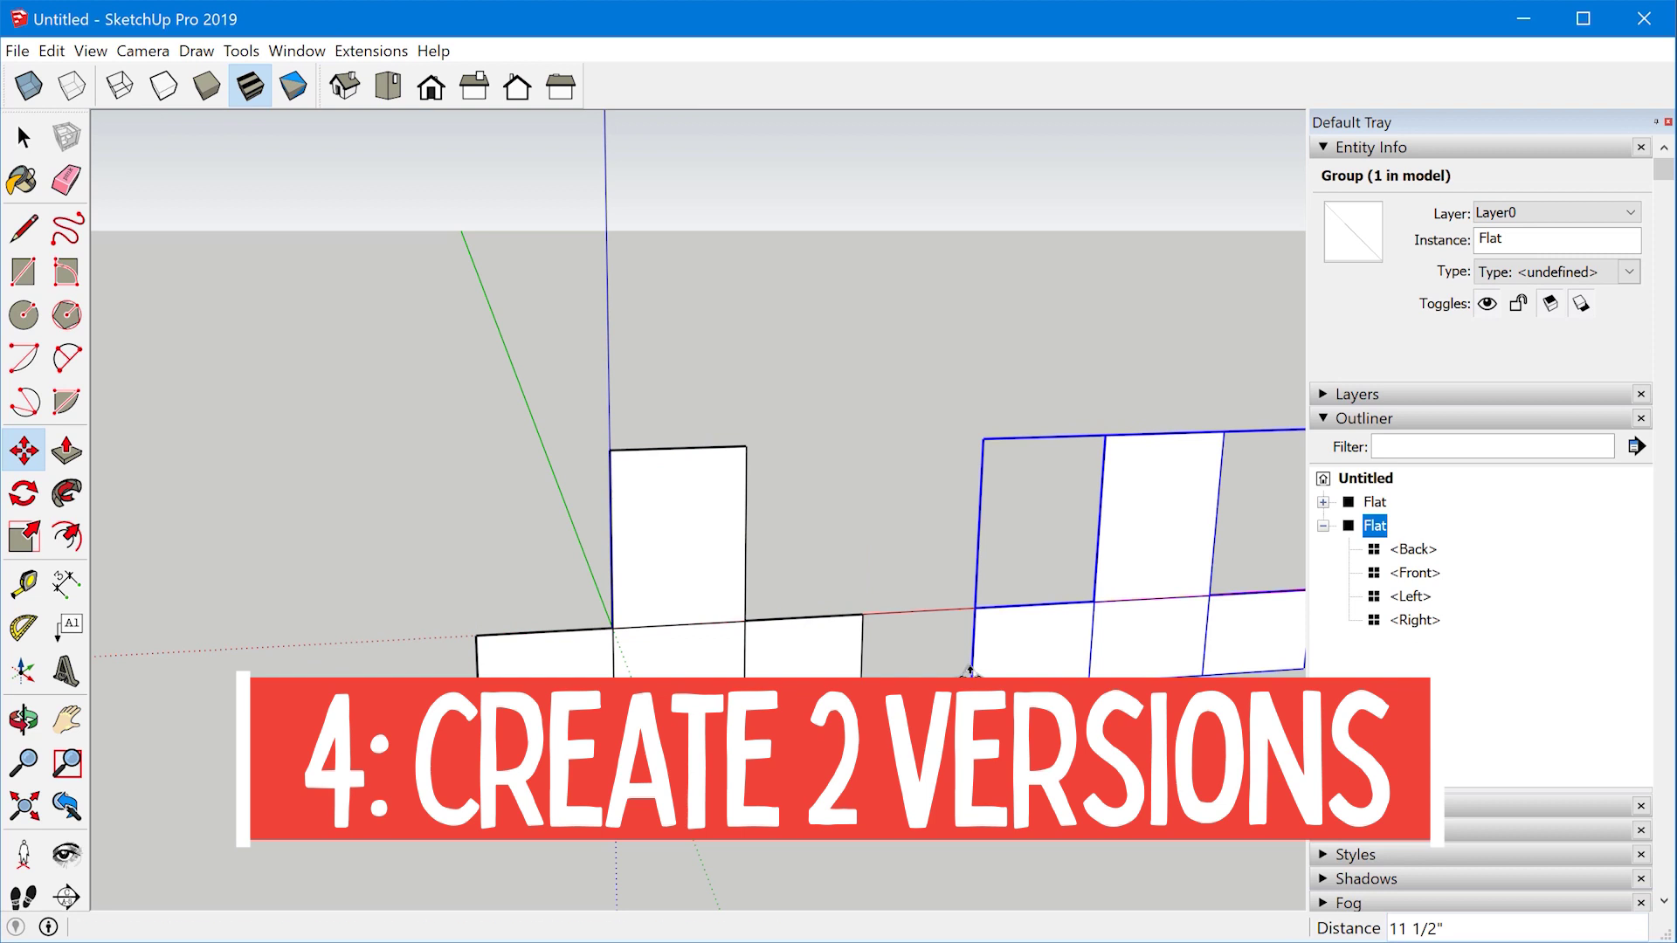
middle_drag(986, 668, 1277, 539)
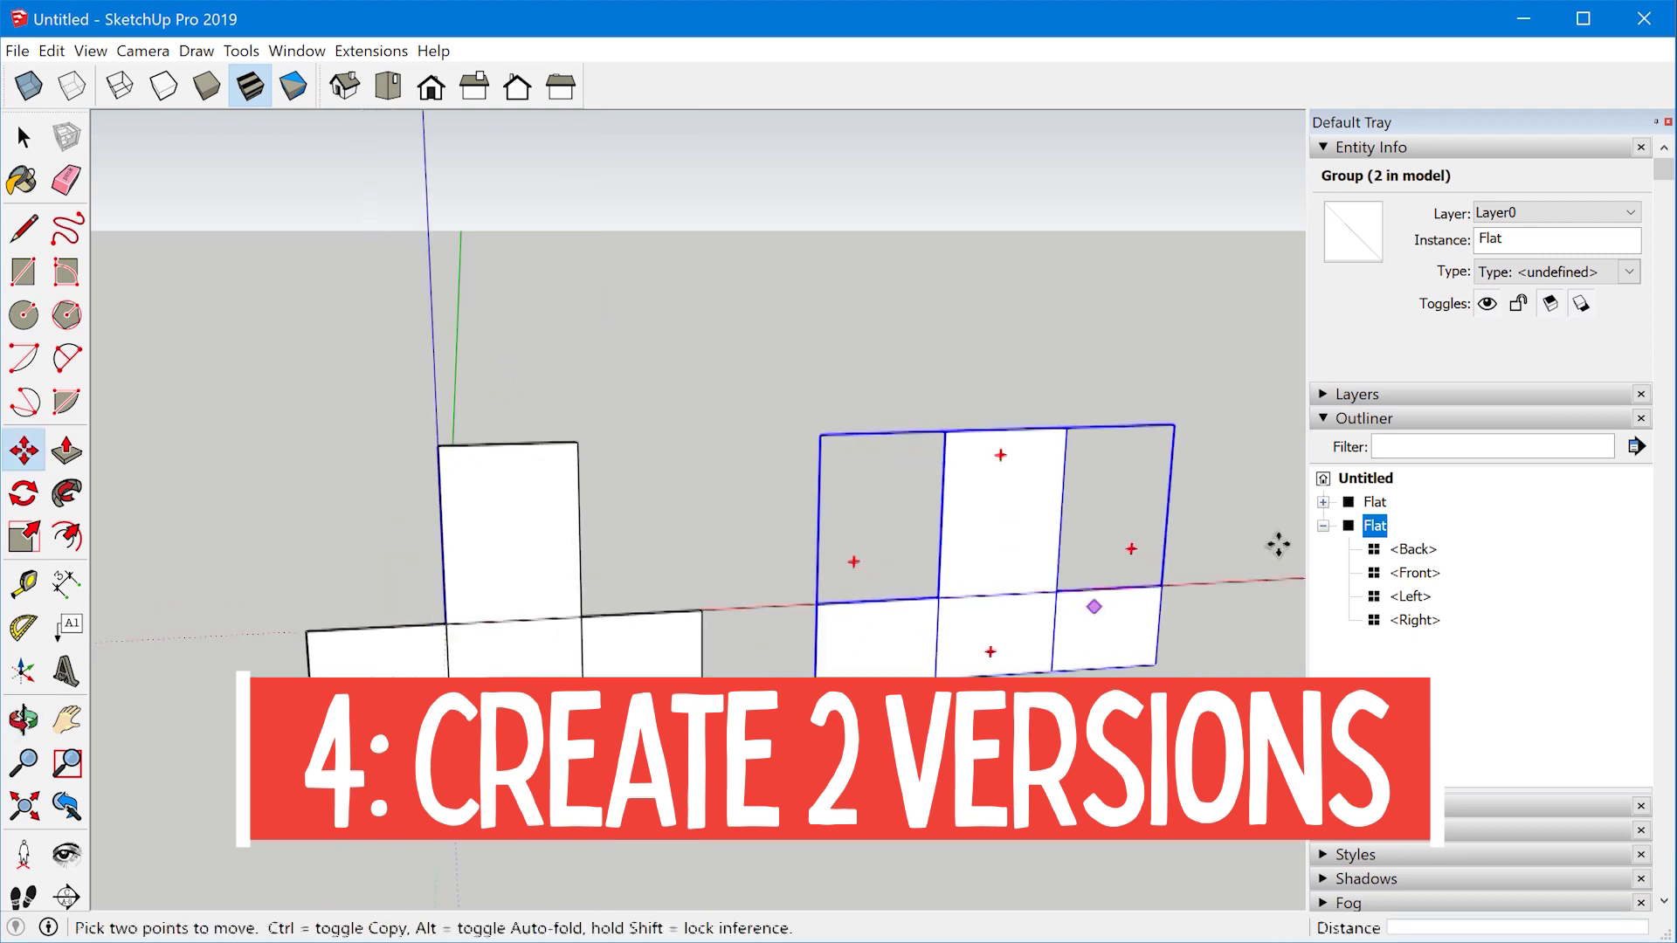
- Identify the original group at the origin in the outline and rename it as Folded
click(1376, 503)
click(1375, 525)
click(1376, 503)
click(1376, 525)
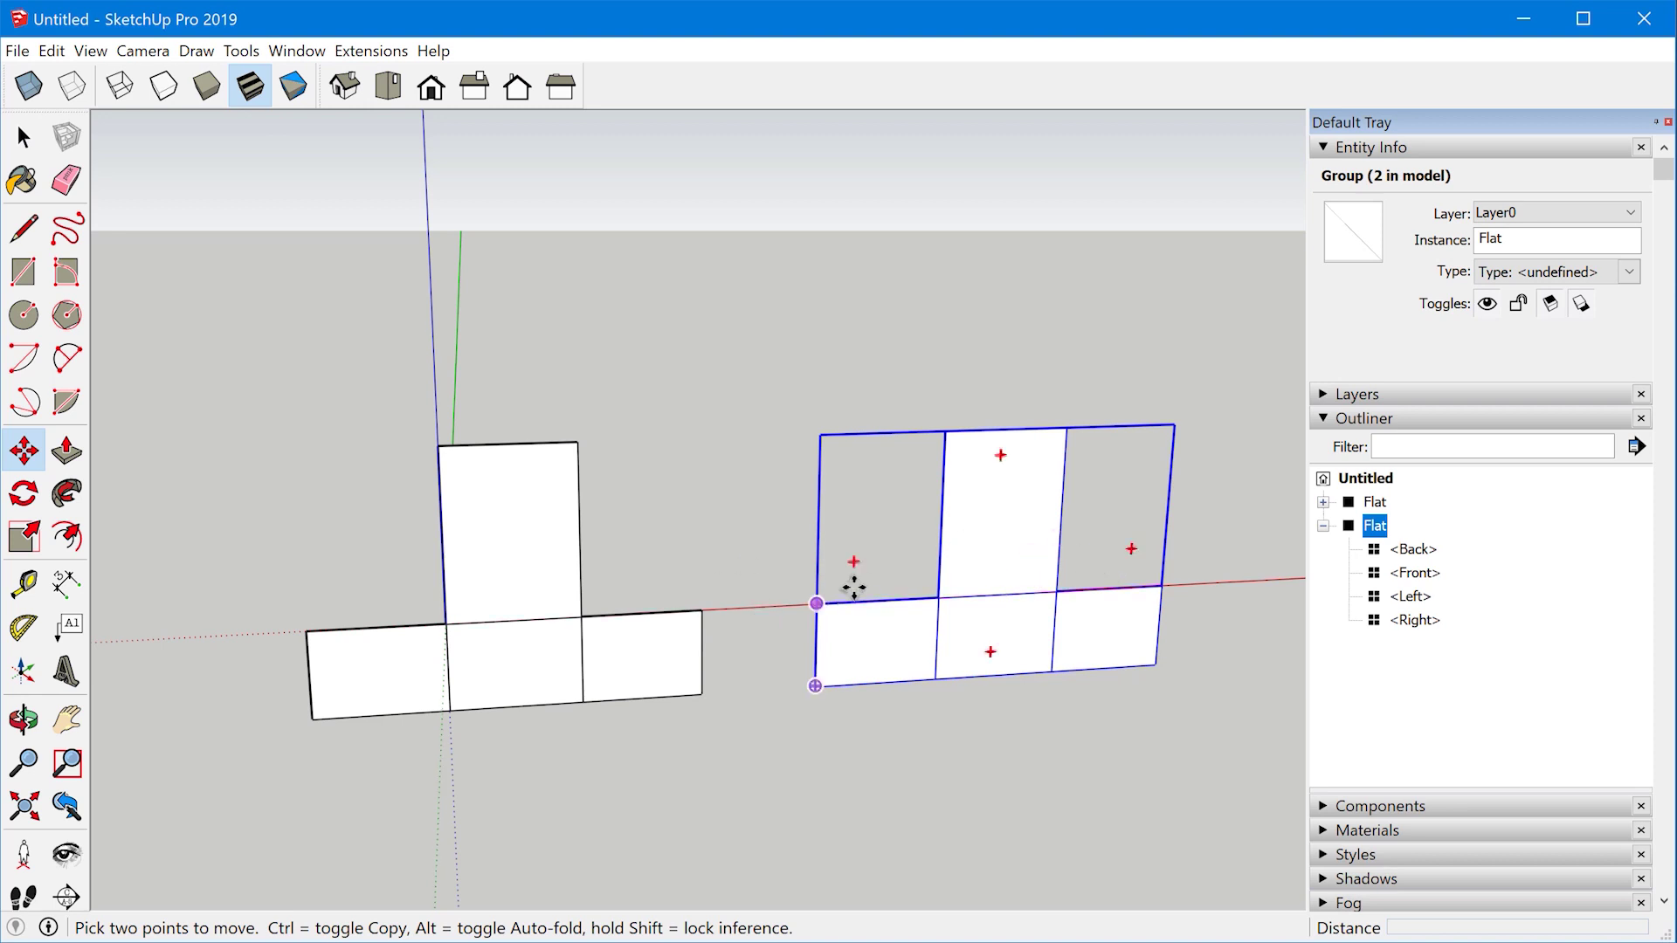
key(space)
click(564, 605)
right_click(1375, 502)
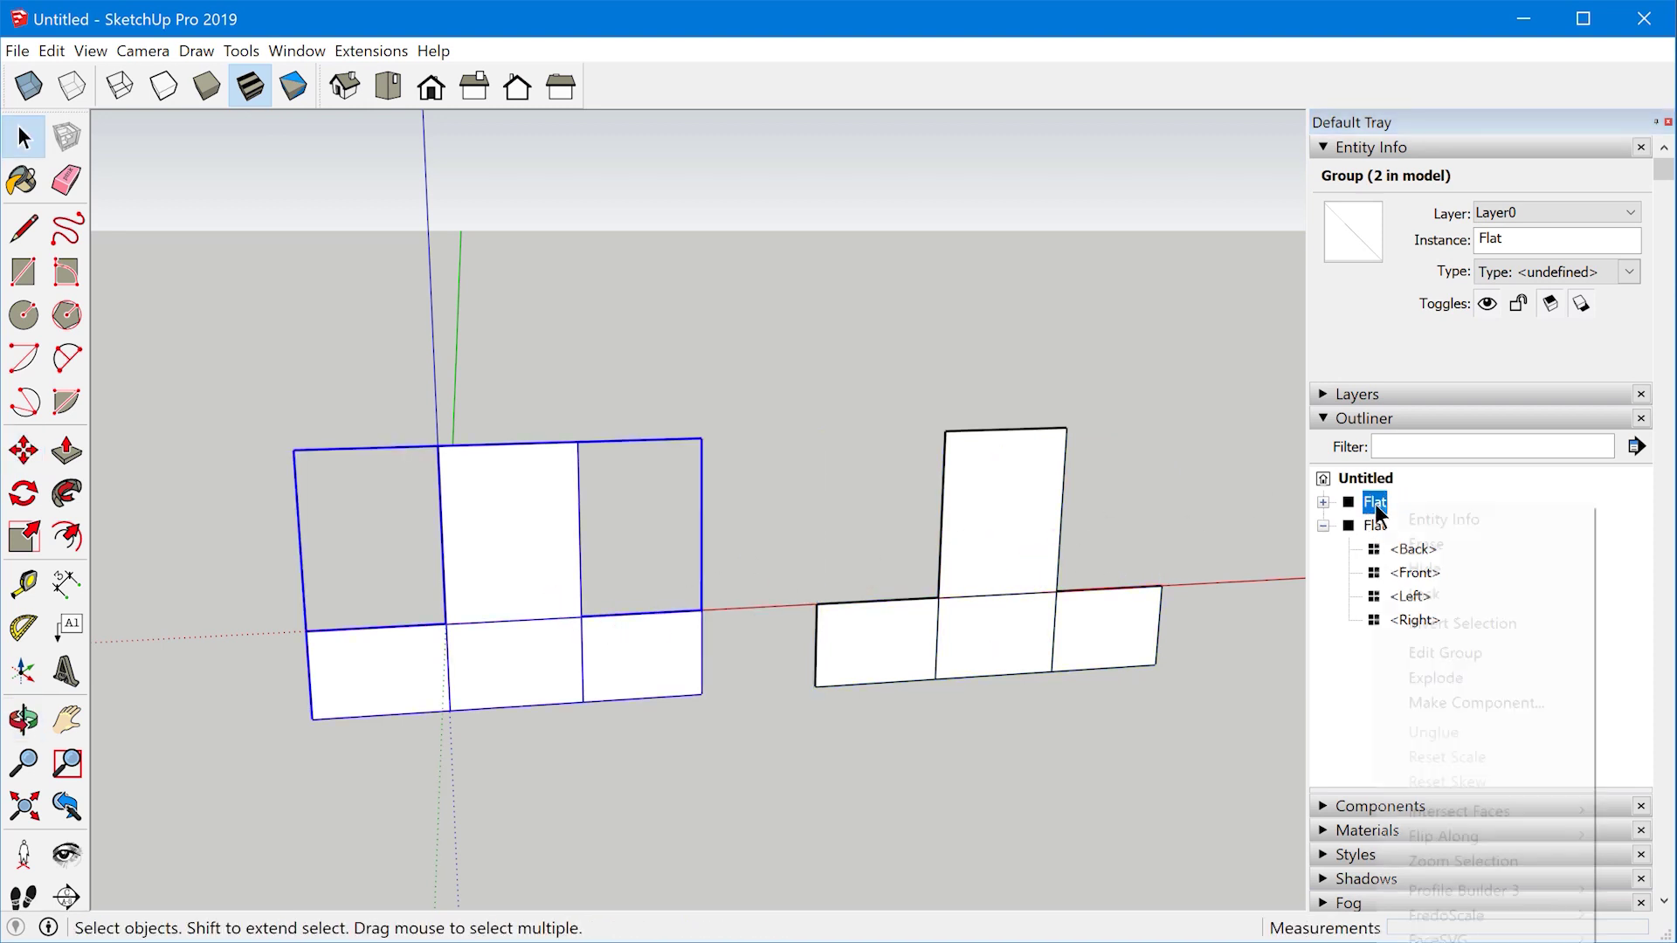
click(1432, 934)
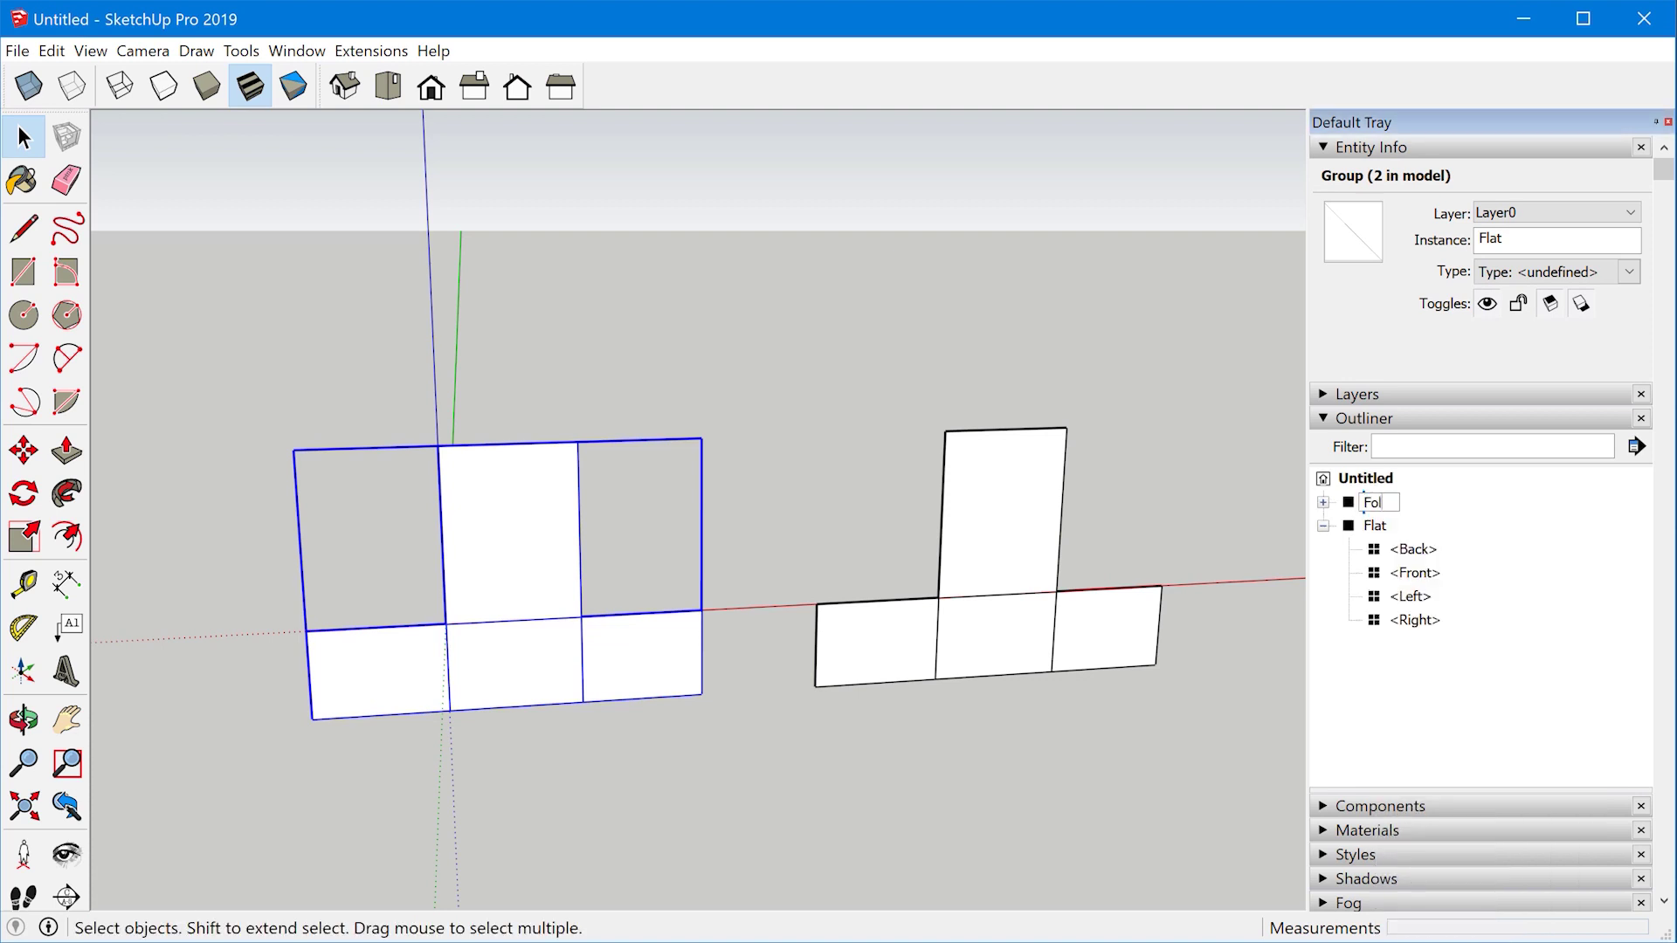
key(Return)
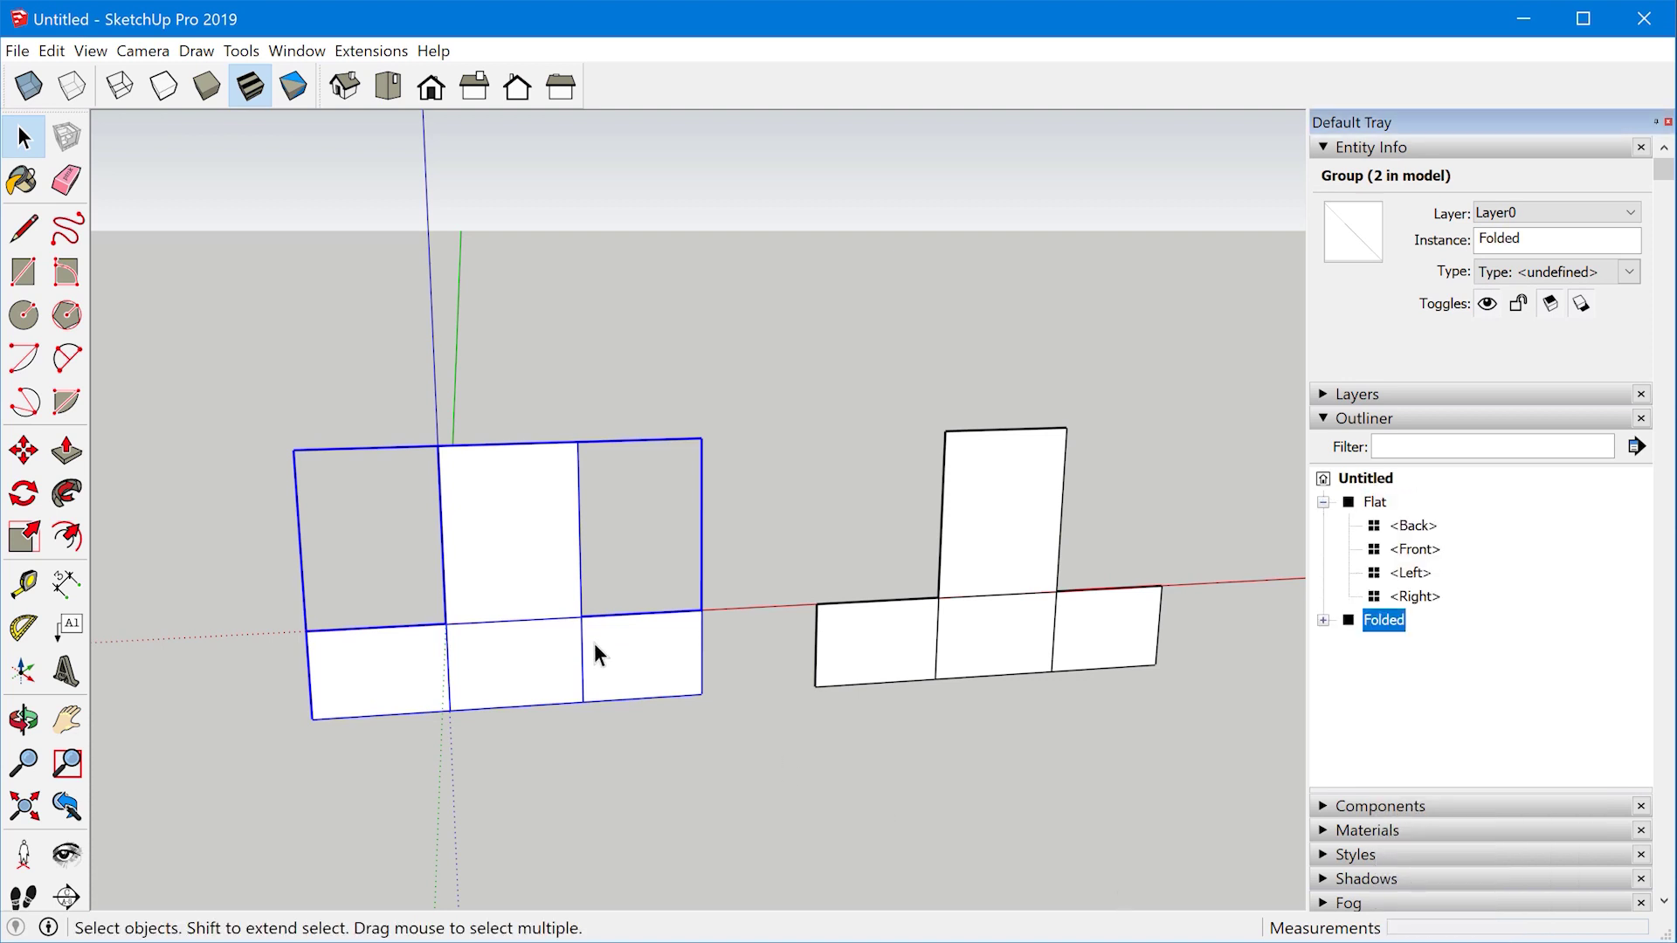
- Inside the Folded group, rotate the Back, Left and Right panels together 180° about the edge shared with the Front panel
double_click(502, 603)
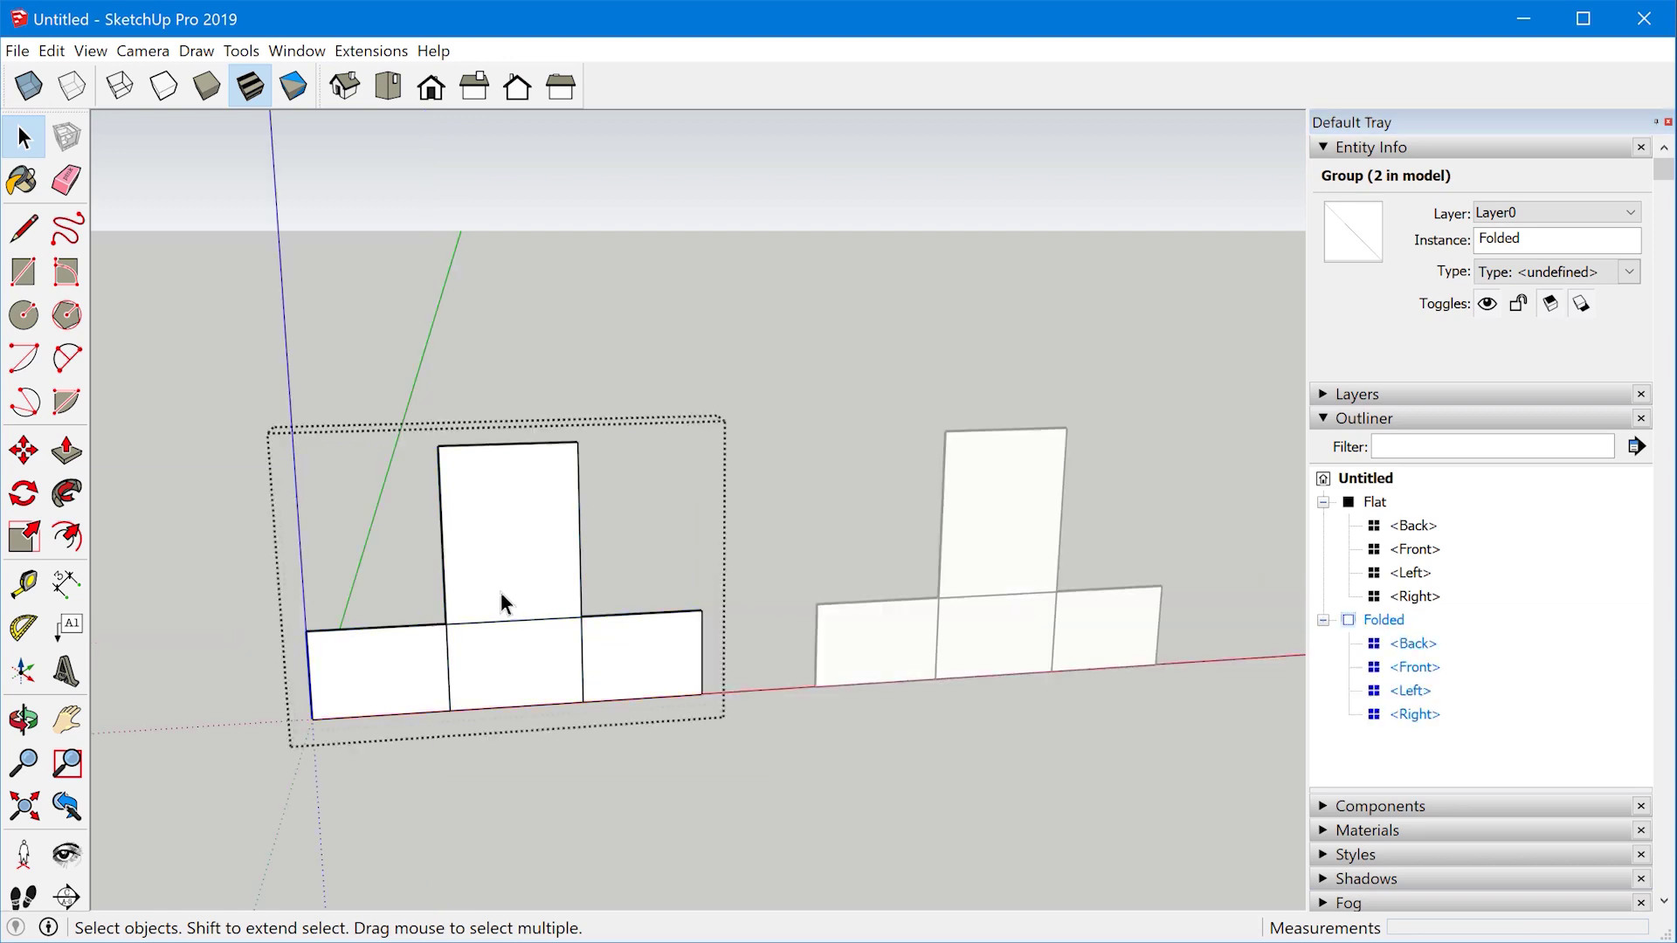
middle_drag(472, 643, 970, 615)
scroll(540, 656, up, 2)
scroll(615, 637, down, 3)
middle_drag(614, 636, 711, 674)
scroll(711, 674, up, 2)
click(711, 673)
shift+click(958, 622)
shift+click(782, 655)
middle_drag(700, 659, 813, 656)
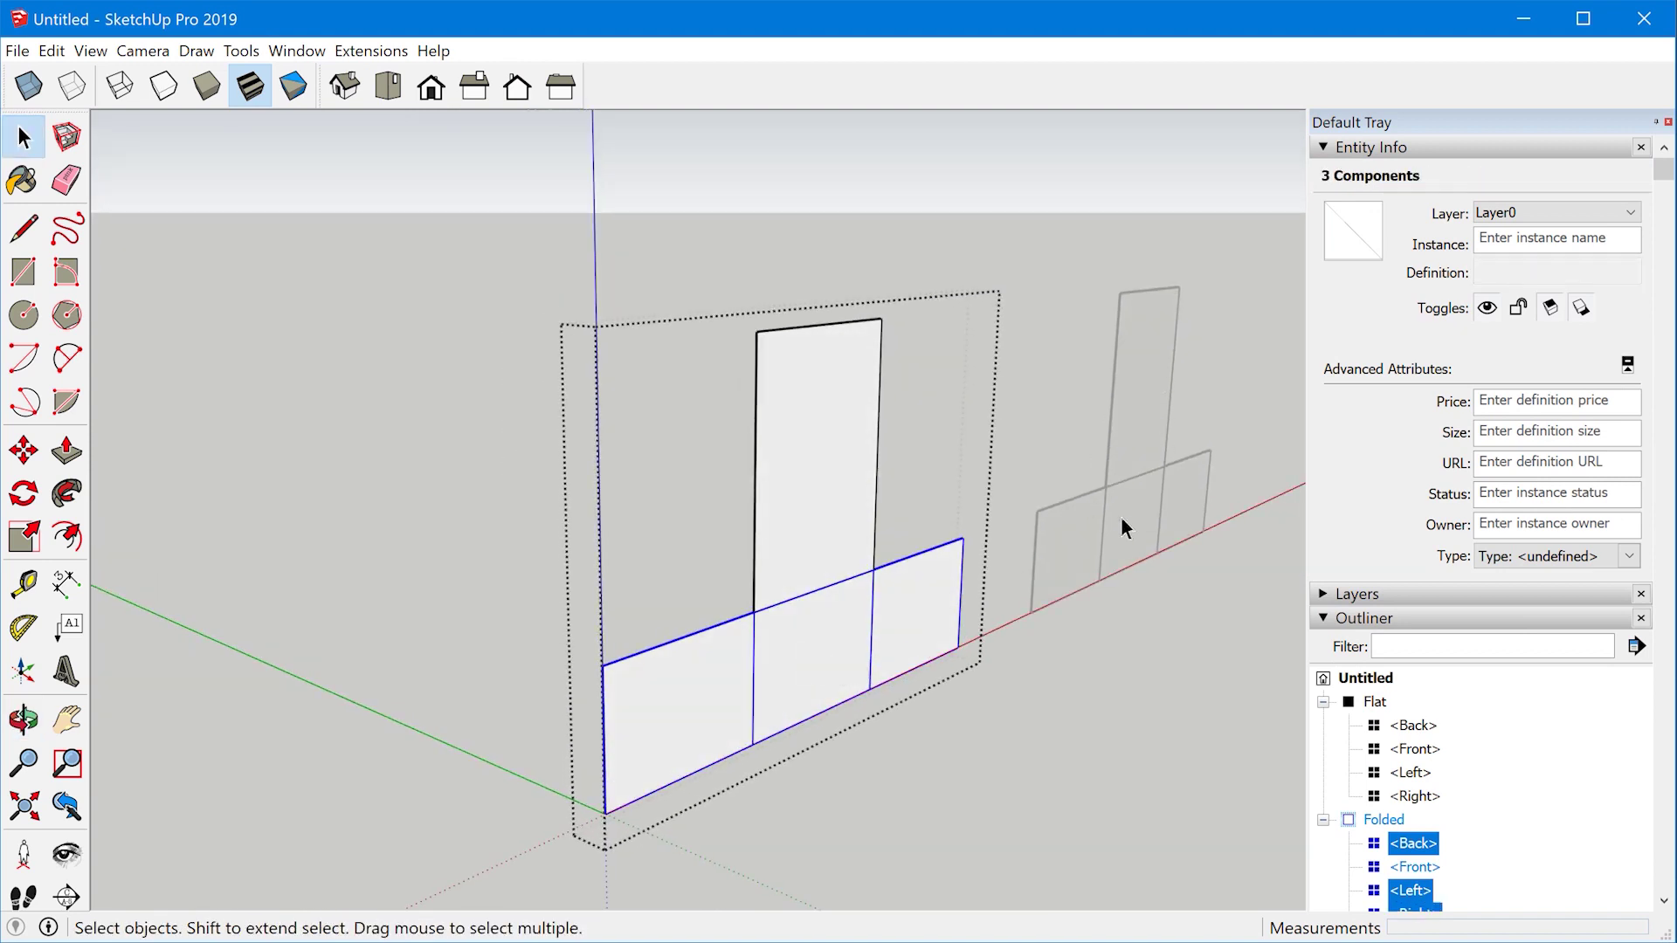
scroll(760, 615, up, 3)
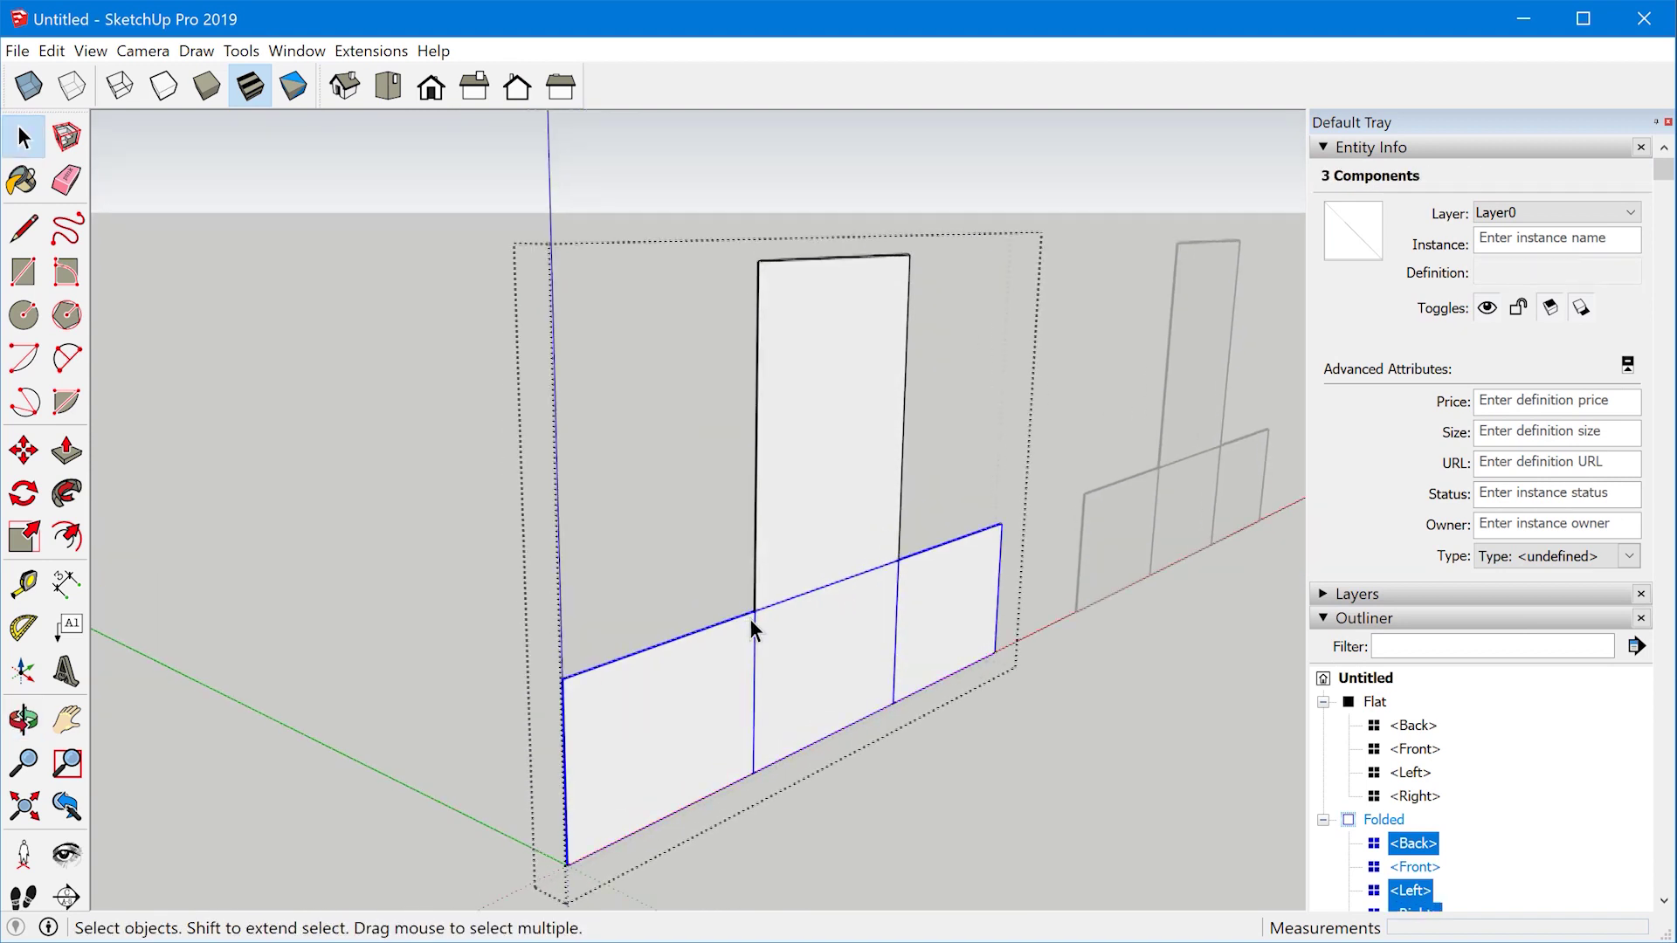
key(q)
drag(756, 609, 665, 639)
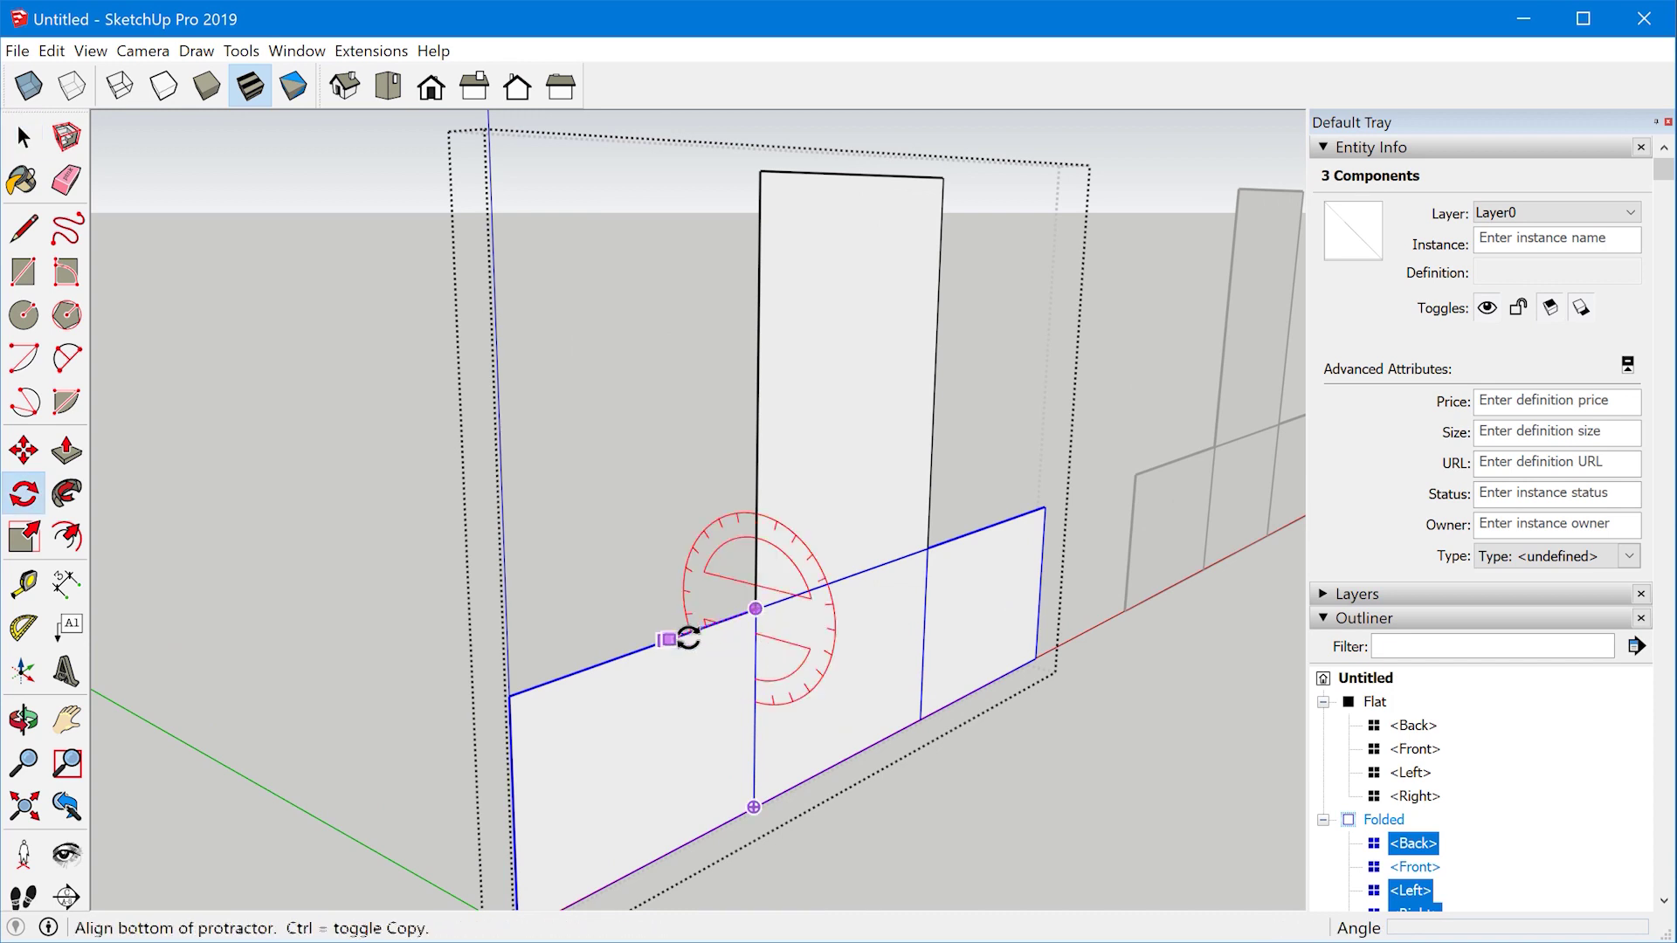
click(758, 676)
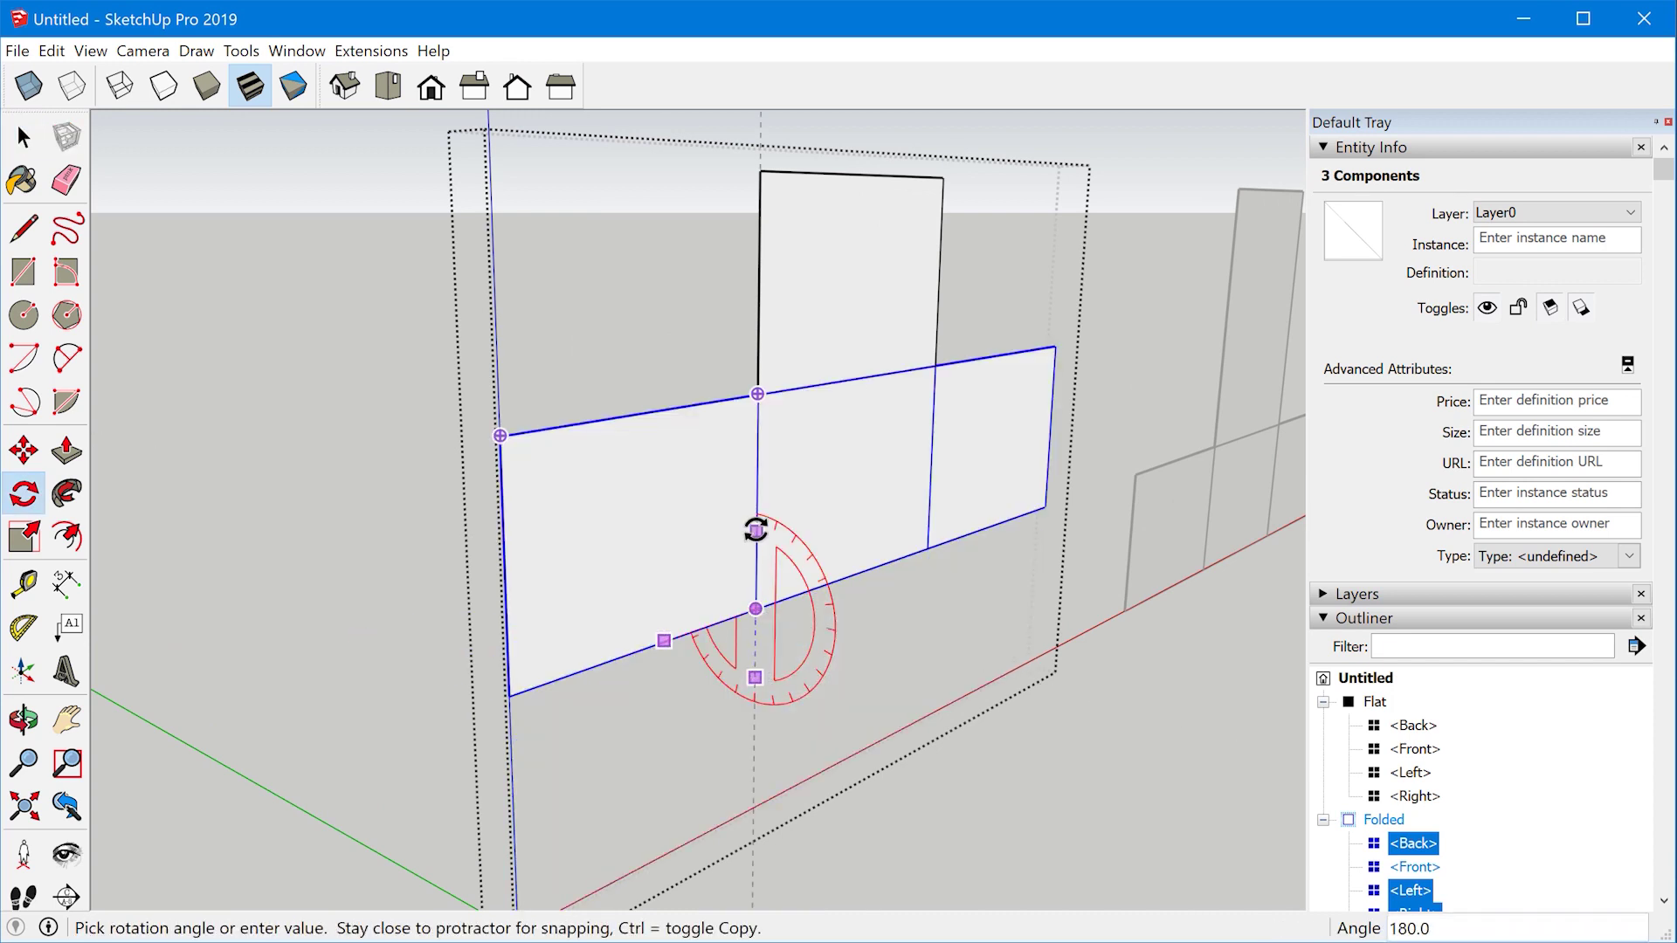
click(756, 526)
- Move the folded Back, Left and Right panels 1/8" along the green axis, behind the Front panel
mouse_move(757, 526)
middle_down()
mouse_move(786, 546)
mouse_move(1037, 580)
mouse_move(832, 592)
mouse_move(697, 576)
mouse_move(789, 580)
middle_up()
scroll(789, 580, up, 2)
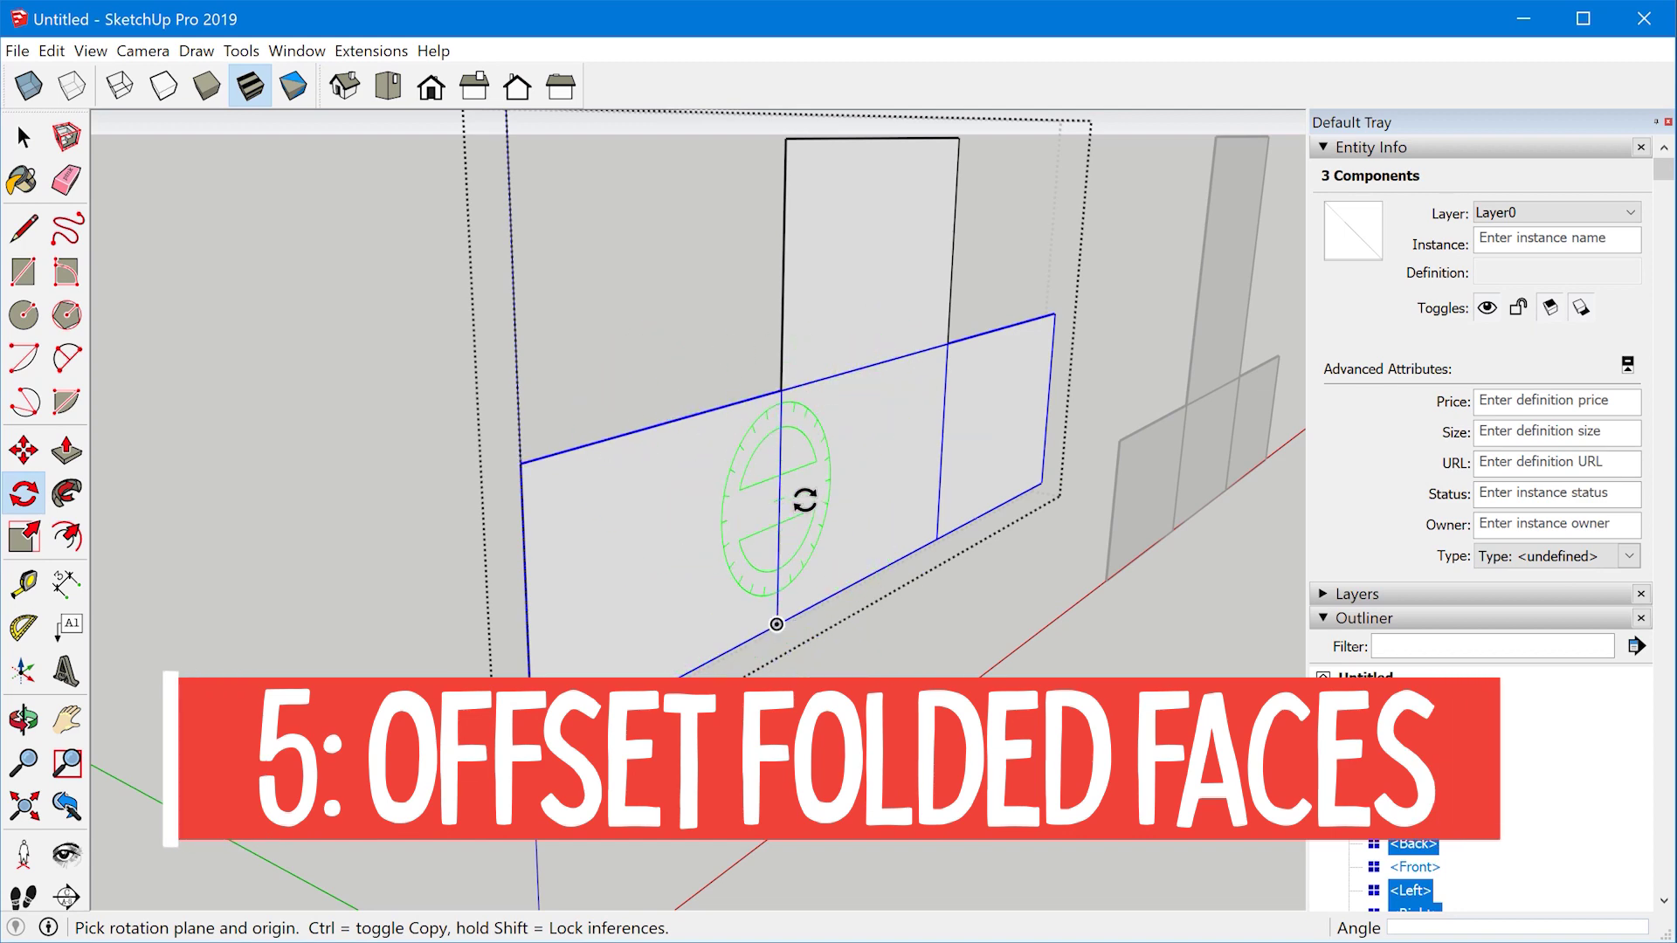
middle_drag(812, 382, 839, 455)
scroll(798, 524, up, 3)
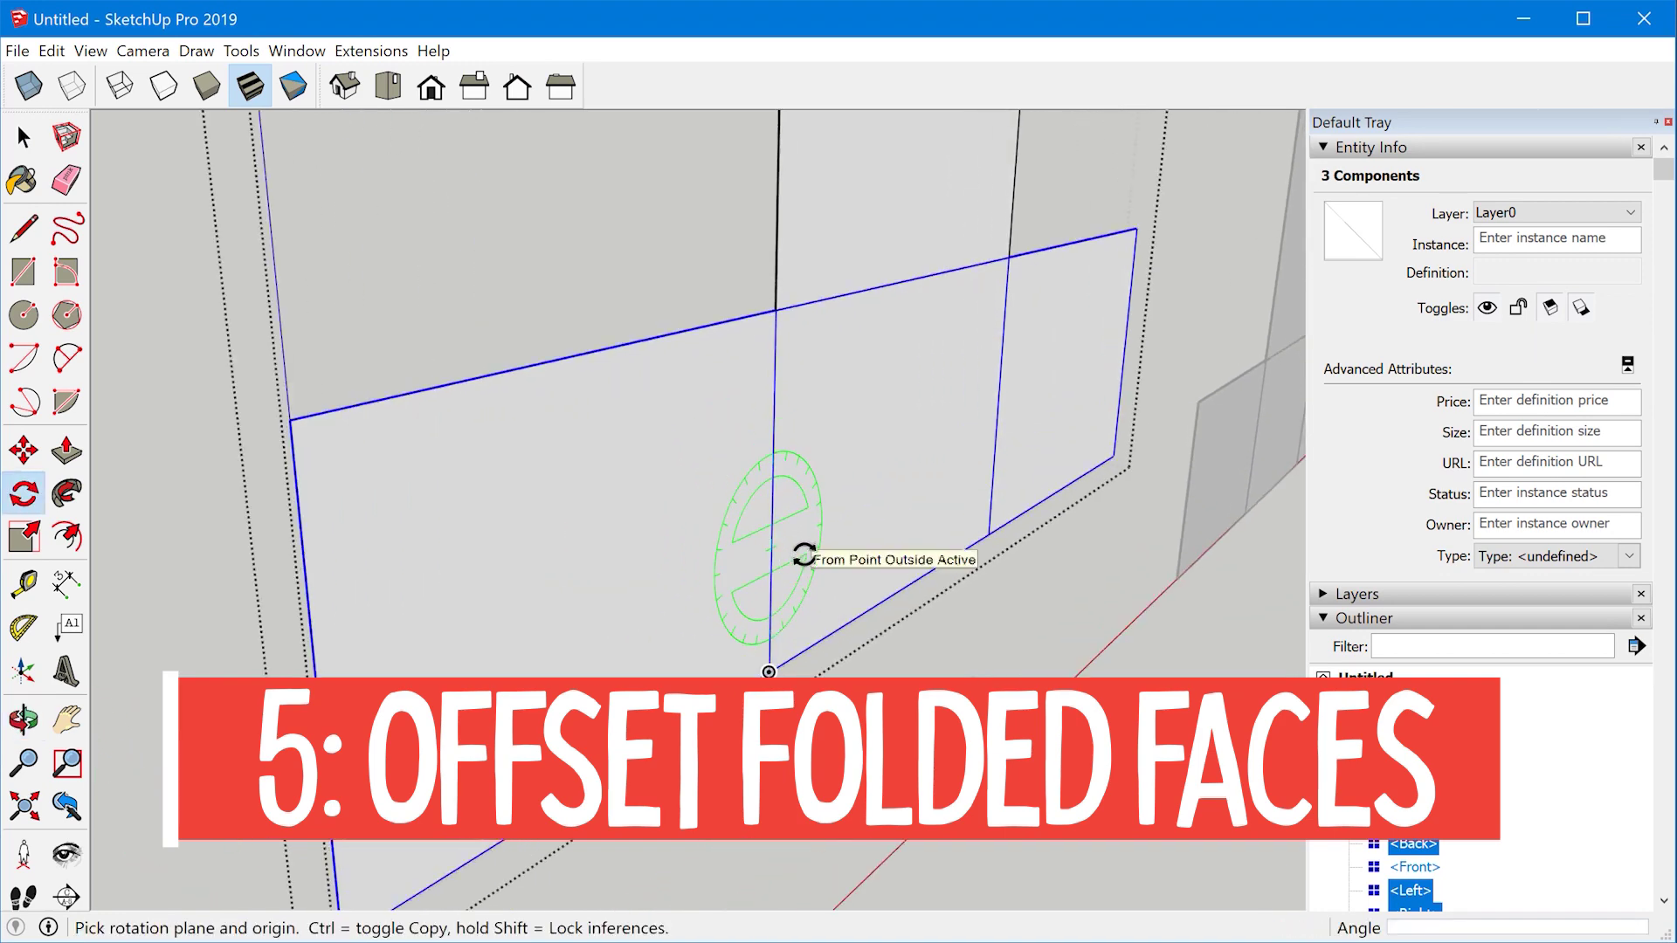
scroll(801, 611, down, 2)
key(m)
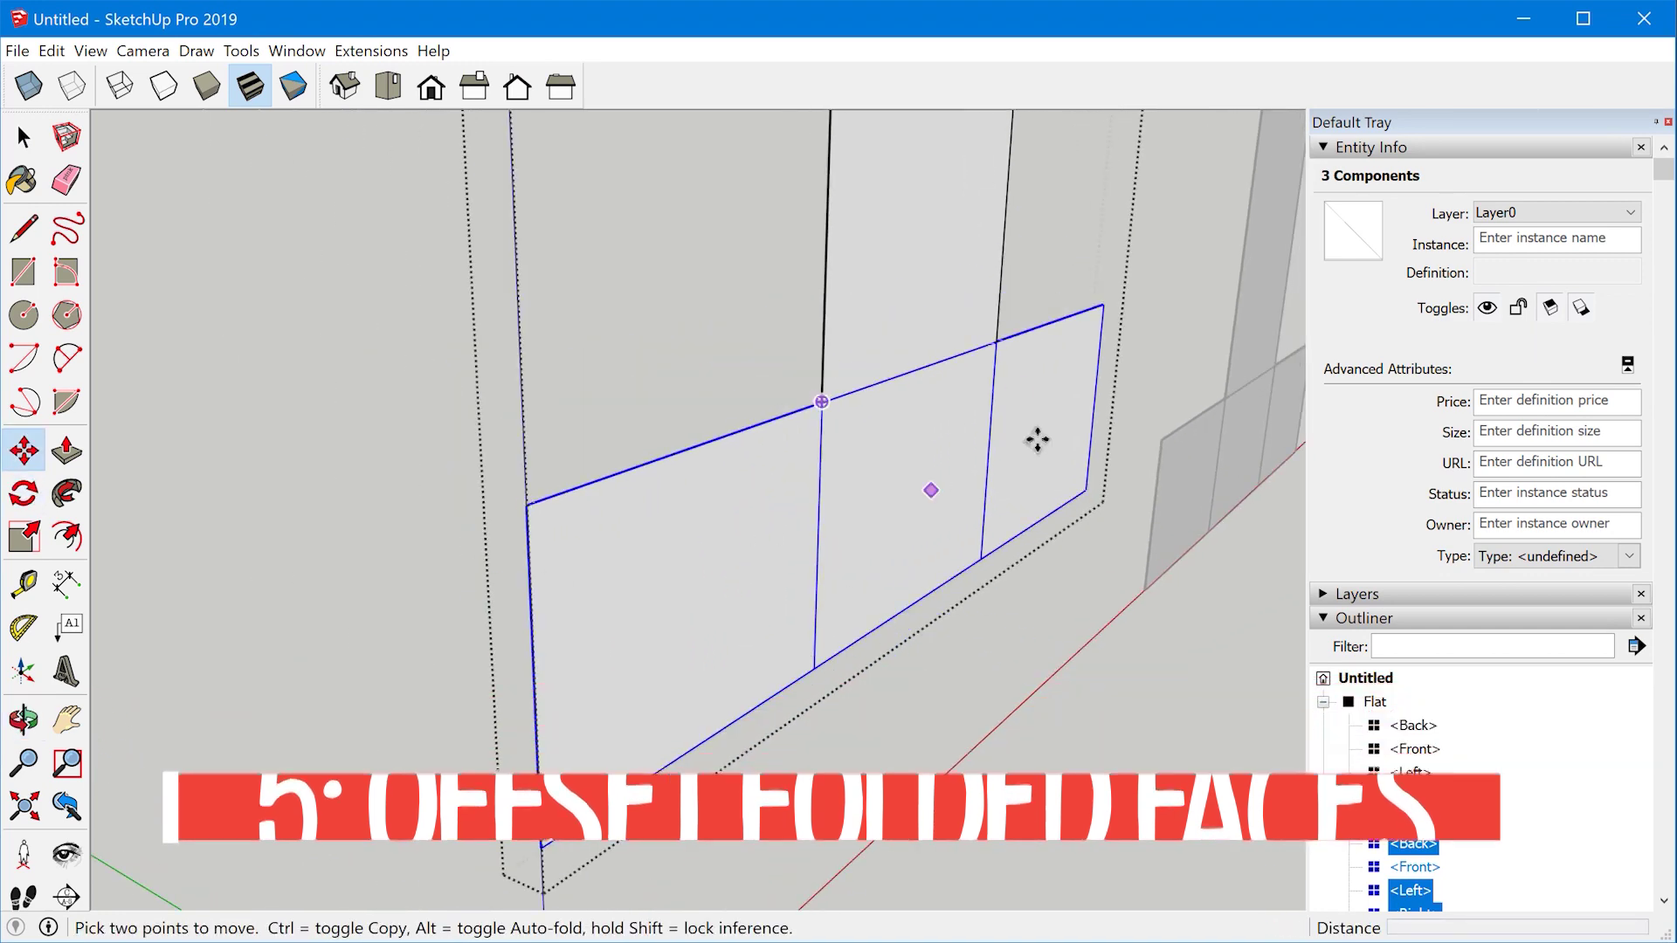
click(814, 669)
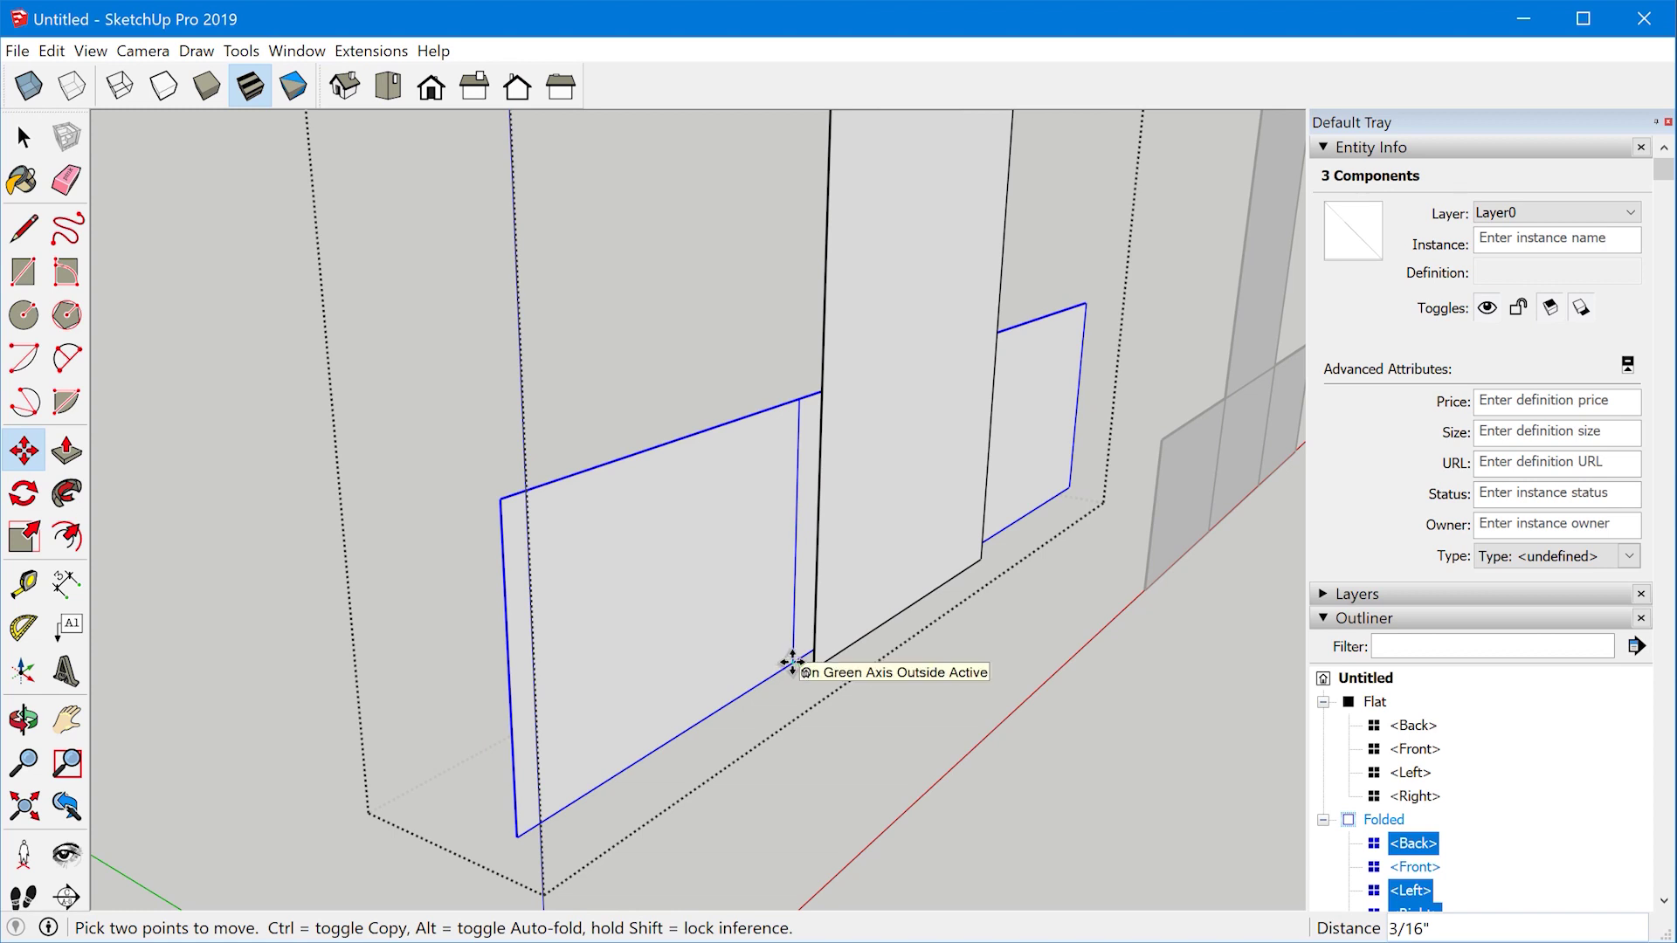
click(793, 662)
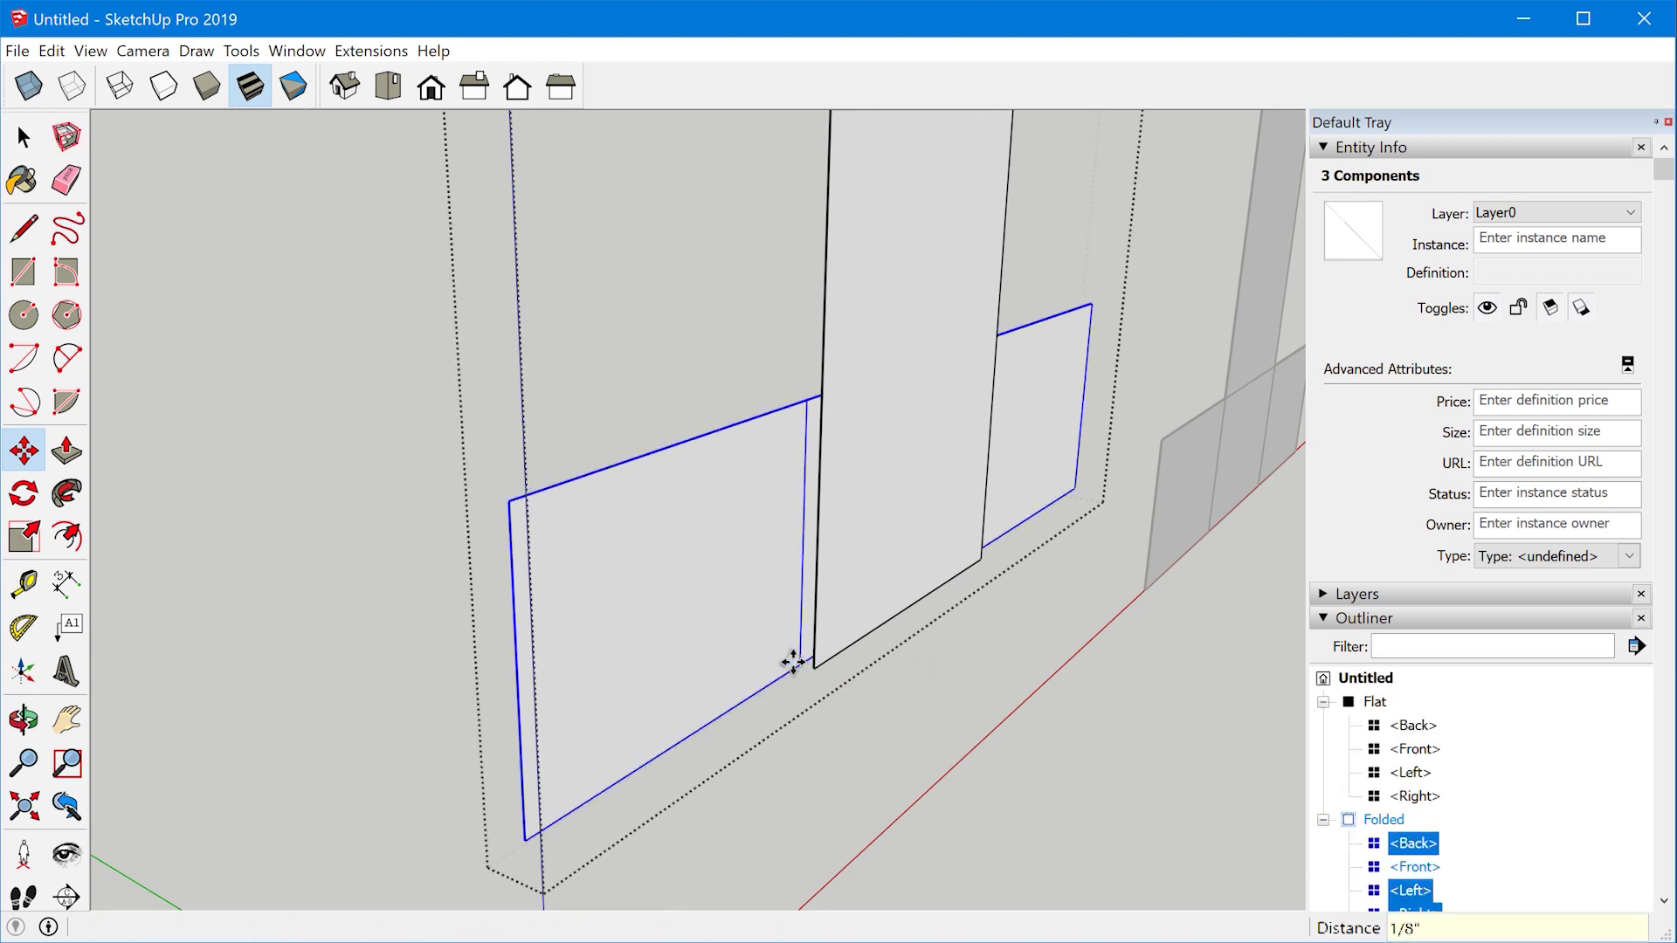
key(space)
- Rotate the Left panel 180° about the vertical axis at the Front panel's lower left corner, folding it over the front
mouse_move(749, 591)
middle_down()
mouse_move(701, 622)
mouse_move(535, 629)
mouse_move(749, 611)
middle_up()
middle_drag(1071, 454, 857, 579)
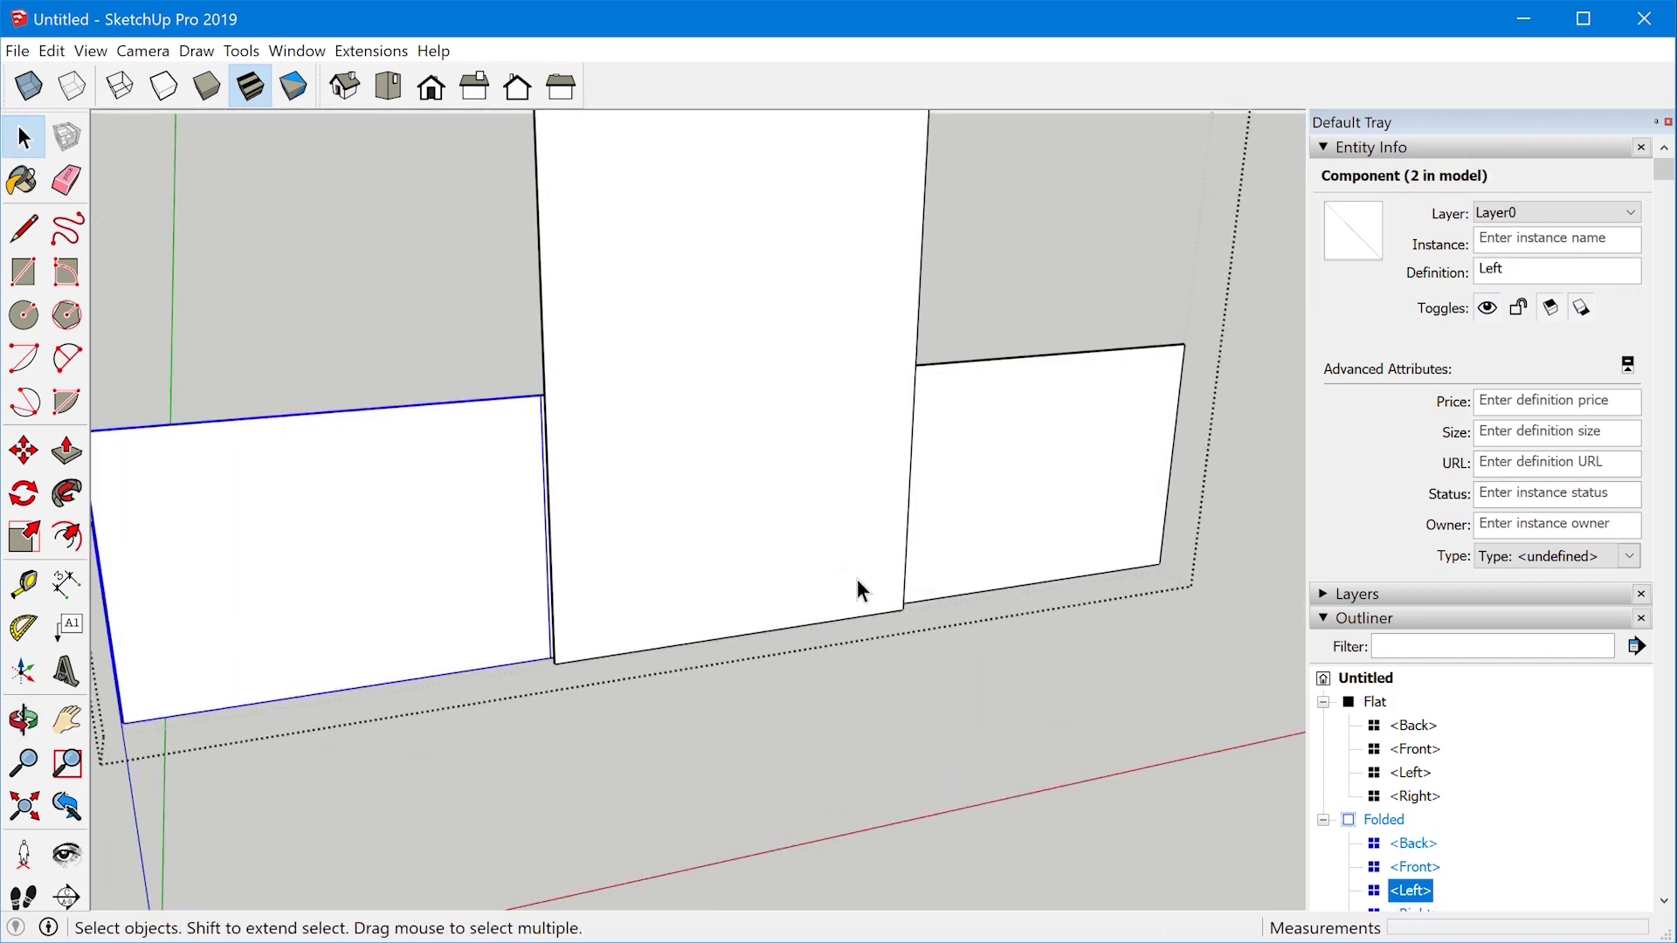
middle_drag(684, 595, 610, 723)
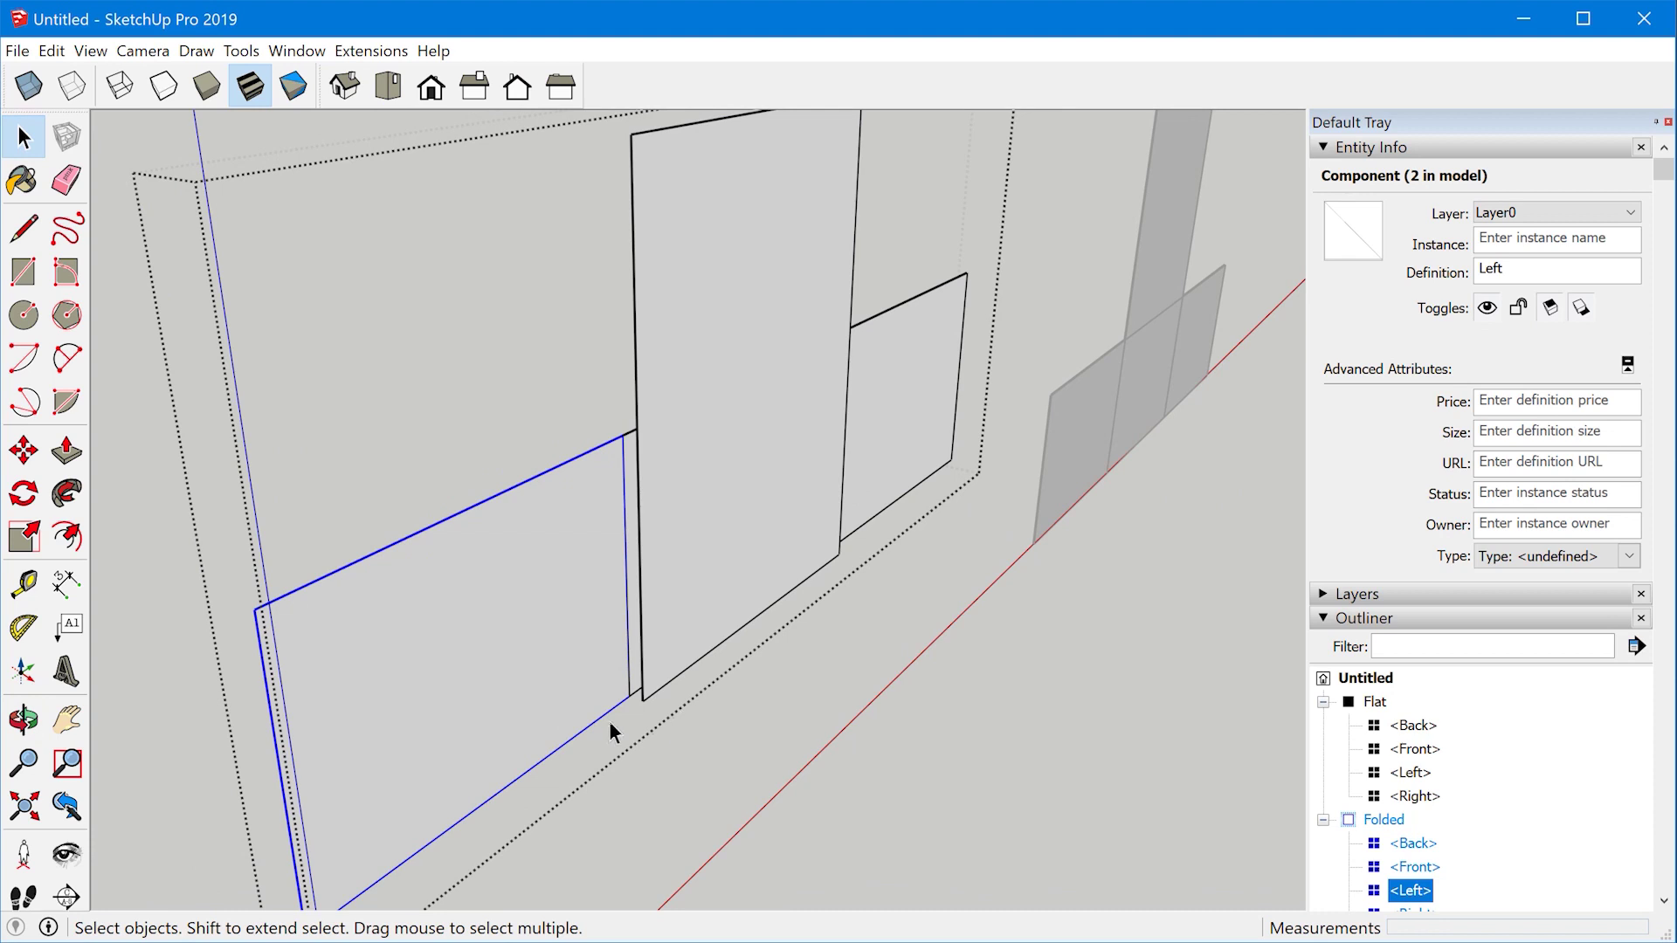
key(q)
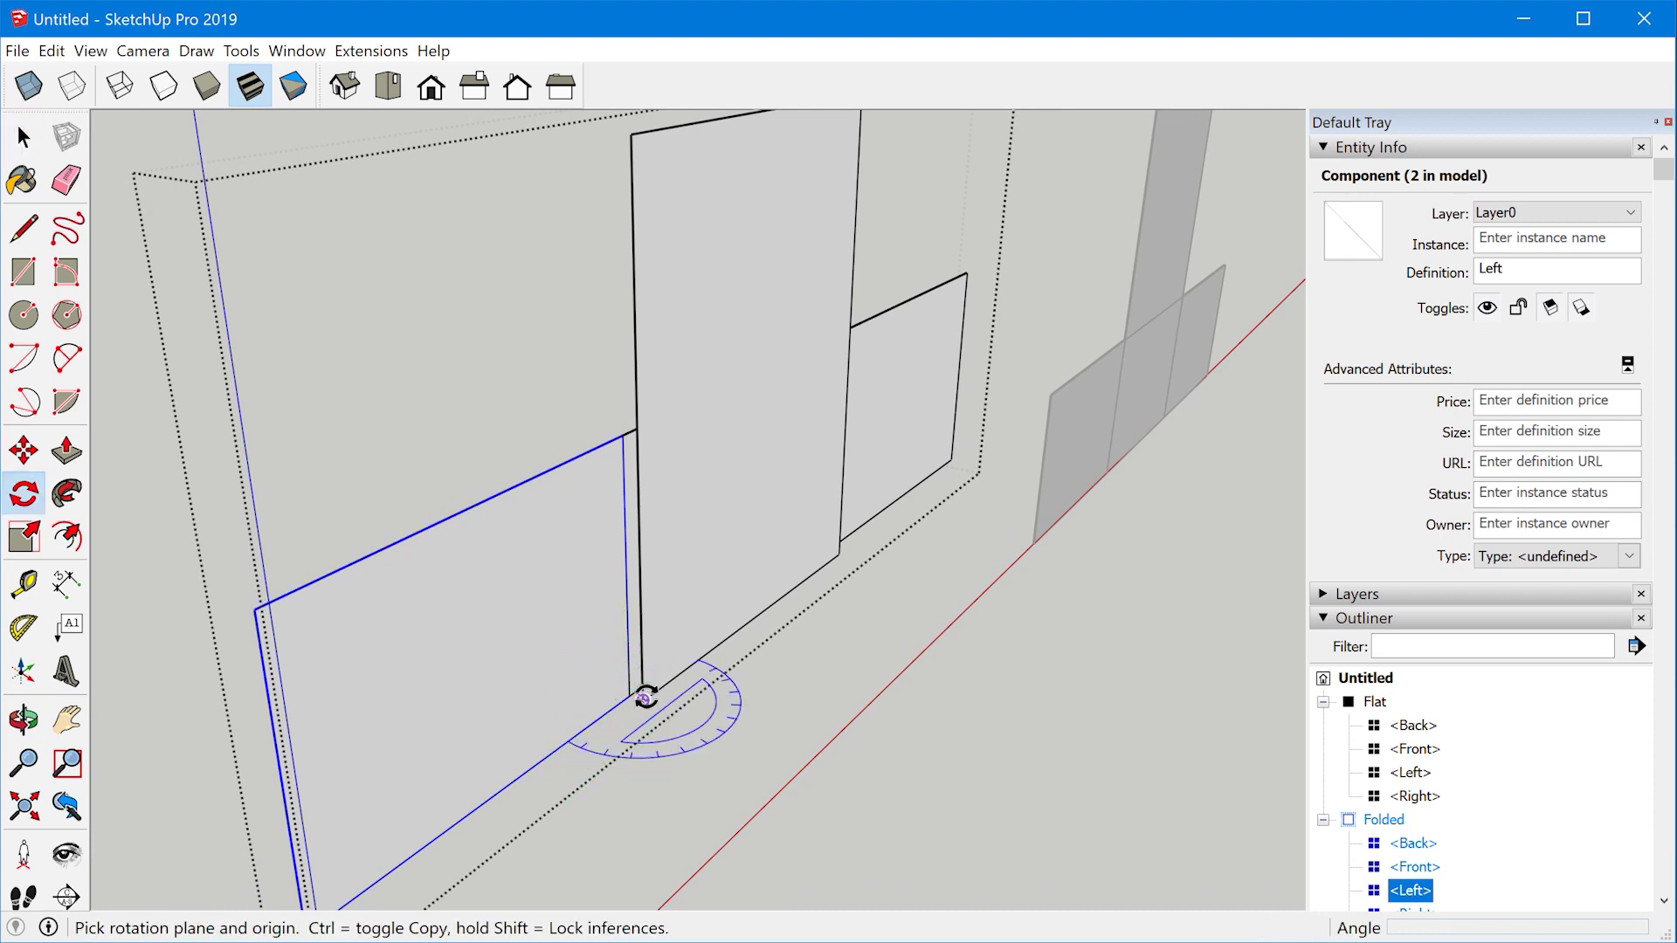
click(646, 696)
click(580, 744)
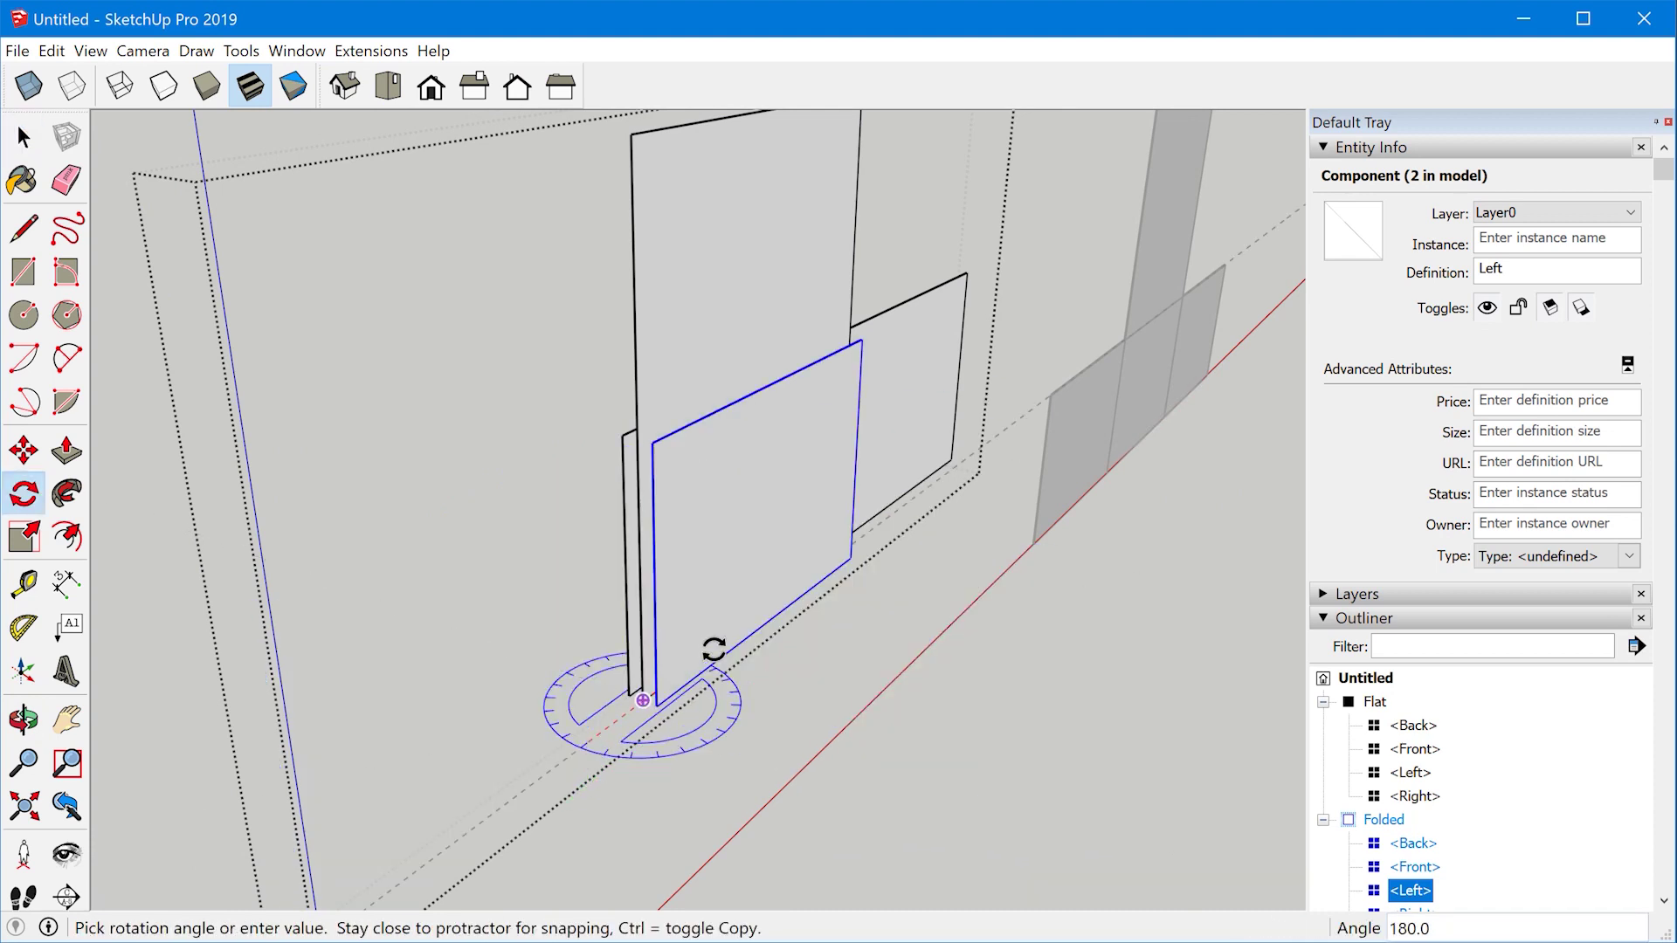
click(714, 648)
- Rotate the Right panel 180° about the vertical axis at the Front panel's lower right corner, folding it over the front
middle_drag(821, 684, 411, 559)
key(space)
click(855, 539)
middle_drag(798, 606, 644, 553)
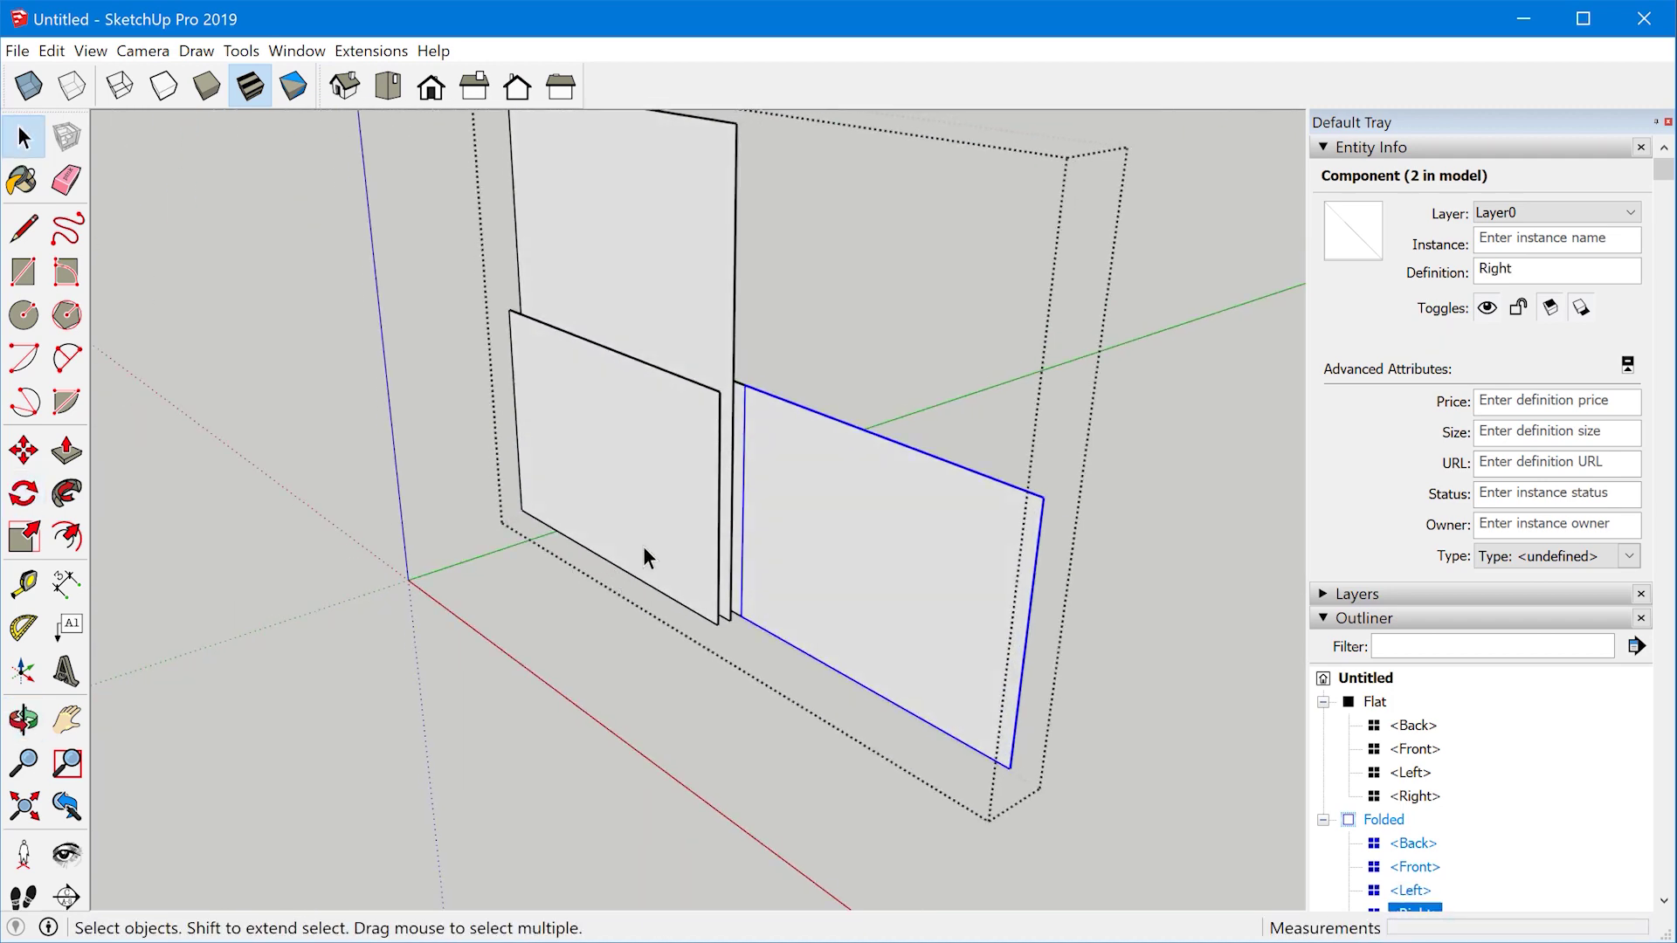
key(q)
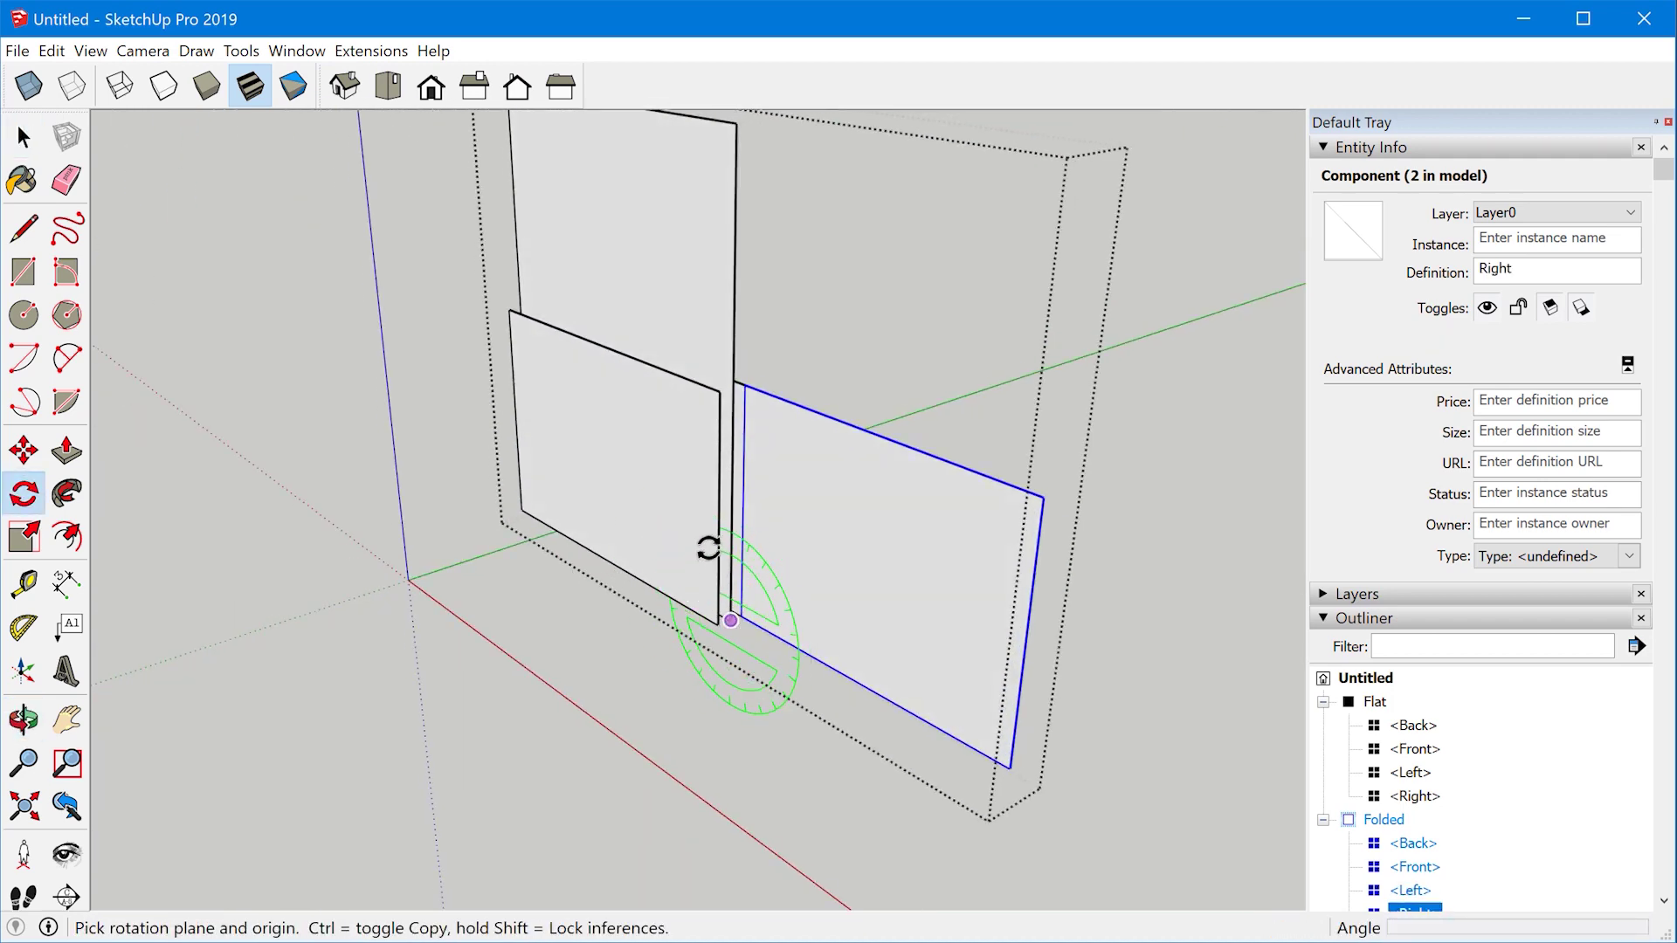
click(730, 620)
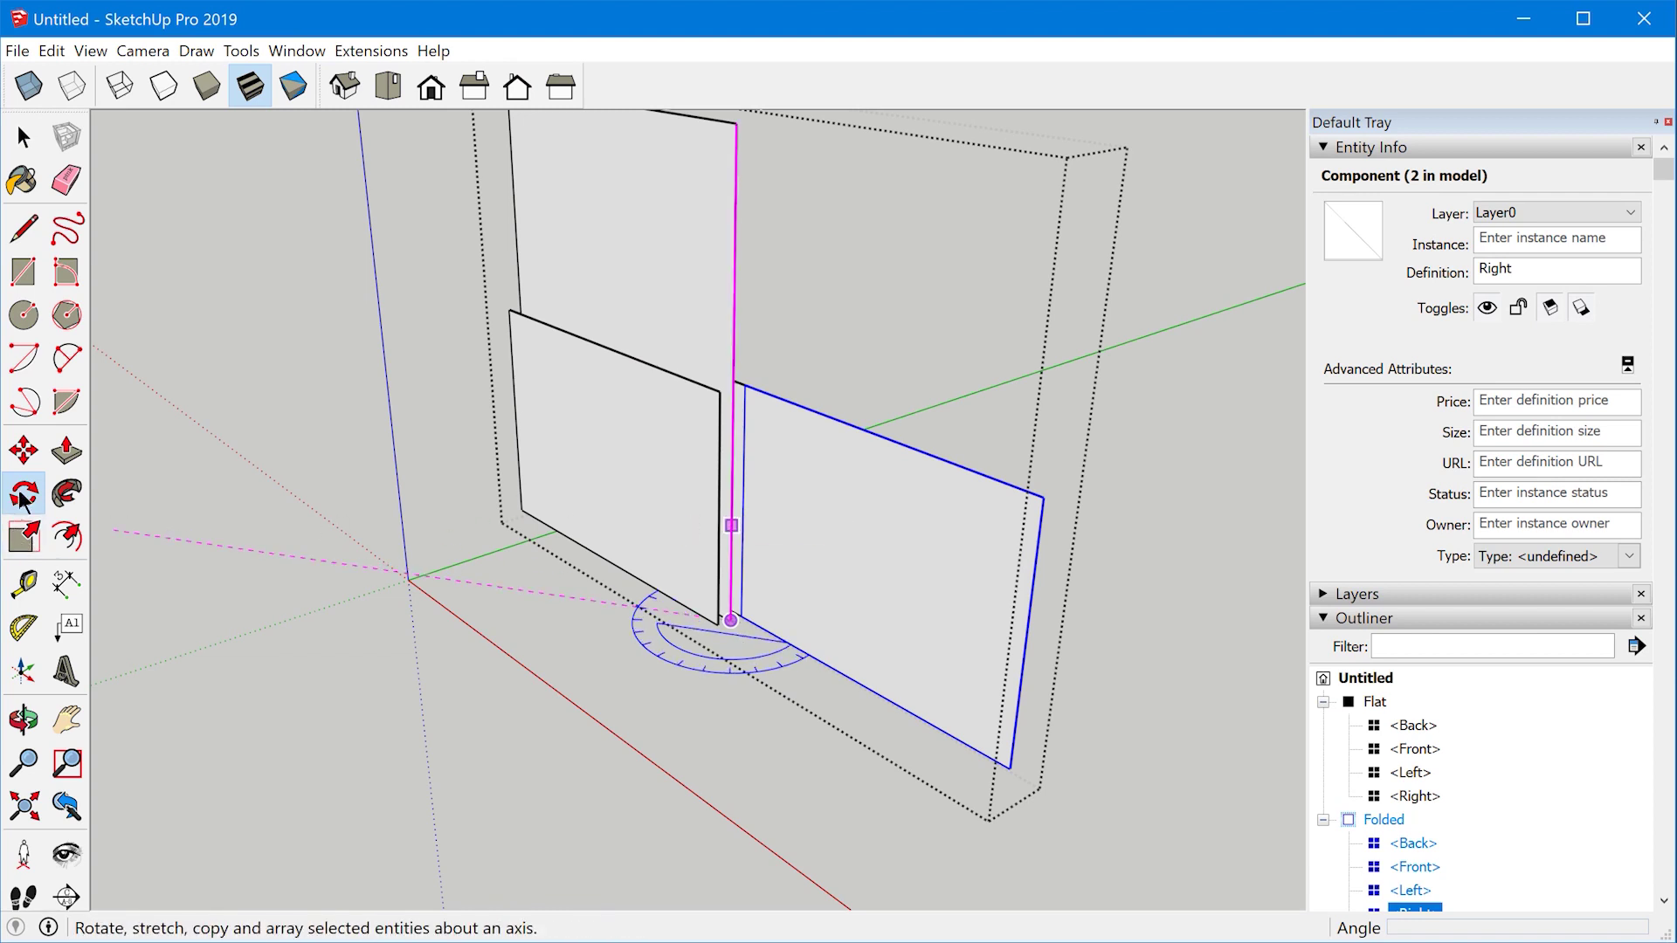
click(844, 696)
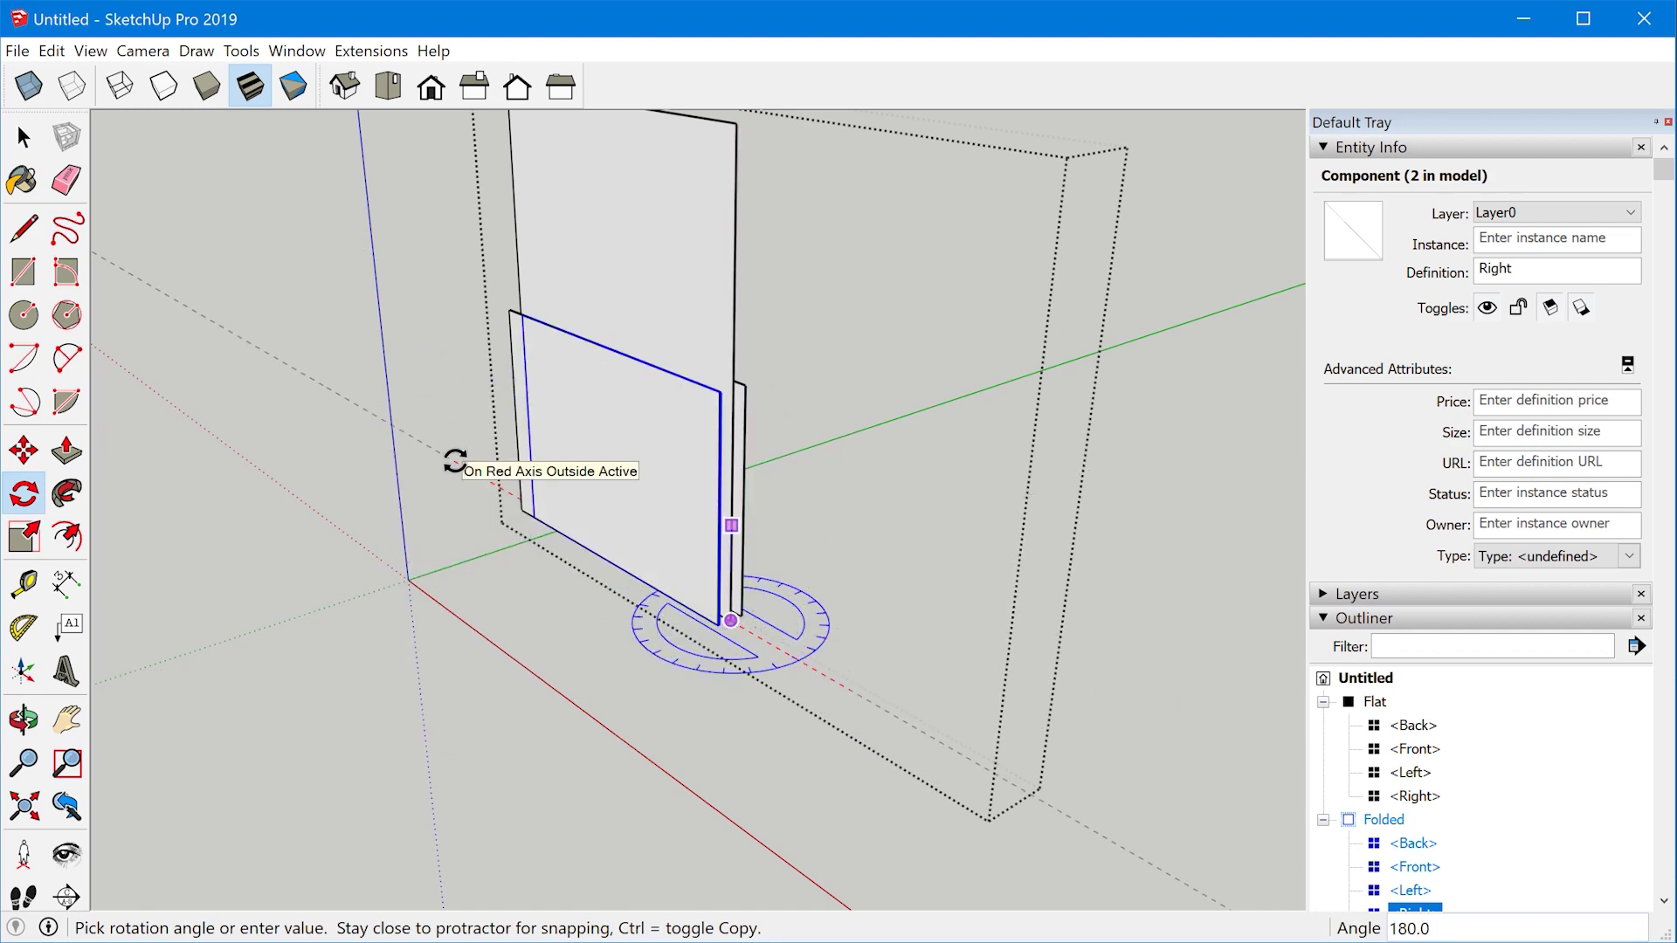
click(450, 459)
- Move the folded Right panel 1/8" along the green axis, in front of the Left panel, and close the Folded group
scroll(657, 601, up, 3)
middle_drag(664, 489, 671, 635)
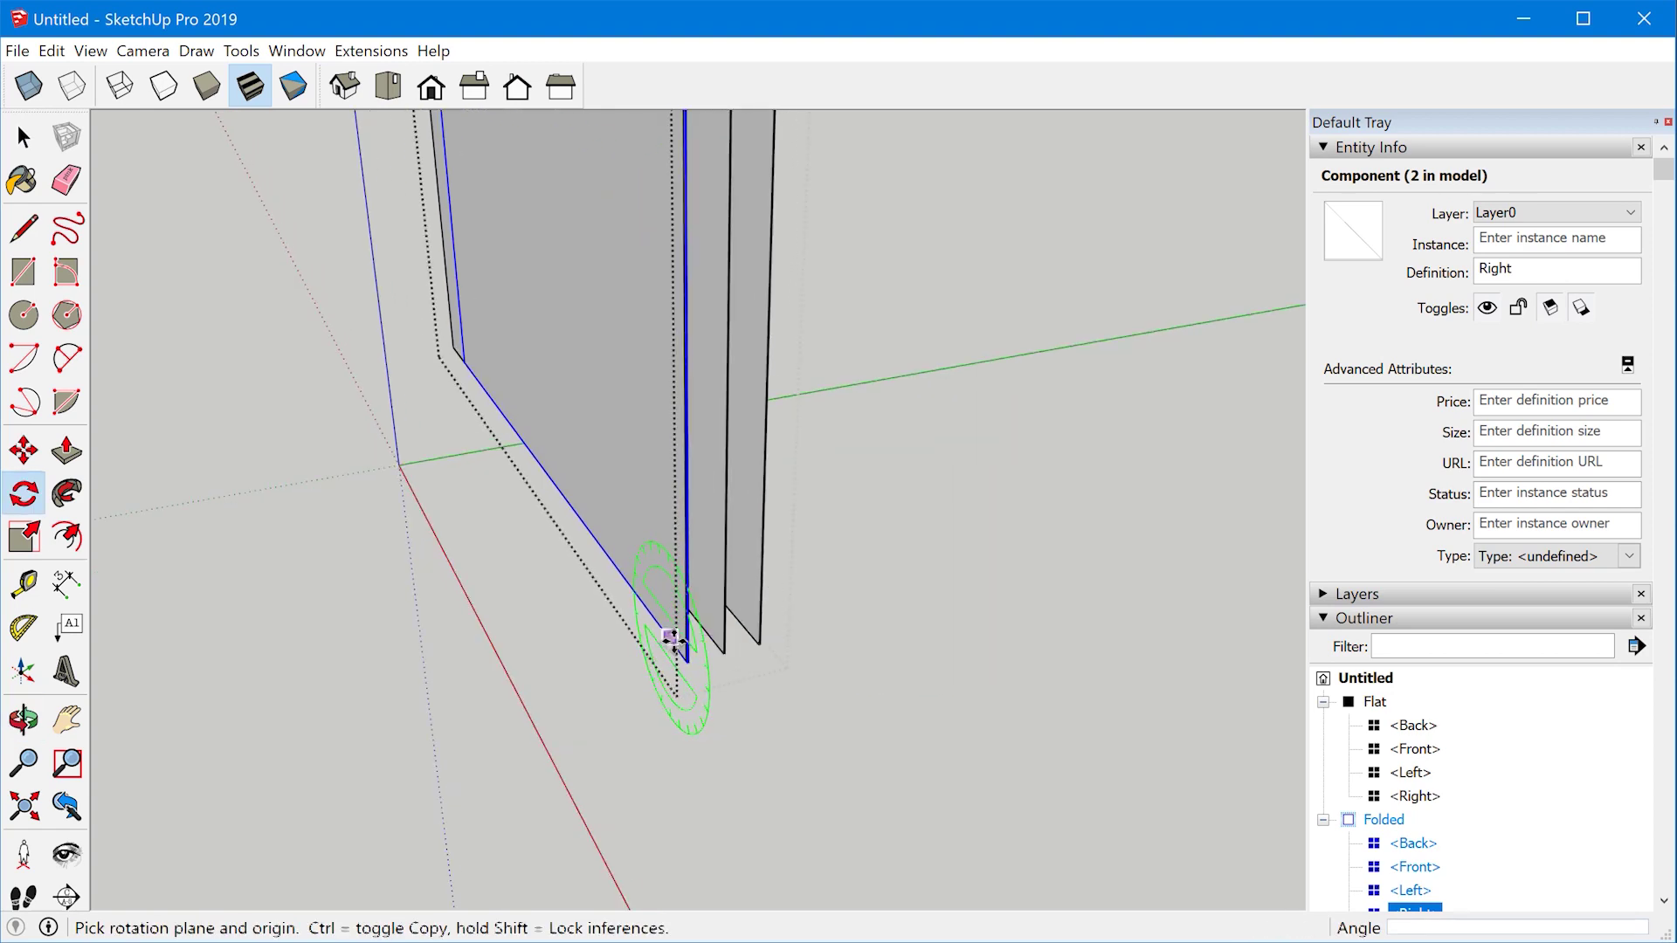
key(m)
click(679, 657)
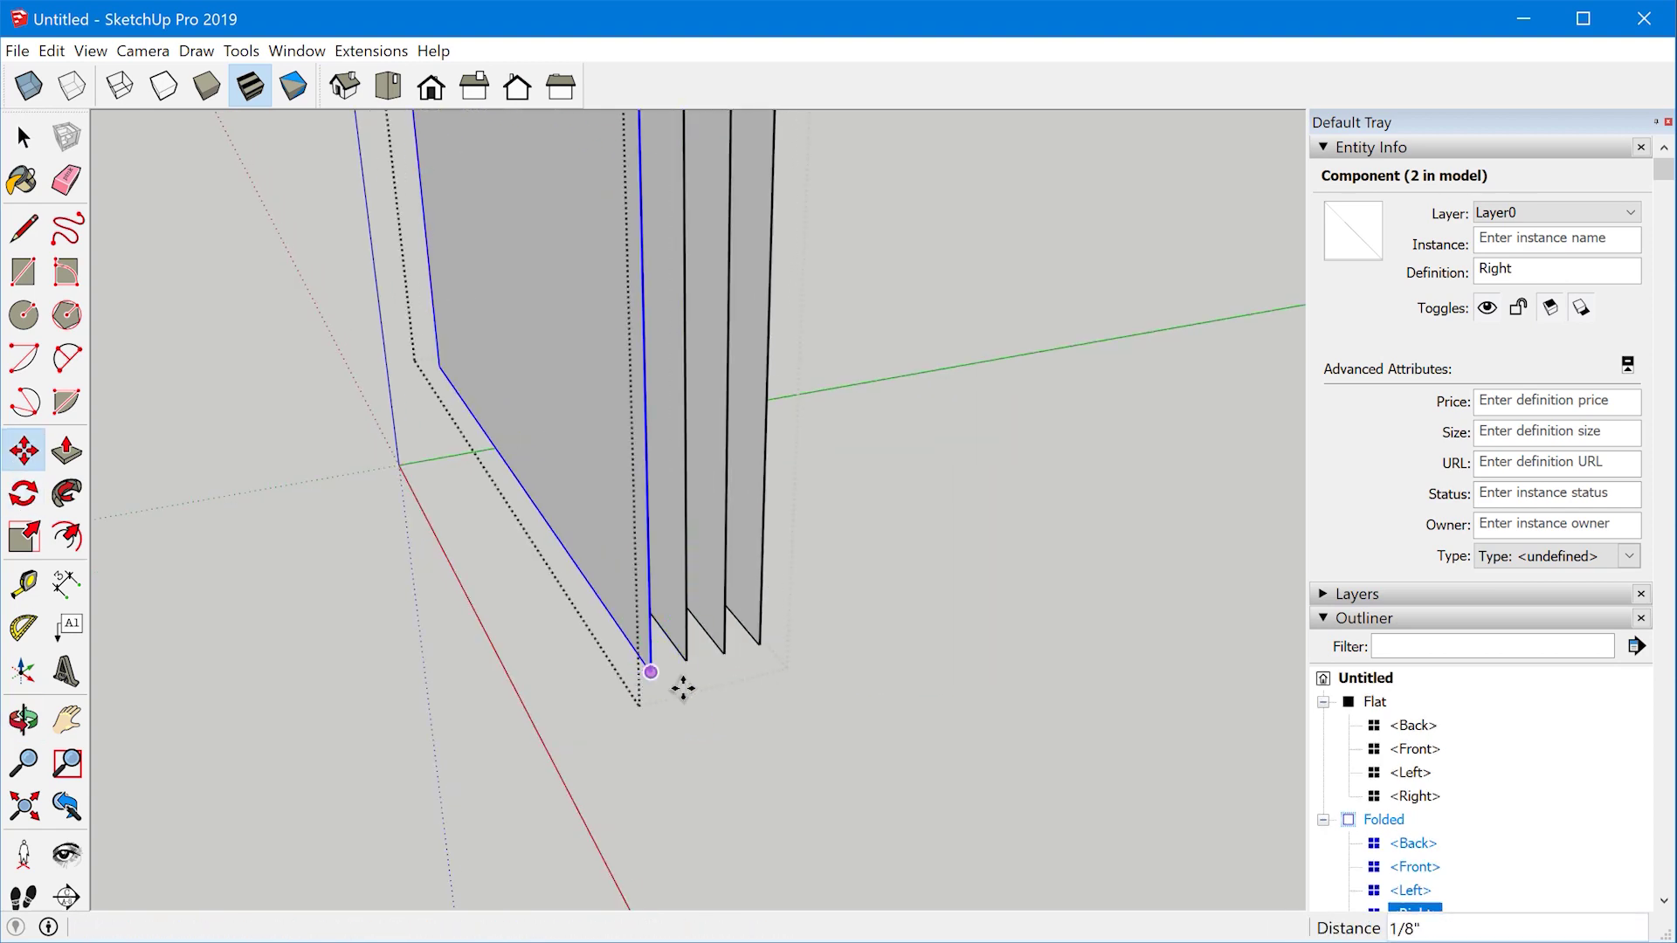
middle_drag(637, 678, 804, 771)
mouse_move(734, 599)
middle_down()
mouse_move(1005, 631)
mouse_move(1109, 610)
mouse_move(617, 472)
mouse_move(175, 410)
mouse_move(872, 475)
mouse_move(1223, 408)
mouse_move(593, 539)
mouse_move(768, 472)
mouse_move(464, 502)
mouse_move(702, 581)
mouse_move(640, 569)
mouse_move(715, 575)
middle_up()
scroll(702, 581, down, 3)
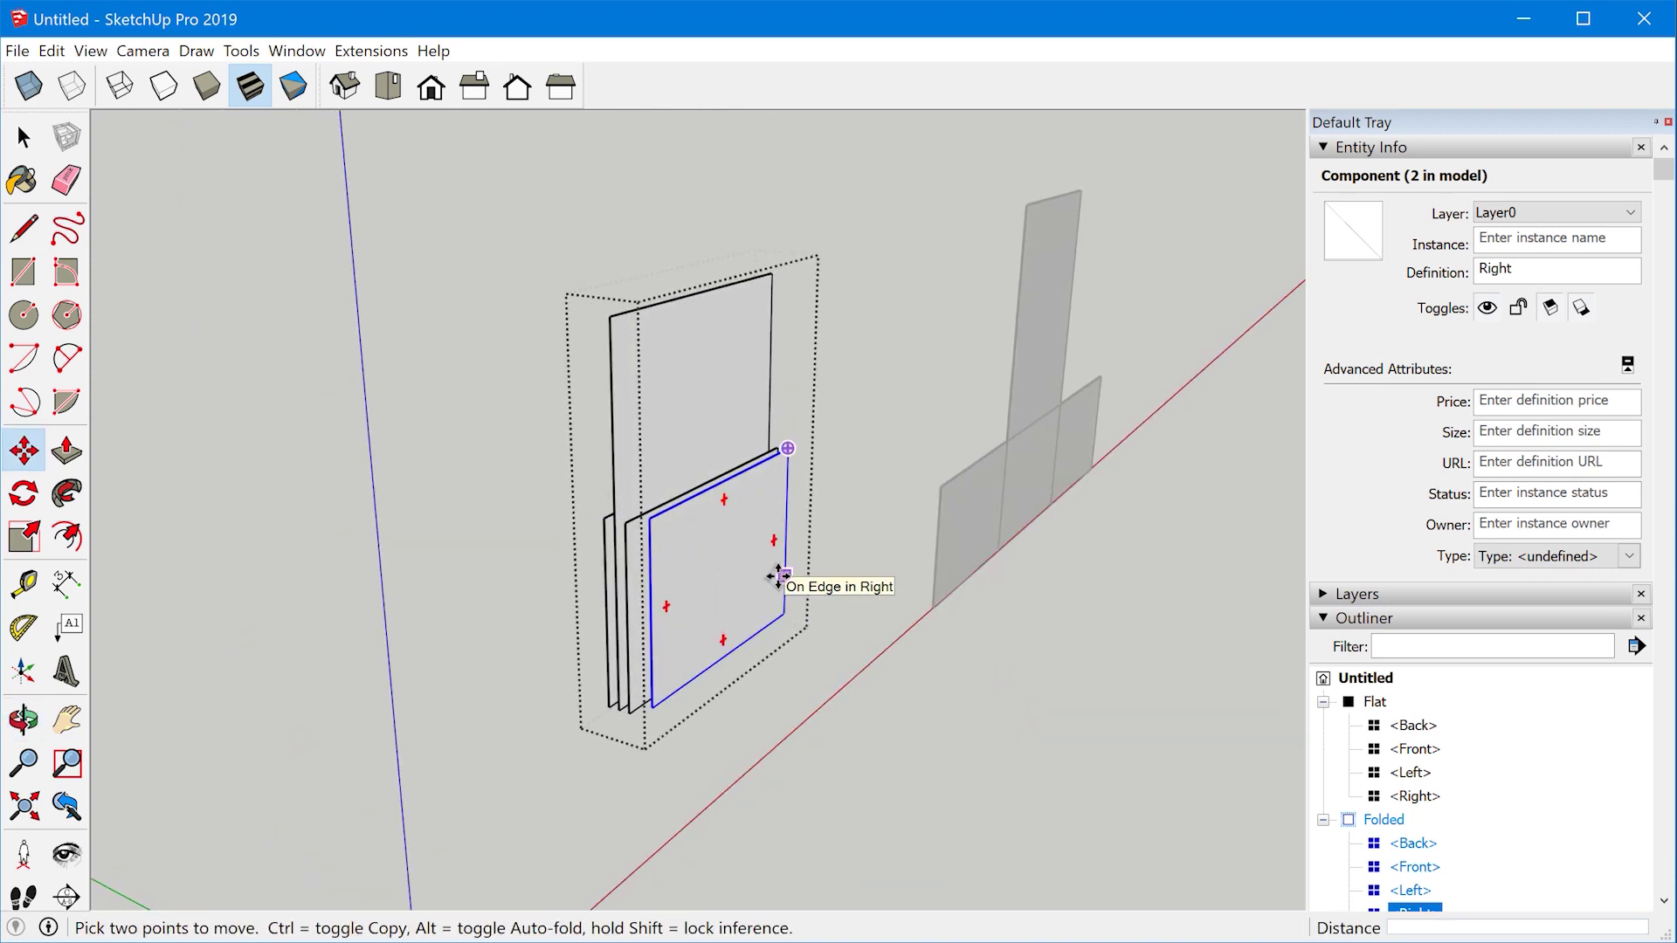
key(space)
click(1033, 568)
middle_drag(1034, 568, 607, 490)
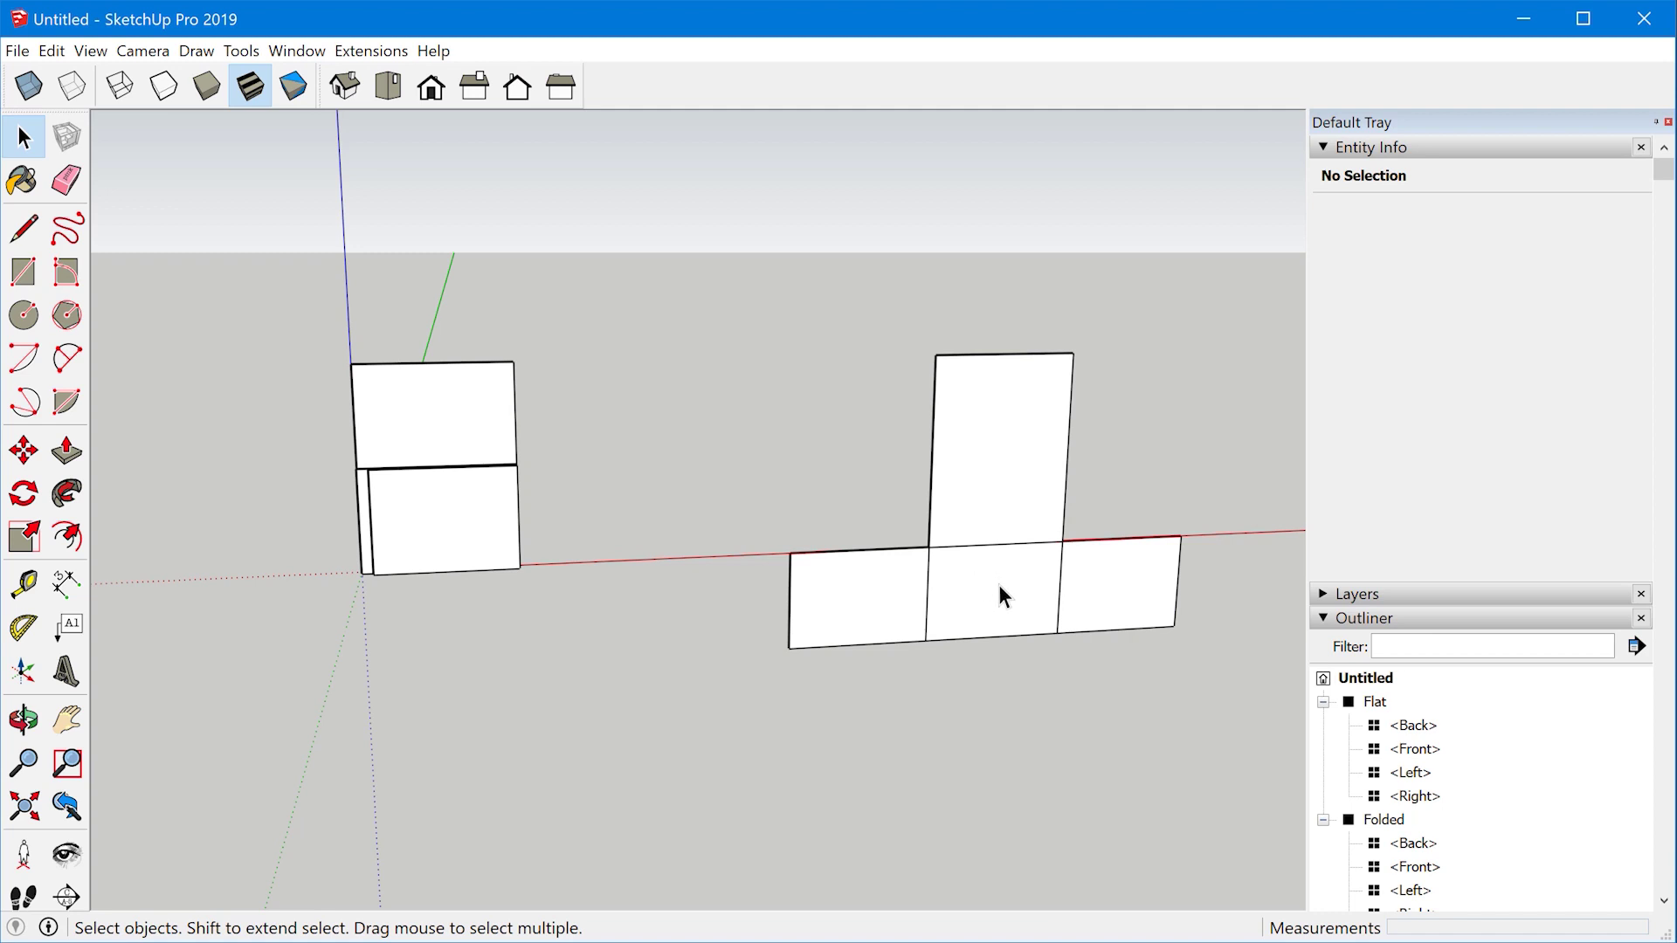
- Open the Back component inside the Folded group and move its upper corner farthest from the origin down about 3/4"
middle_drag(854, 567, 1275, 533)
scroll(1015, 501, up, 3)
click(1017, 503)
double_click(1017, 501)
click(1017, 502)
double_click(1017, 501)
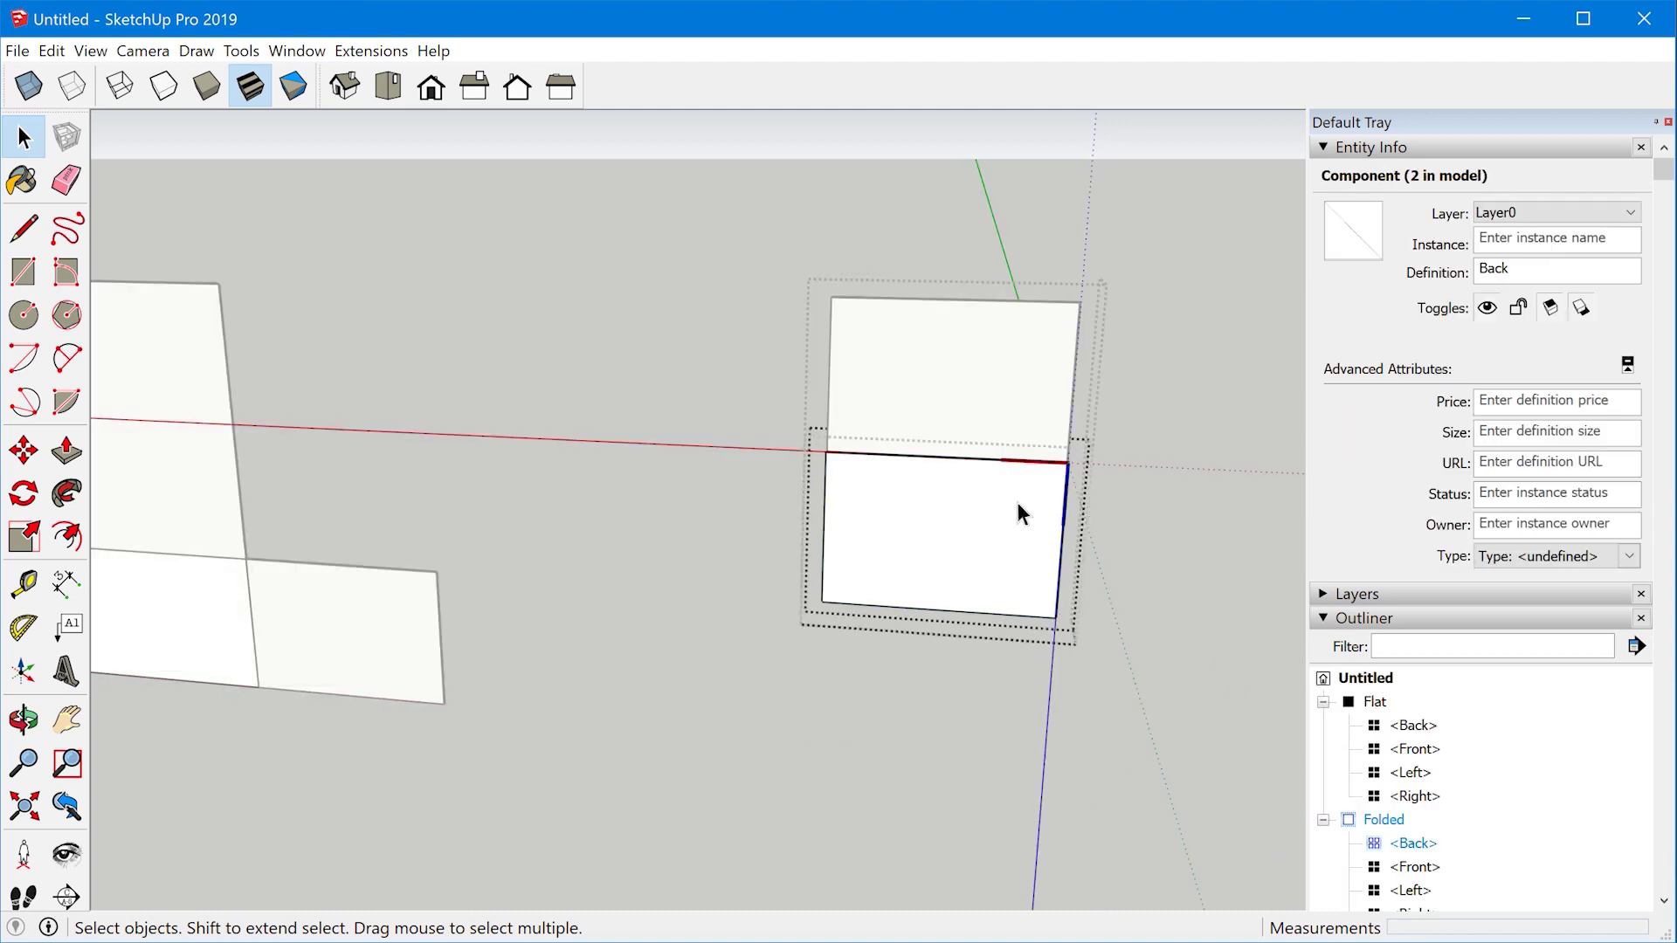
middle_drag(1046, 495, 979, 524)
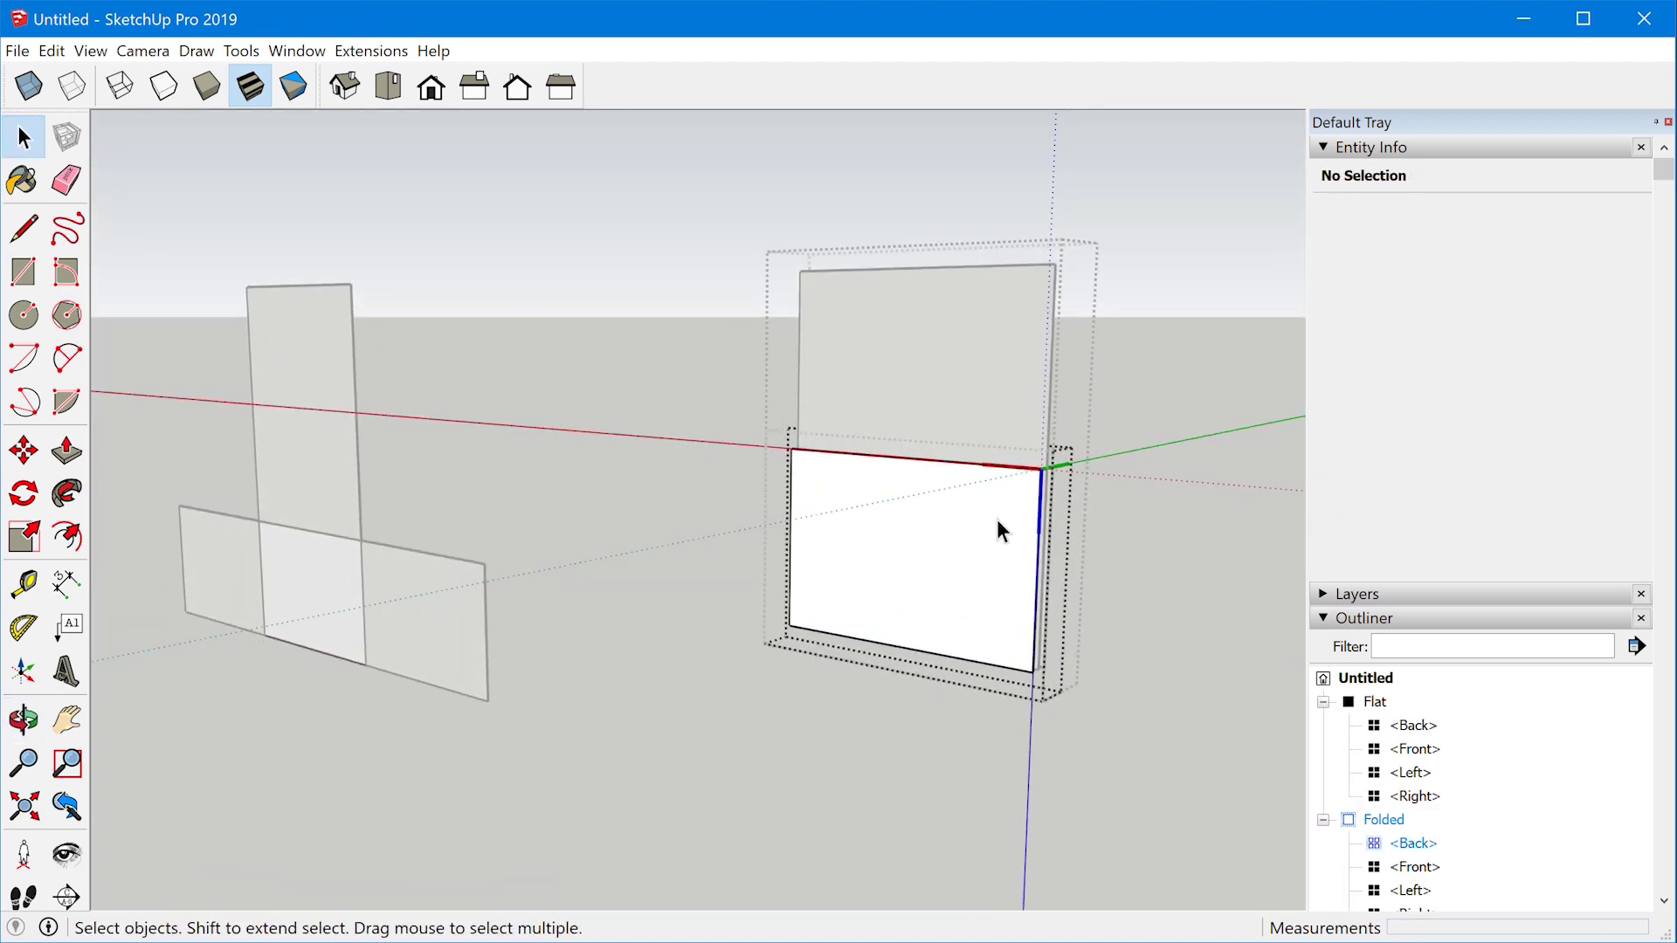
key(m)
click(788, 452)
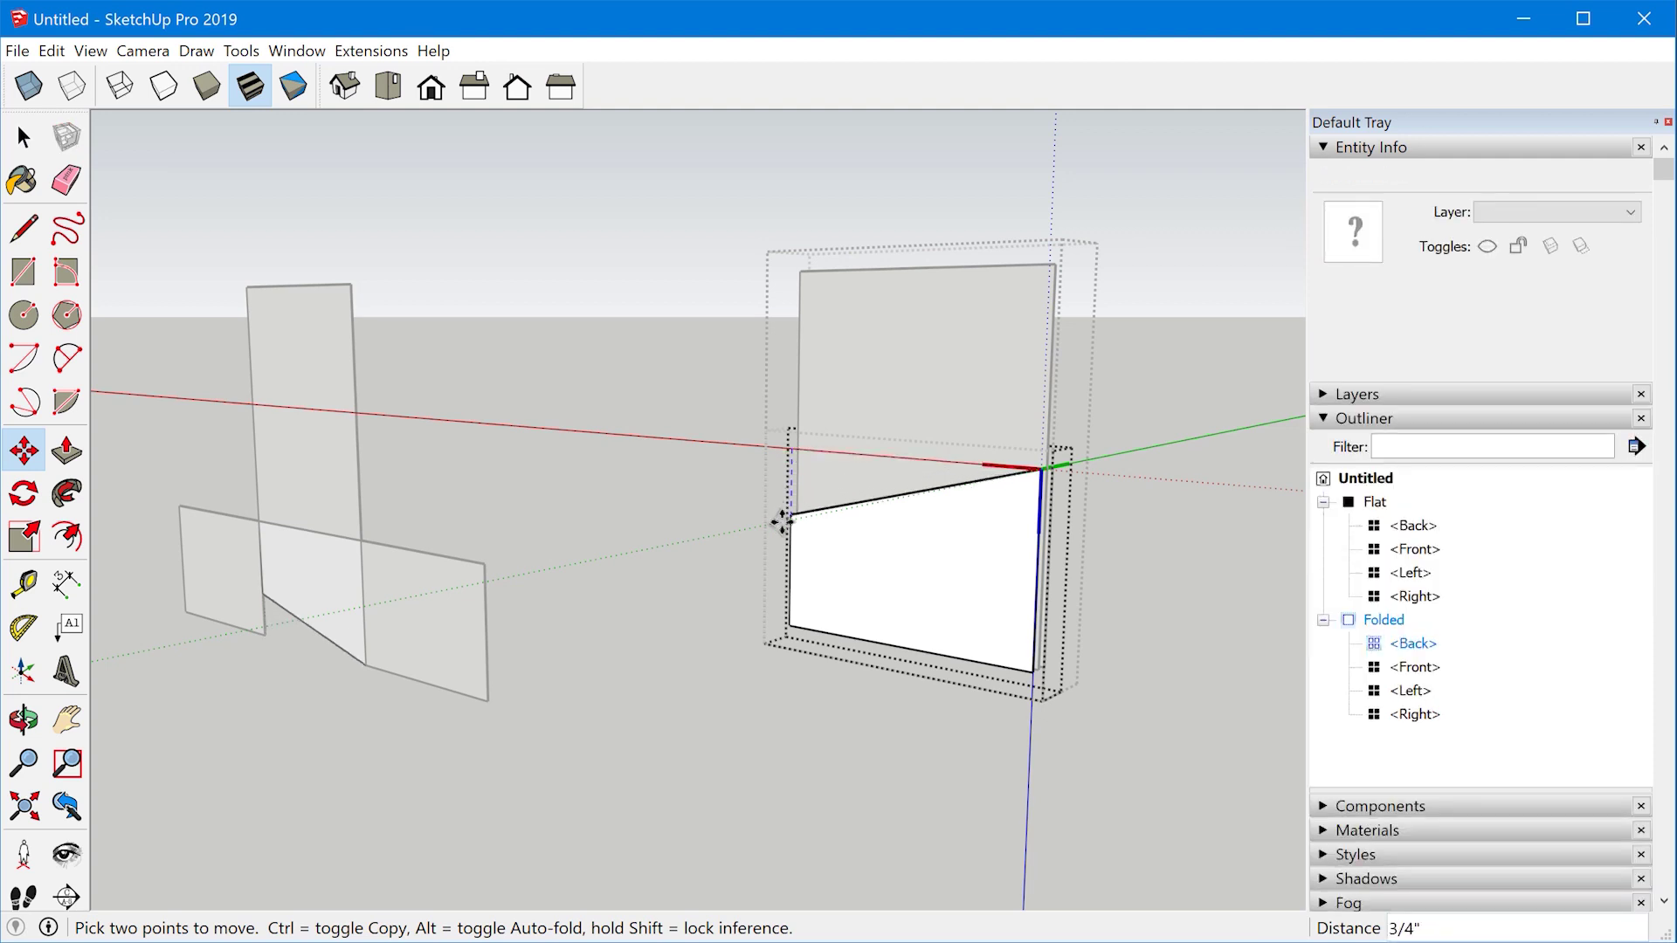
click(784, 530)
middle_drag(824, 580, 491, 630)
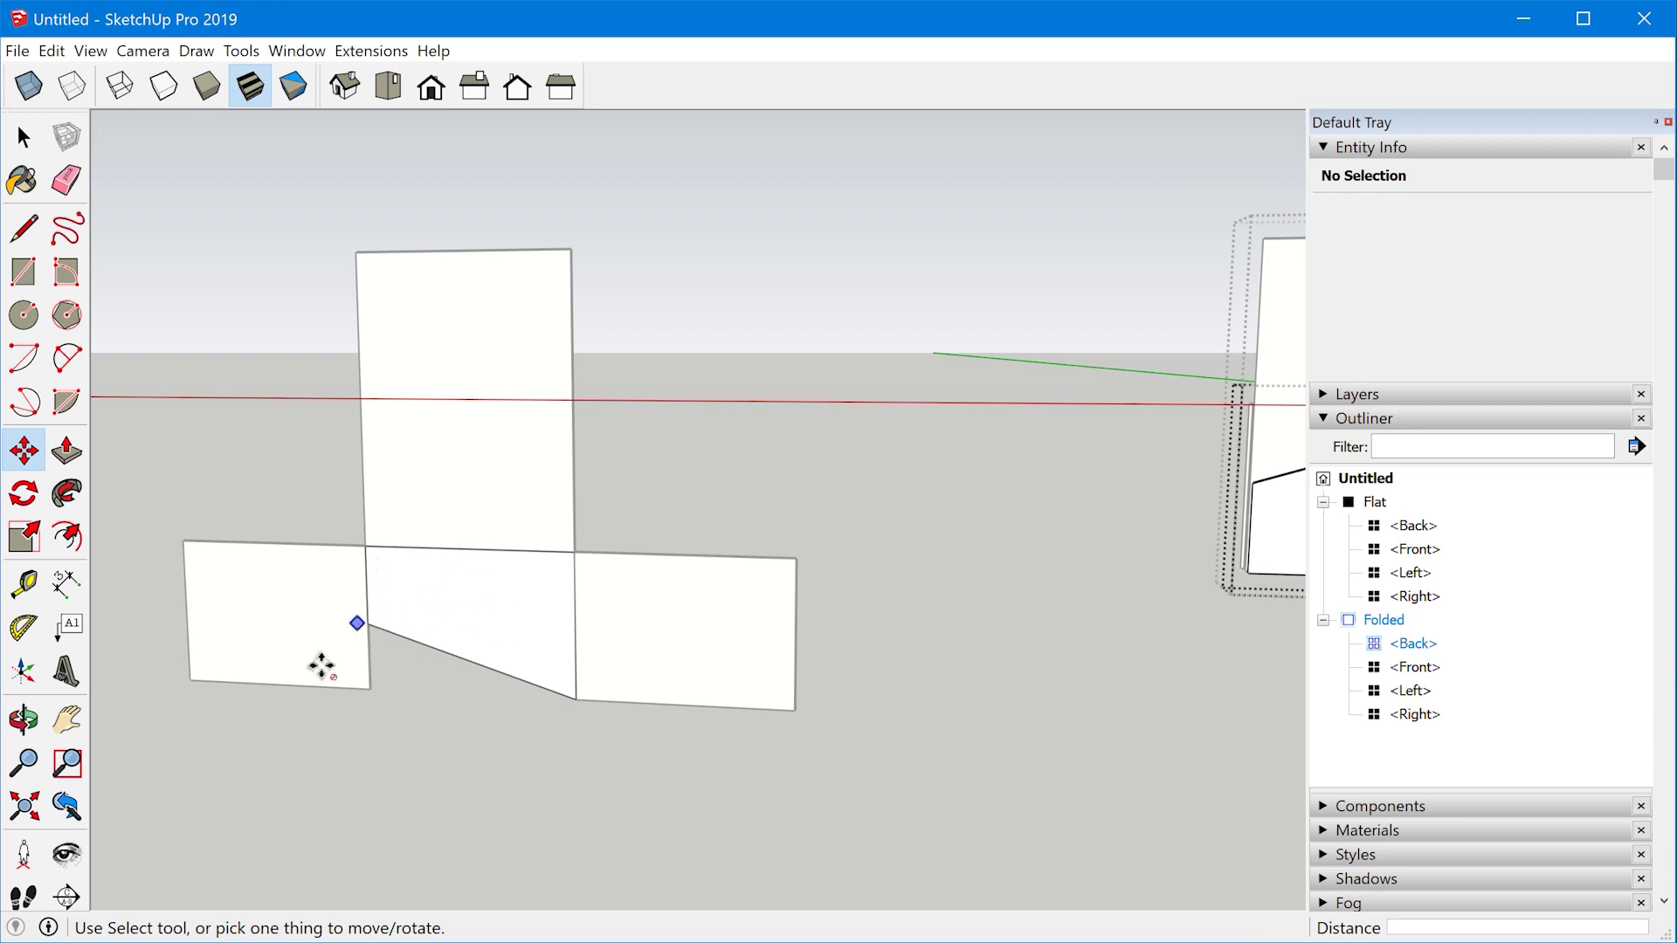
scroll(323, 659, down, 2)
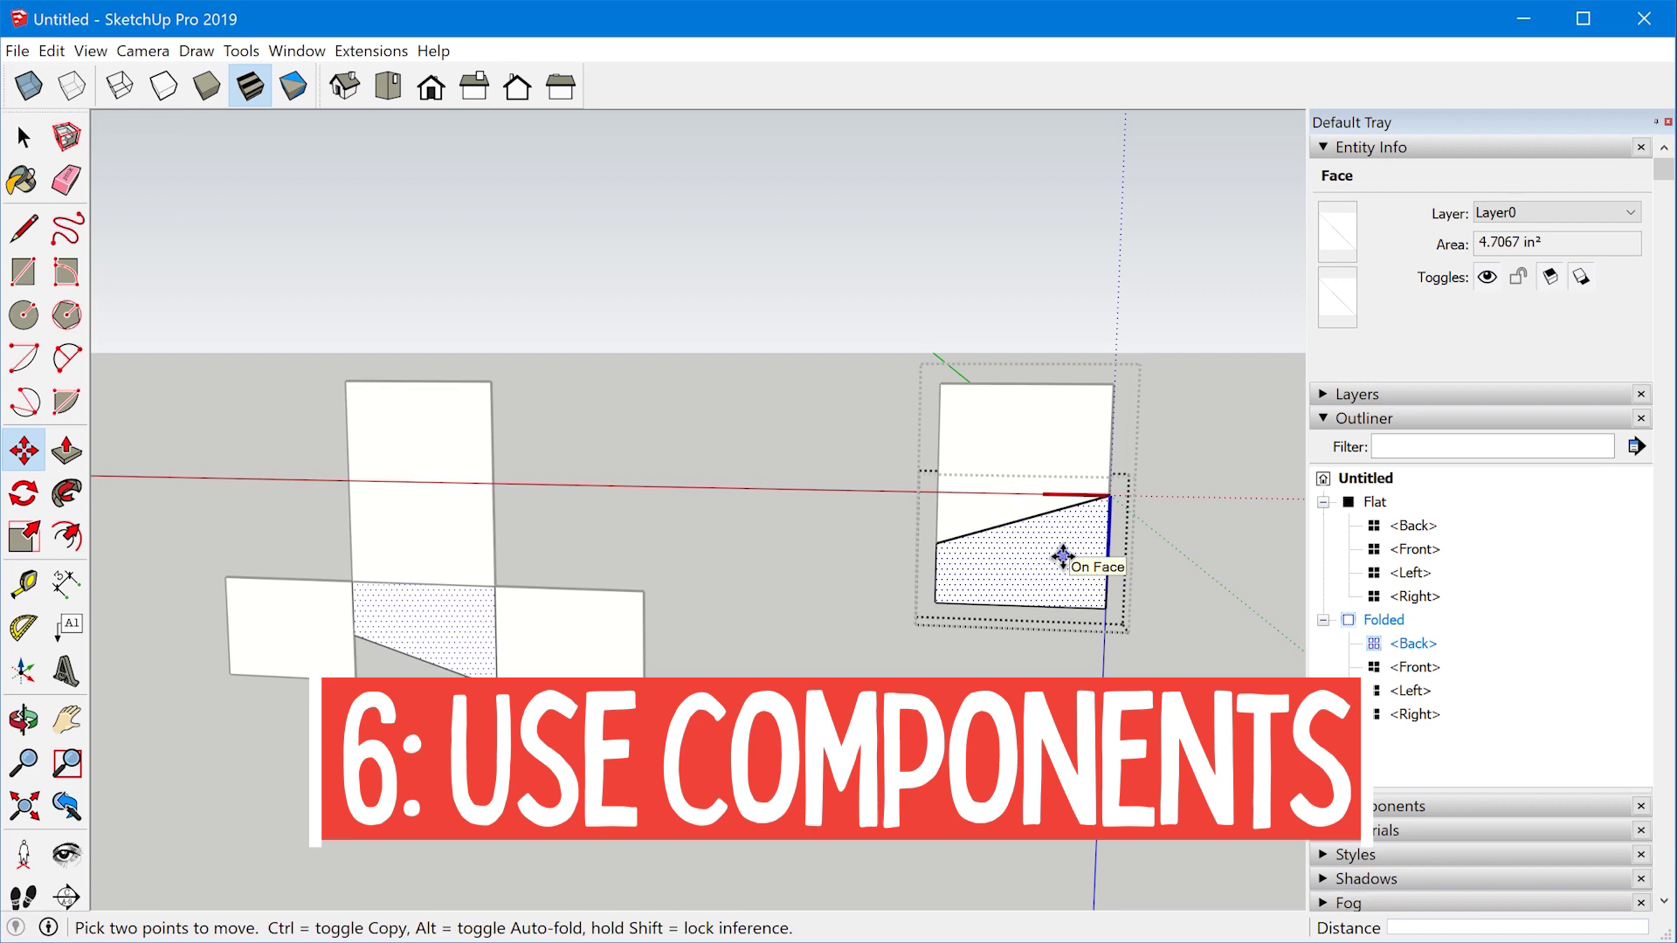
middle_drag(1062, 555, 219, 586)
middle_drag(105, 593, 740, 555)
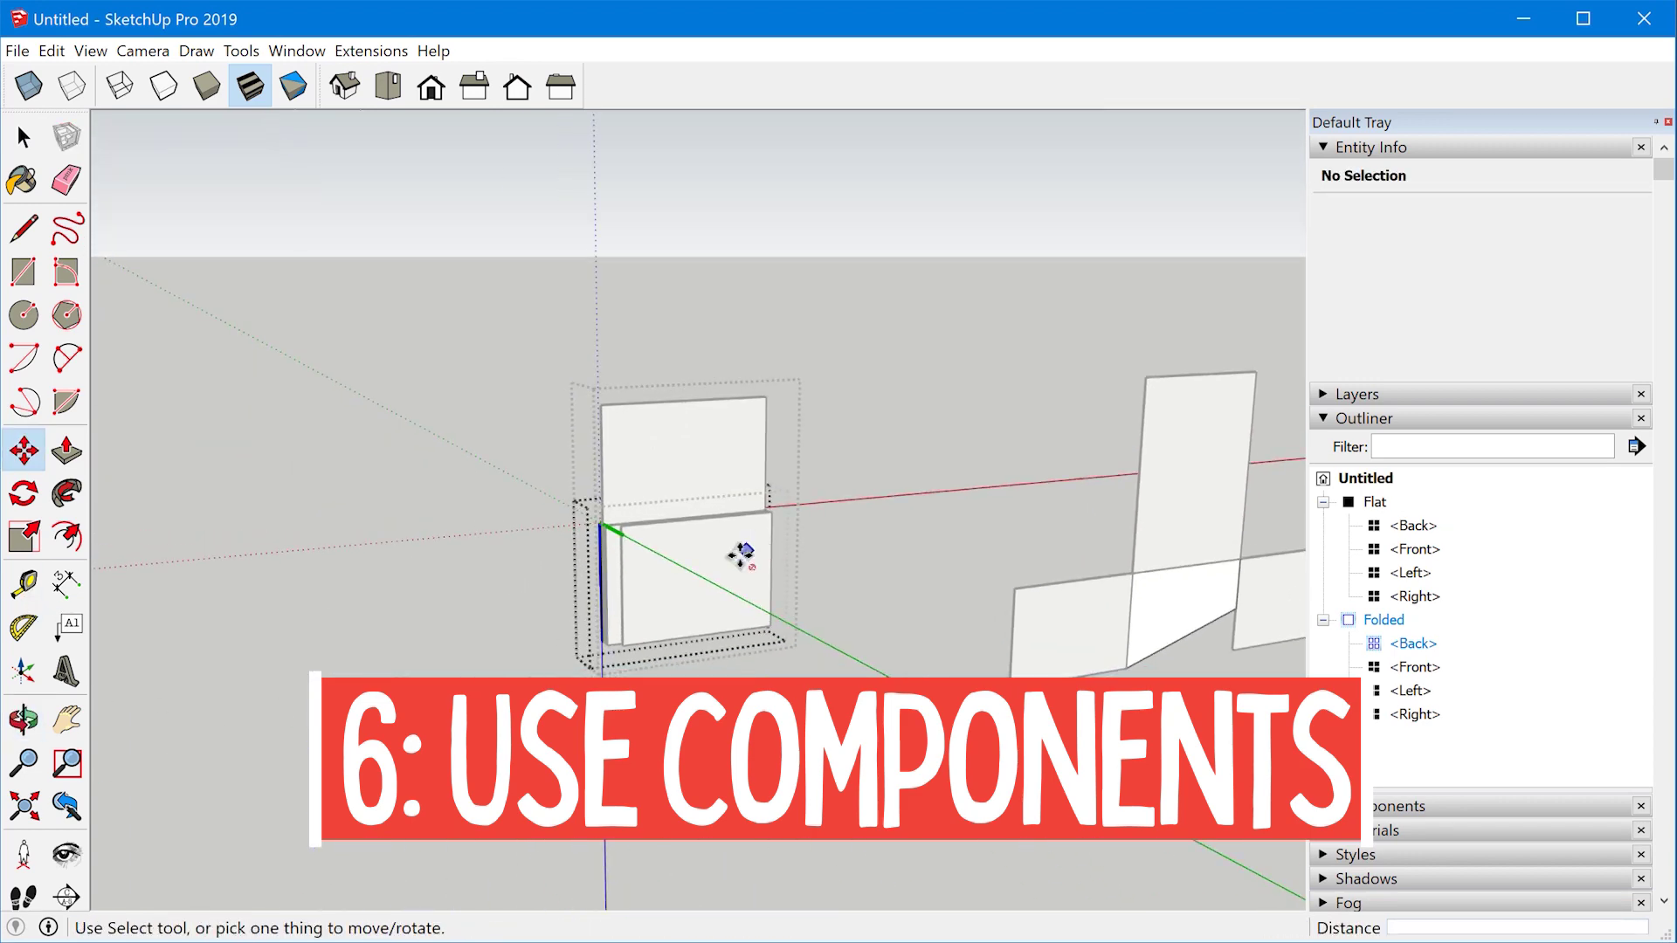
- Open the Right component inside the Folded group, move its upper edge down about 7/8", and close the component
scroll(693, 564, up, 2)
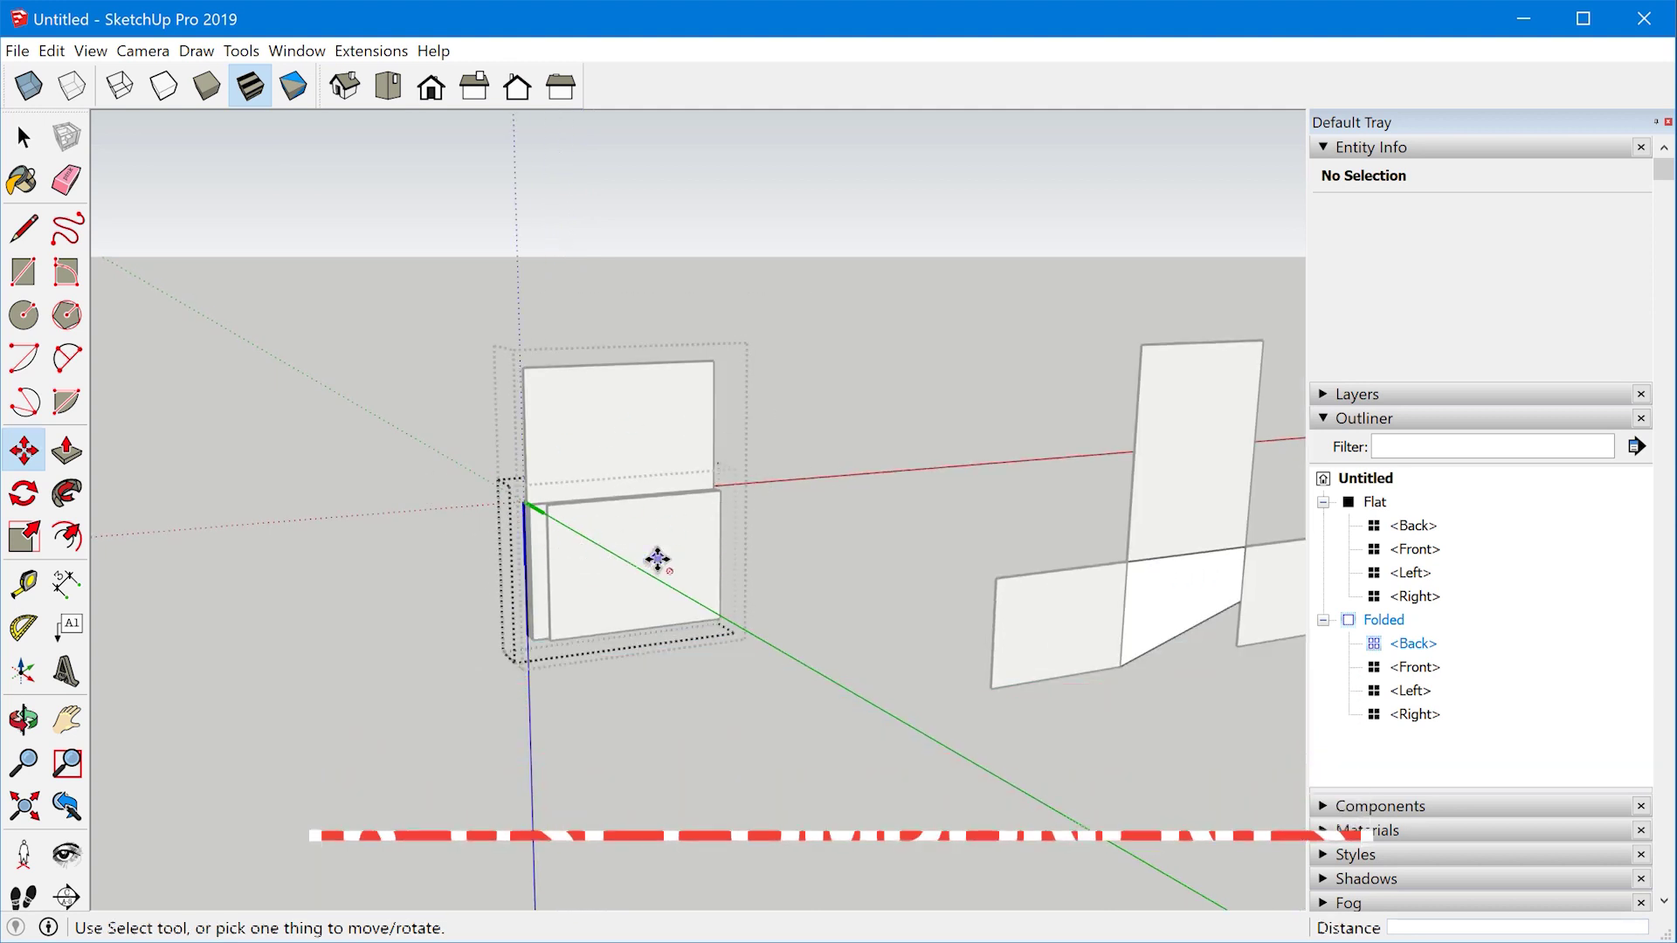
middle_drag(655, 562, 120, 578)
key(m)
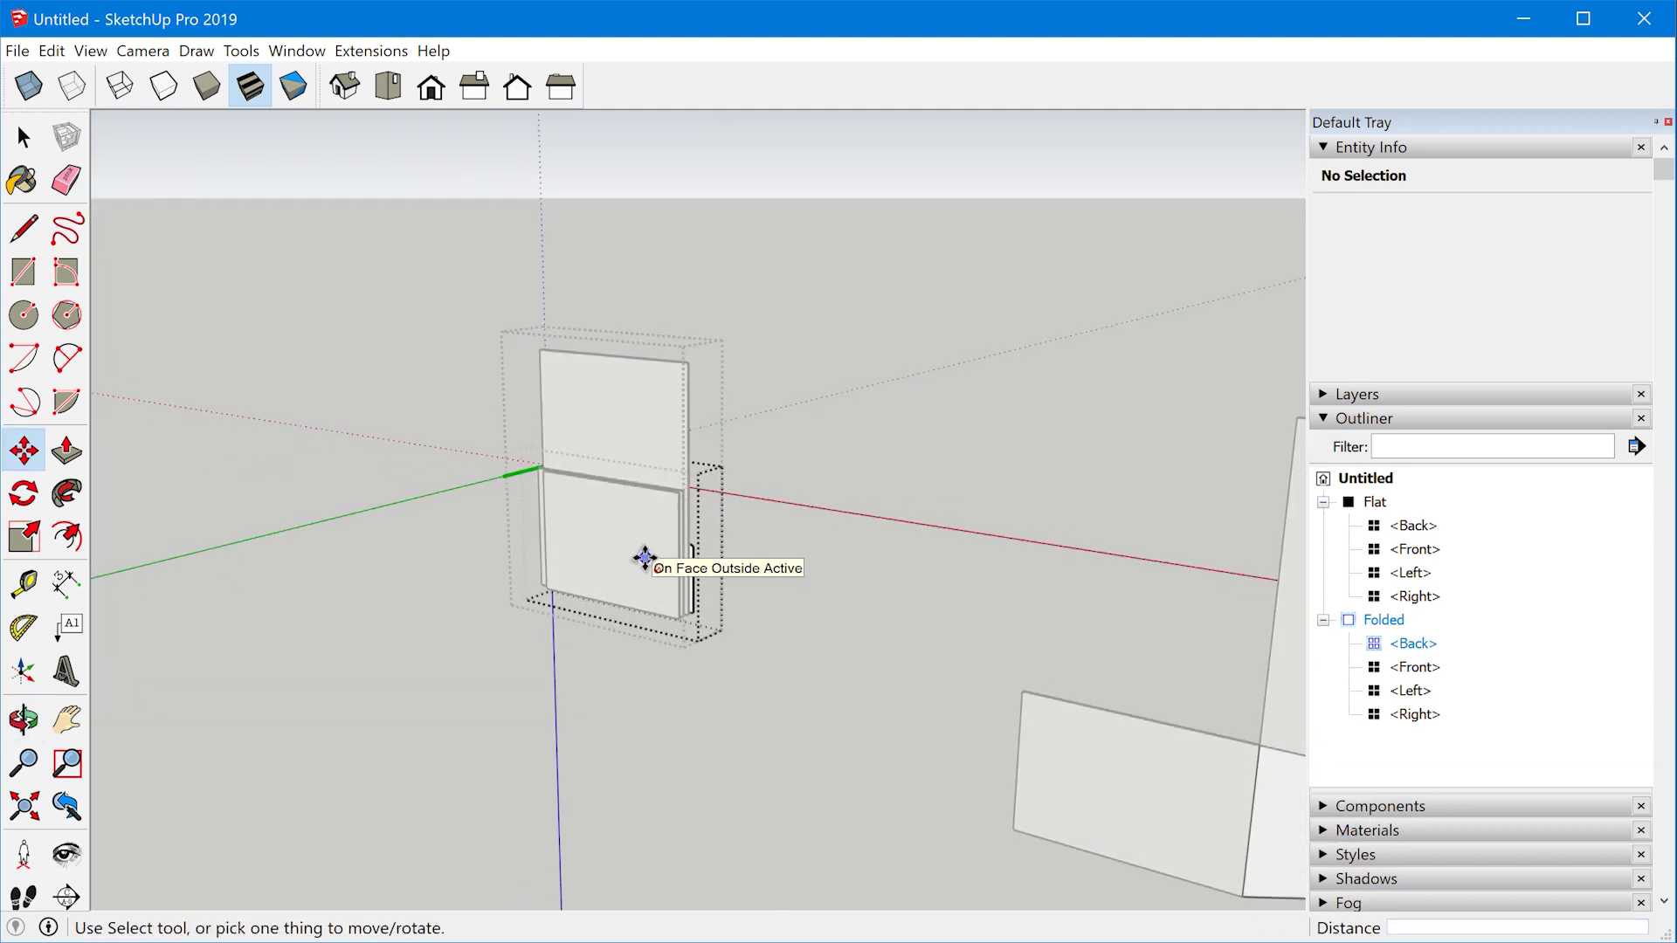
scroll(657, 552, up, 3)
key(space)
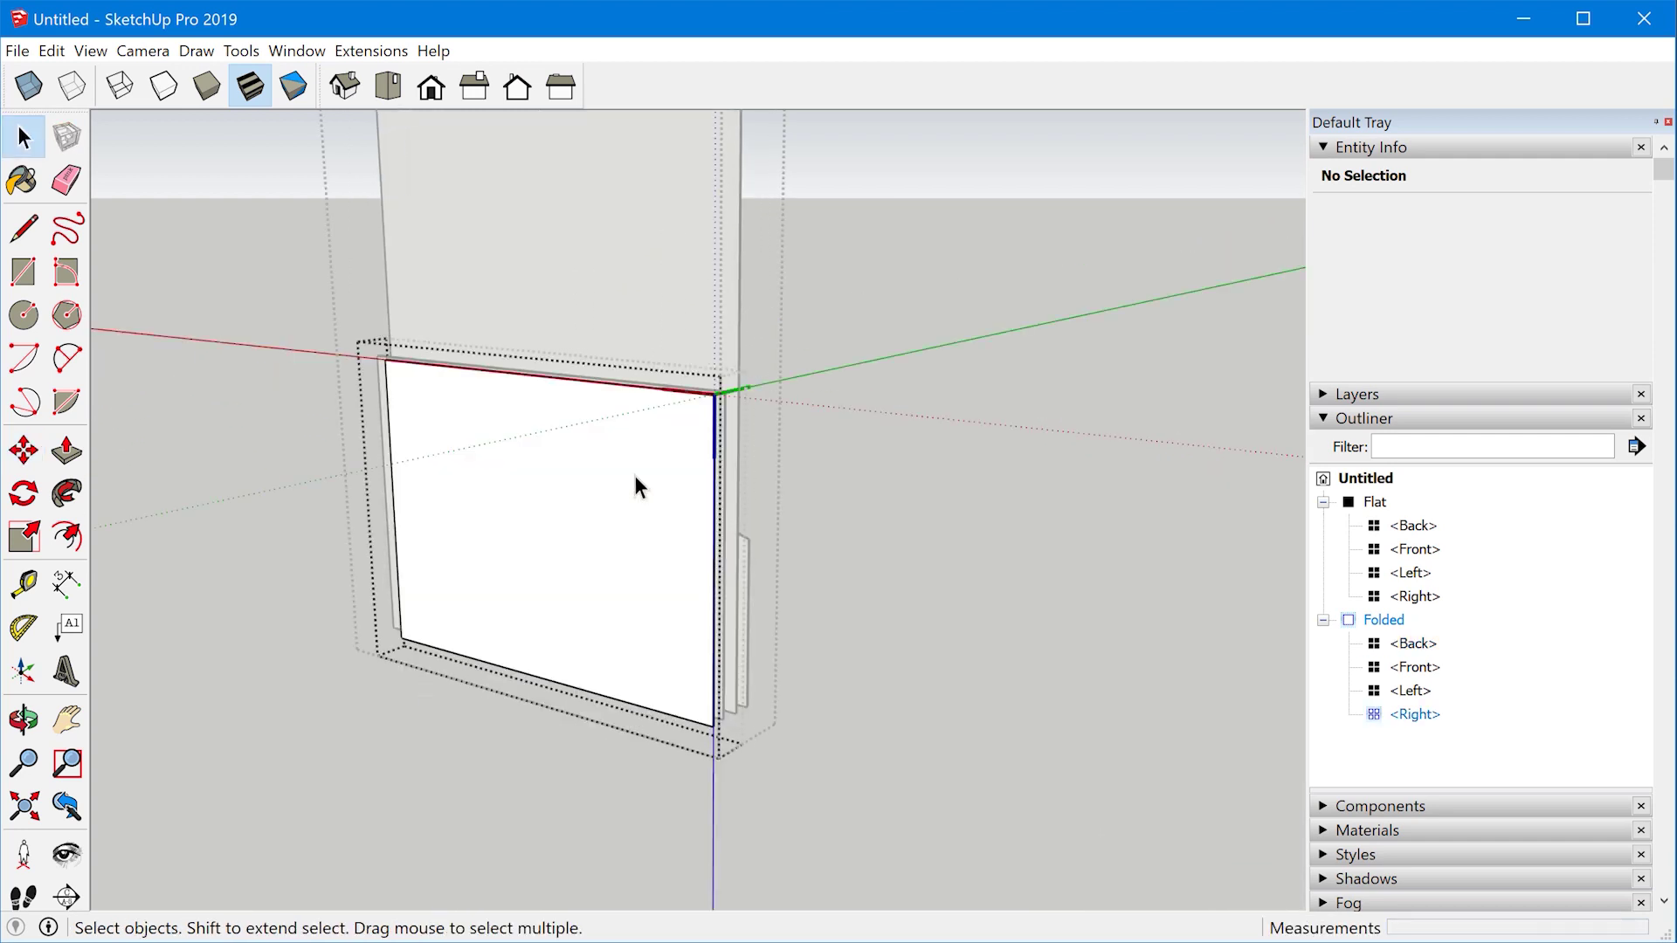
click(589, 385)
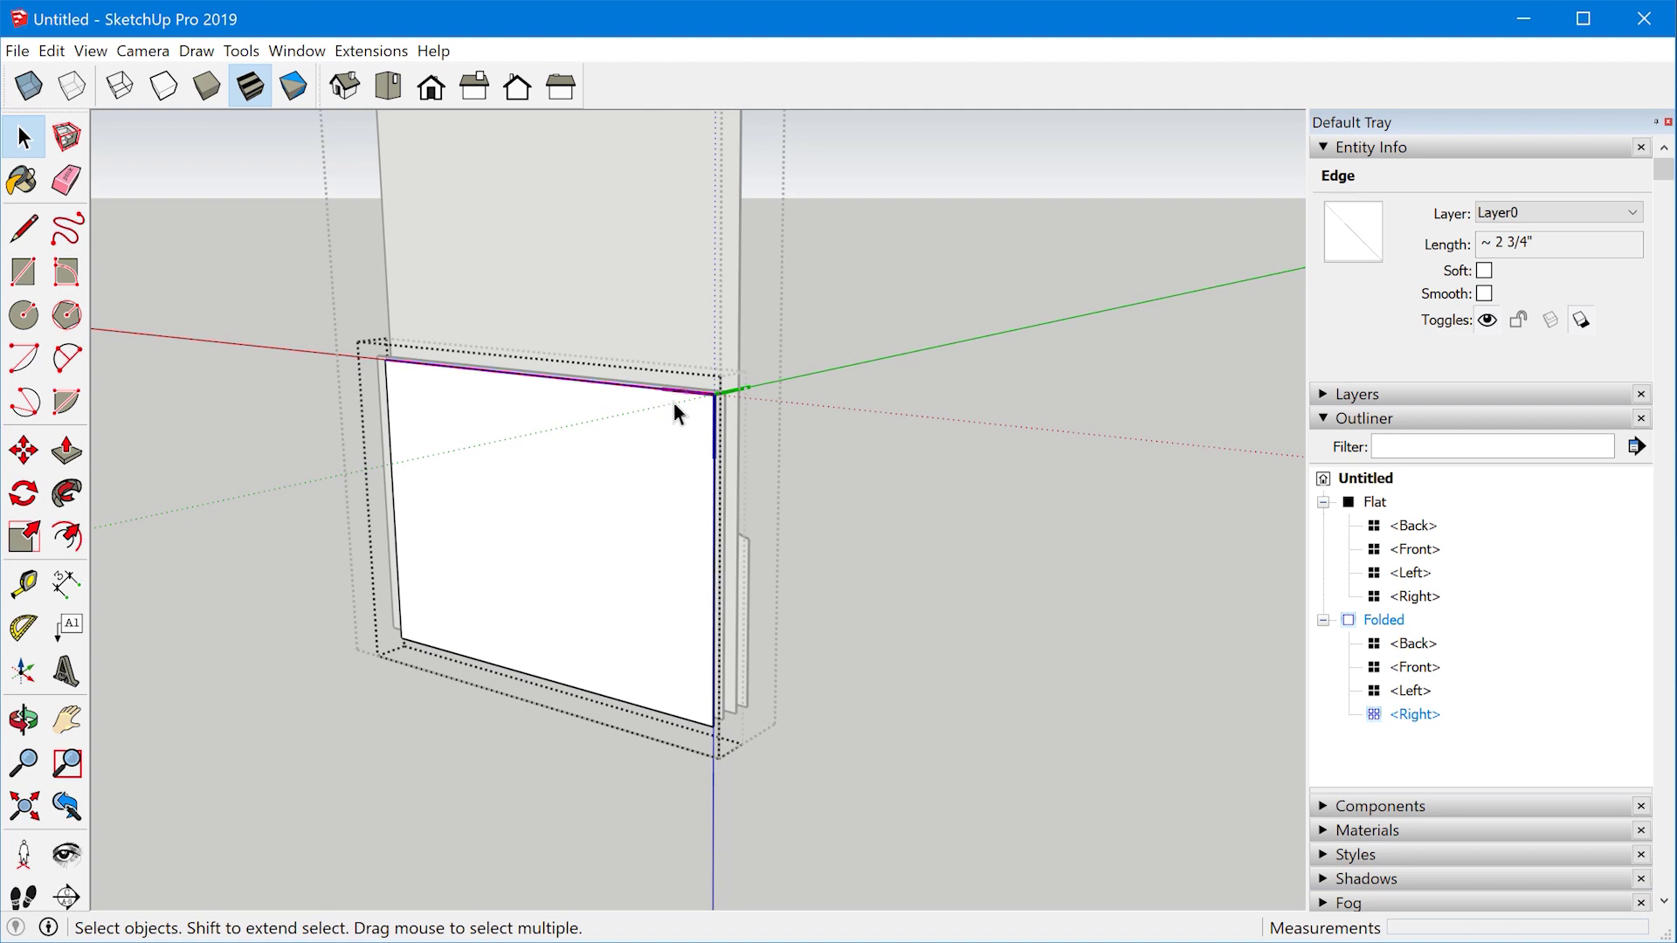
key(m)
click(709, 397)
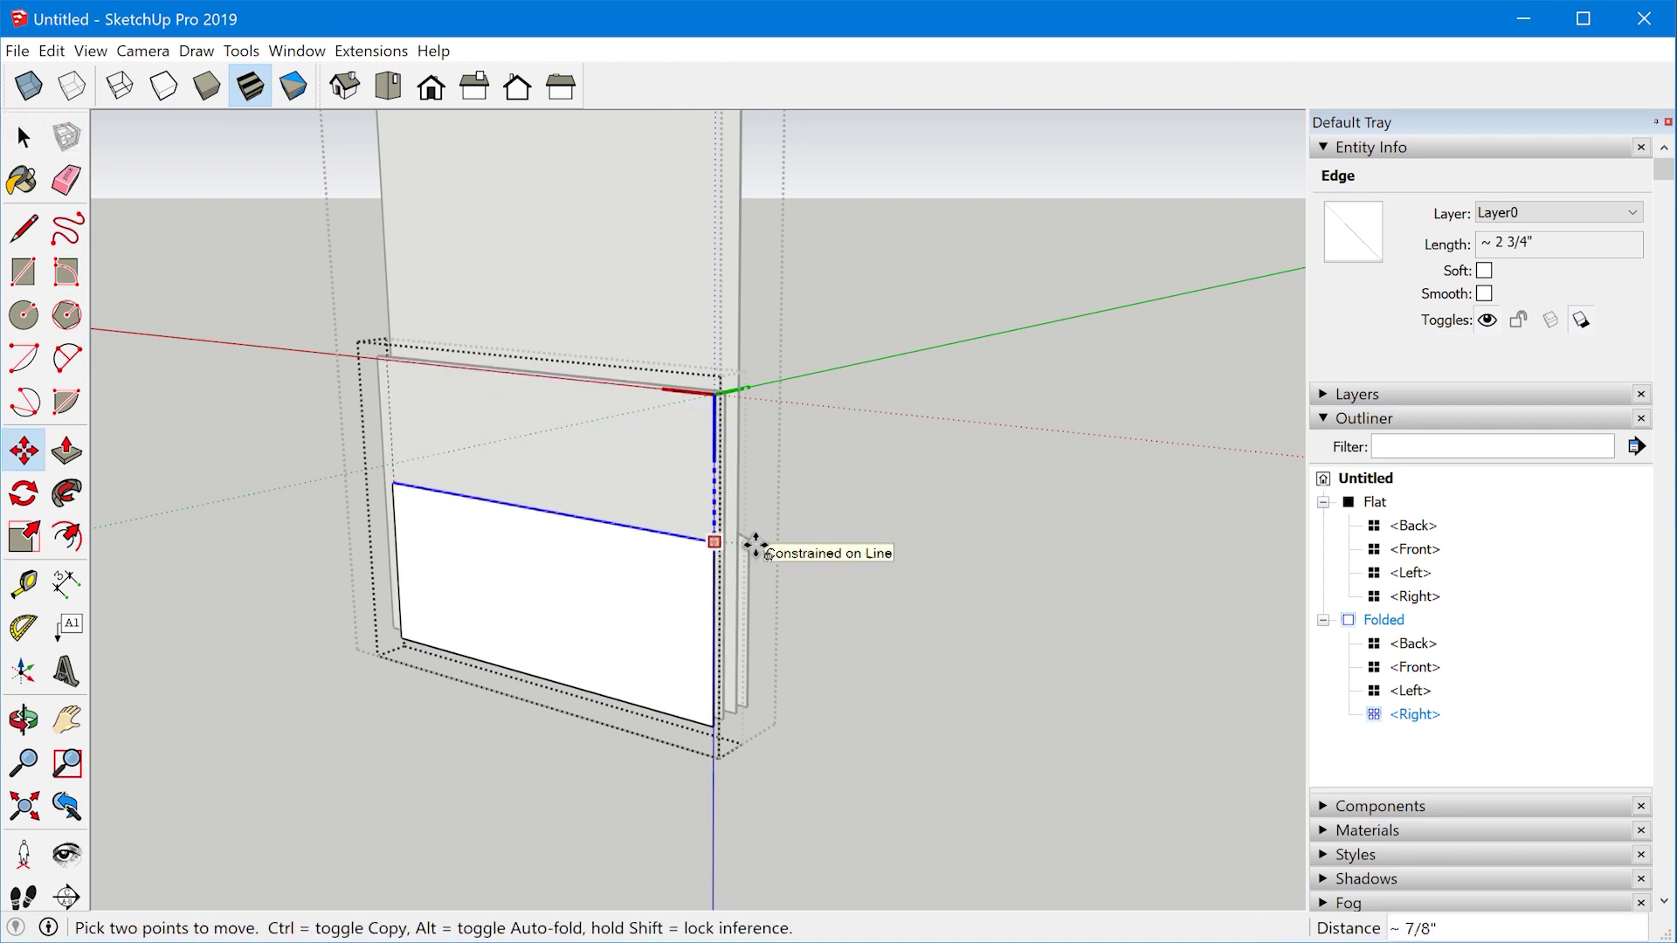
click(745, 551)
scroll(470, 483, down, 4)
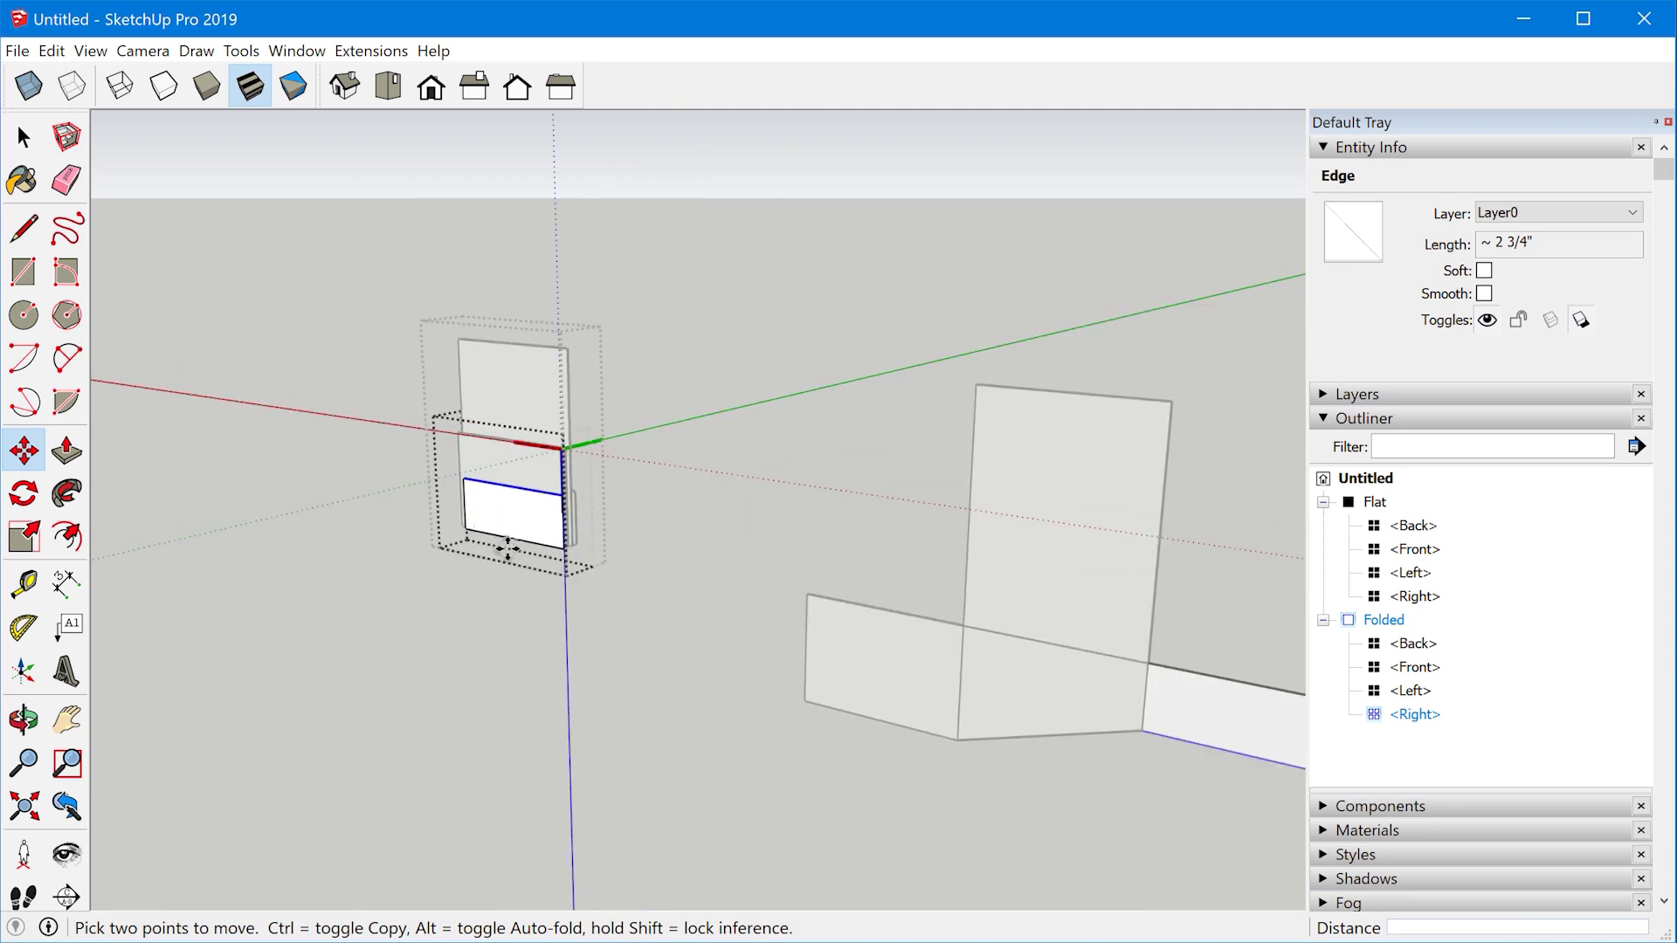
scroll(513, 542, down, 2)
key(space)
middle_drag(903, 737, 1004, 759)
click(1006, 746)
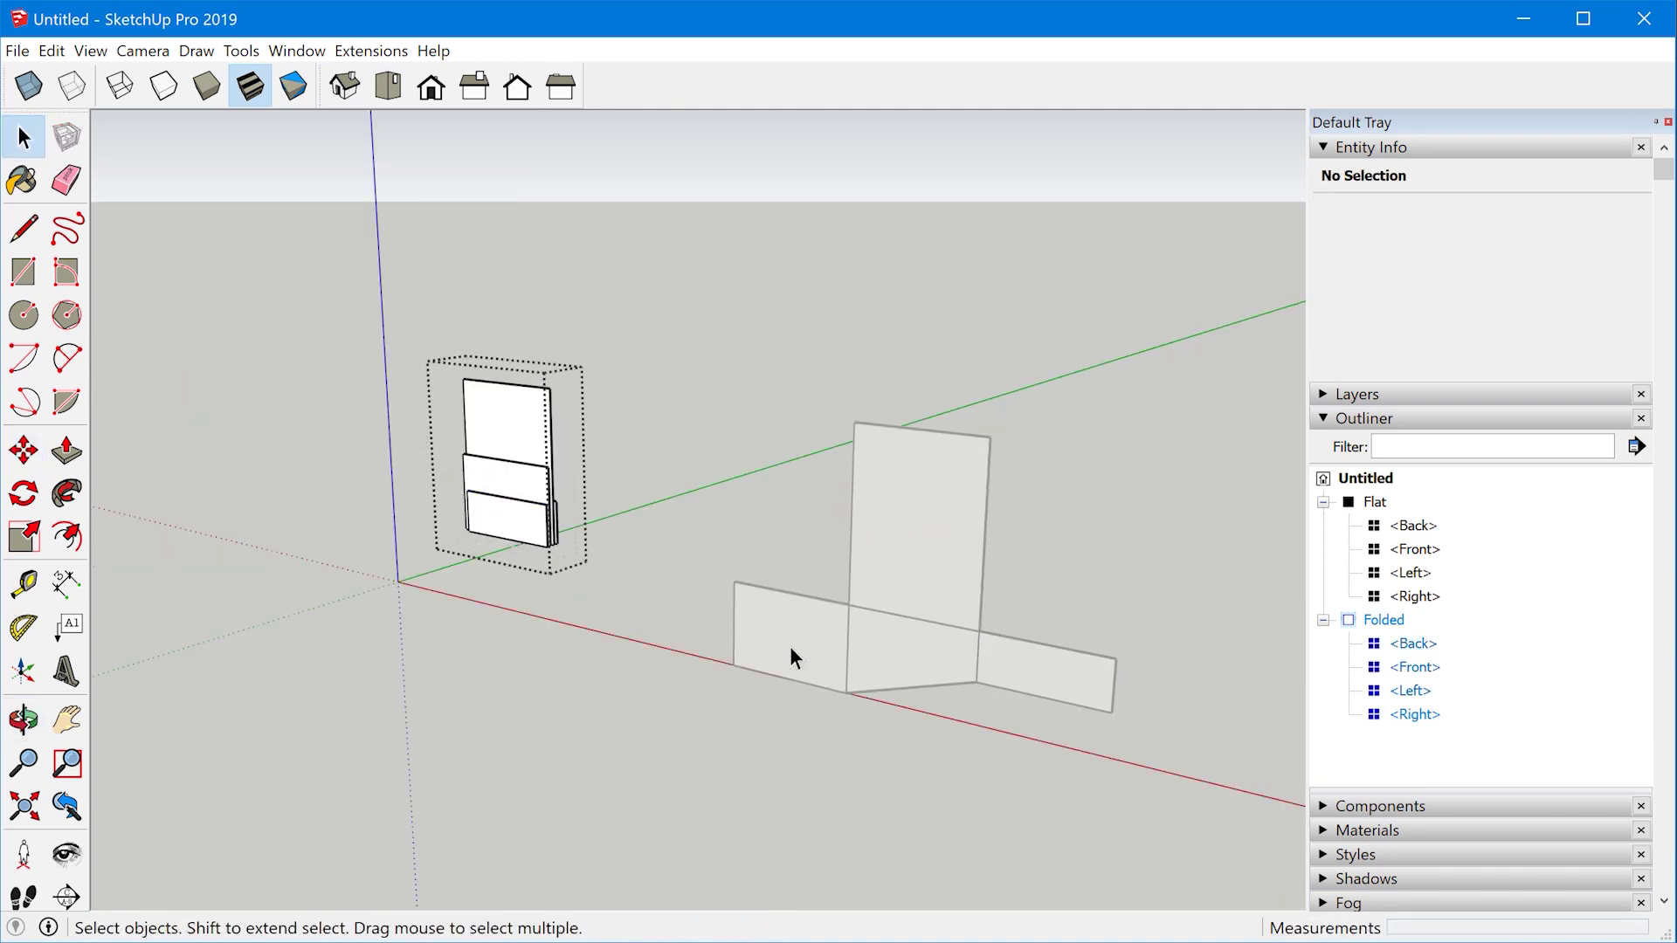
- Try moving the Right component's lower edge vertically inside the Flat group, put it back, and close the group
double_click(790, 648)
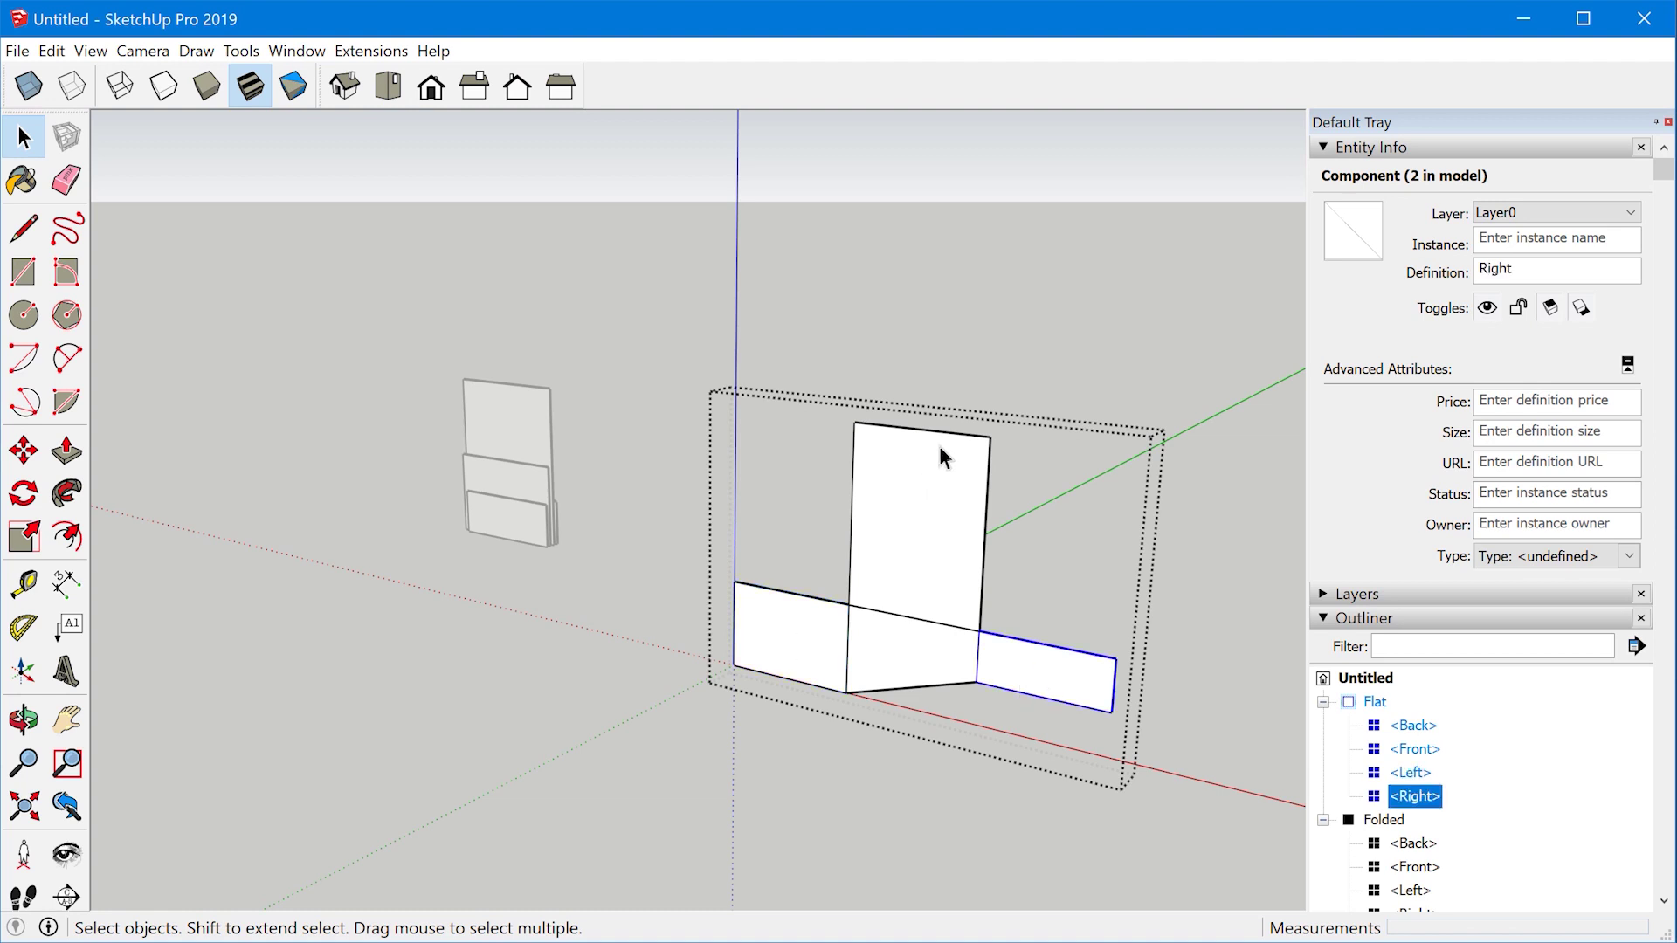
double_click(1061, 667)
scroll(1048, 690, up, 2)
click(1037, 704)
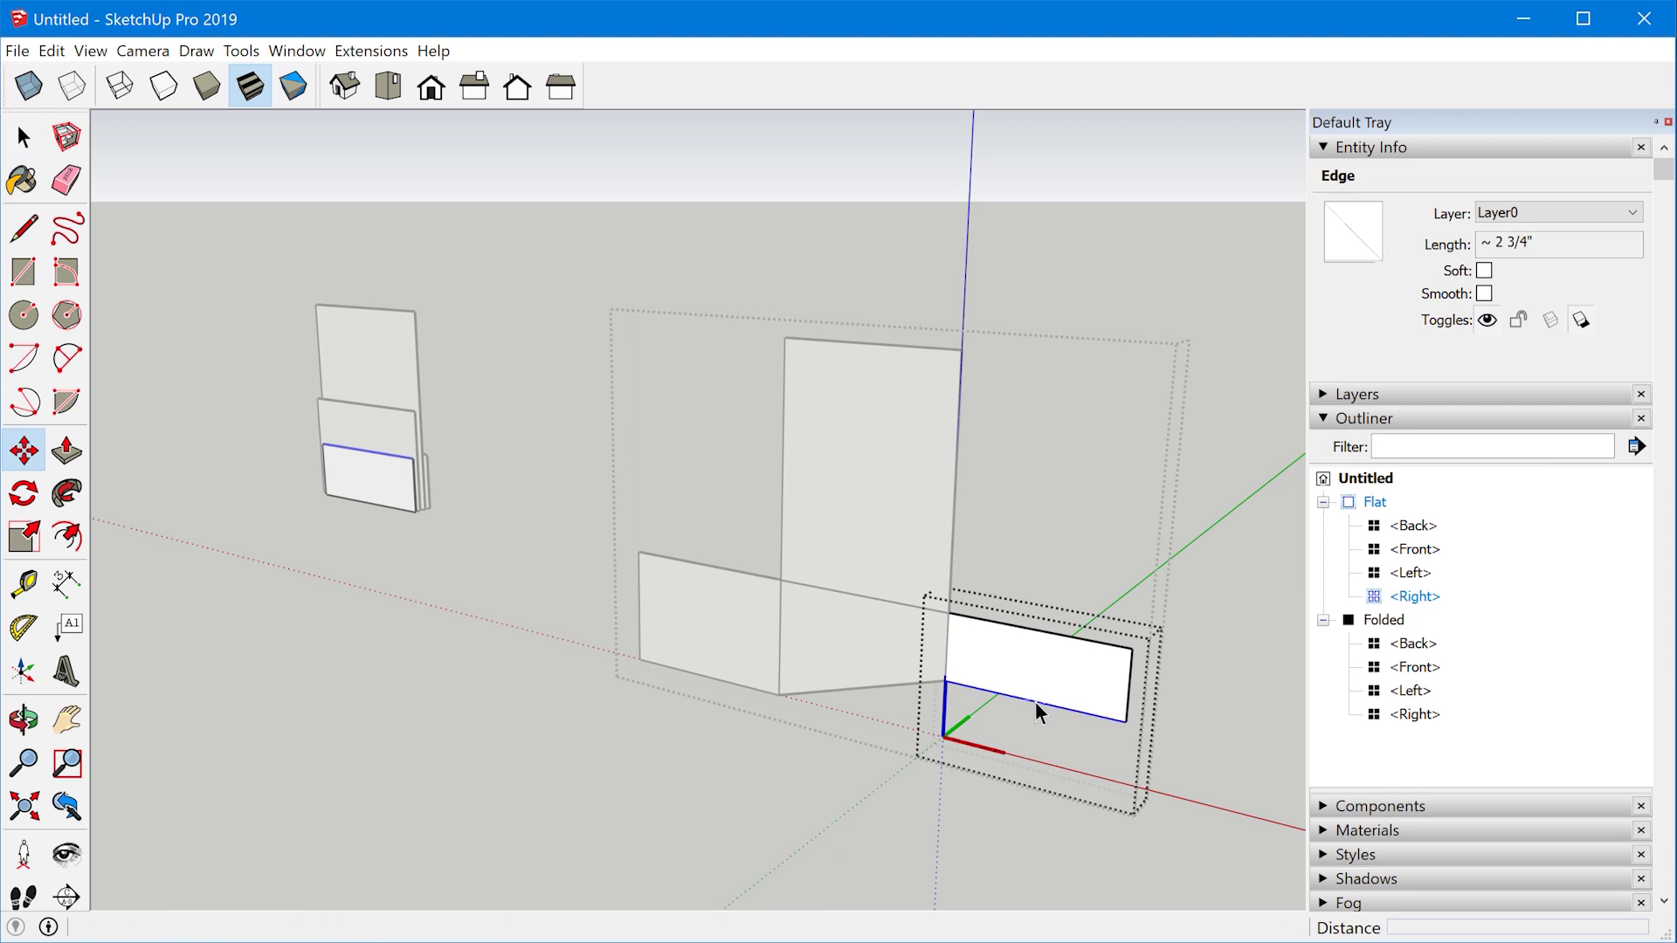
key(m)
click(1037, 706)
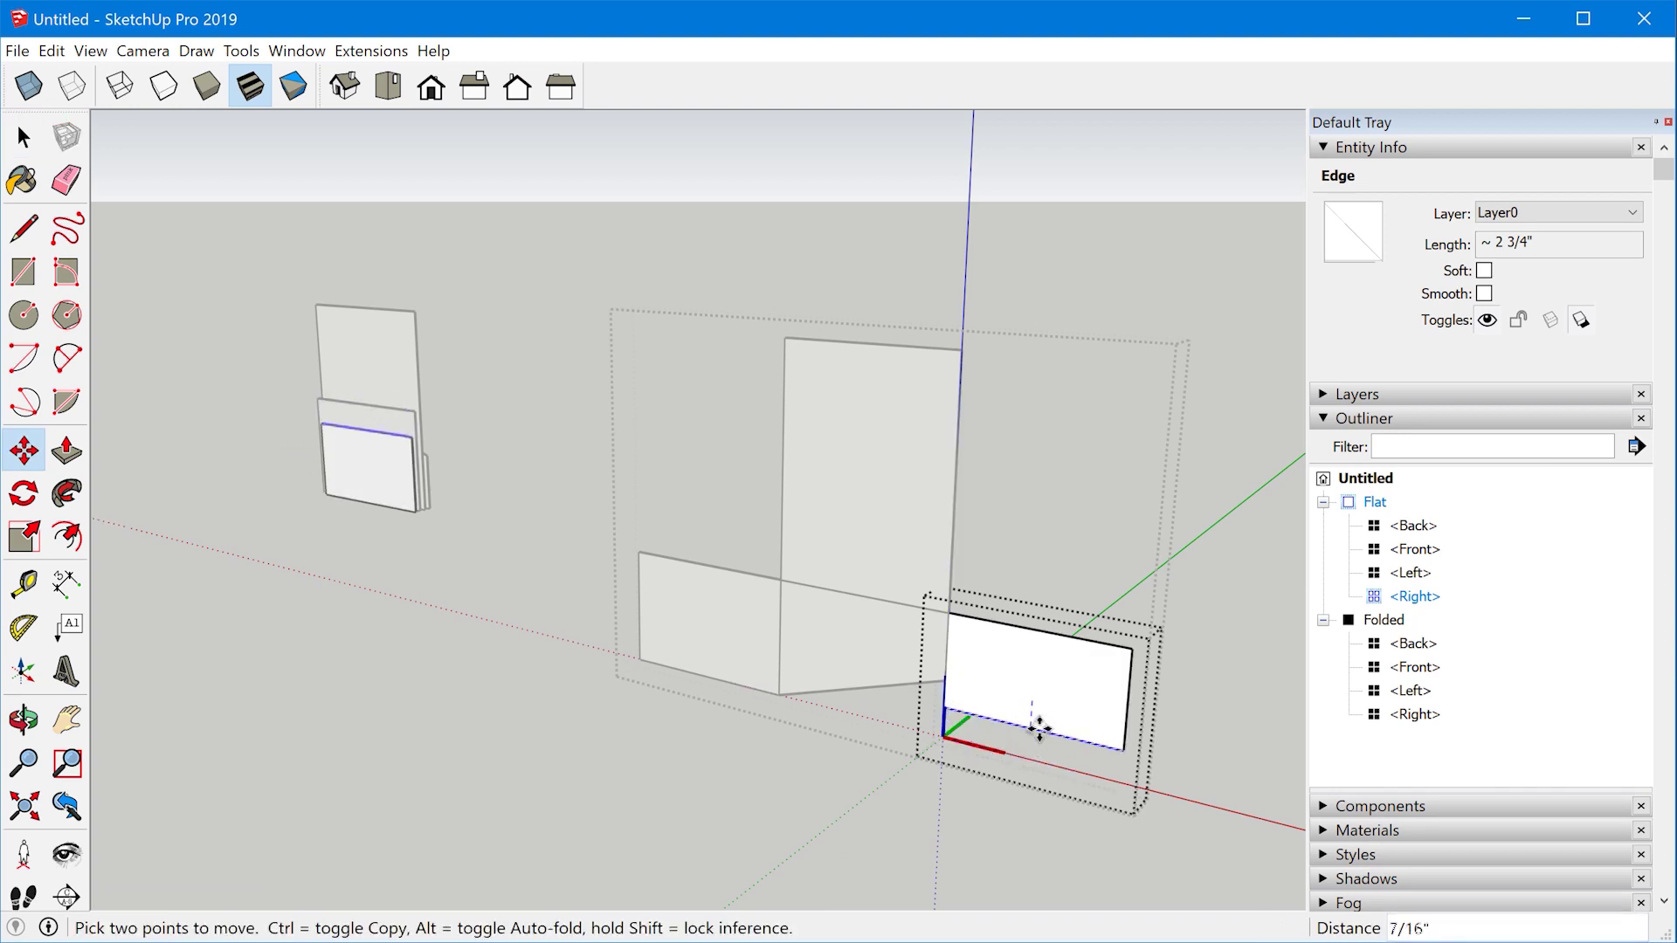
click(1037, 700)
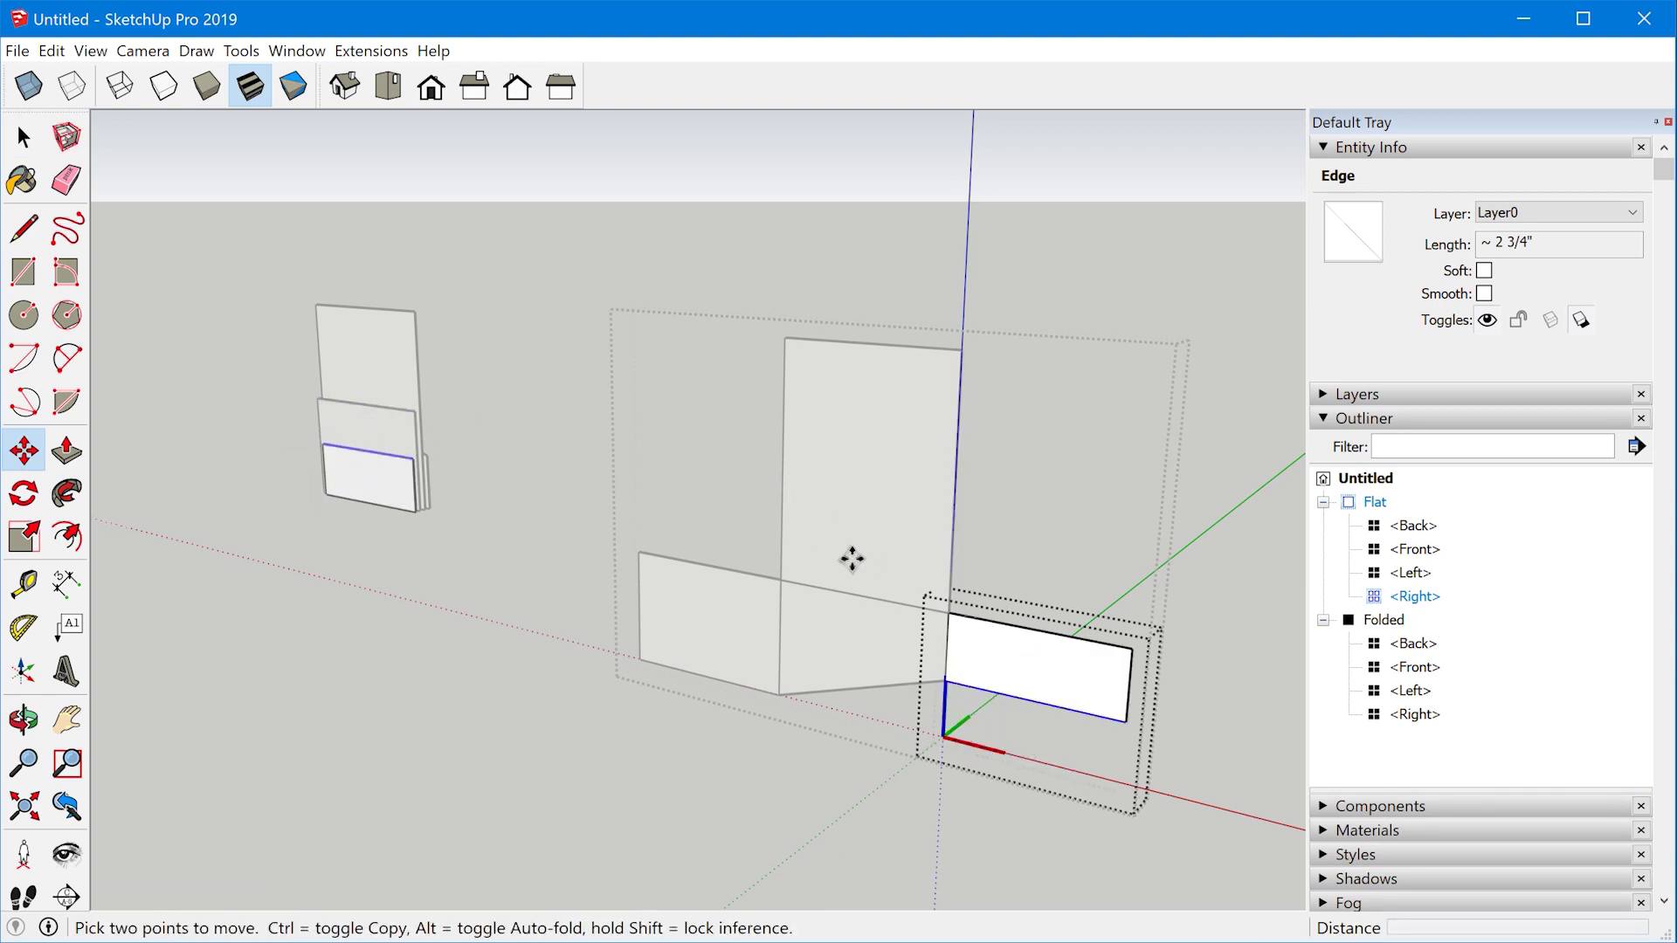
scroll(910, 629, down, 2)
middle_drag(909, 629, 670, 150)
key(space)
click(773, 603)
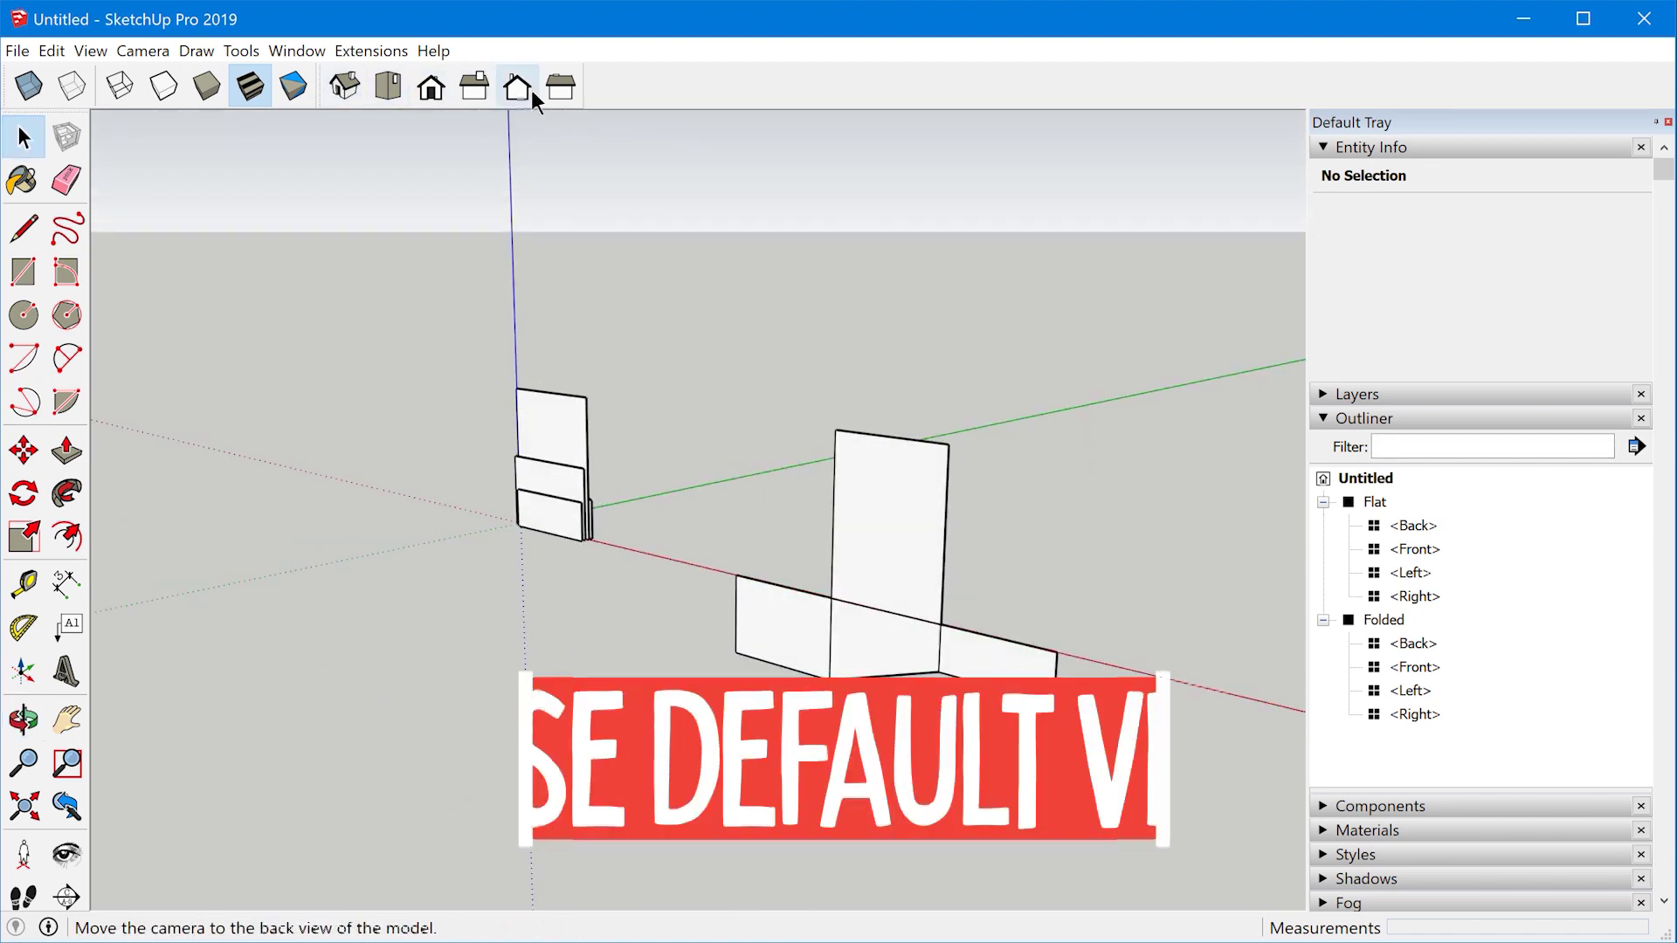
right_click(625, 96)
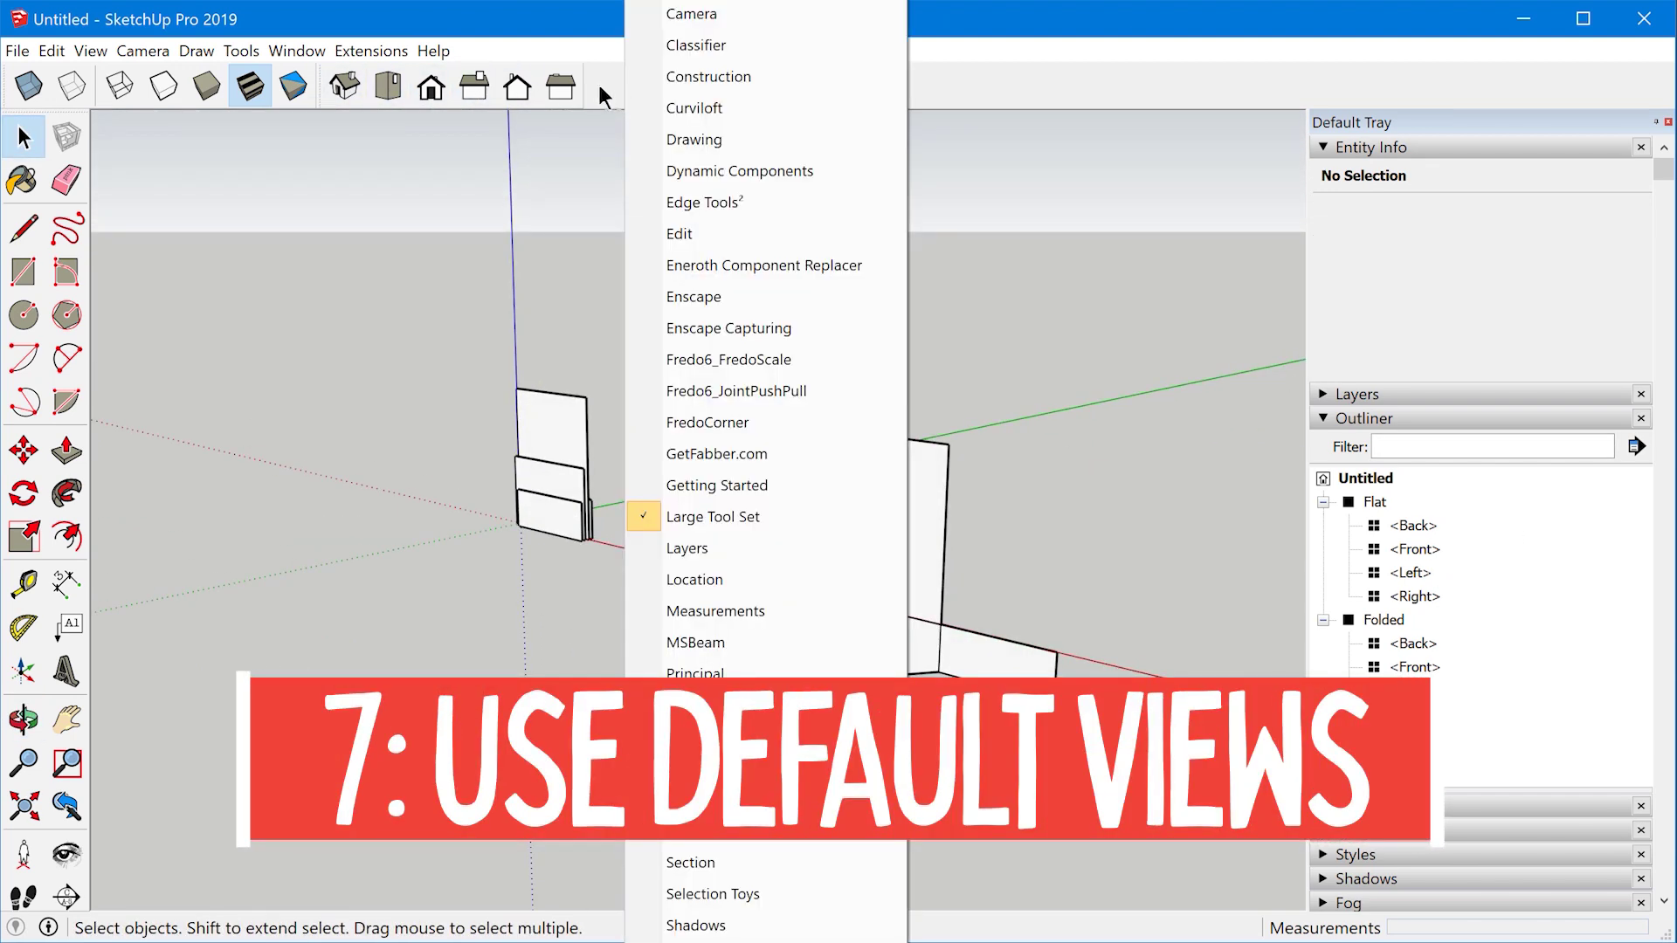
scroll(698, 931, down, 2)
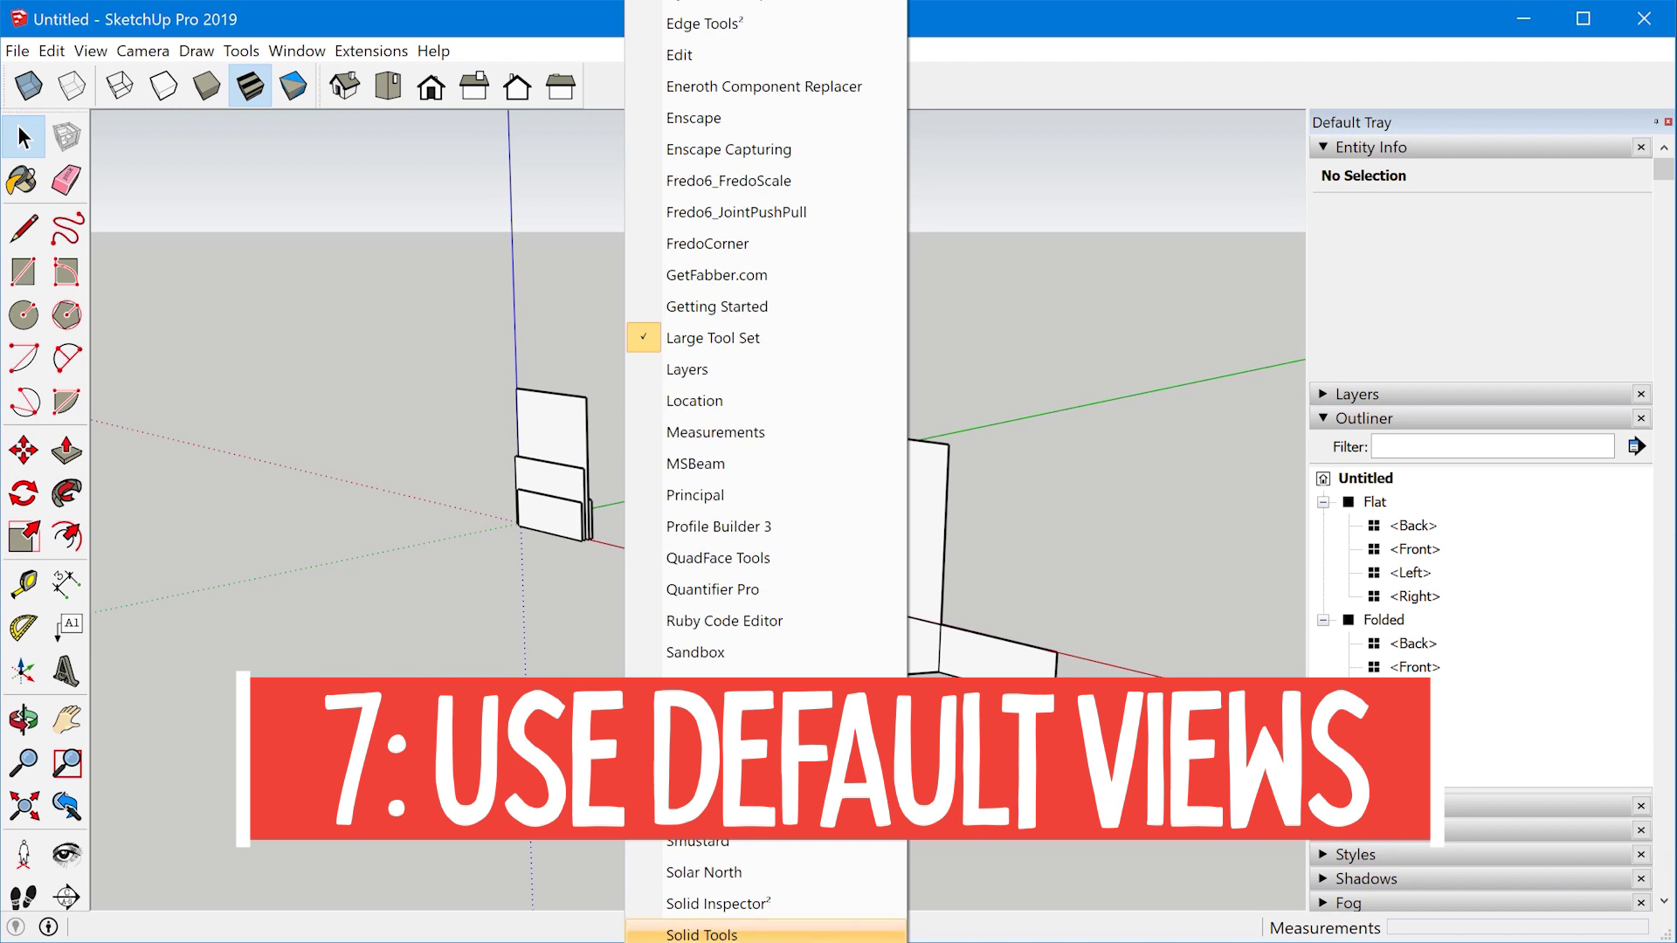
scroll(699, 930, down, 2)
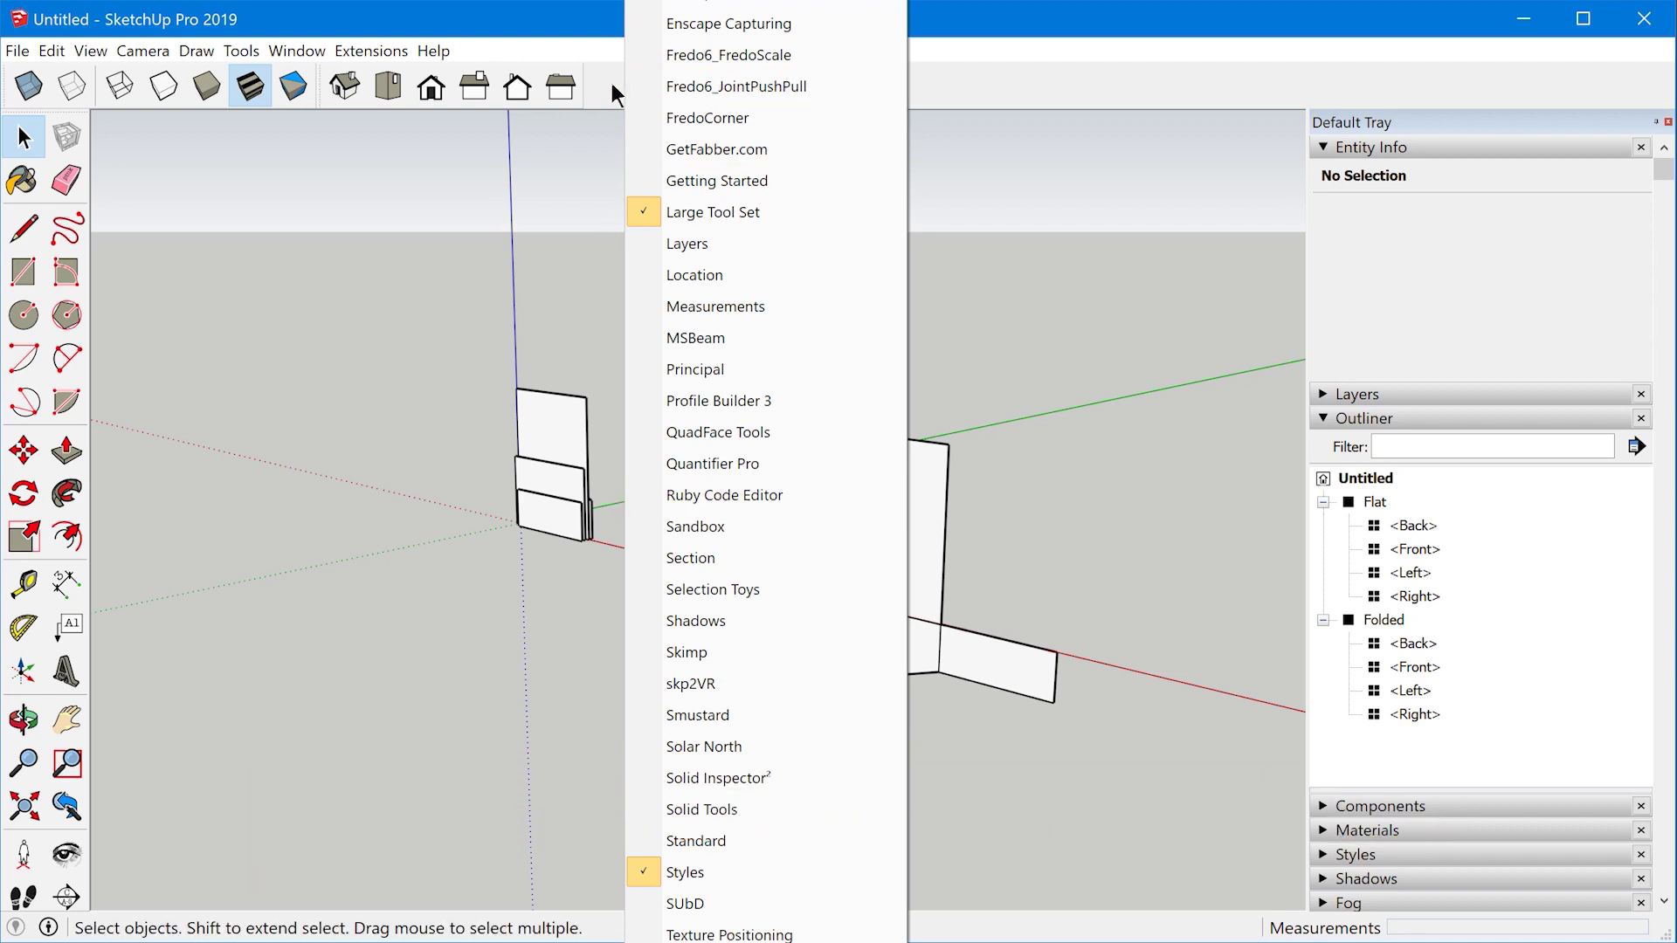
key(Escape)
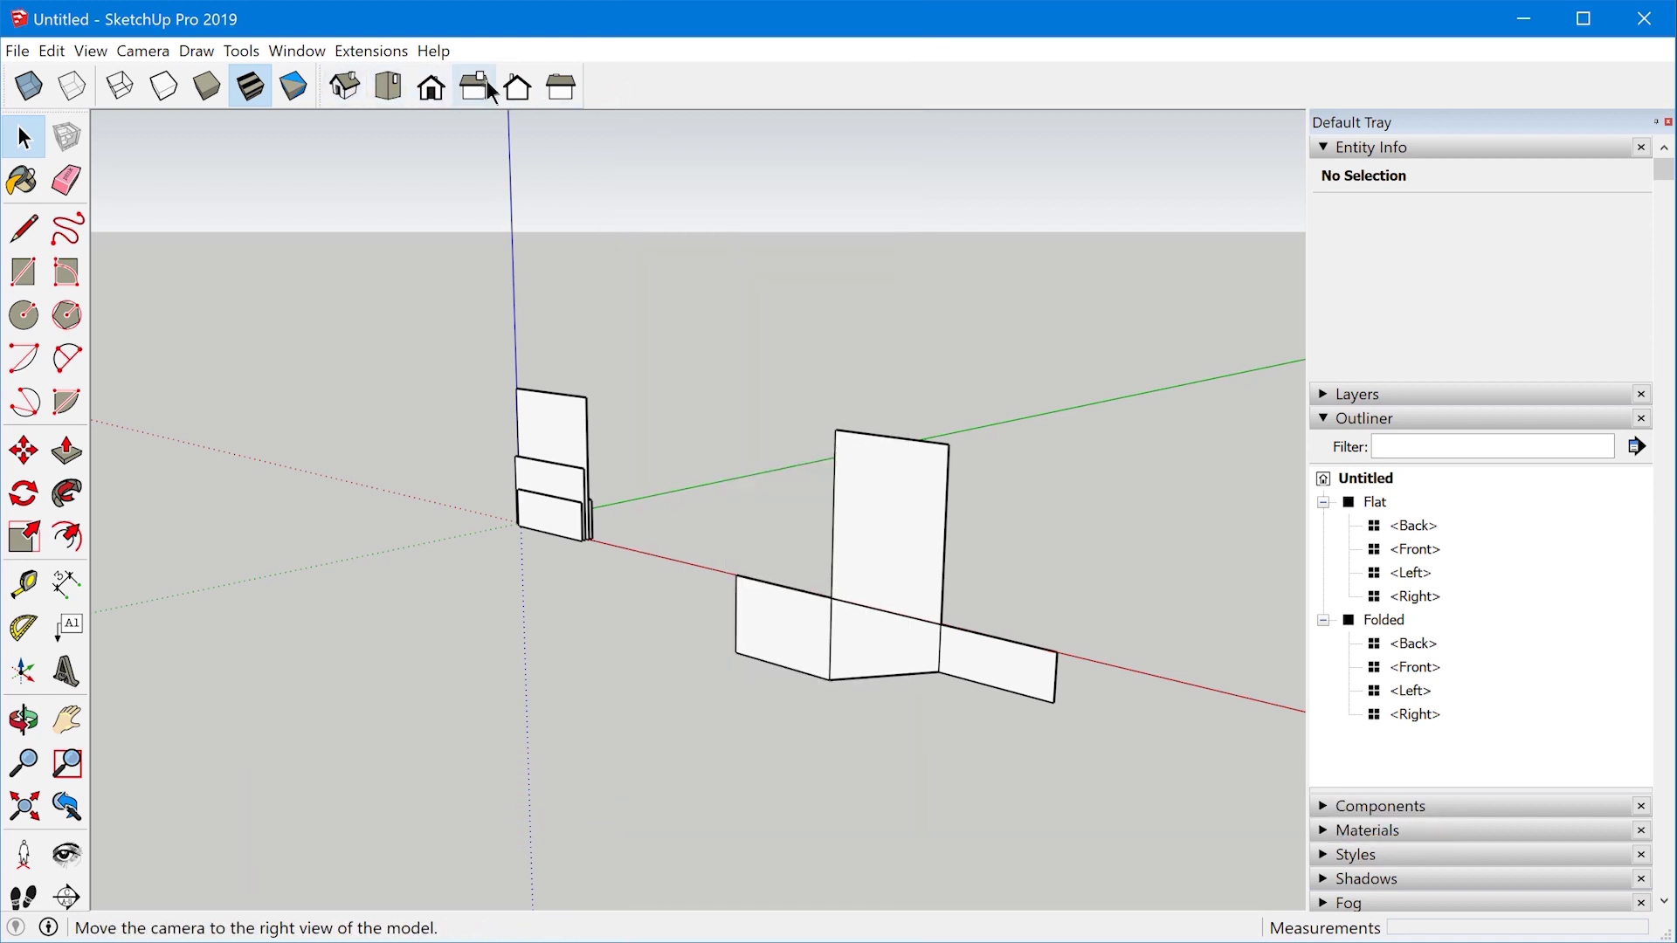
- Switch between the standard Front and Back views, ending on the Front view in Parallel Projection
click(432, 91)
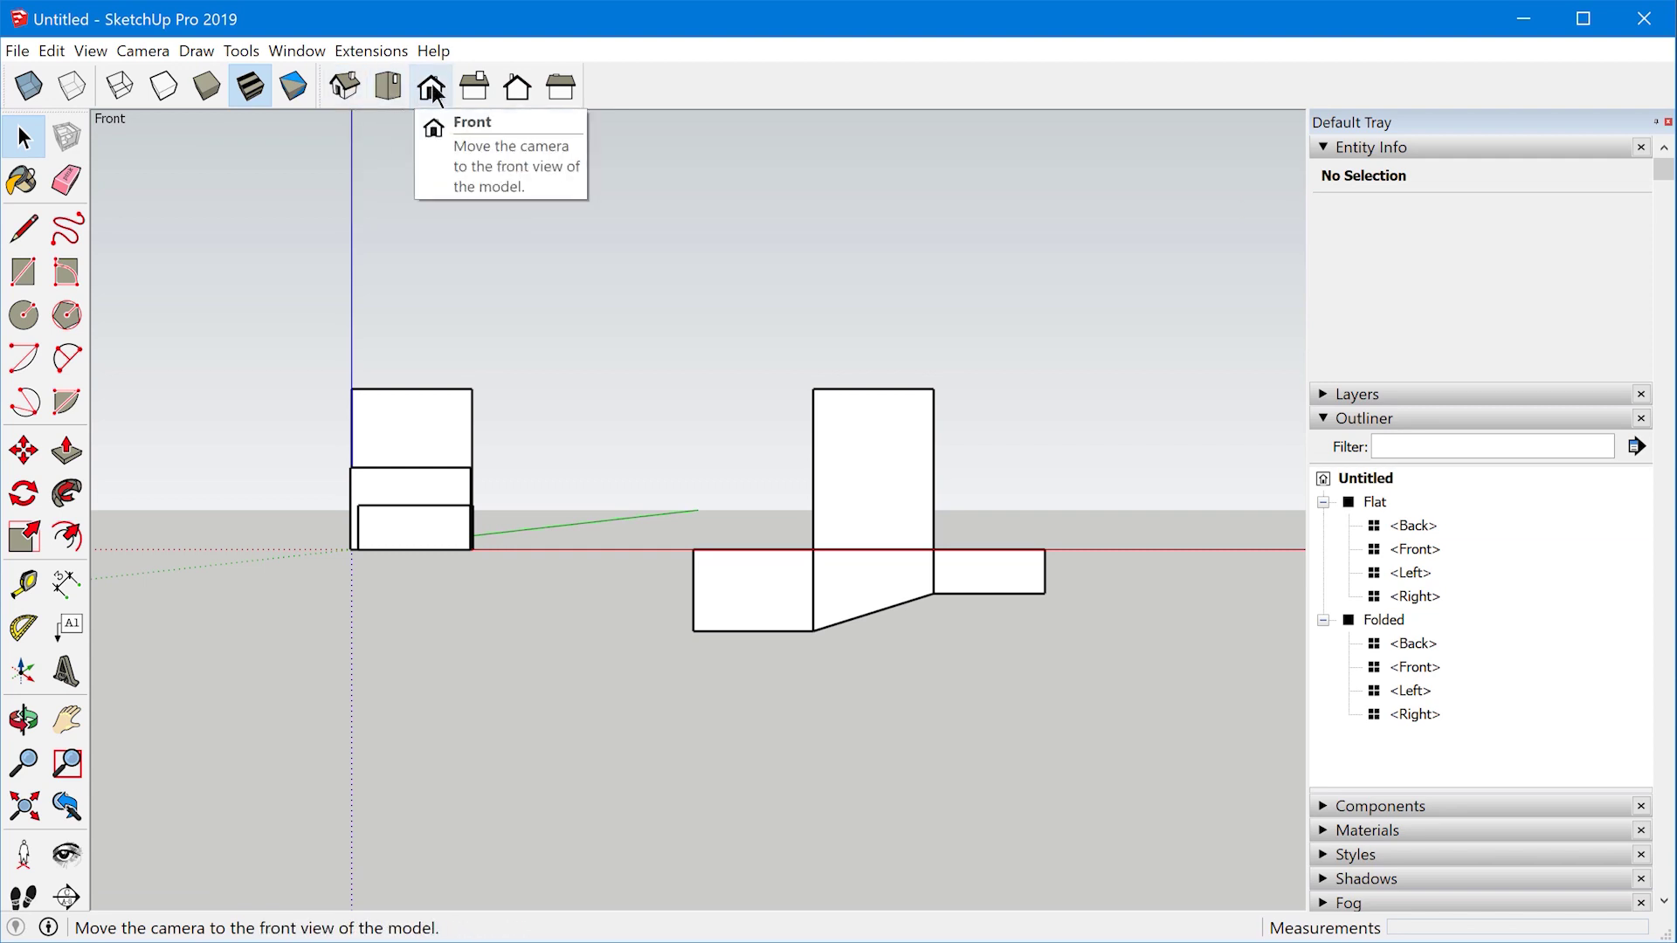
click(517, 86)
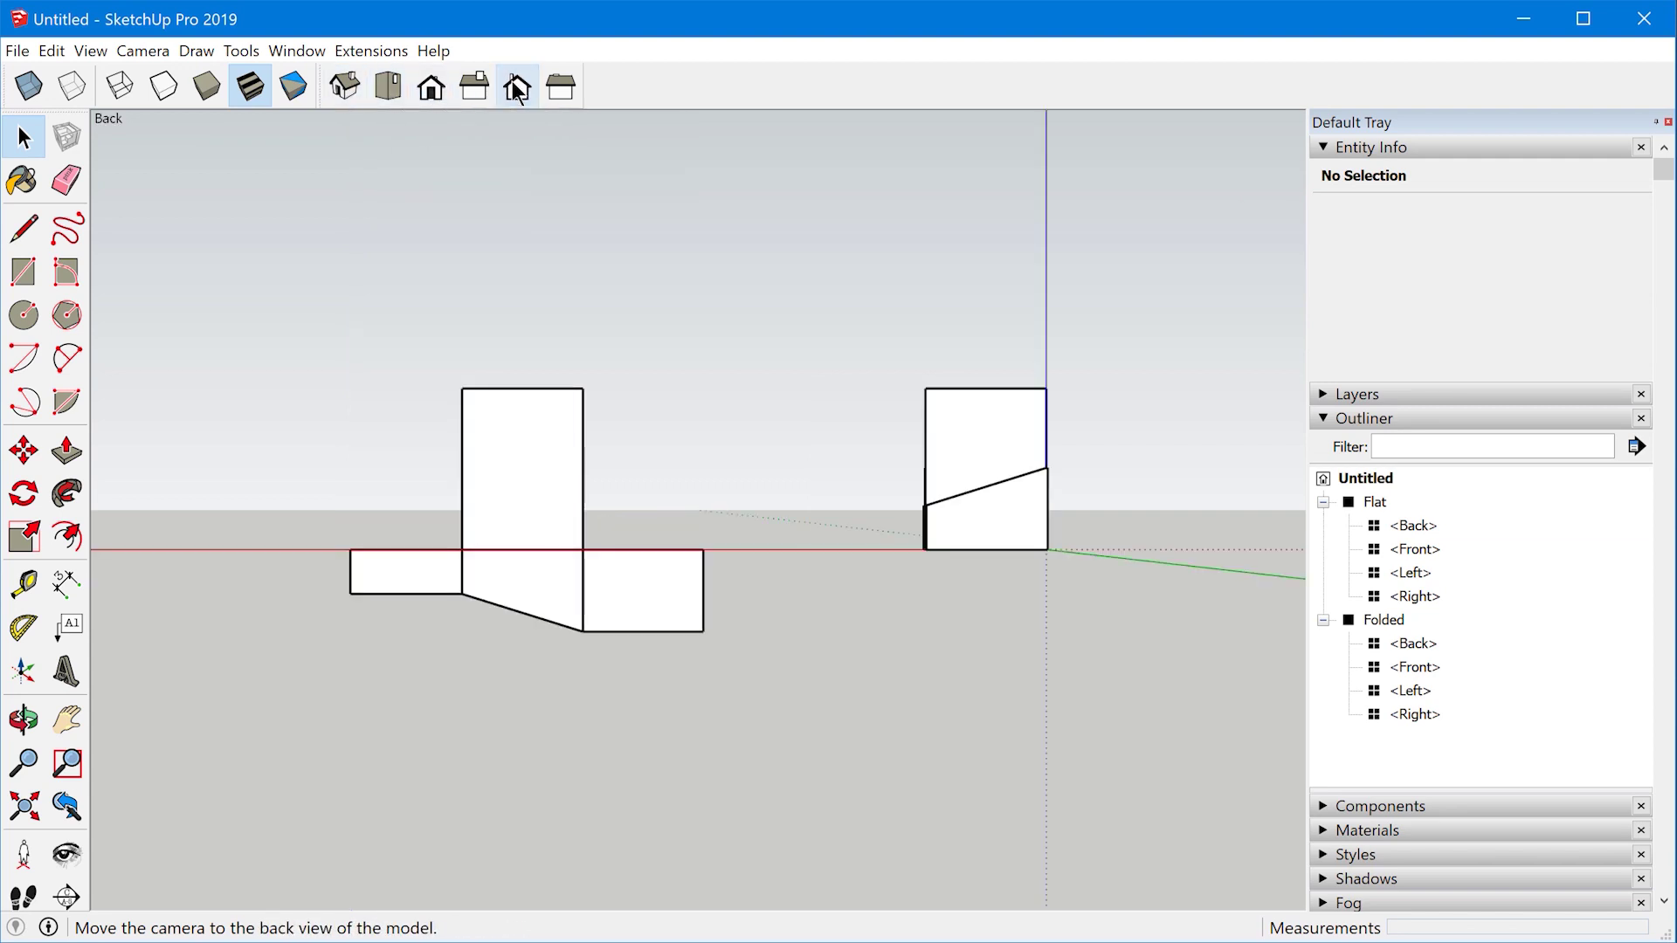
click(418, 93)
click(145, 51)
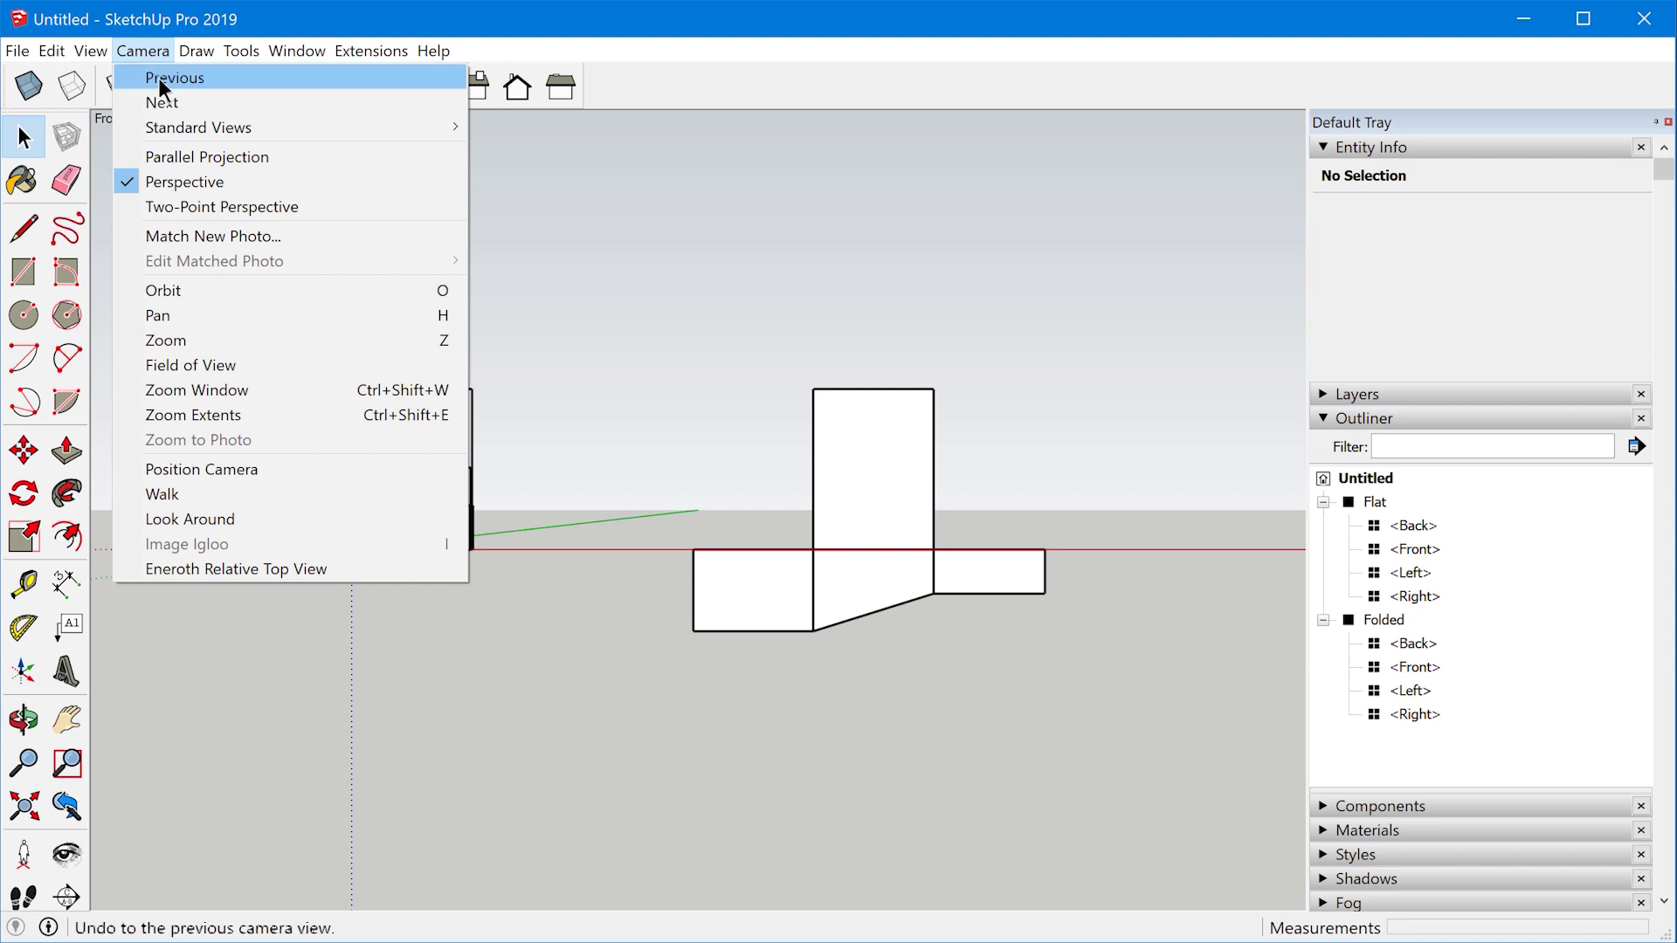
click(175, 160)
scroll(750, 515, up, 5)
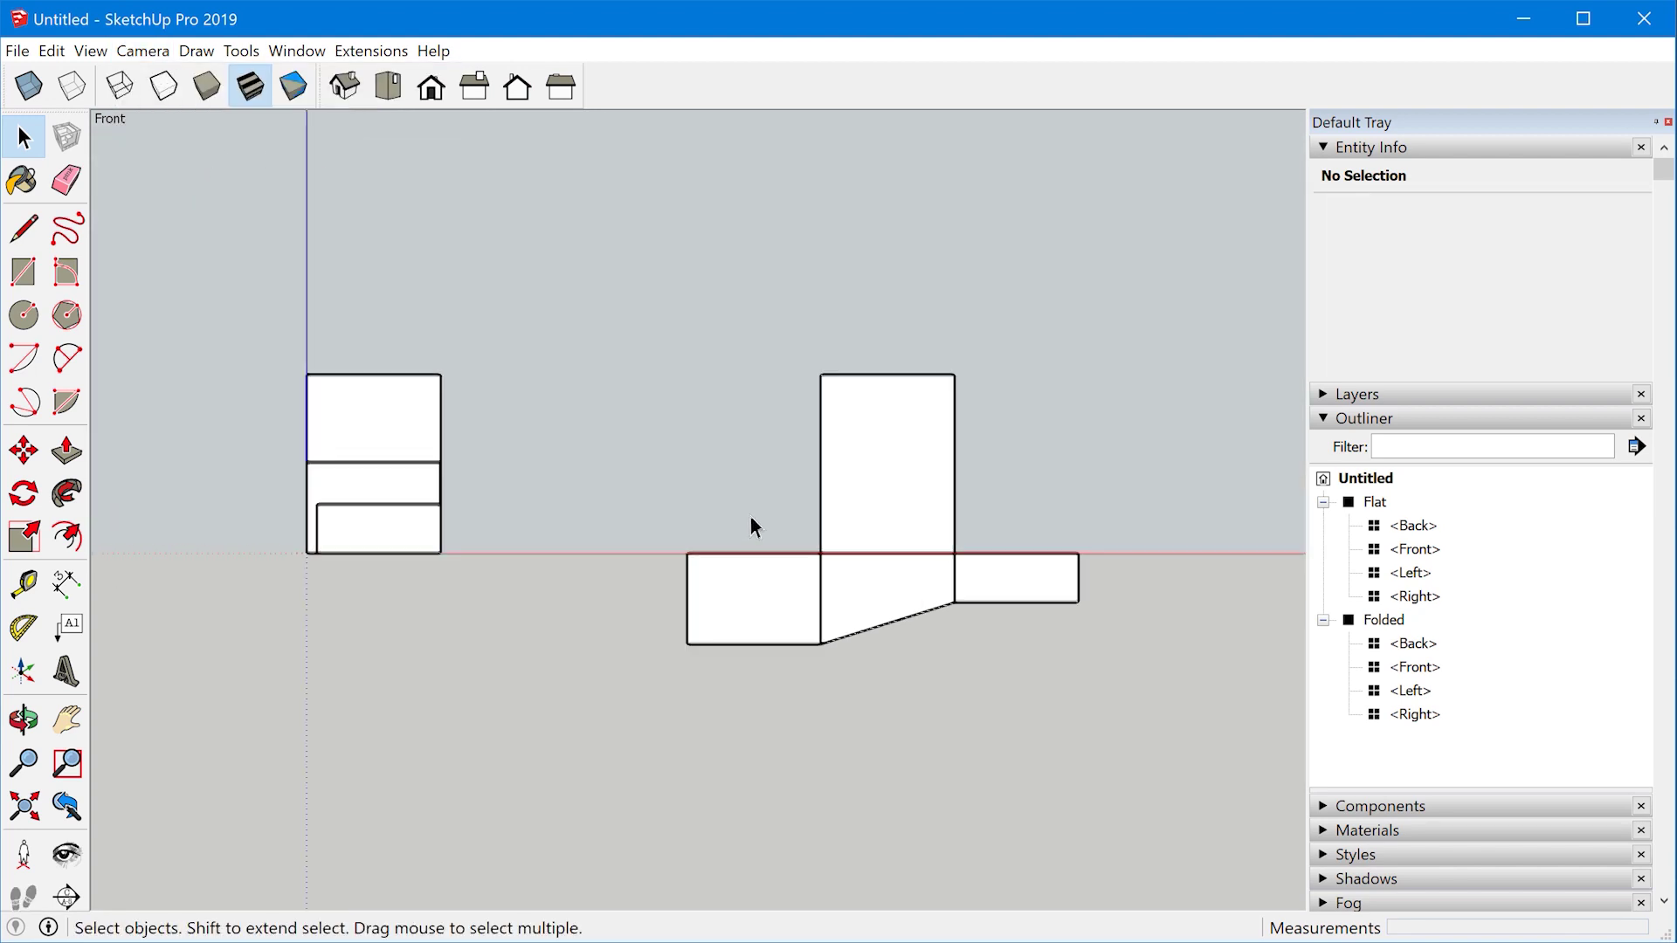
scroll(1263, 655, down, 3)
scroll(548, 511, up, 3)
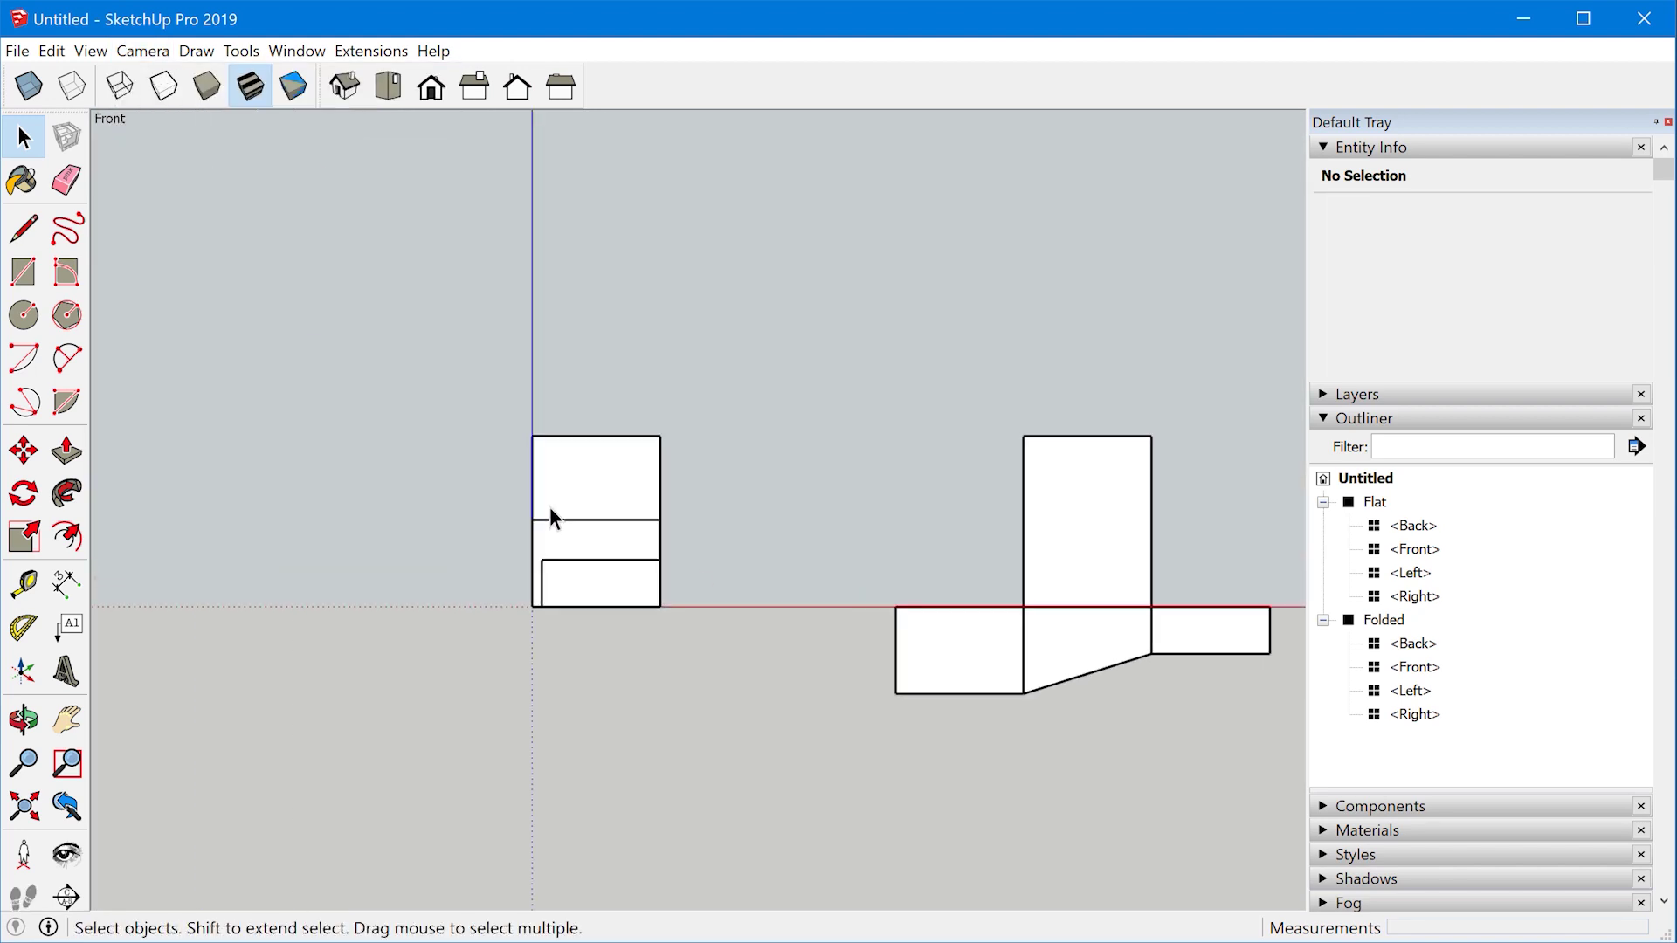
- Turn on X-ray display so the overlapping panels show through each other
scroll(524, 522, down, 2)
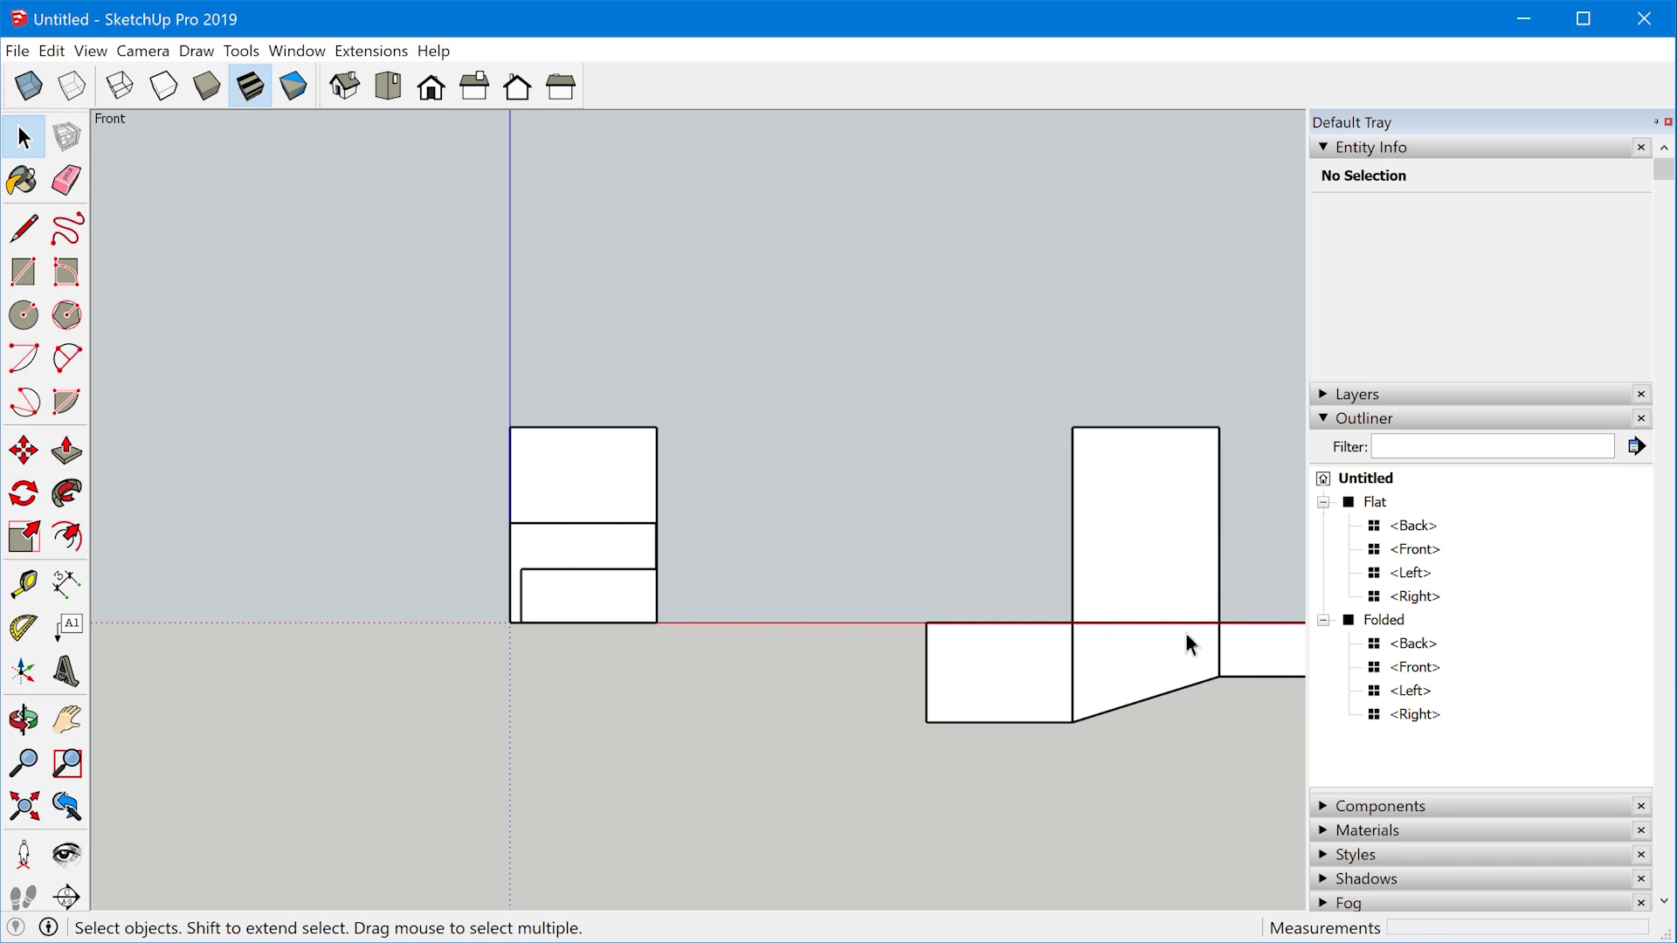
scroll(651, 545, down, 1)
scroll(1060, 576, up, 1)
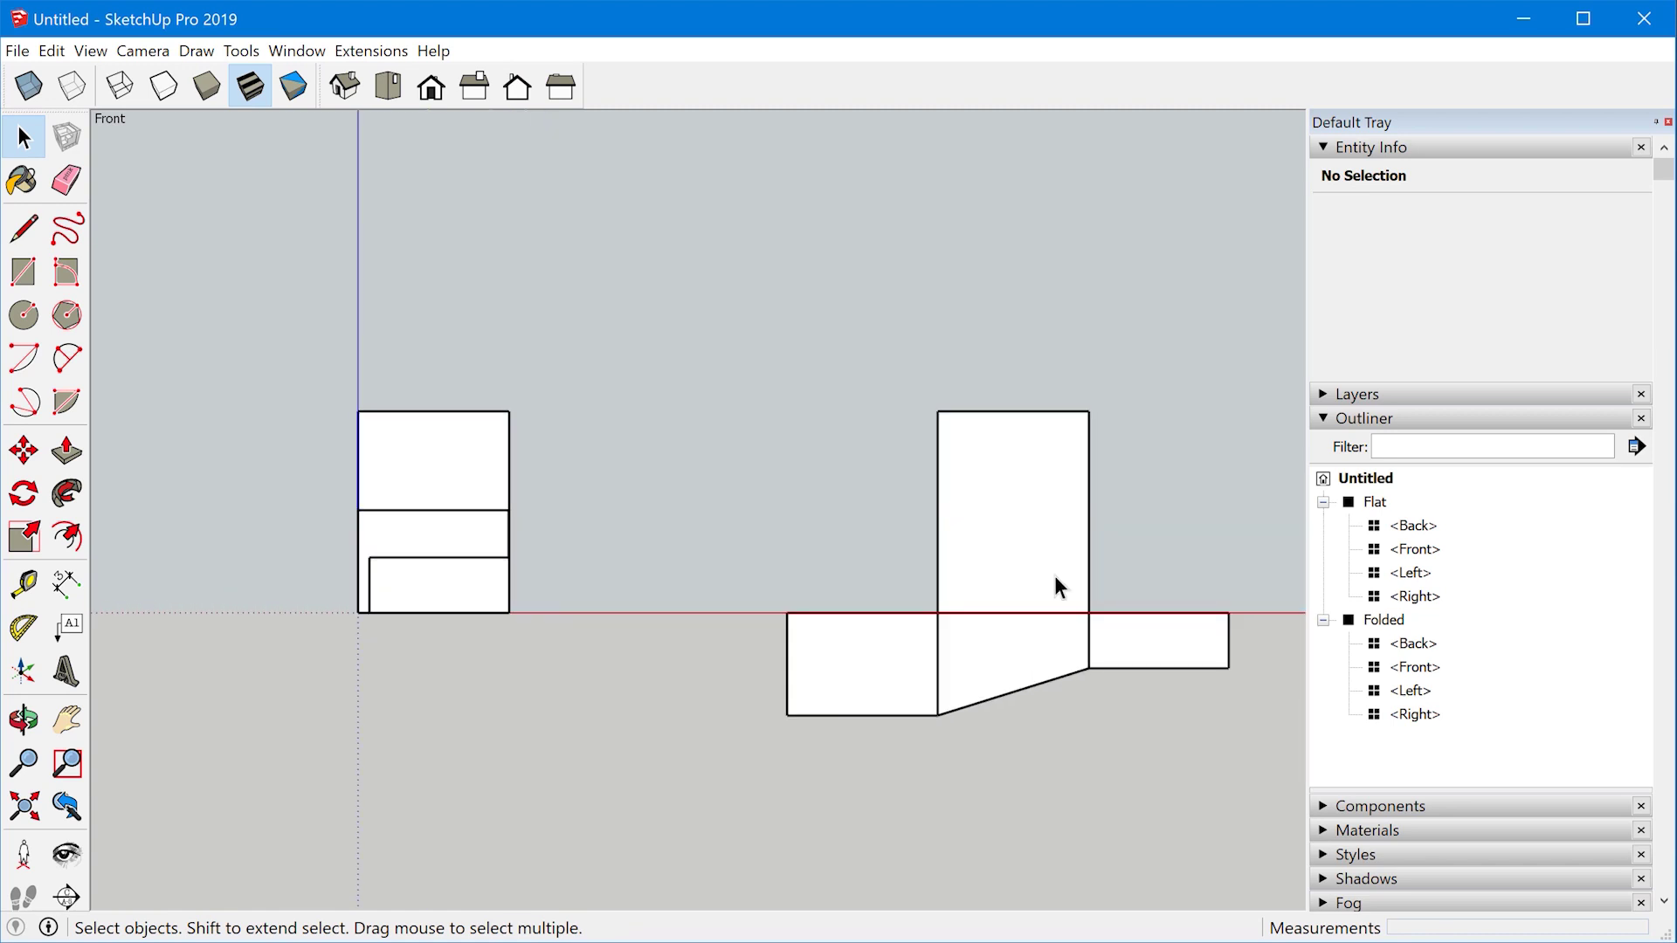
click(26, 91)
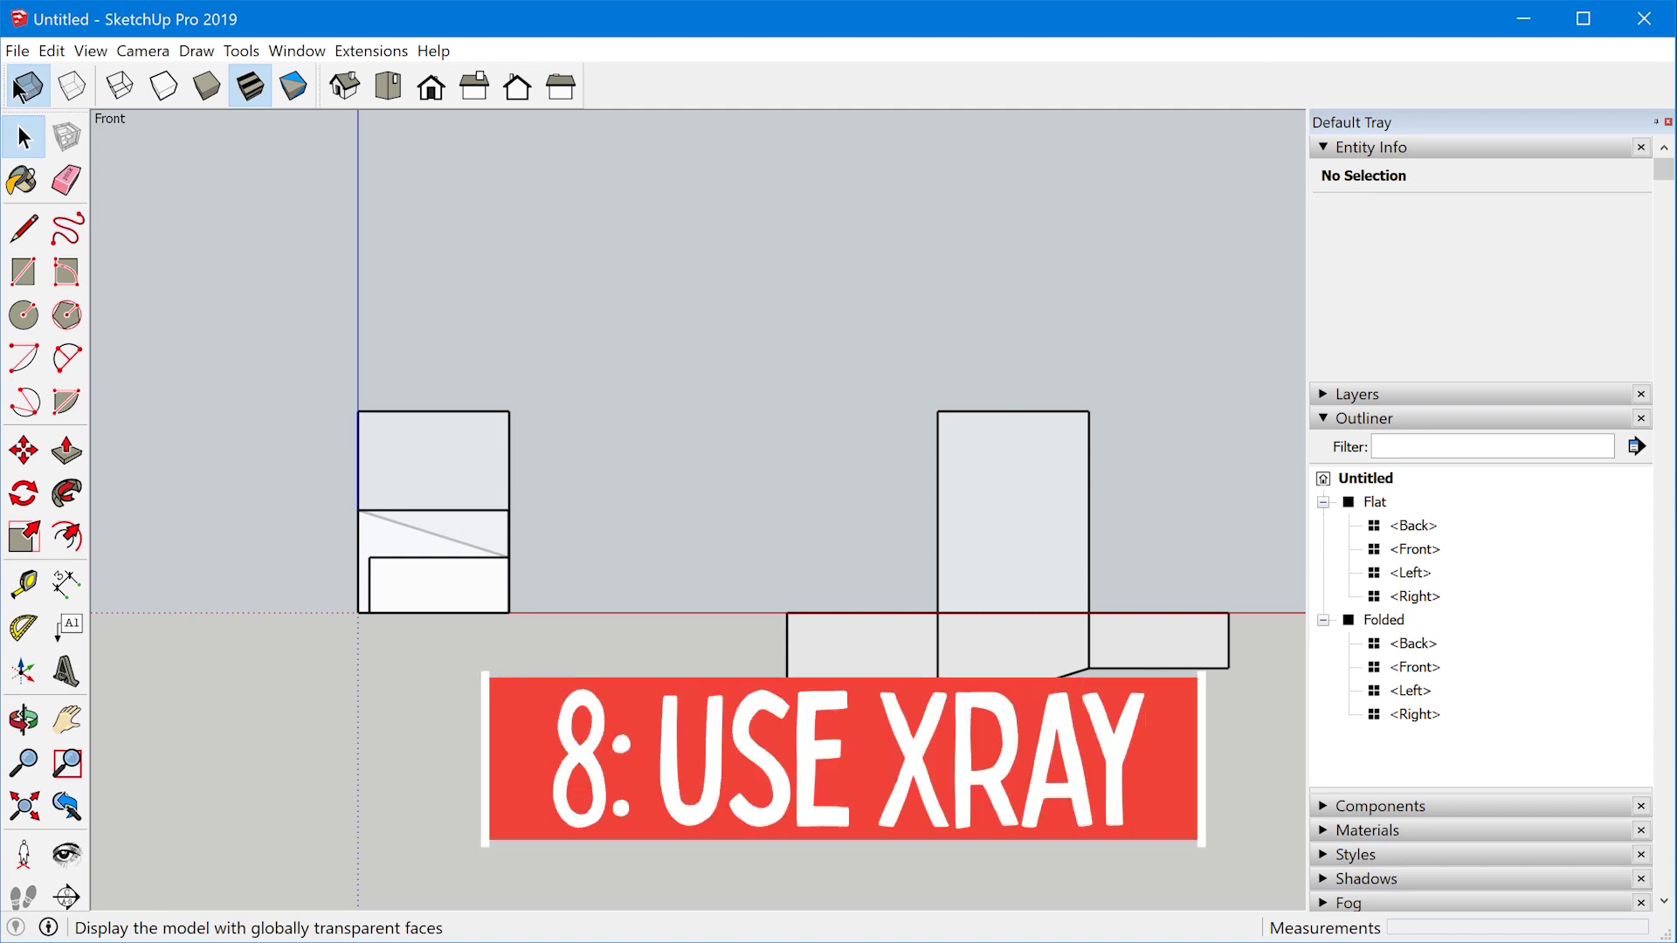
- Look through the available toolbars for Styles, and expand the Styles settings in place of the Outliner
right_click(728, 84)
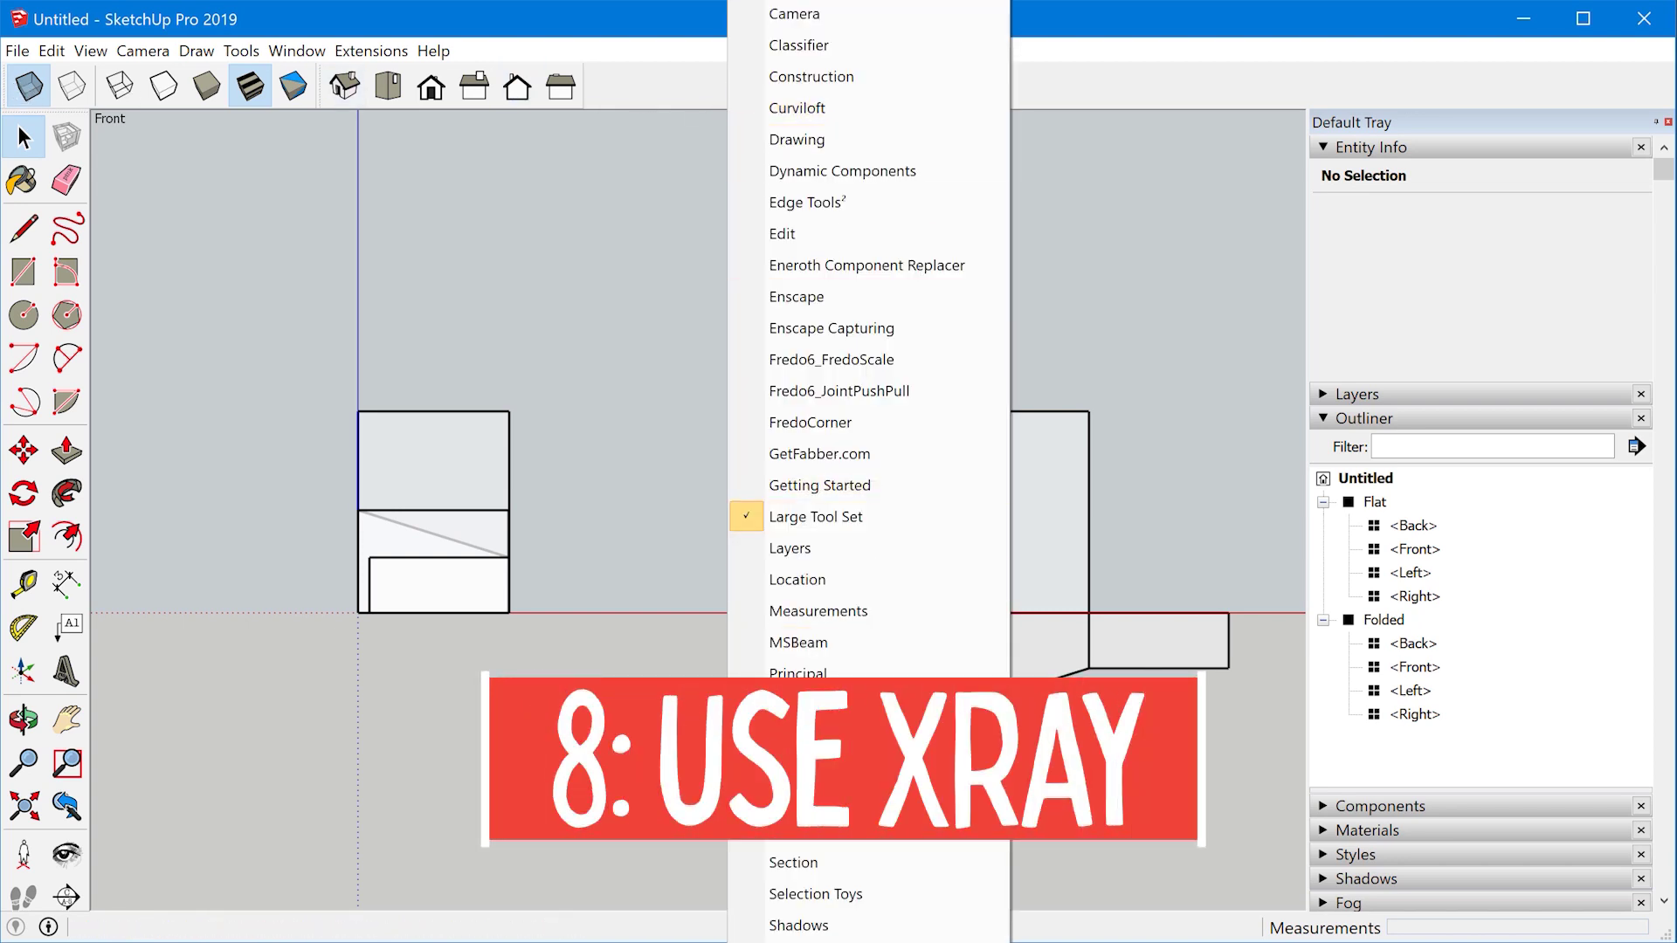
scroll(872, 843, down, 3)
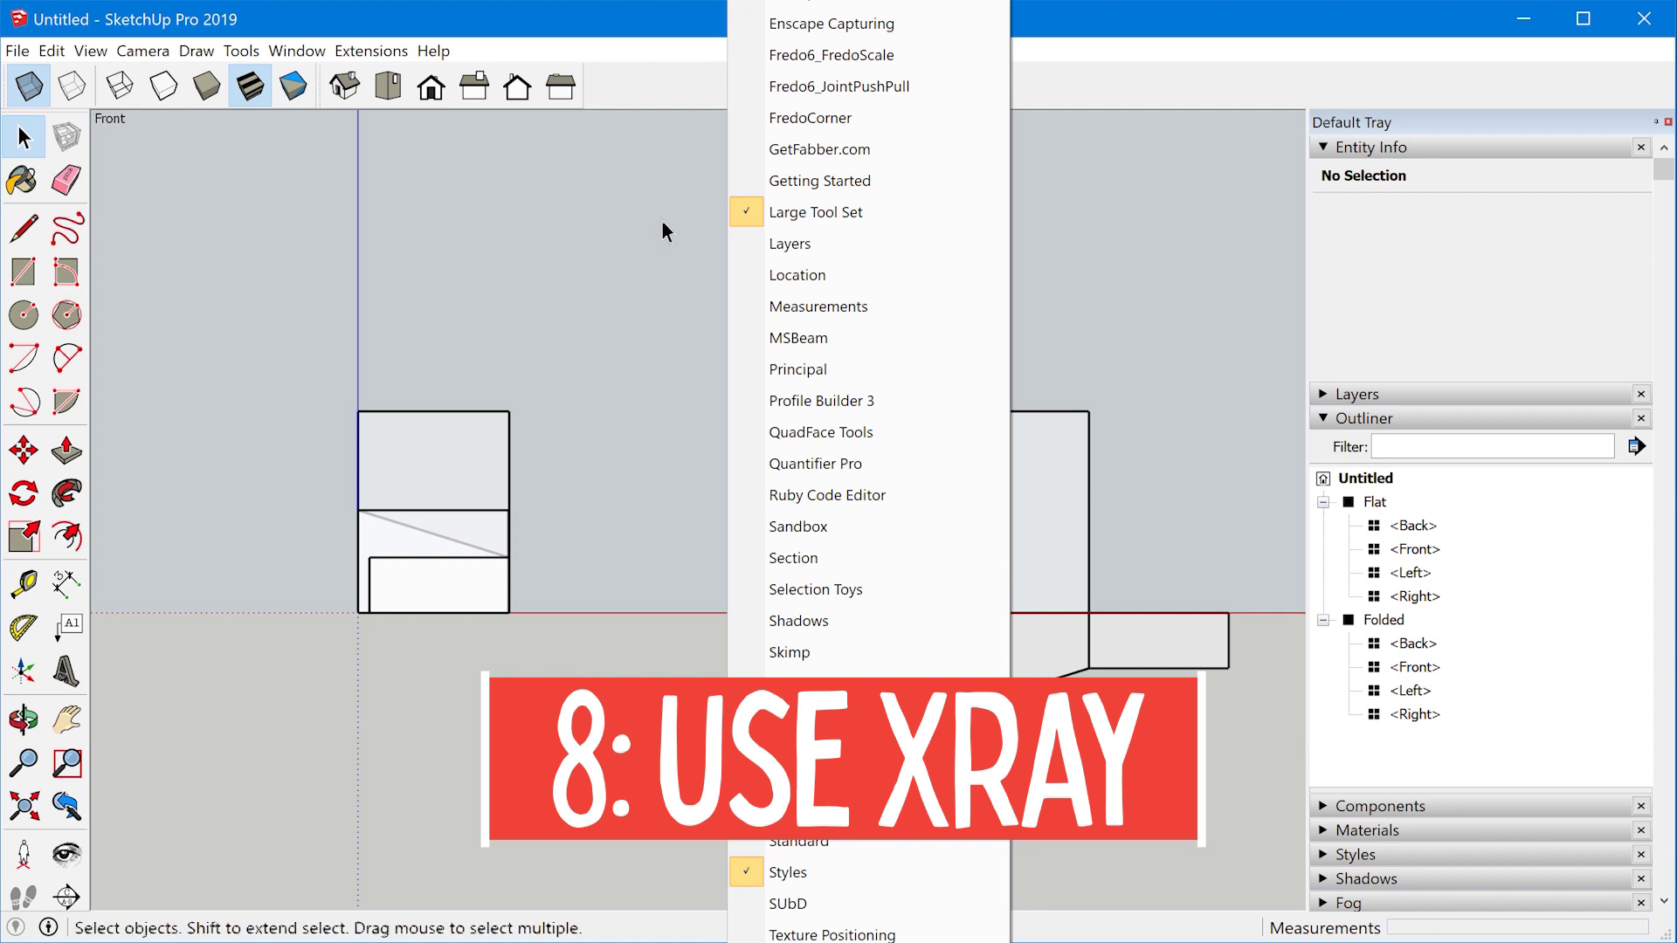
click(607, 74)
click(1356, 417)
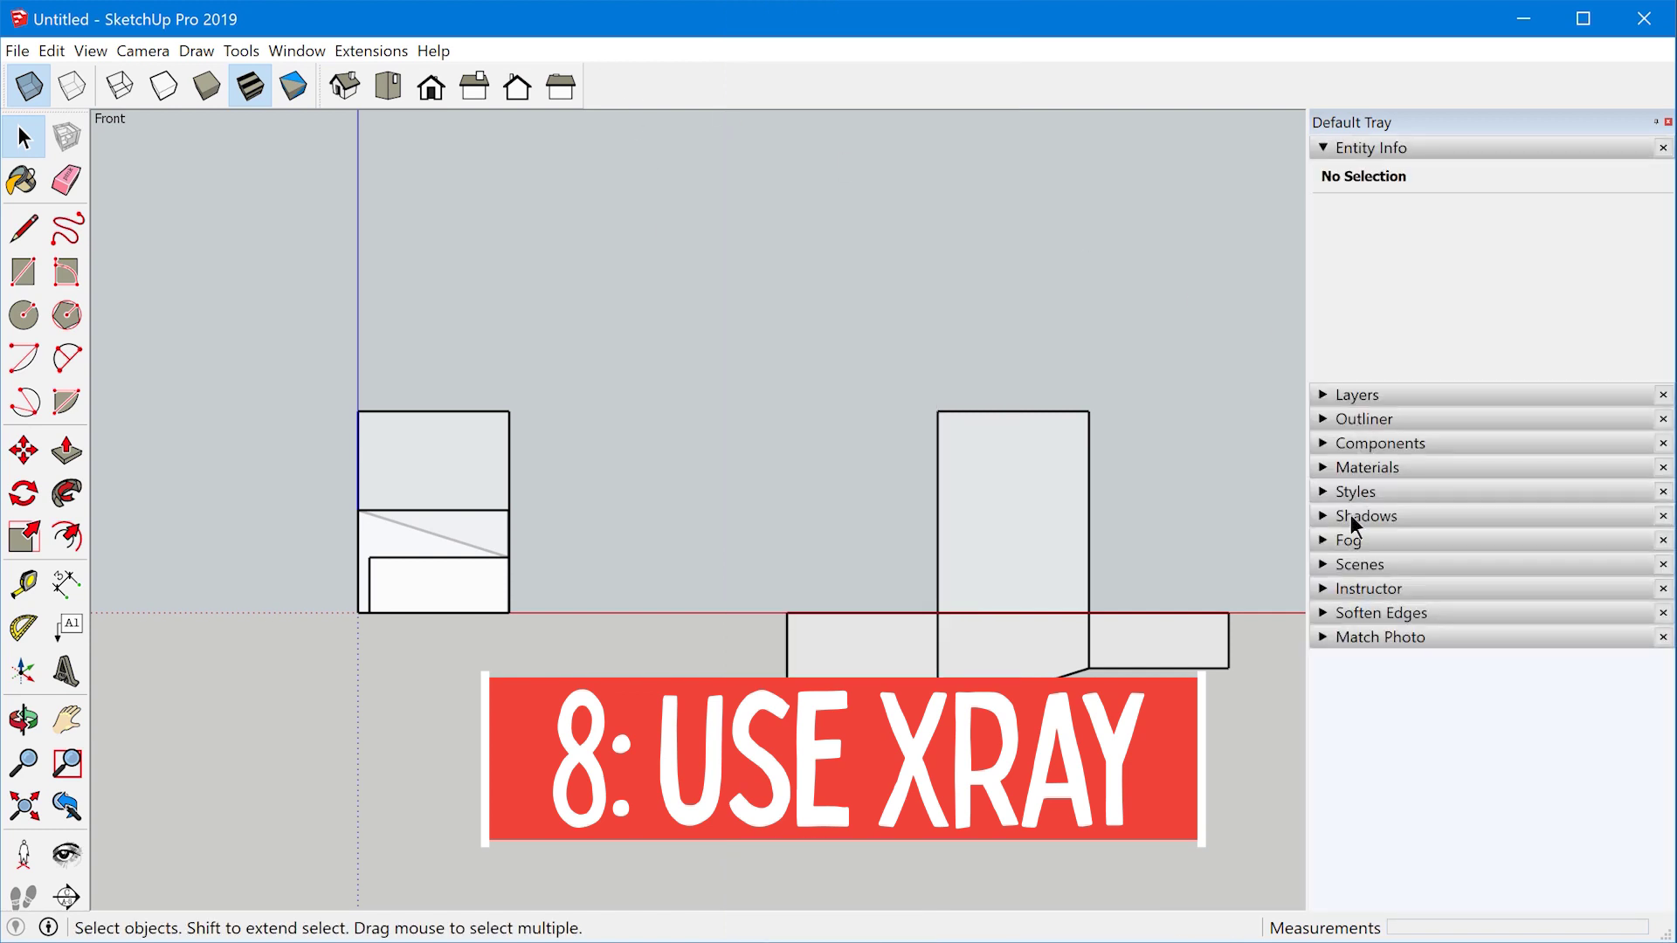
click(1350, 491)
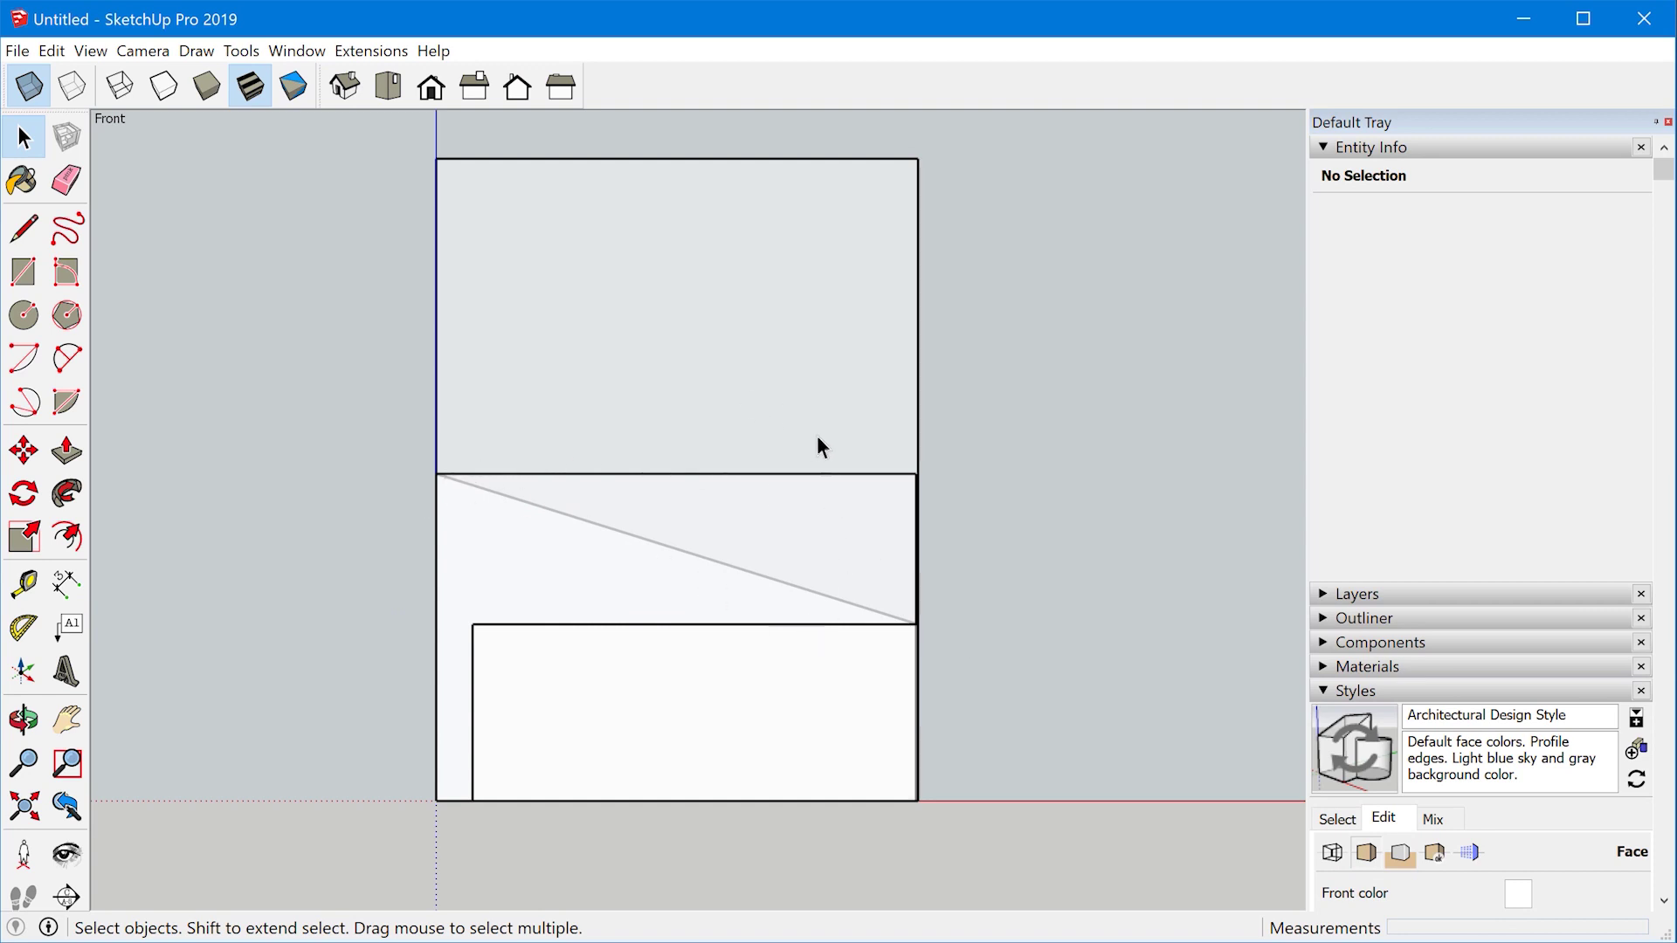
- Open the Back component inside the Folded group and round its upper corner farthest from the origin with a tangent arc of about 5/8" radius
click(717, 662)
double_click(717, 670)
click(925, 306)
double_click(919, 294)
double_click(918, 294)
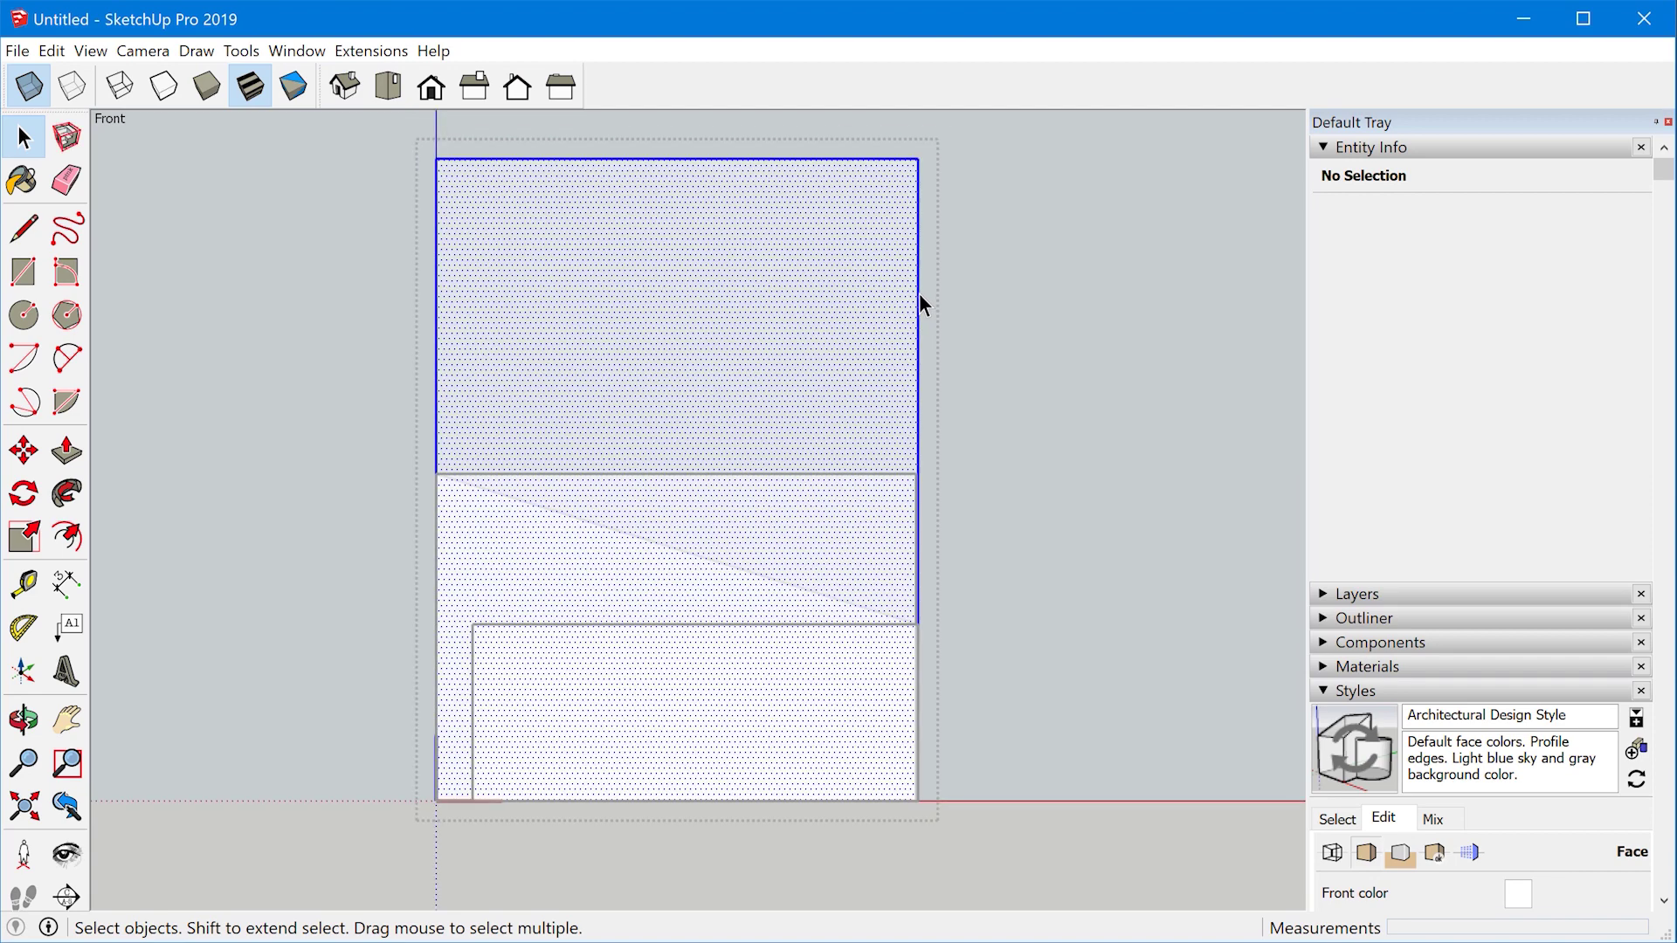
key(a)
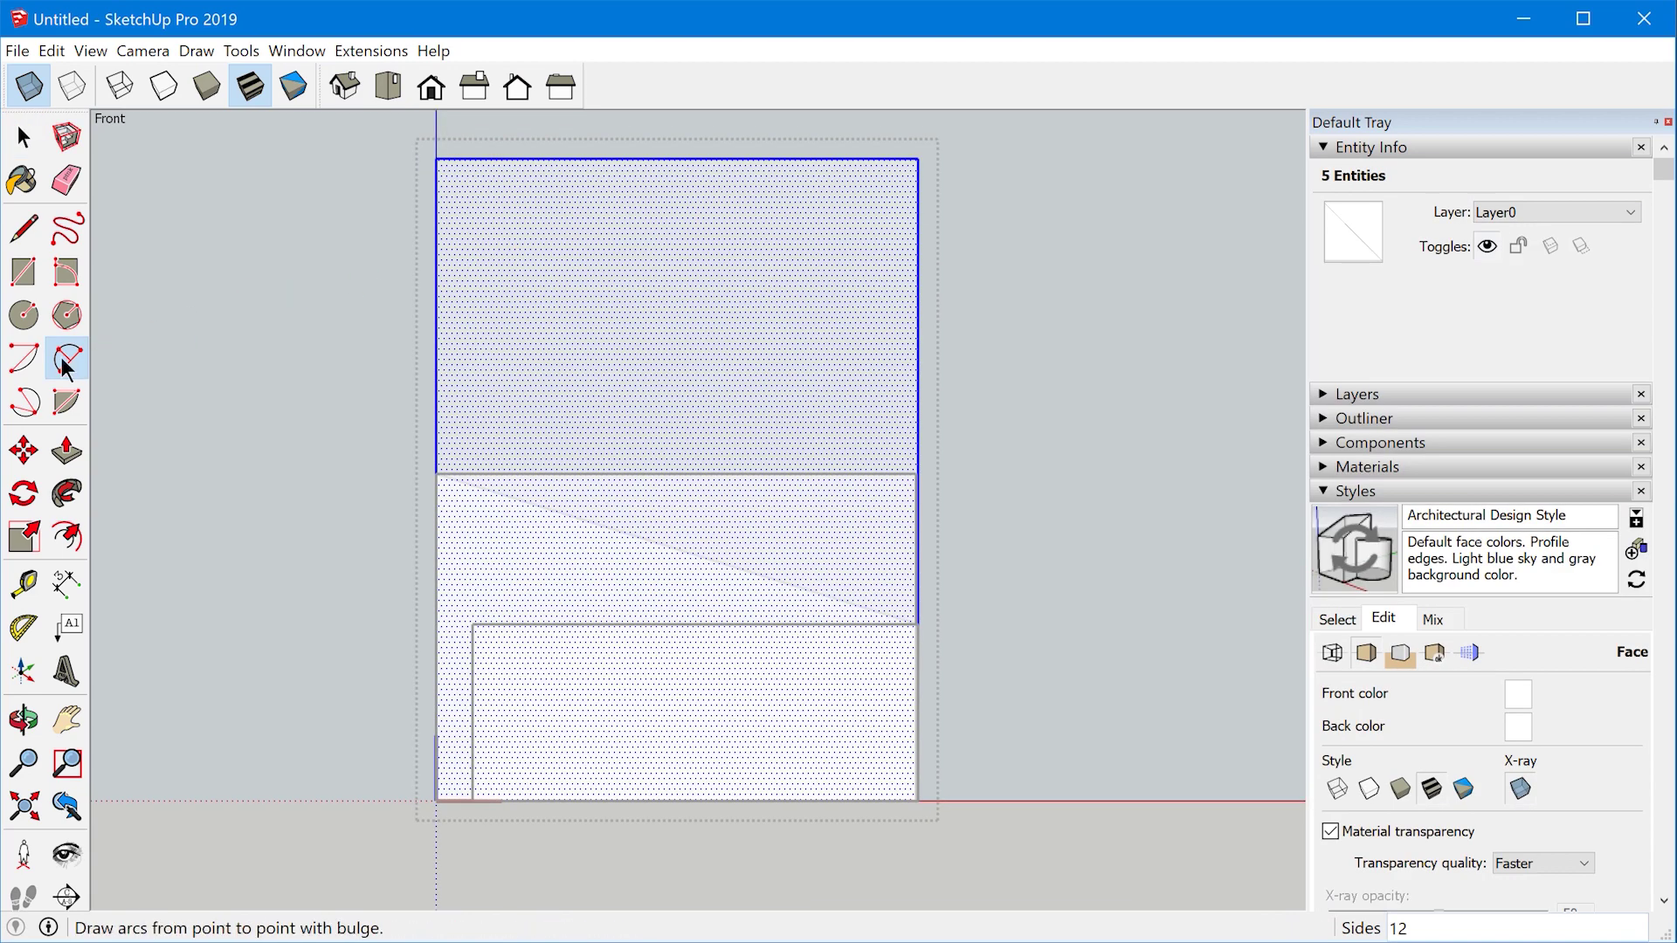
click(816, 158)
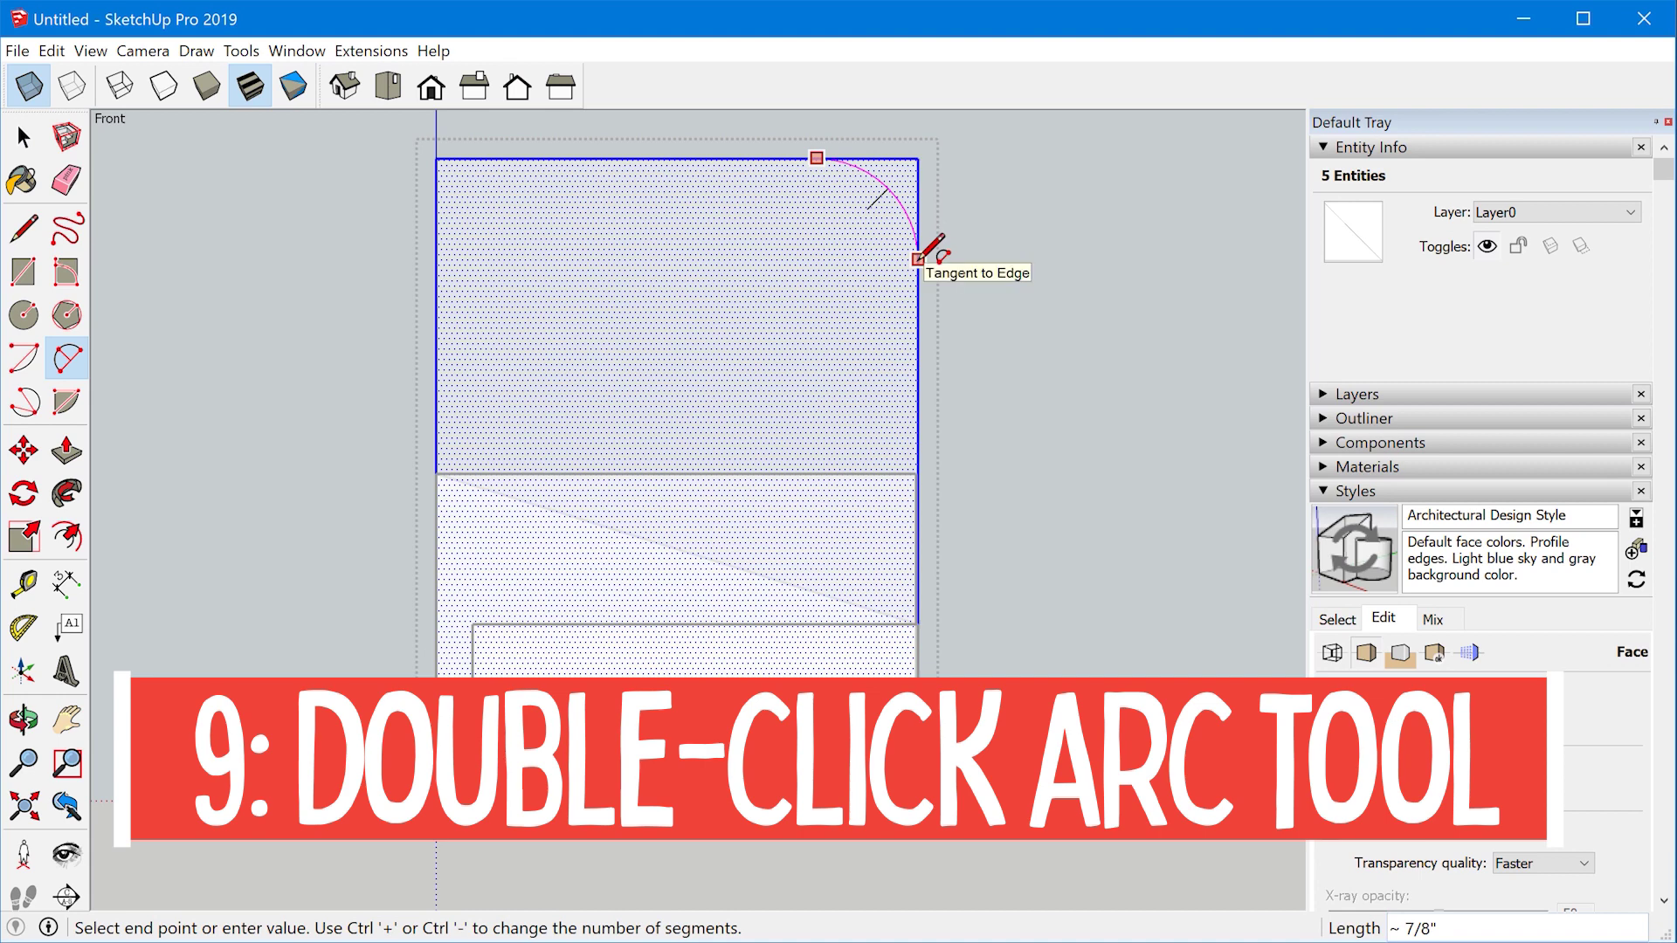
click(918, 258)
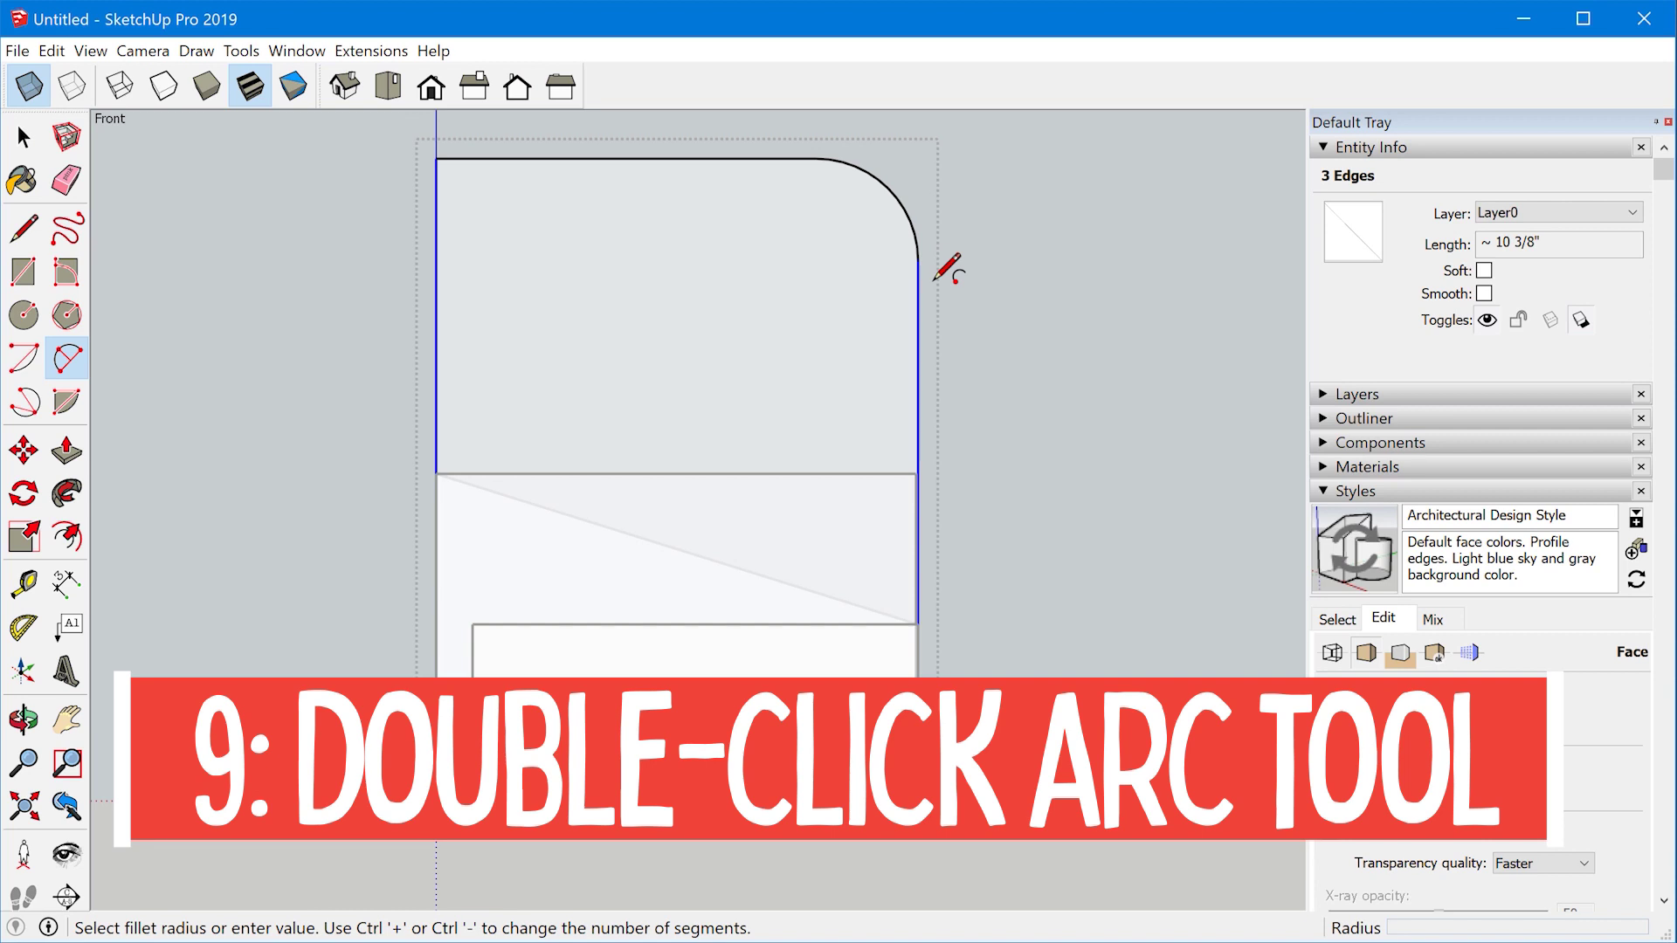
double_click(914, 234)
- Set the number of segments of the Back panel's corner arc to 6
key(space)
click(914, 233)
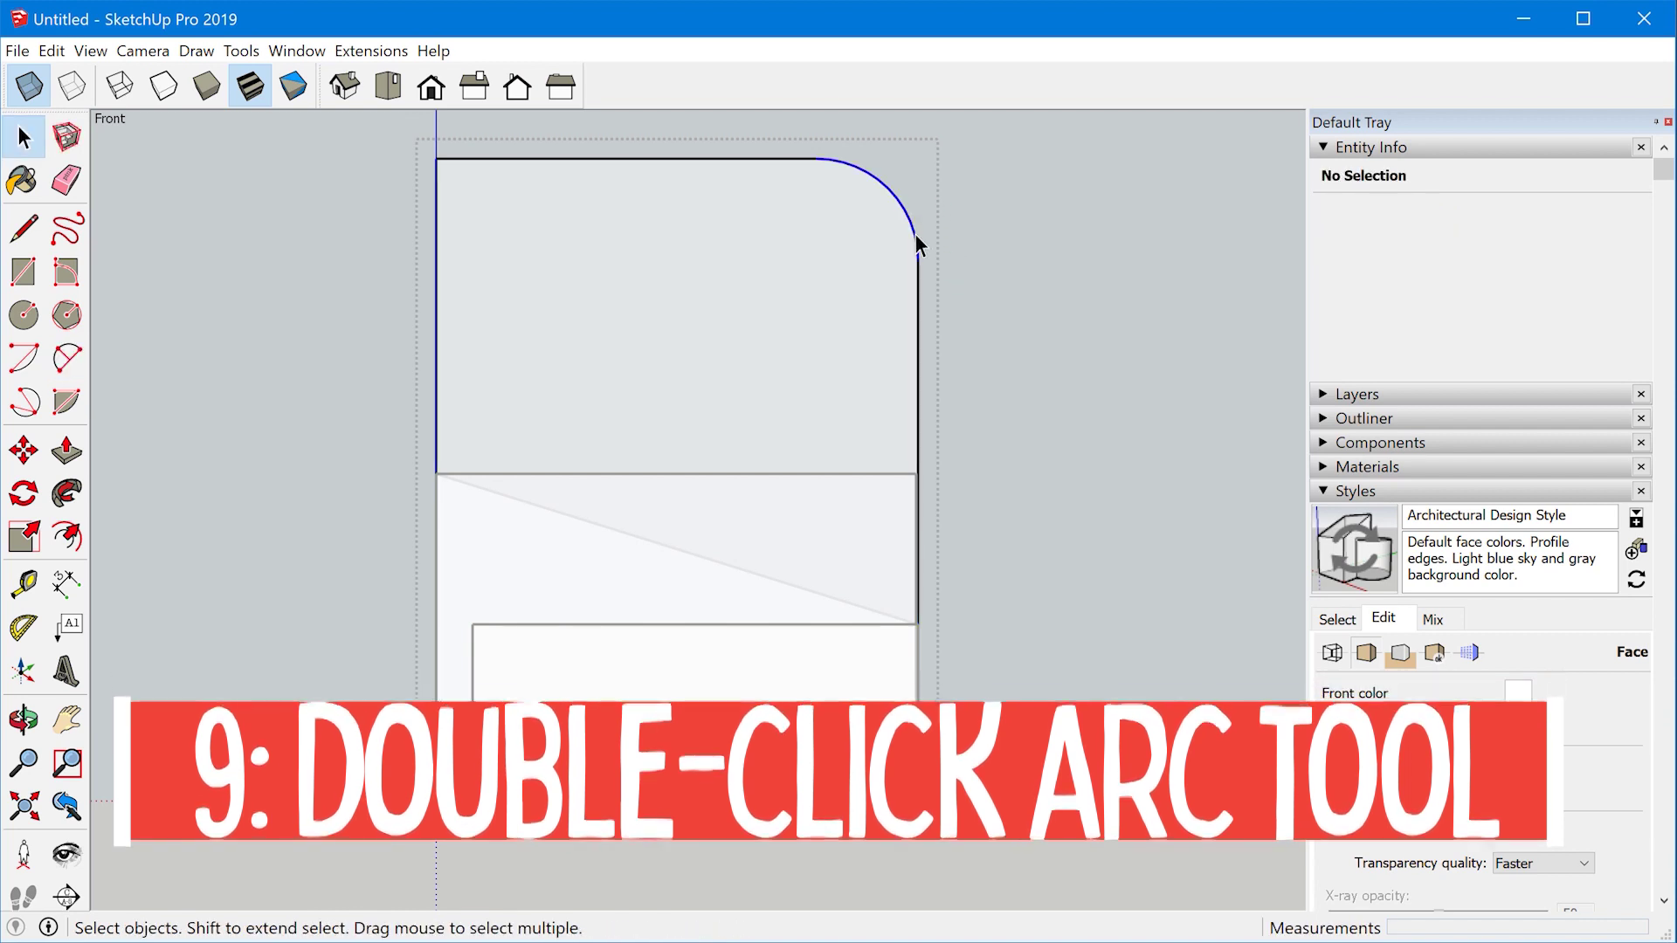
double_click(1490, 270)
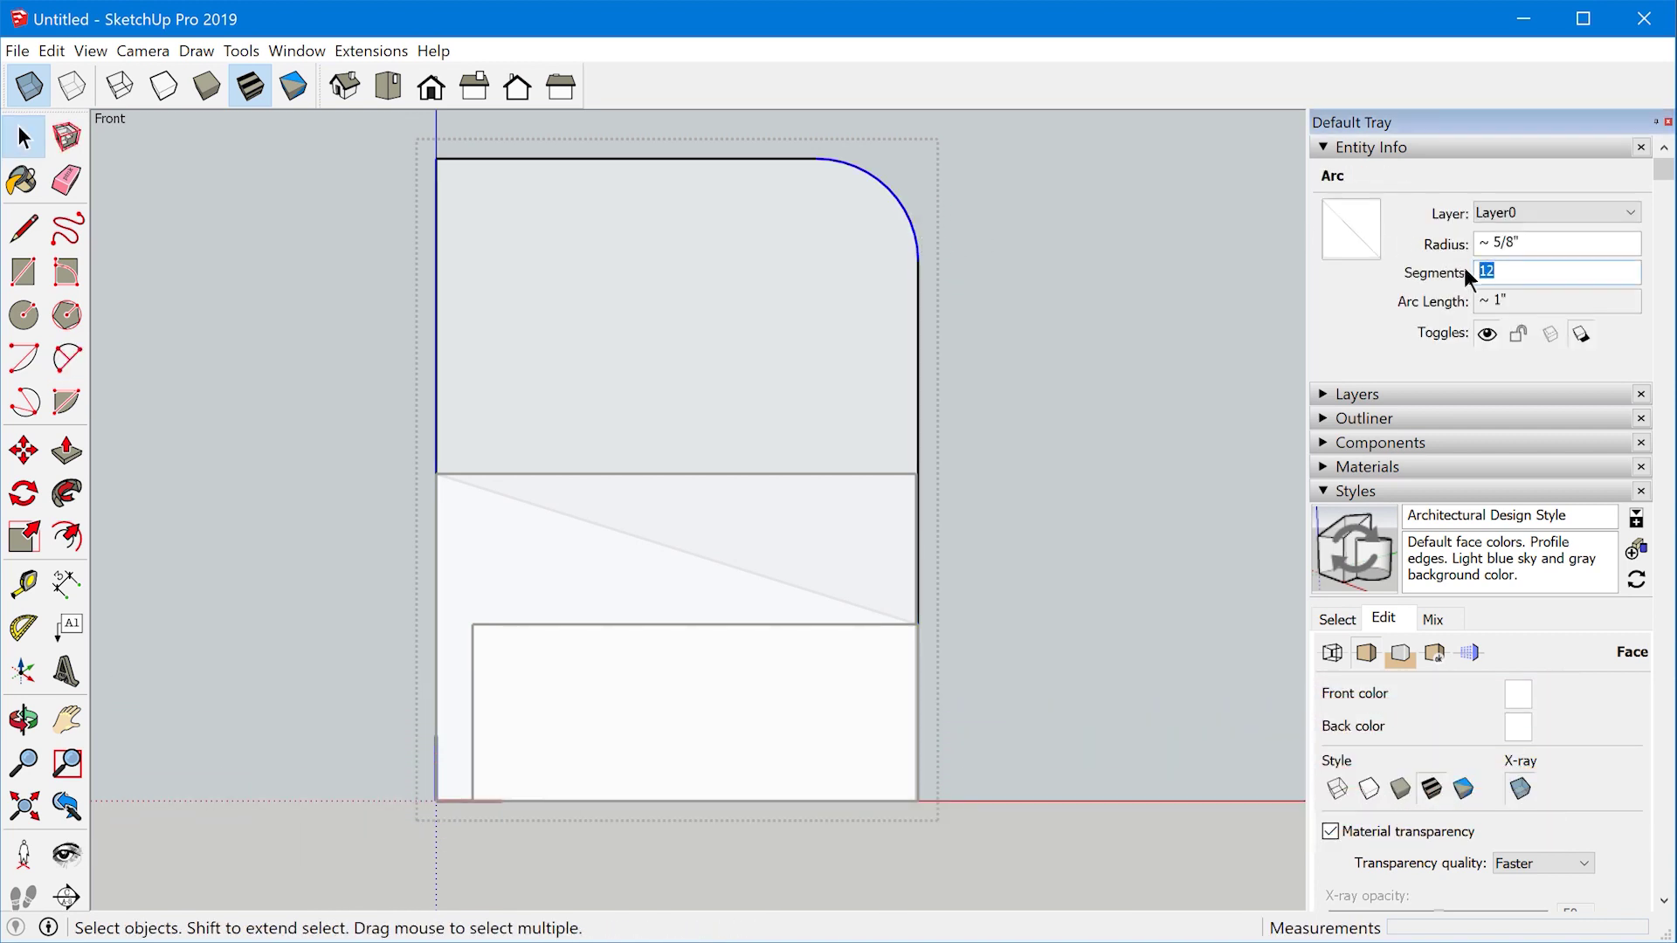
text(6)
key(Return)
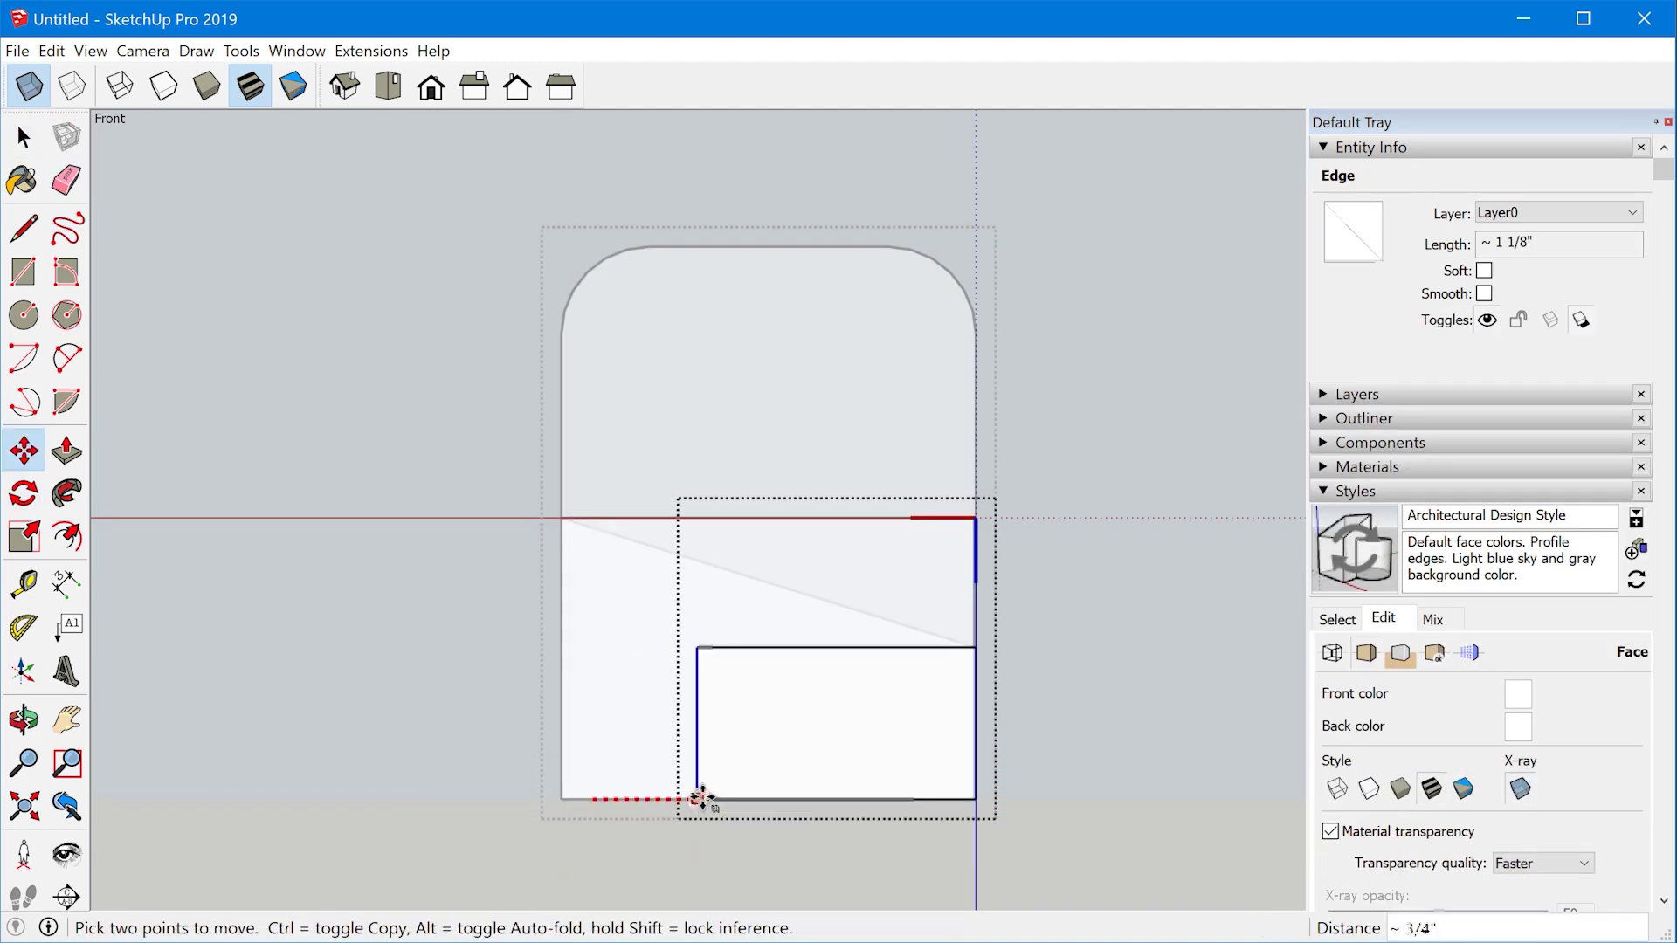
- Shorten the Right component by moving its free vertical edge inward about 3/4", and place a vertical guide parallel to that edge
click(711, 798)
key(t)
click(711, 725)
click(815, 799)
- Shape a rounded tab on the Right component with a slit line along the guide and a tangent arc, erasing the leftover lower edge
key(l)
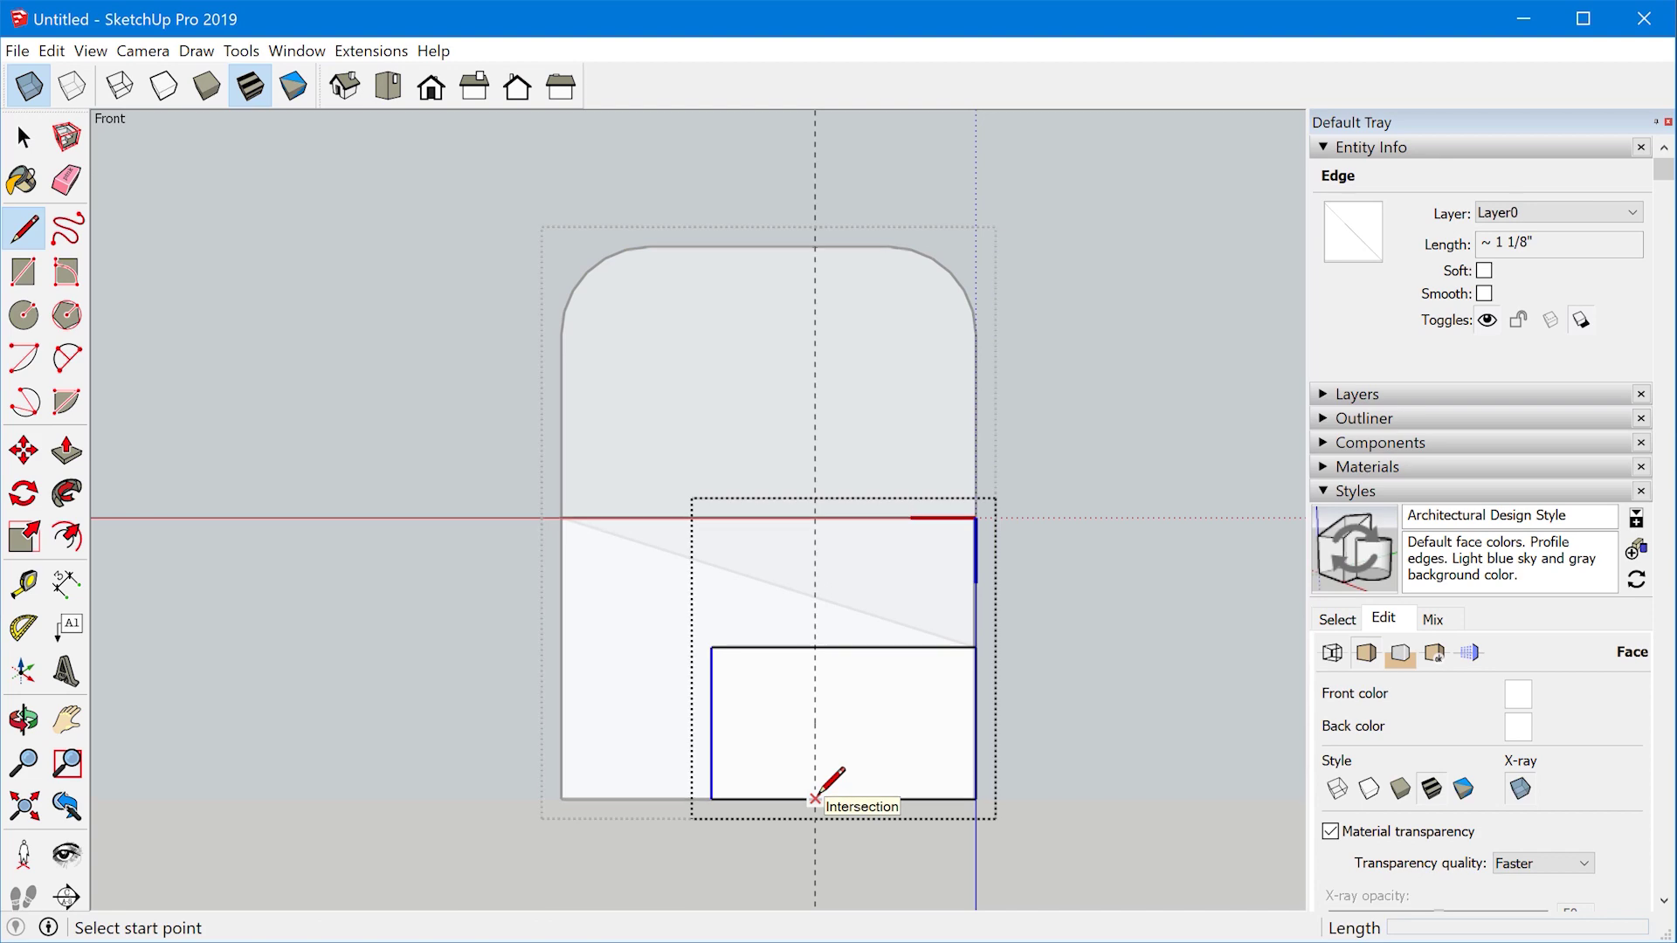
click(815, 798)
click(814, 725)
key(a)
click(710, 747)
click(815, 747)
key(e)
click(762, 798)
key(space)
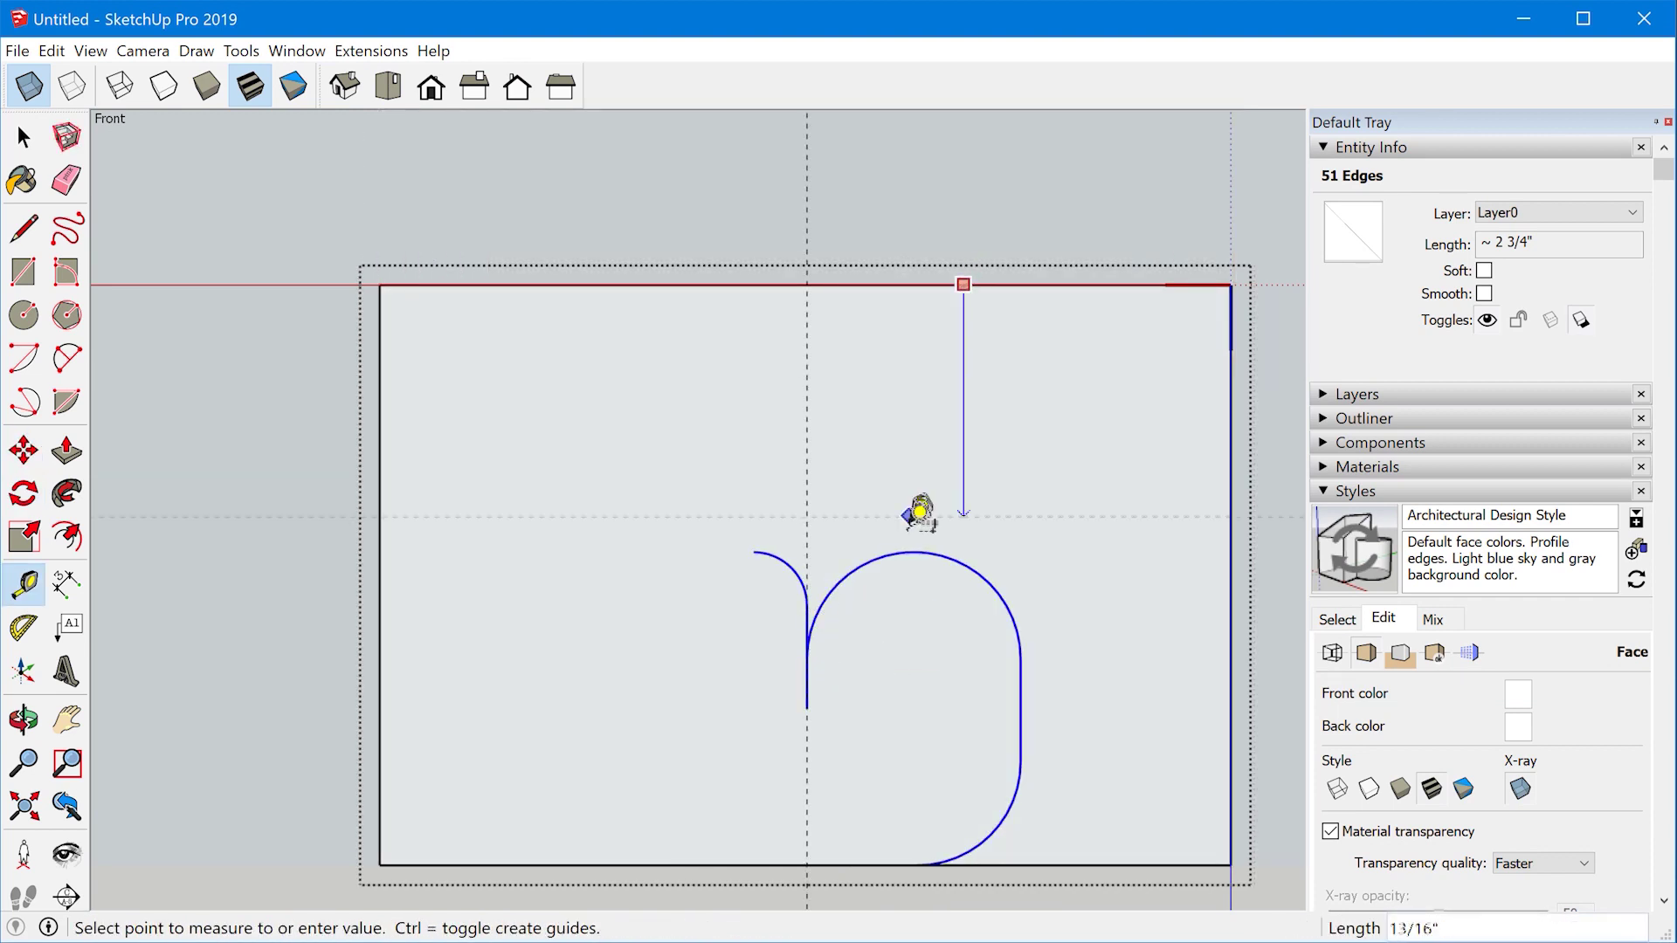
- Place a horizontal guide level with the top of the Left flap's rounded tab, and start a line where the guides cross the Back panel's side edge
click(807, 552)
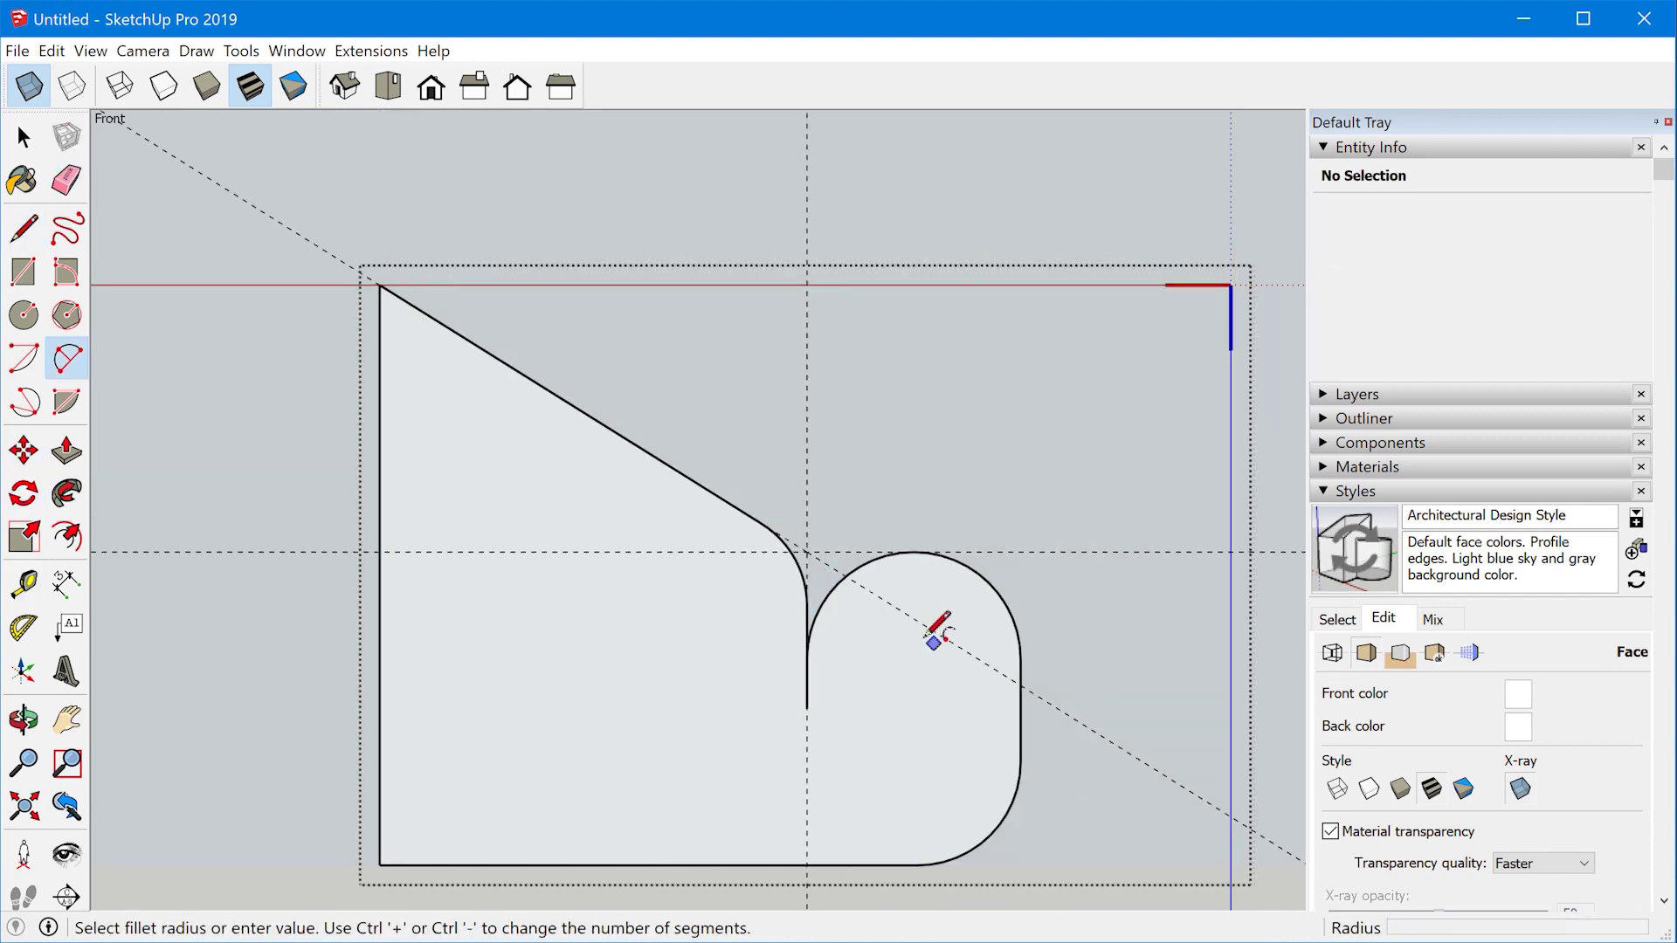
click(110, 256)
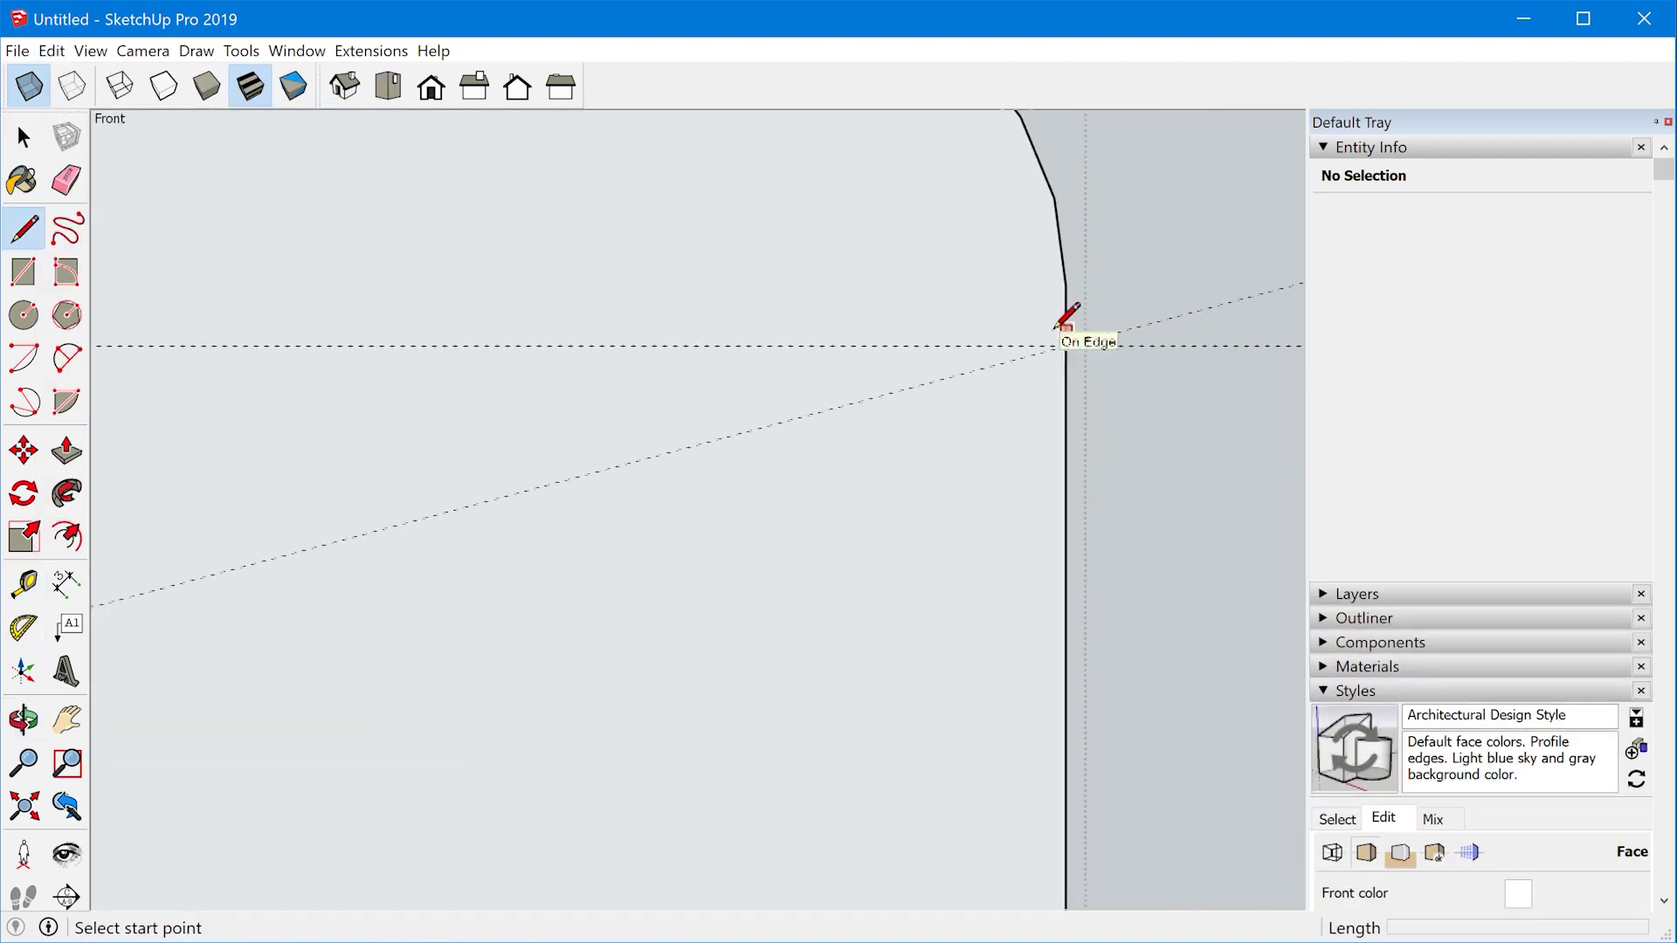
click(1066, 345)
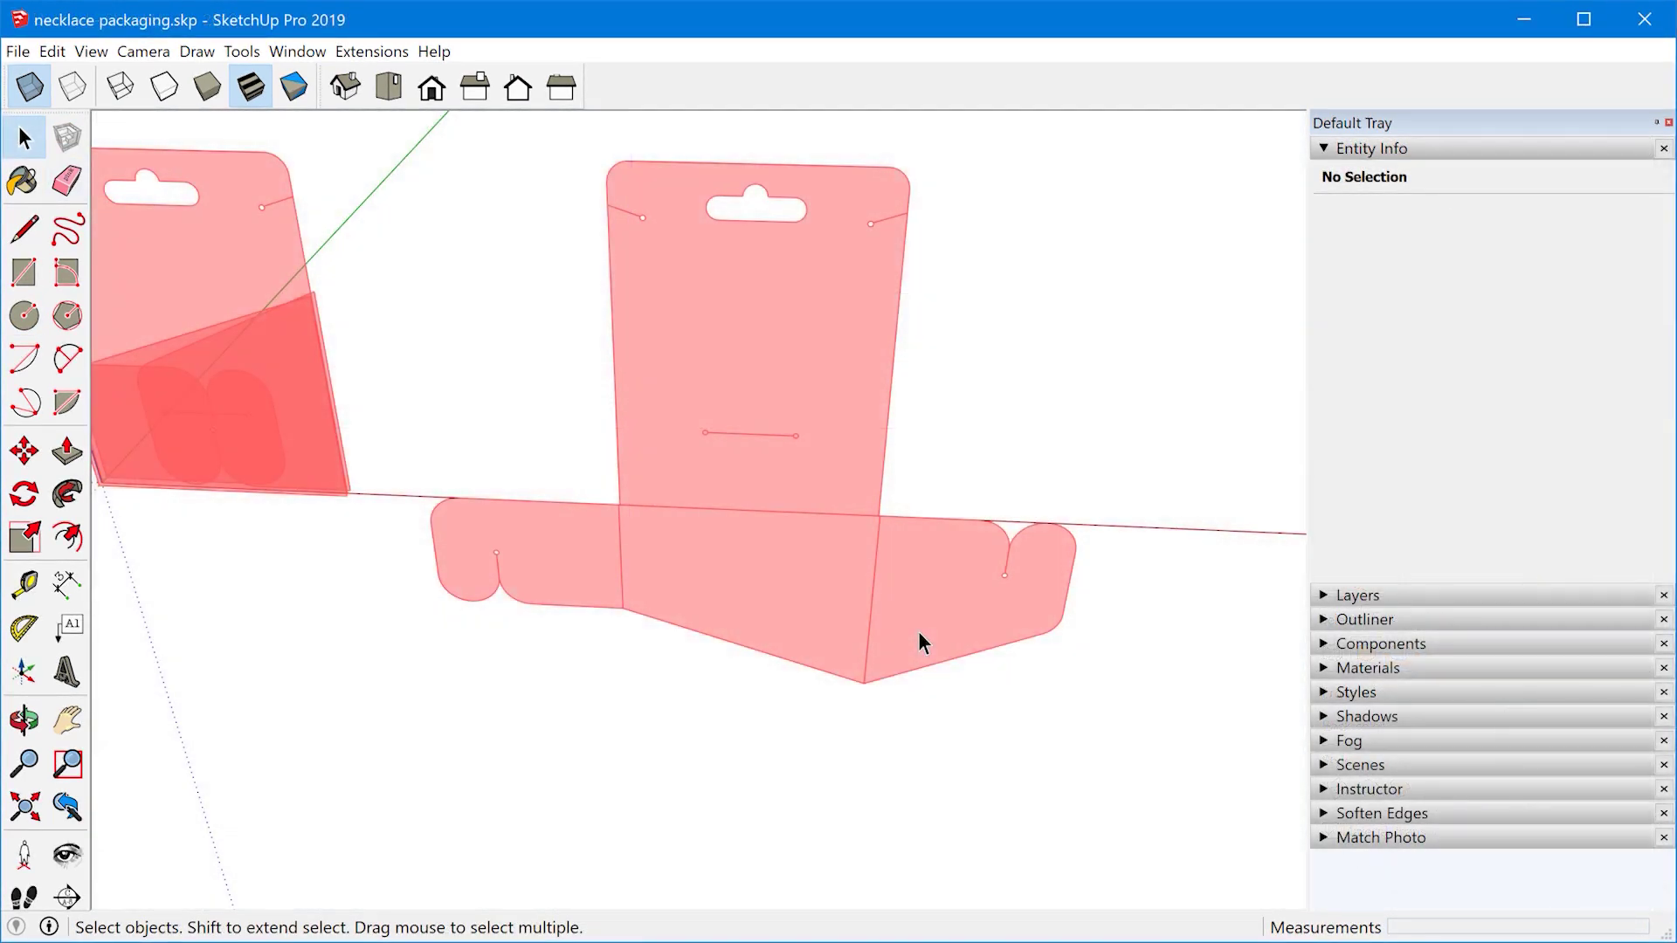
- Copy the Unfolded group about 8.88" along the red axis, away from the folded model
scroll(919, 632, down, 5)
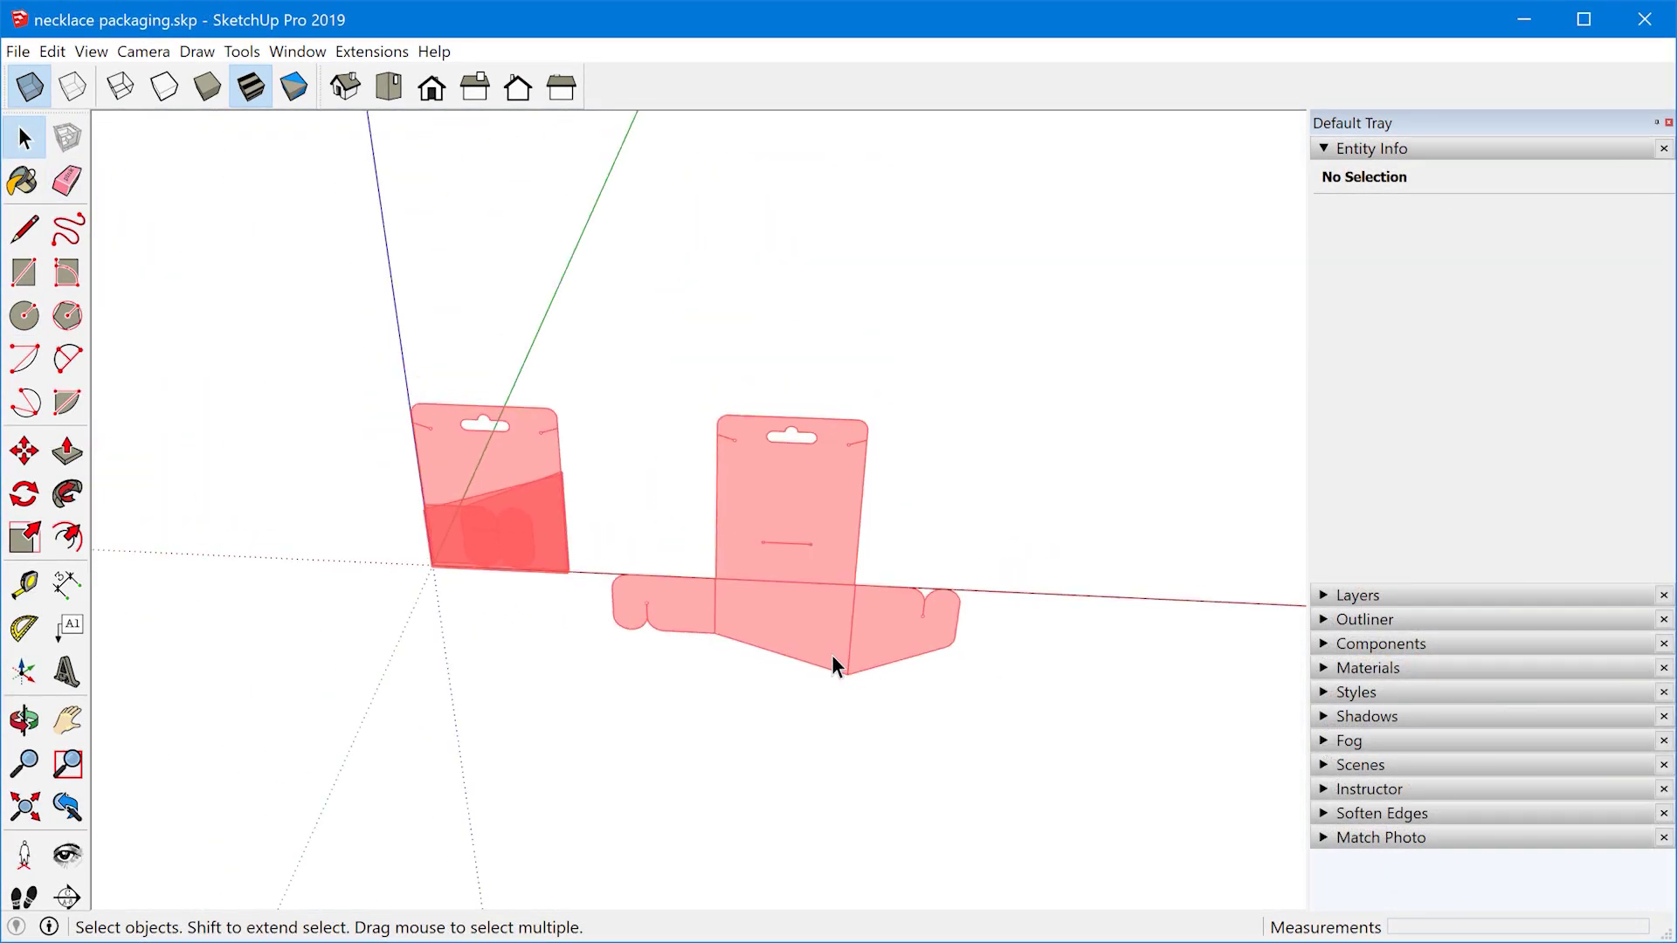
middle_drag(836, 658, 849, 594)
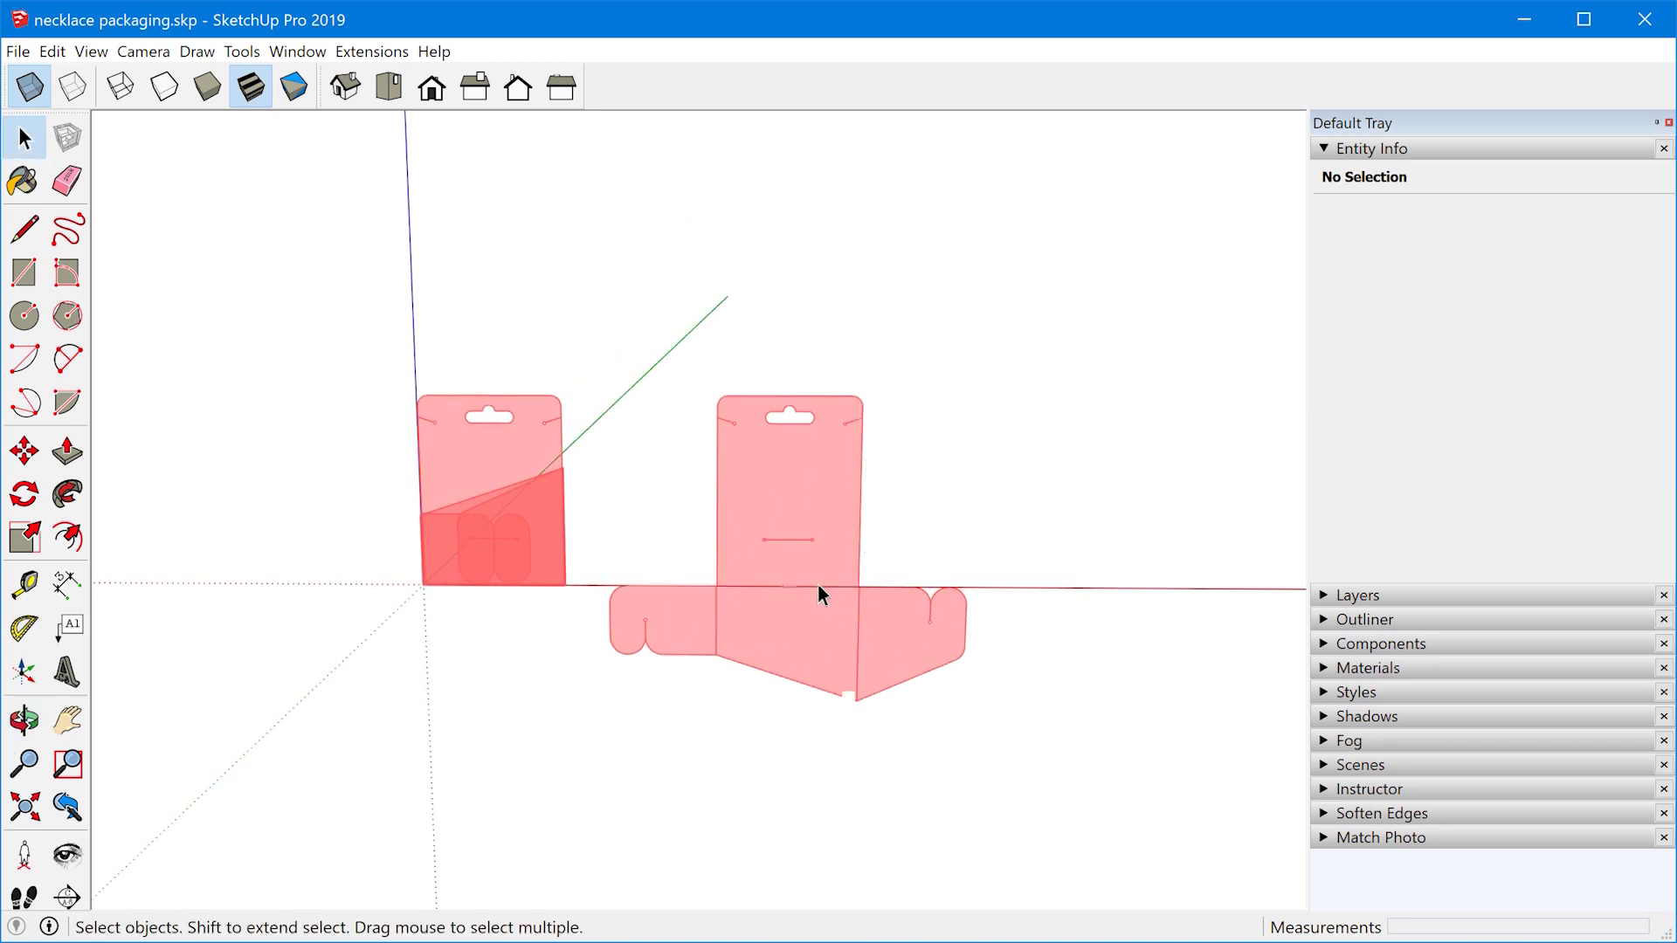
mouse_move(758, 579)
middle_down()
mouse_move(626, 580)
mouse_move(634, 600)
mouse_move(778, 600)
middle_up()
click(779, 600)
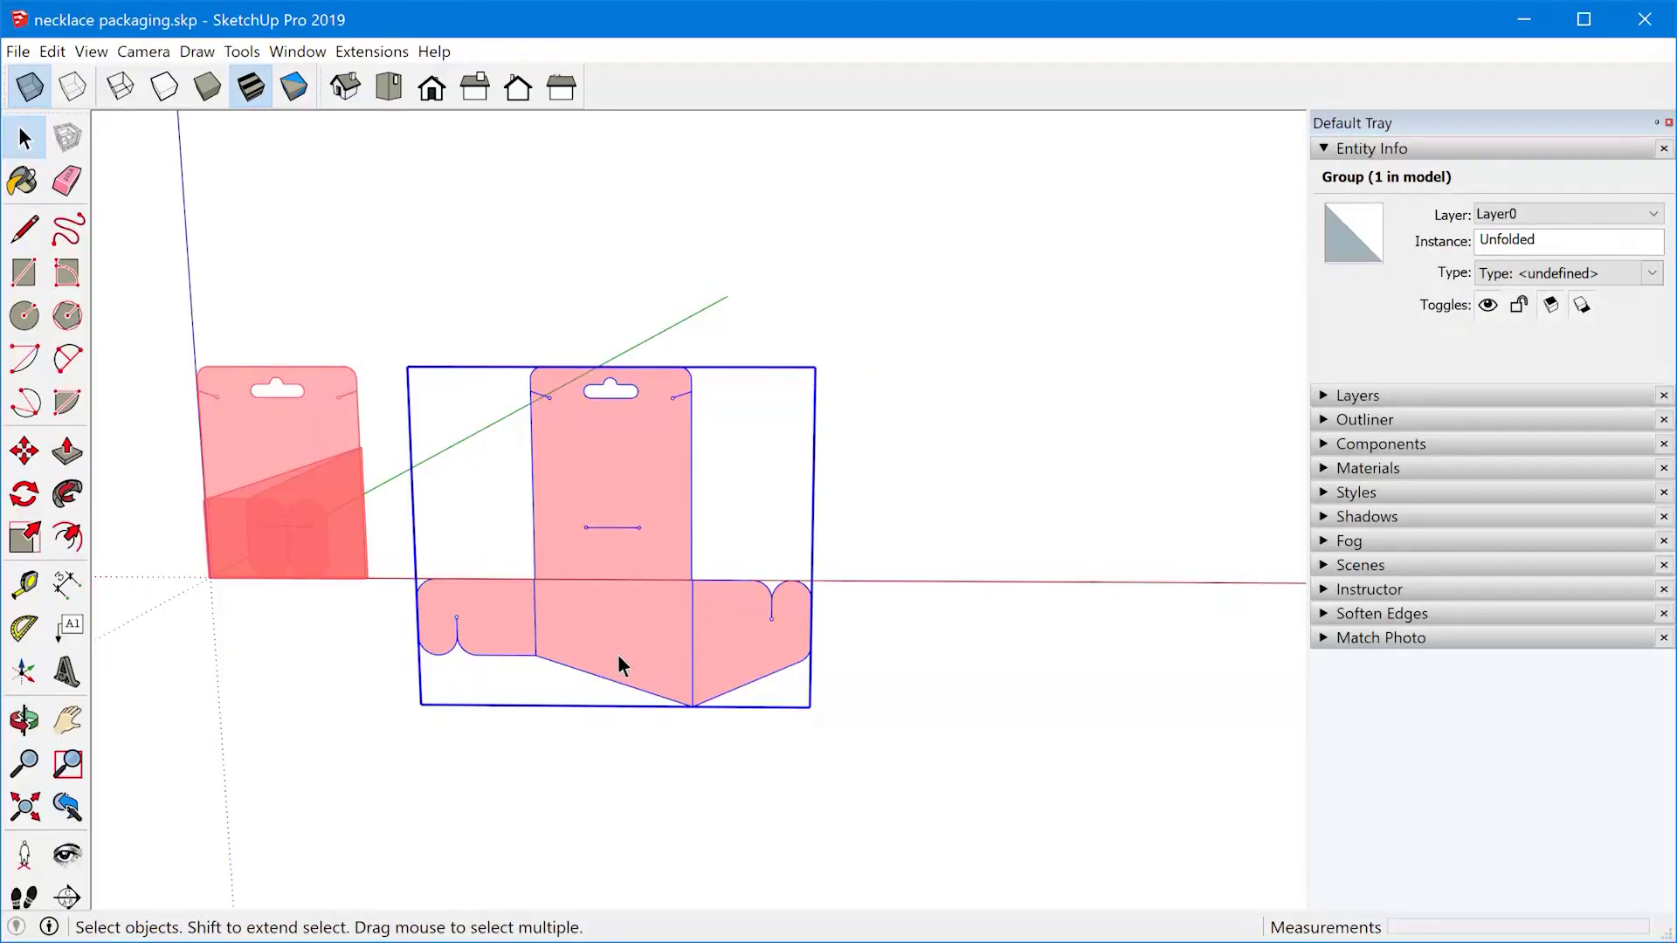
key(m)
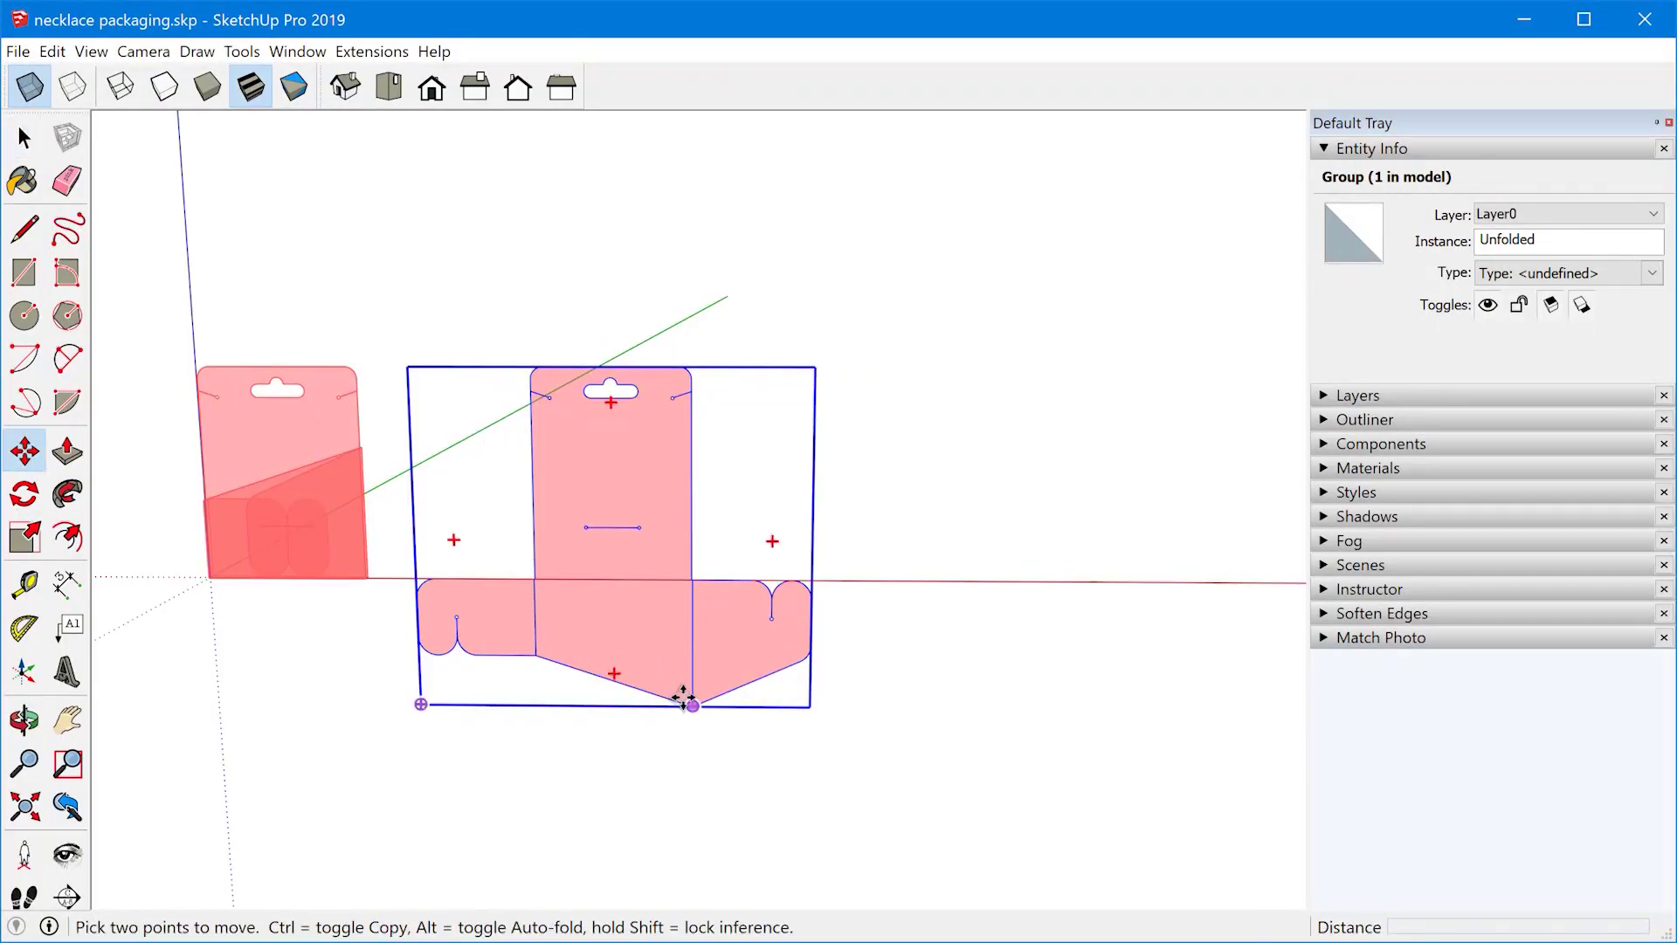
key(ctrl)
click(684, 703)
click(1159, 709)
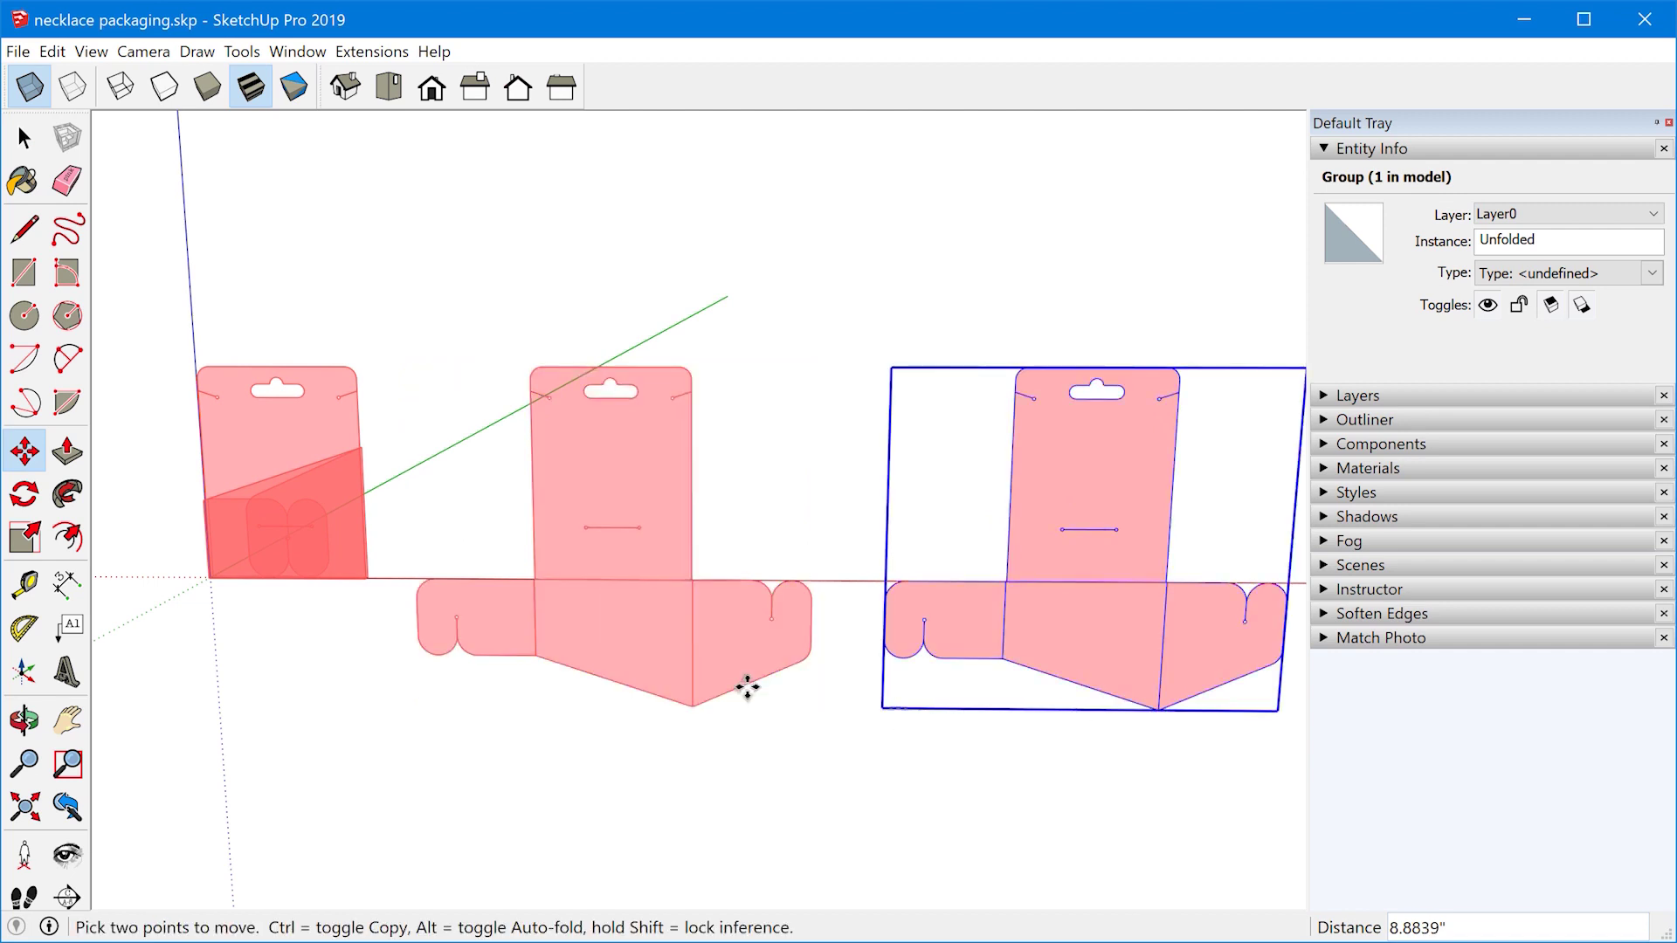
- Explode the copied Unfolded group into its separate components
scroll(535, 637, down, 3)
scroll(752, 449, up, 5)
right_click(753, 453)
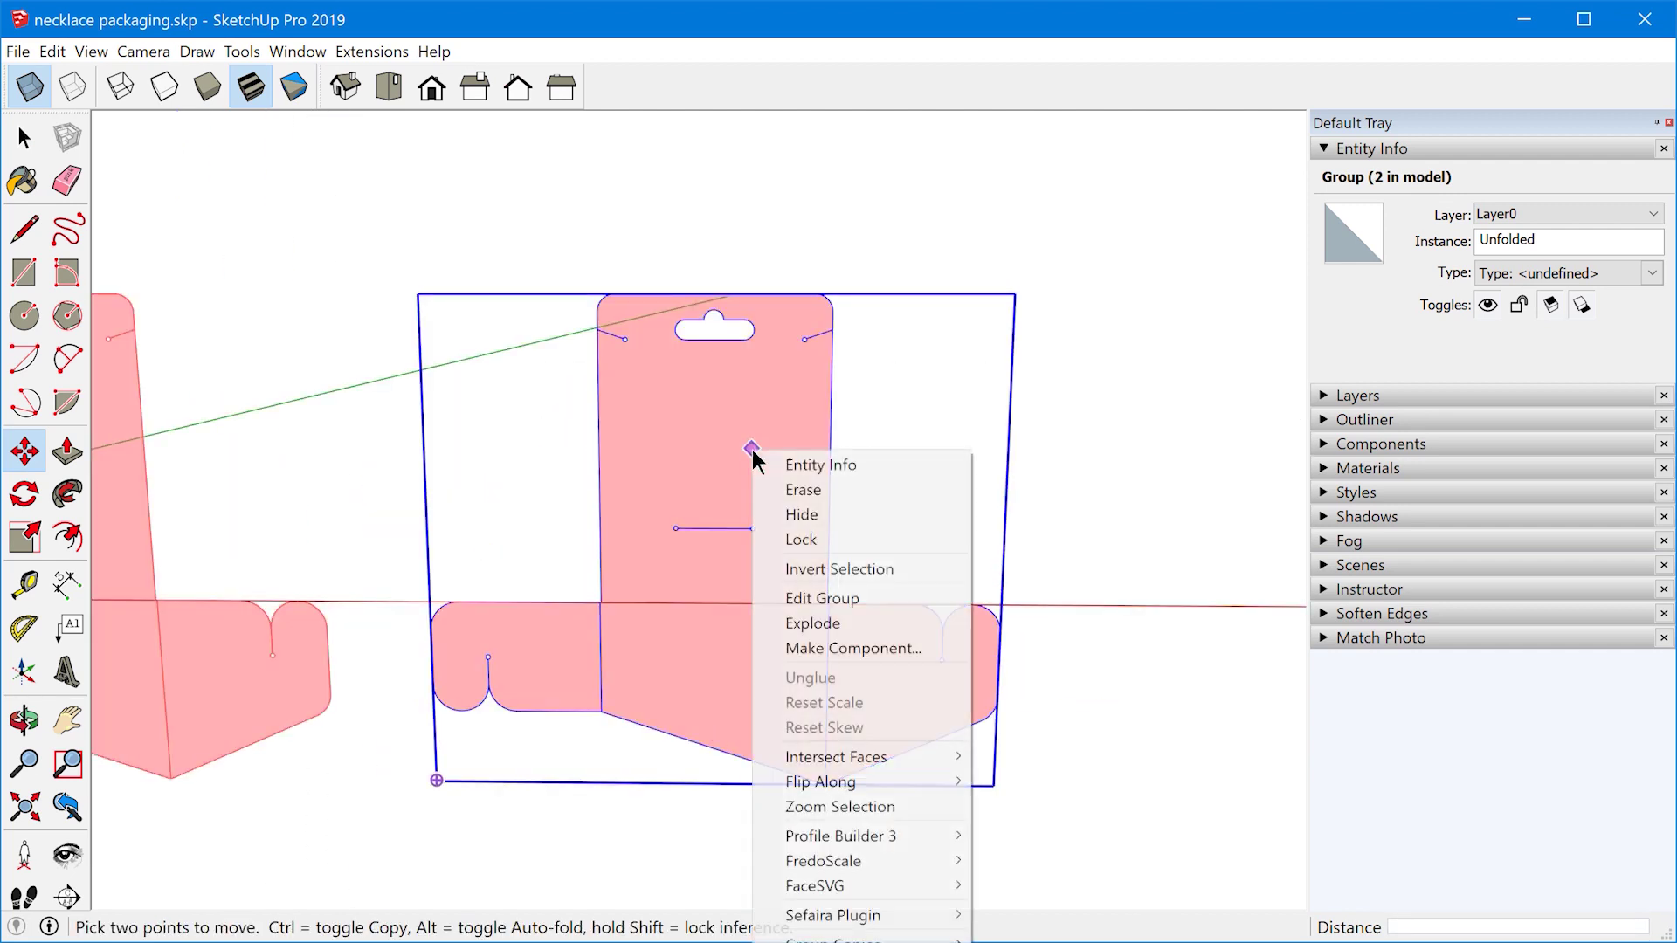
click(837, 623)
key(space)
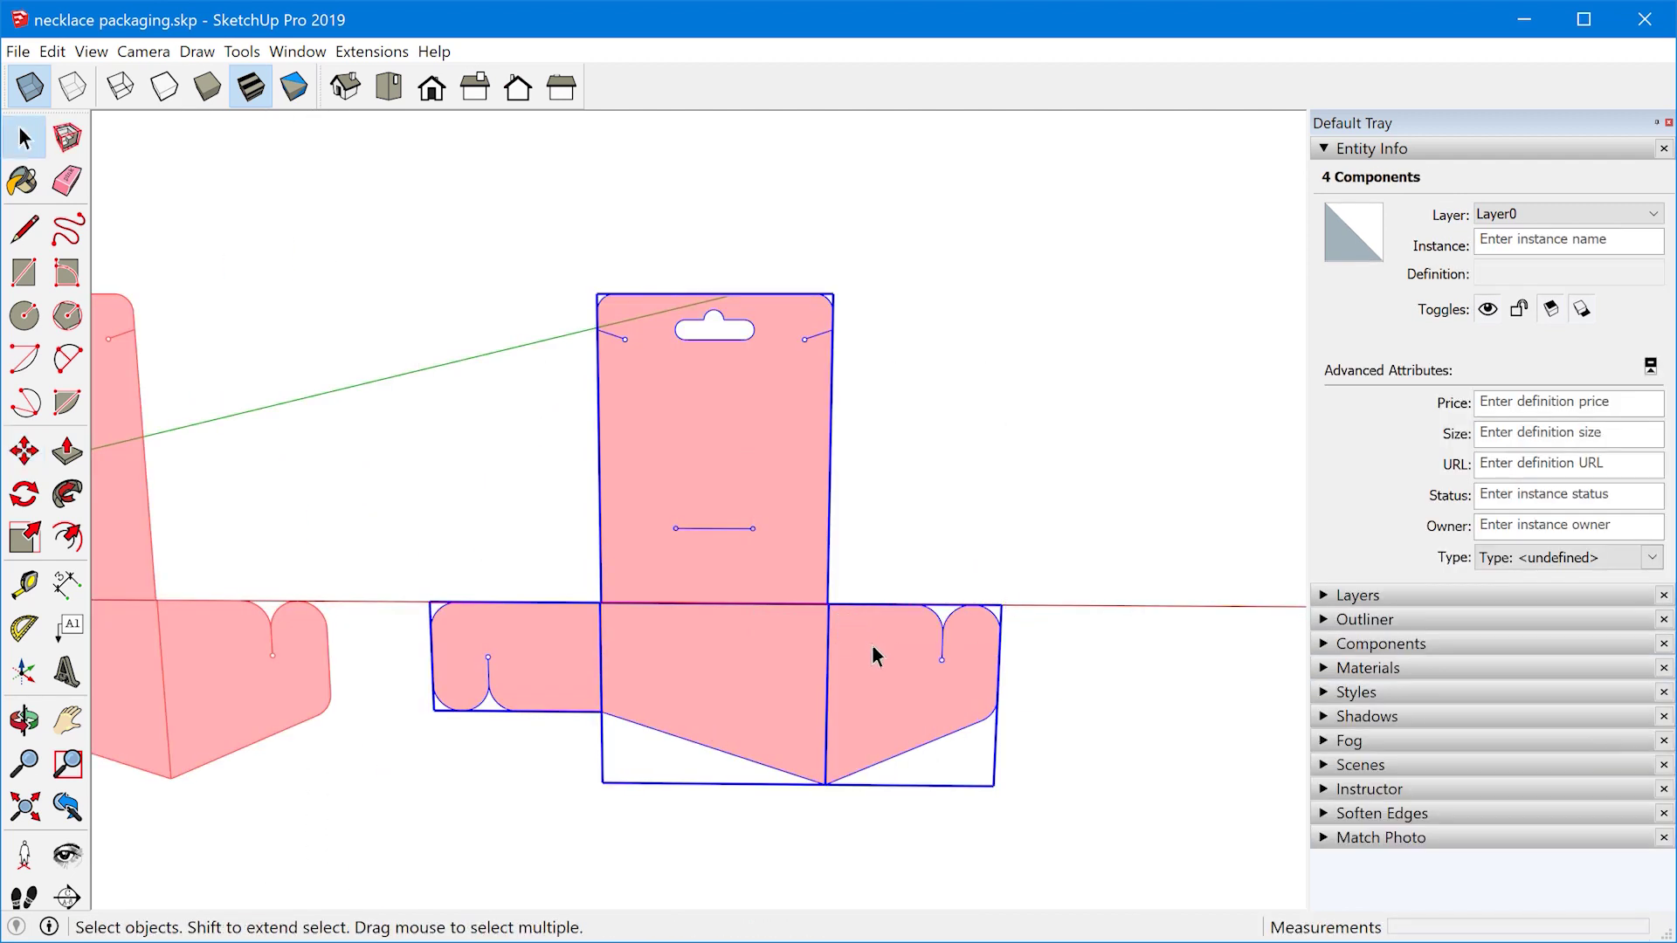
- Select the copied layout's panels one at a time to check that each is still a separate component
click(872, 646)
click(744, 653)
click(739, 532)
click(551, 627)
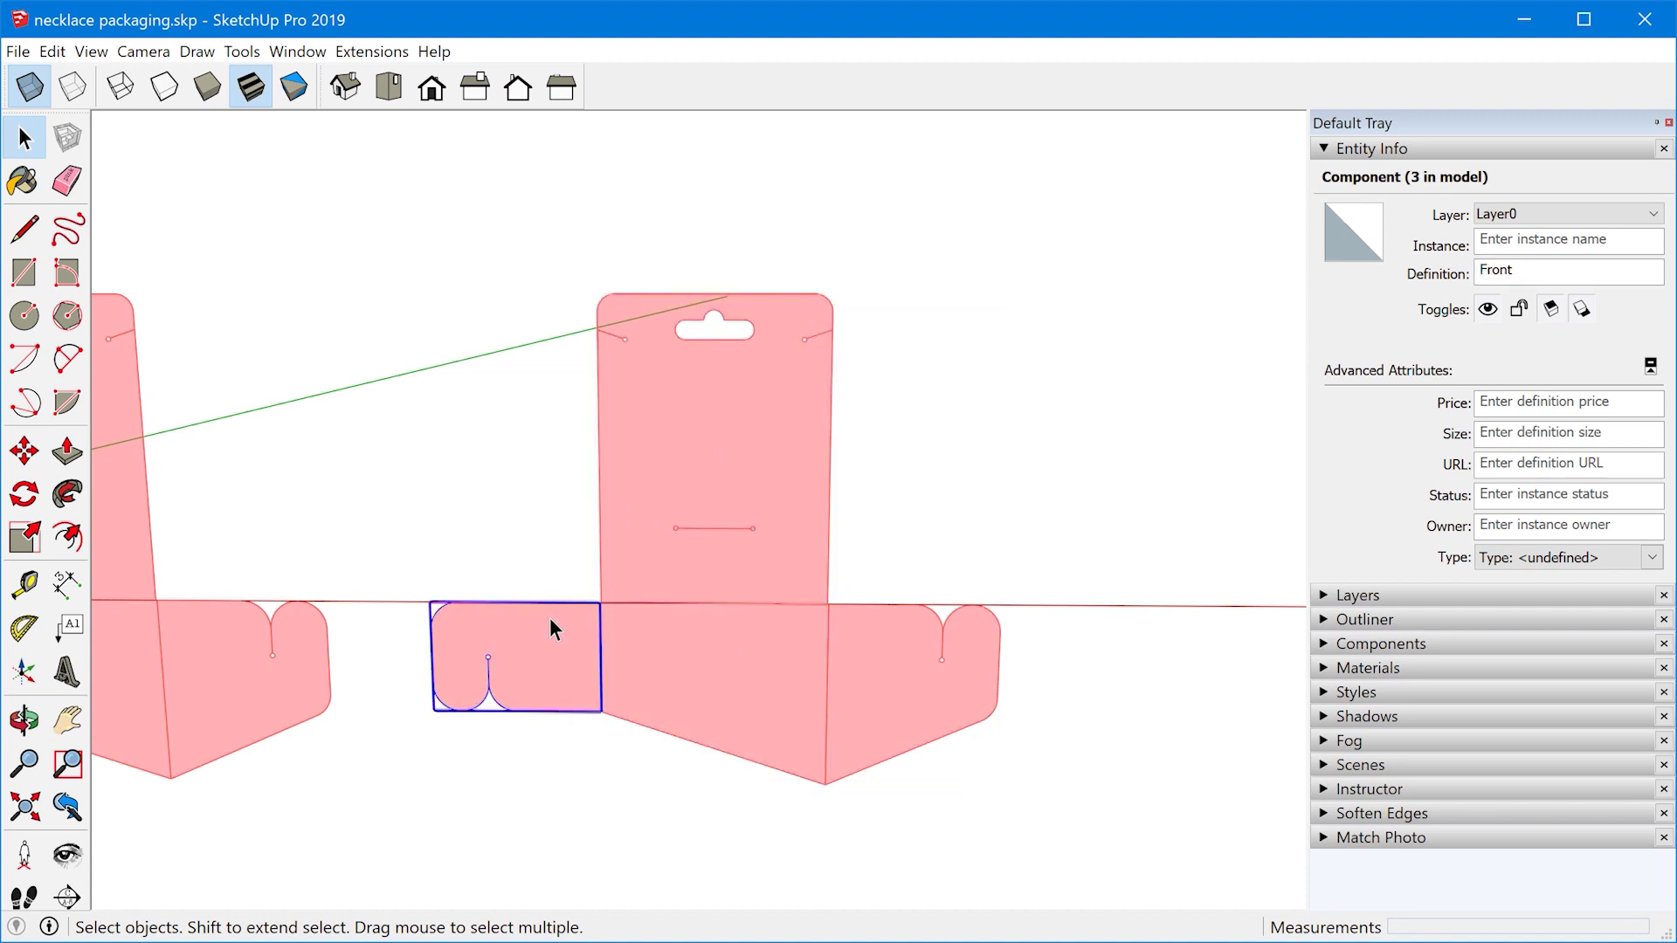
- Move the Right Flap component about 0.59" away from the Fold Up panel along the red axis and check the separated fold edges
click(847, 660)
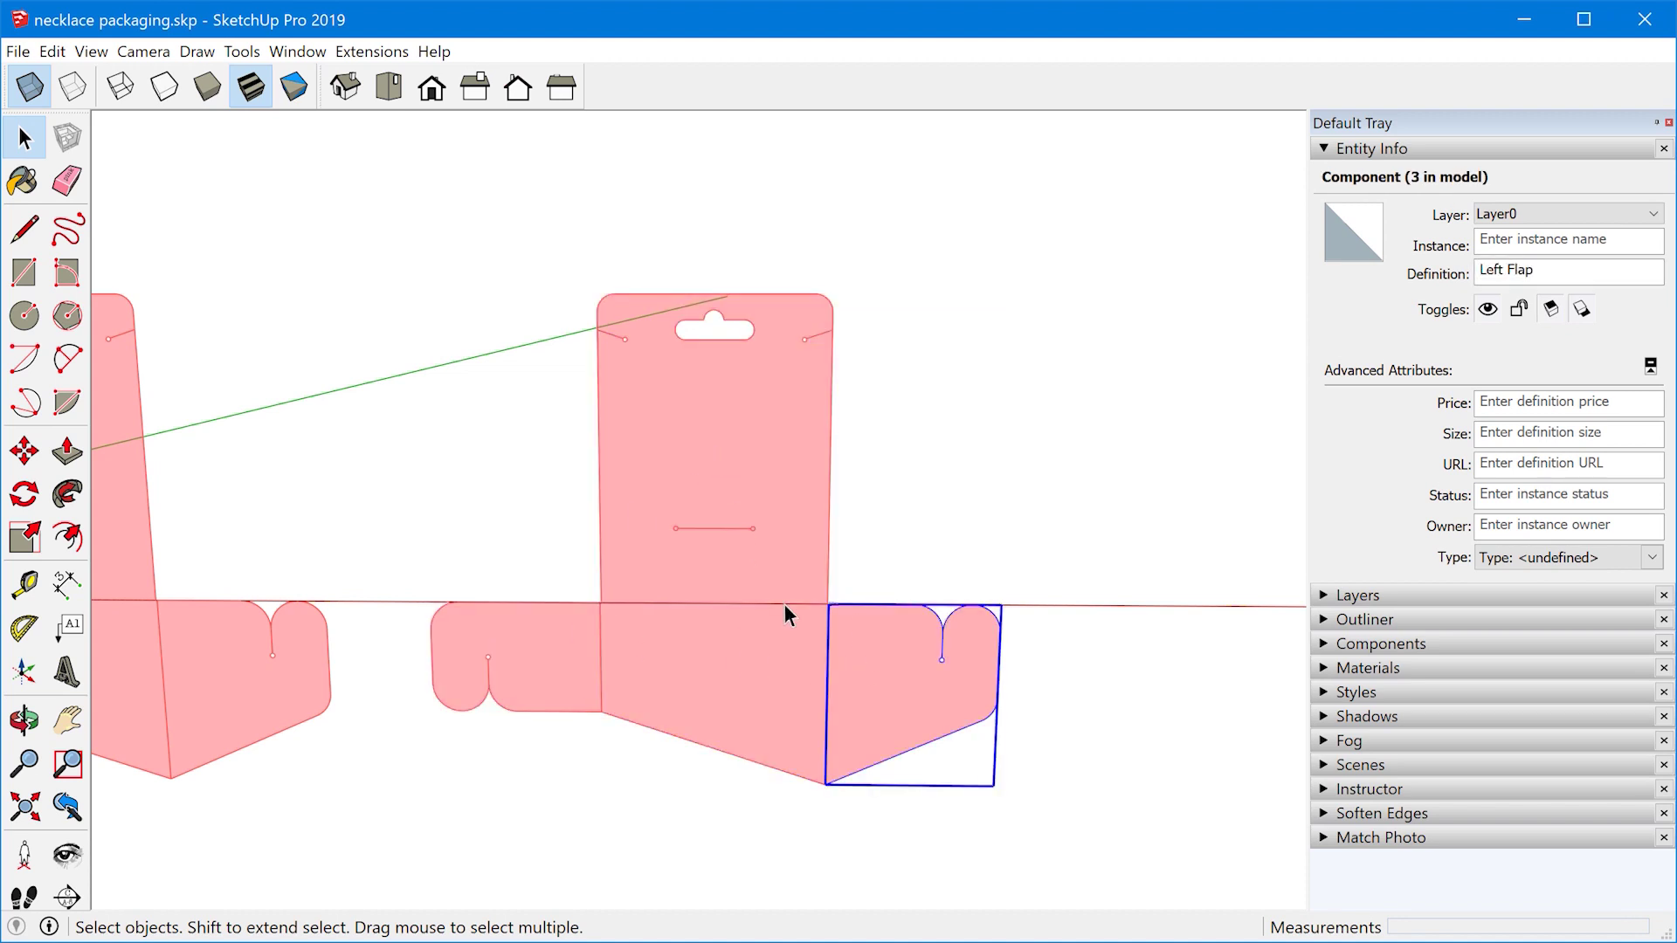
key(m)
click(853, 702)
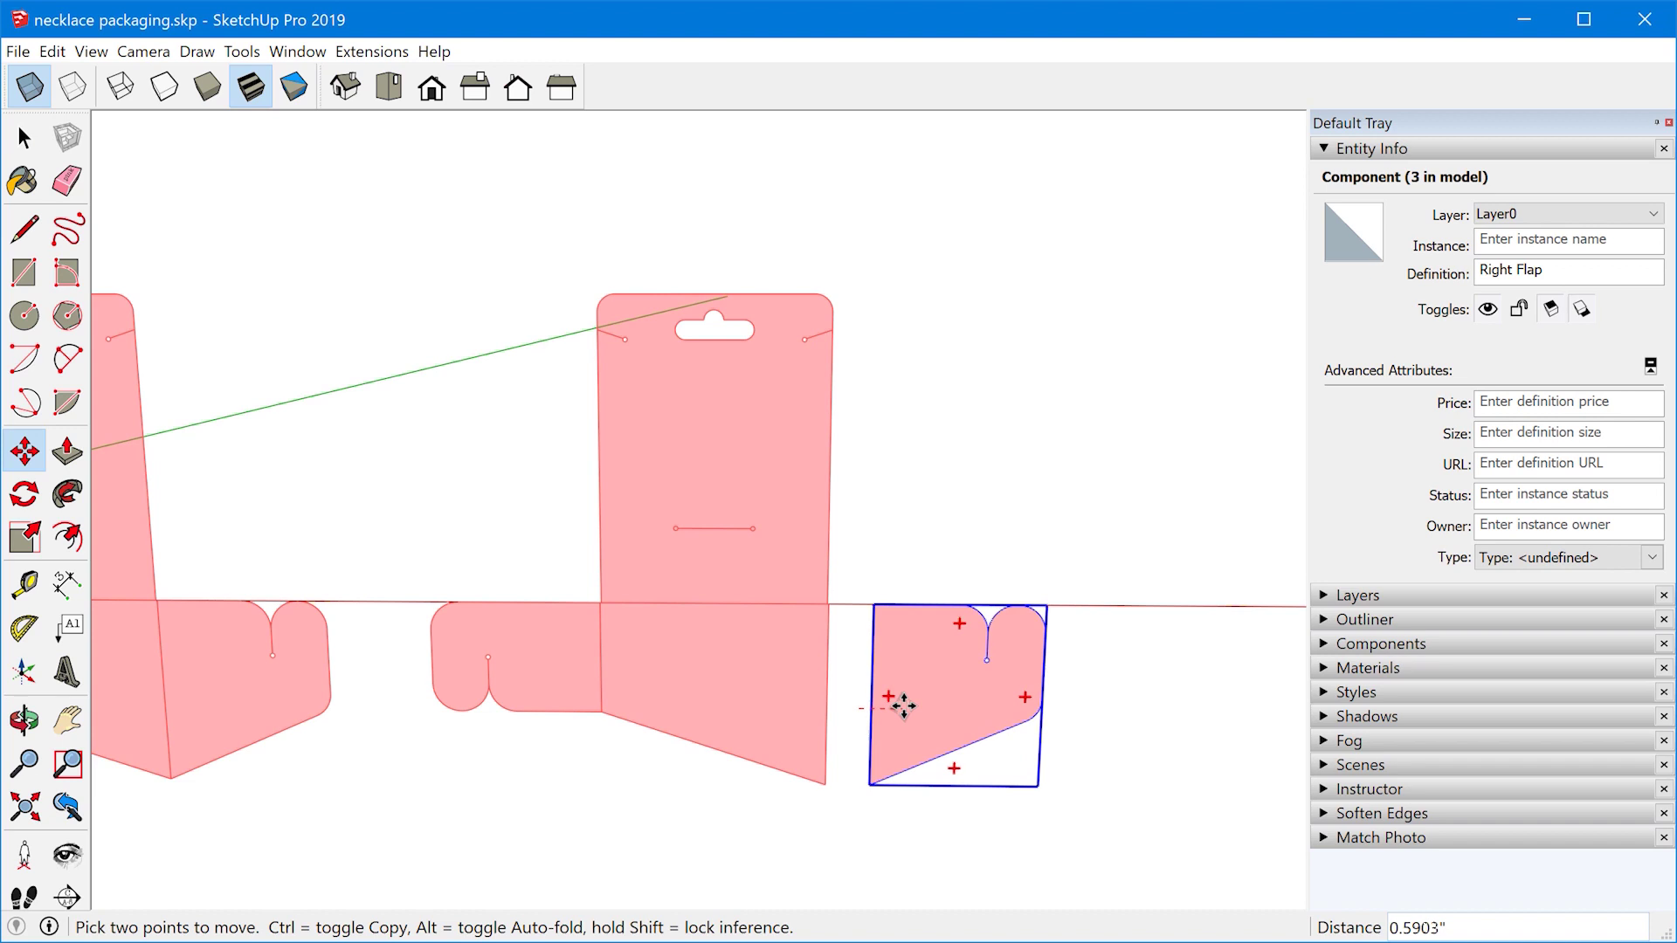
scroll(905, 706, up, 5)
key(space)
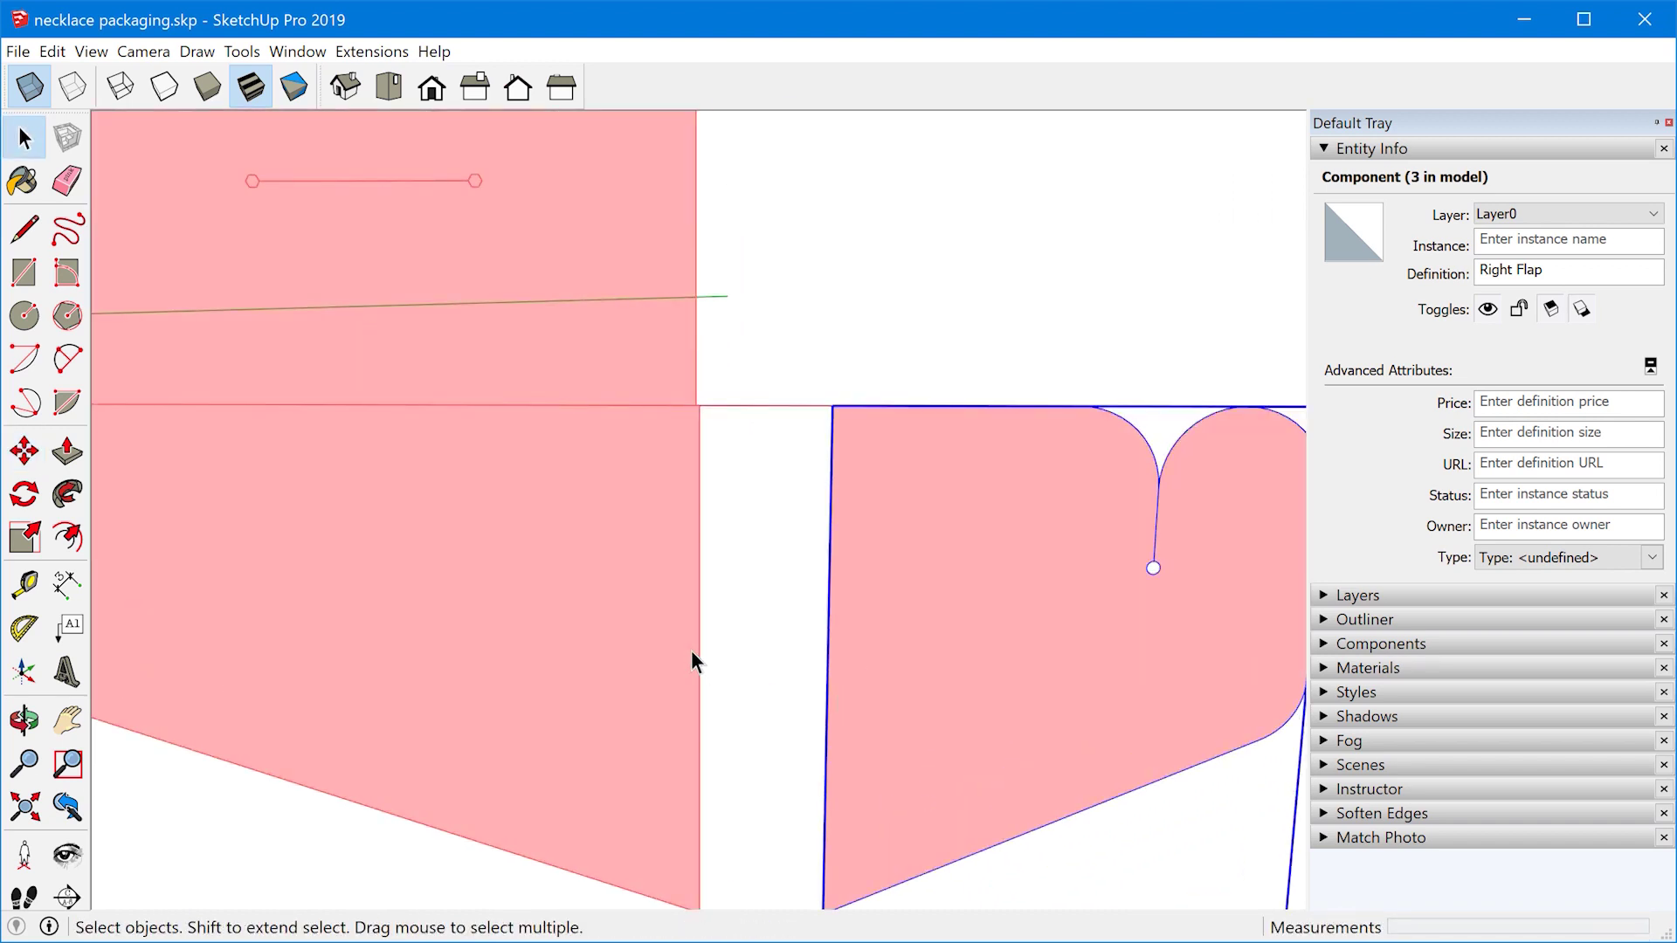
click(685, 651)
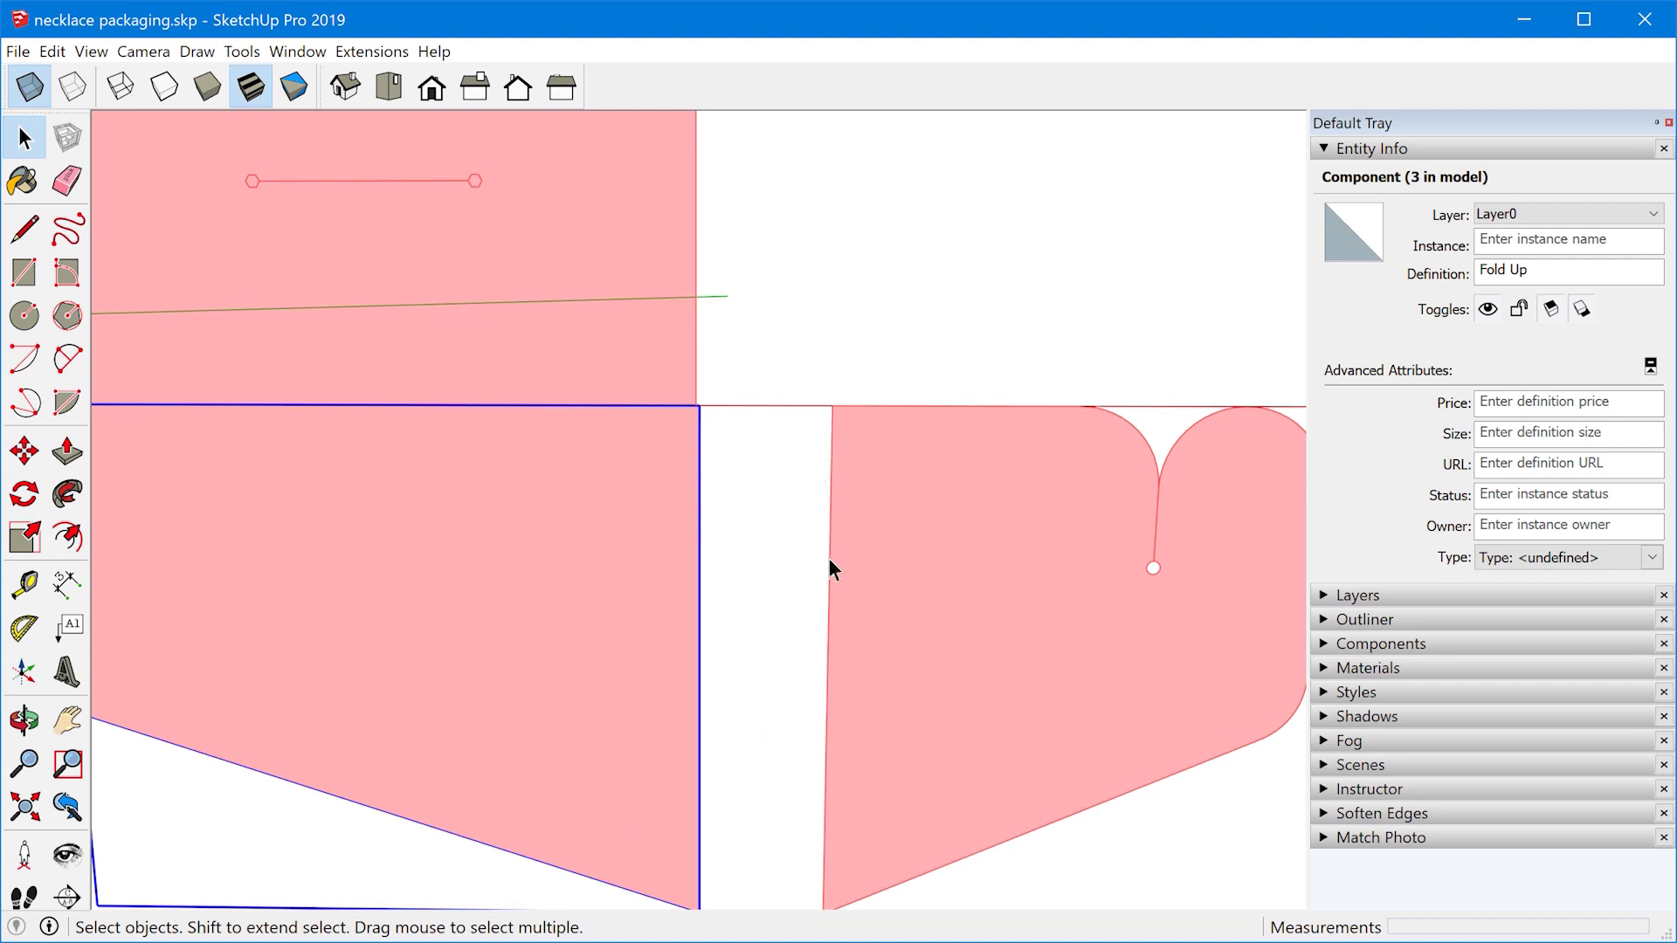
- Select all four components of the copied layout and explode them into loose geometry
scroll(839, 585, down, 3)
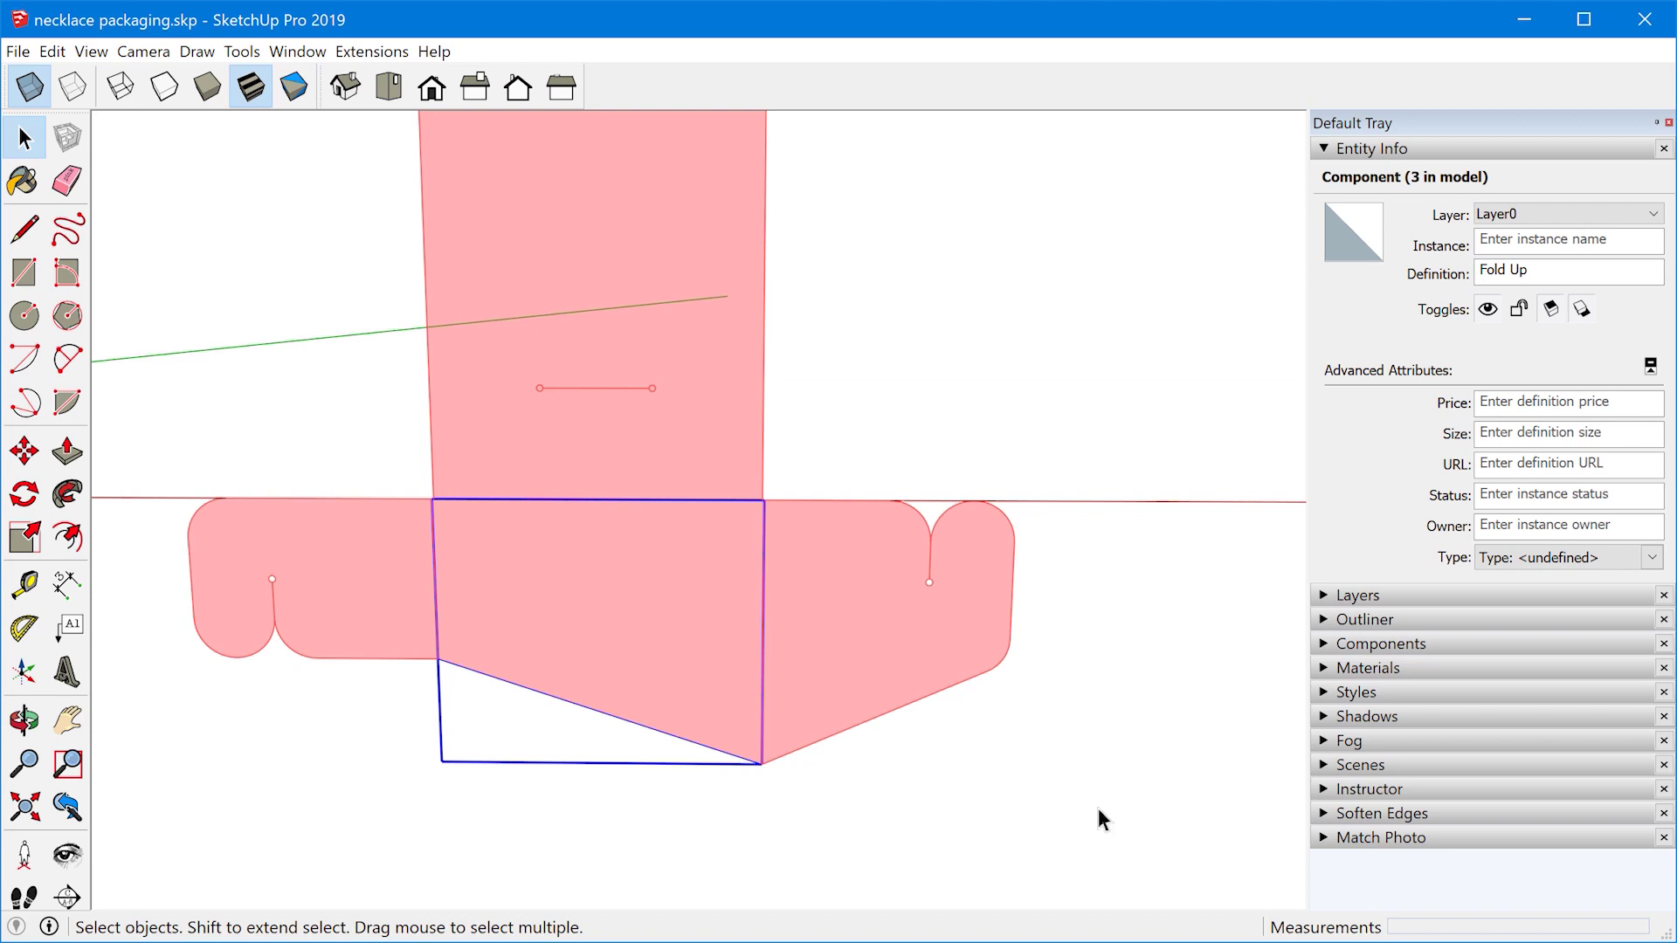
scroll(1094, 739, down, 2)
scroll(895, 667, down, 1)
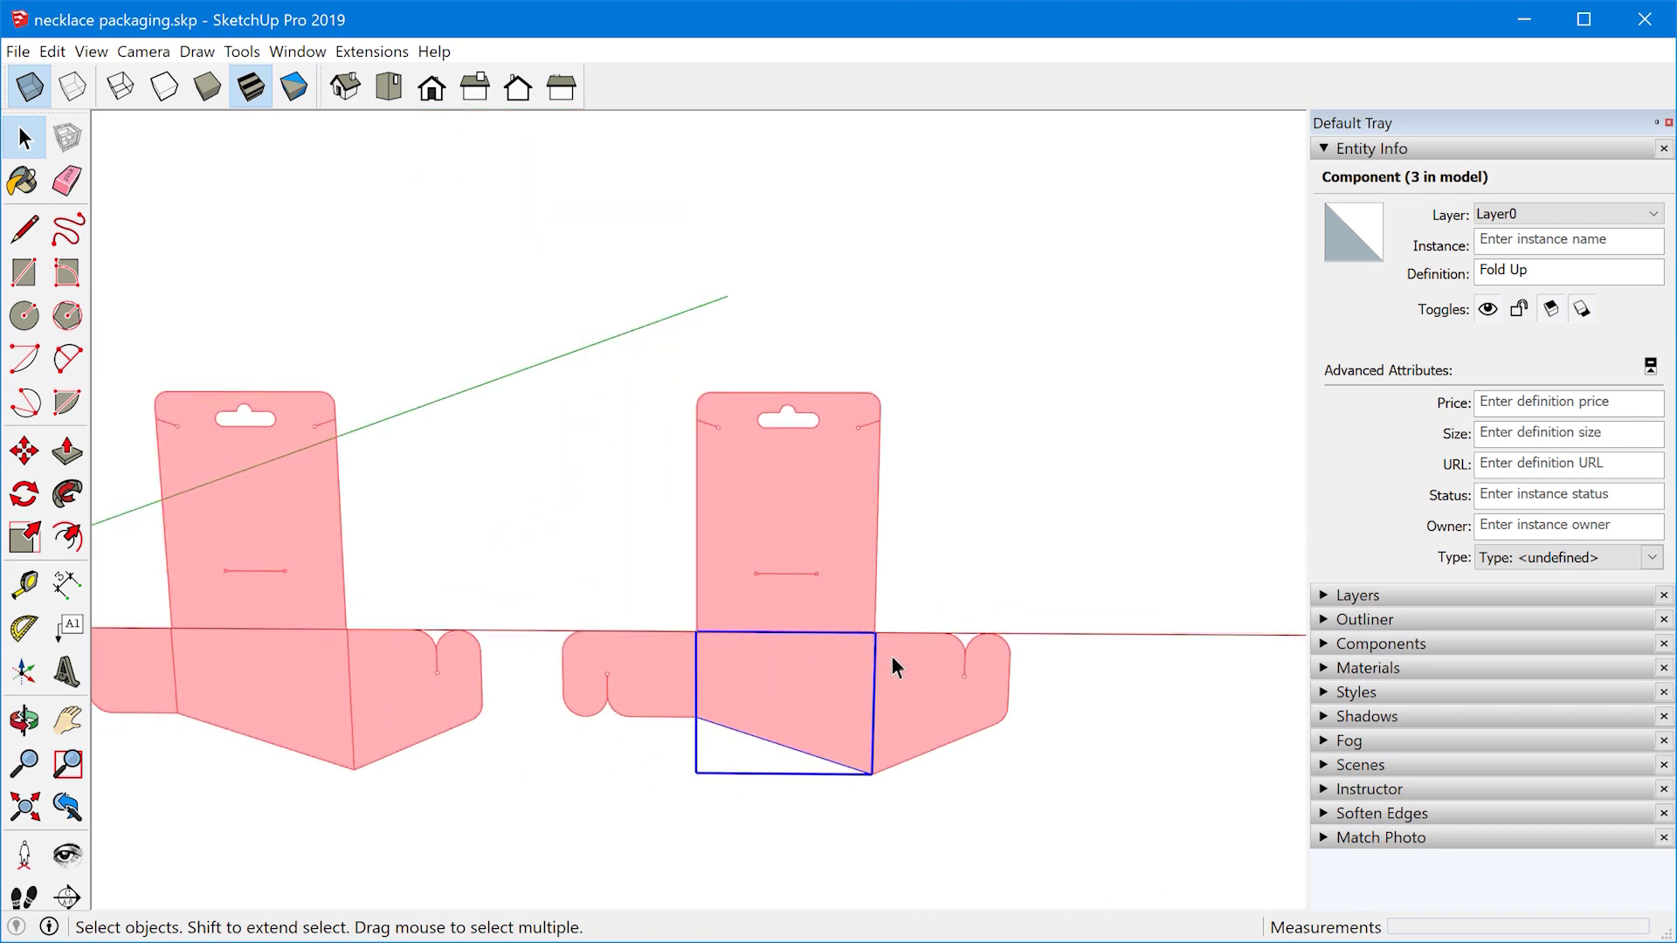
drag(532, 359, 1050, 876)
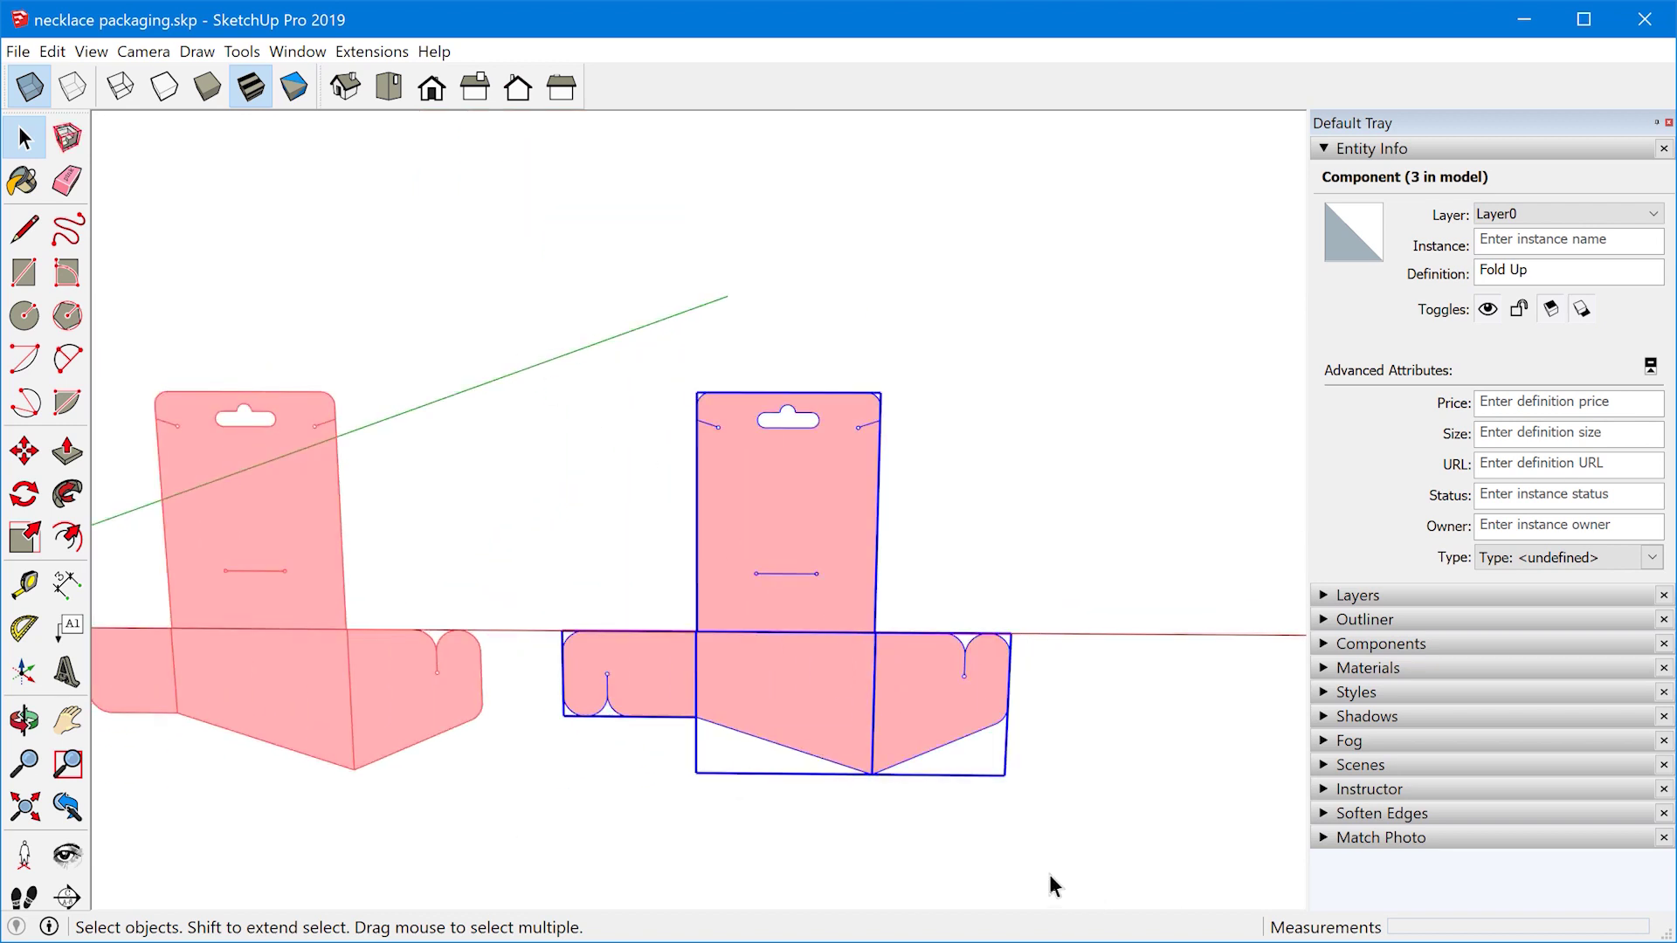
right_click(768, 508)
click(860, 622)
scroll(873, 664, up, 4)
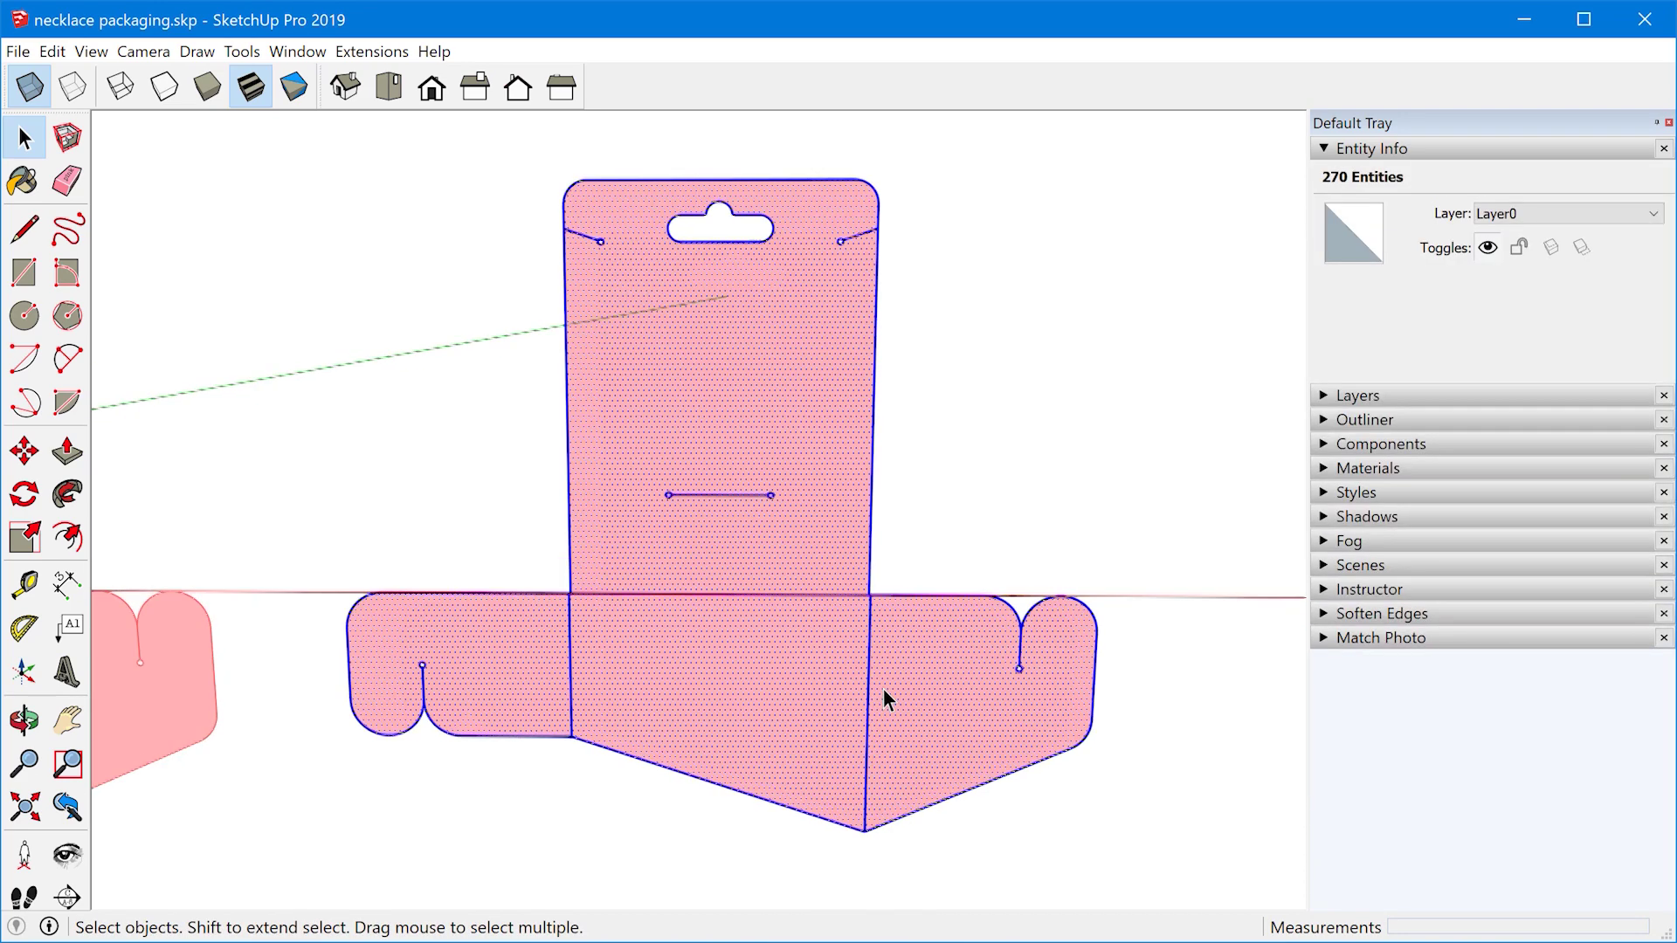
- Select the fold edges between the Fold Up panel and its side flaps in the exploded layout to check whether each is a single edge
click(870, 690)
click(867, 695)
middle_drag(914, 707, 790, 668)
shift+click(710, 478)
click(904, 795)
drag(852, 857, 852, 864)
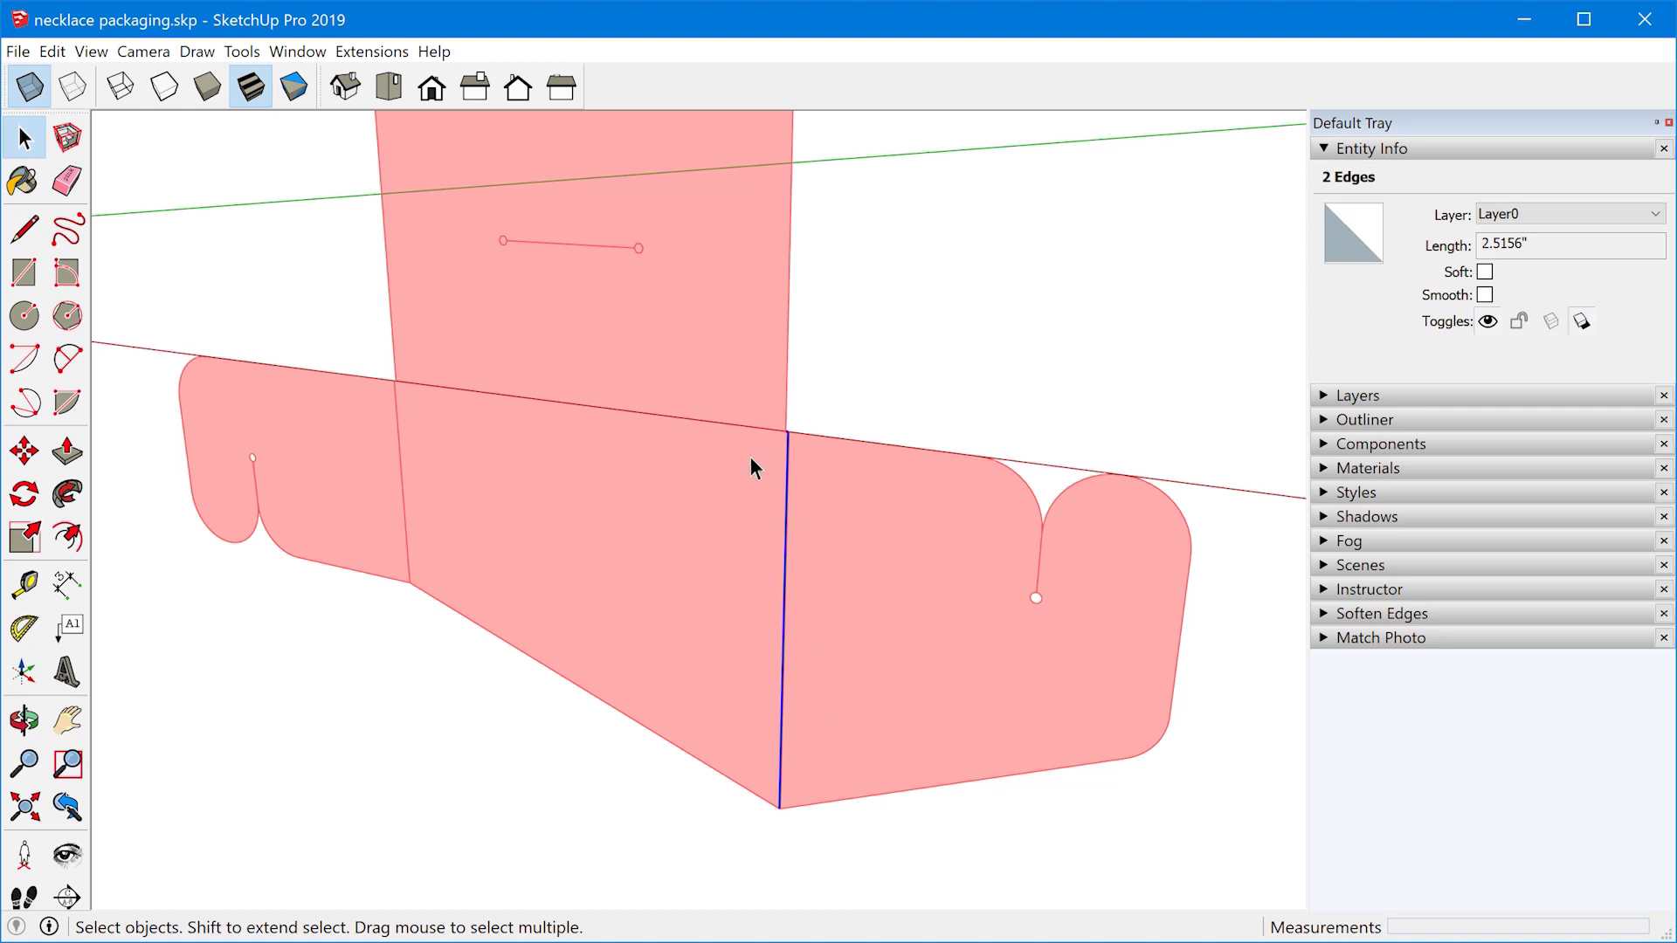
scroll(768, 447, up, 5)
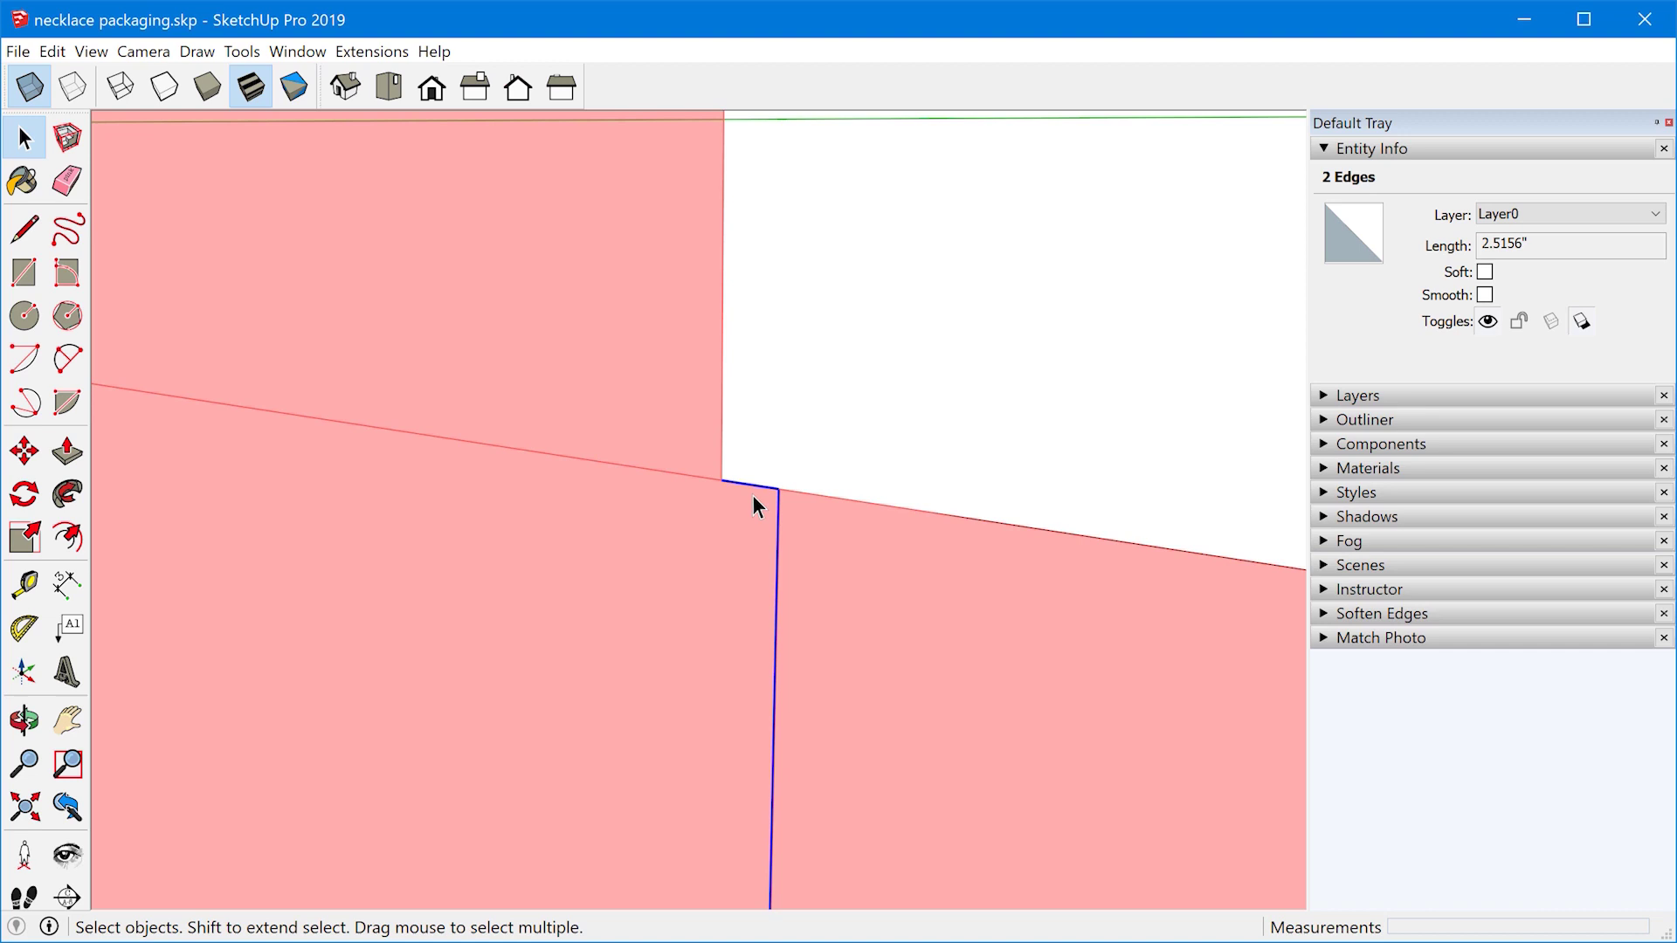
scroll(752, 494, down, 5)
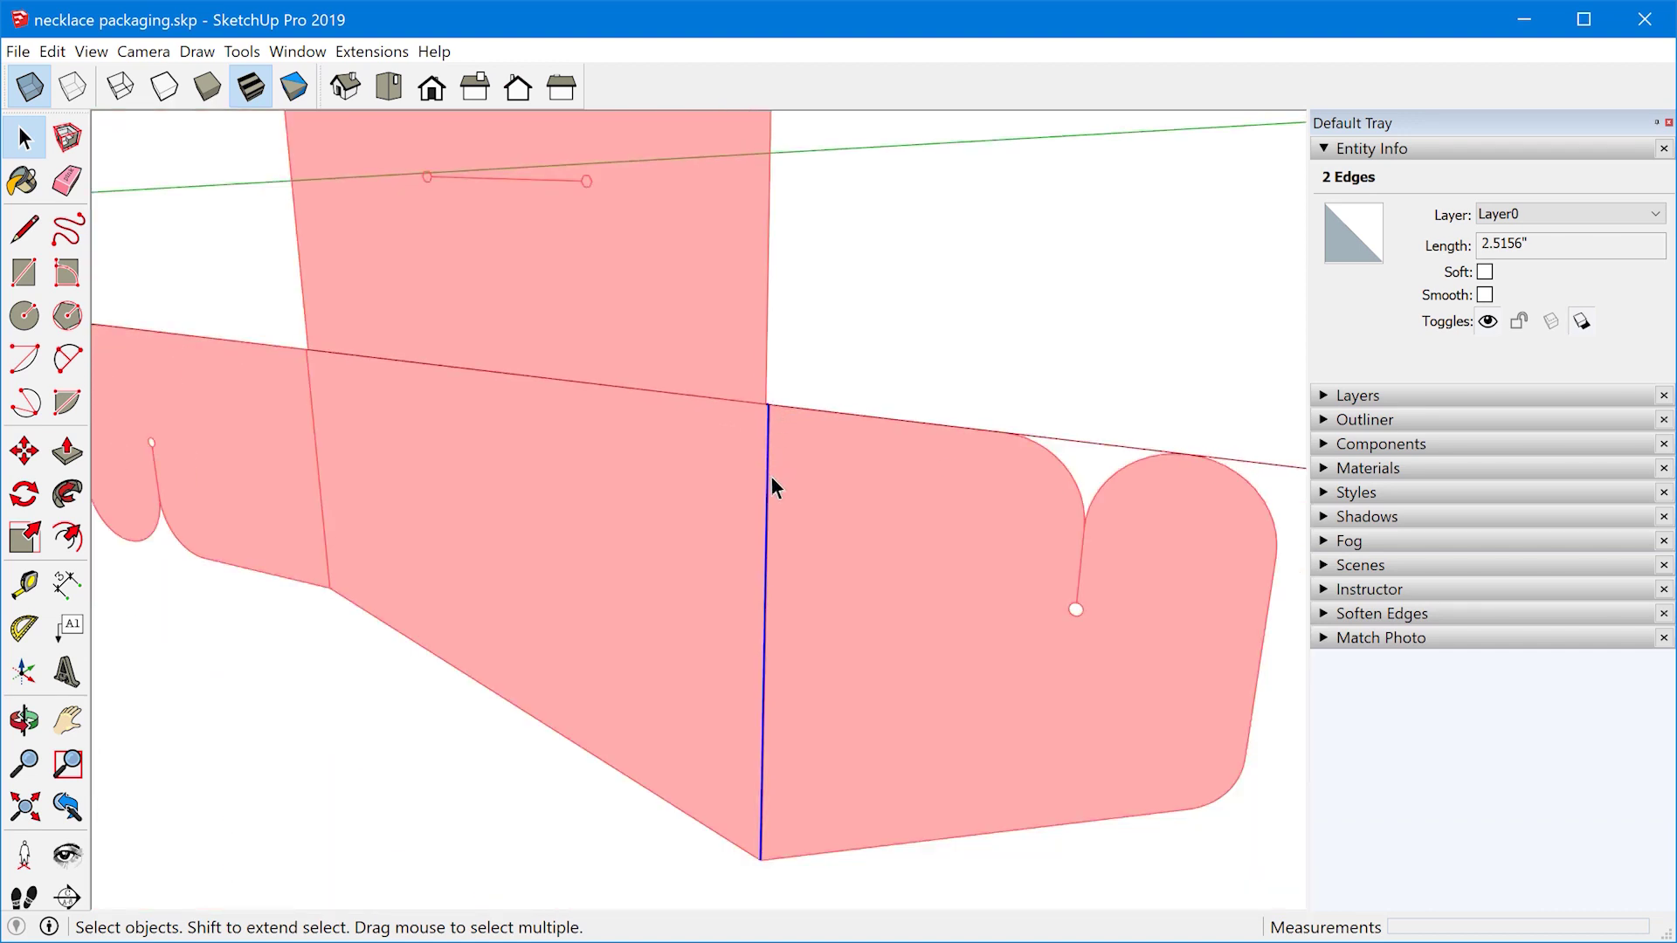
click(316, 453)
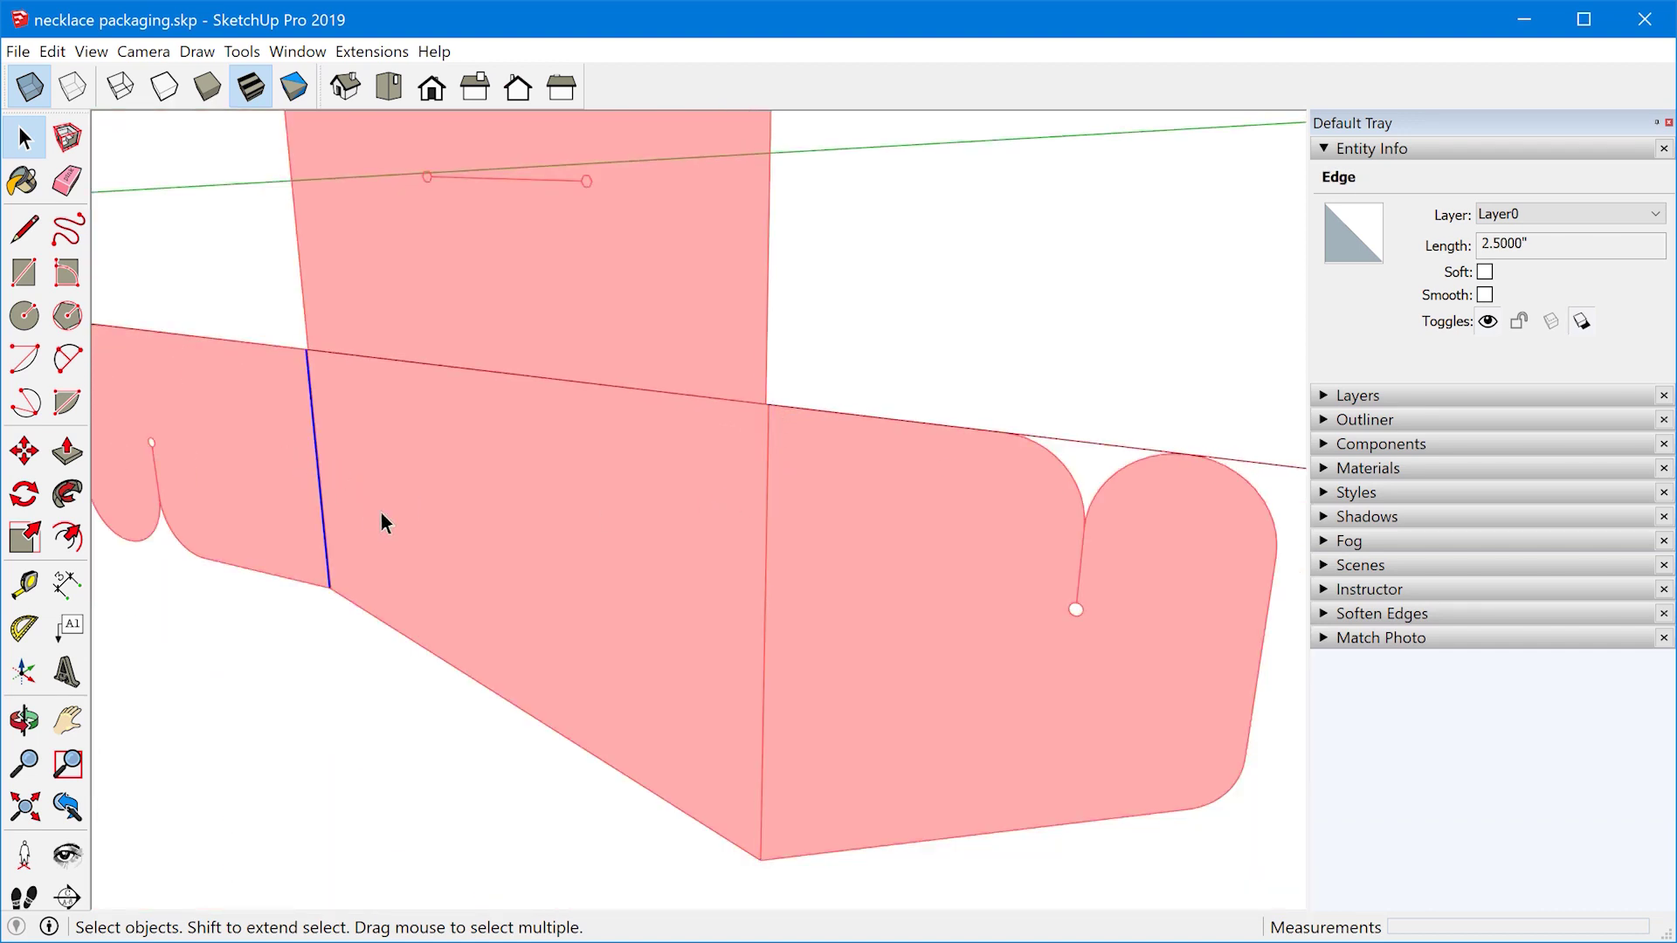
scroll(757, 553, down, 5)
mouse_move(866, 636)
middle_down()
mouse_move(839, 490)
mouse_move(809, 483)
middle_up()
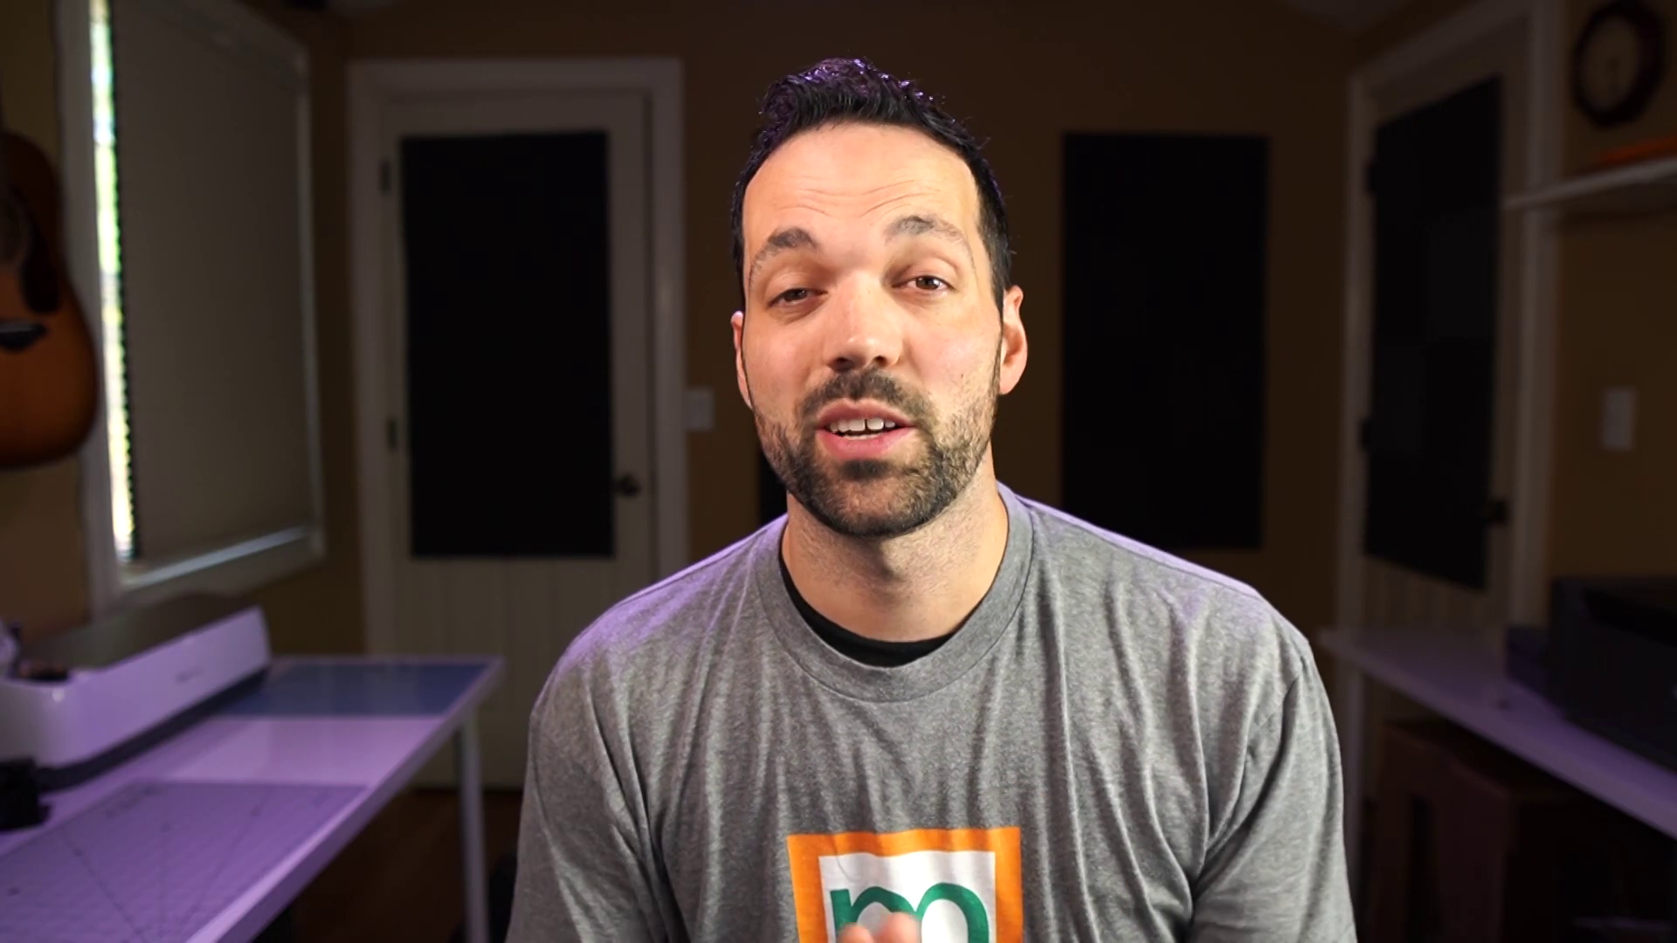
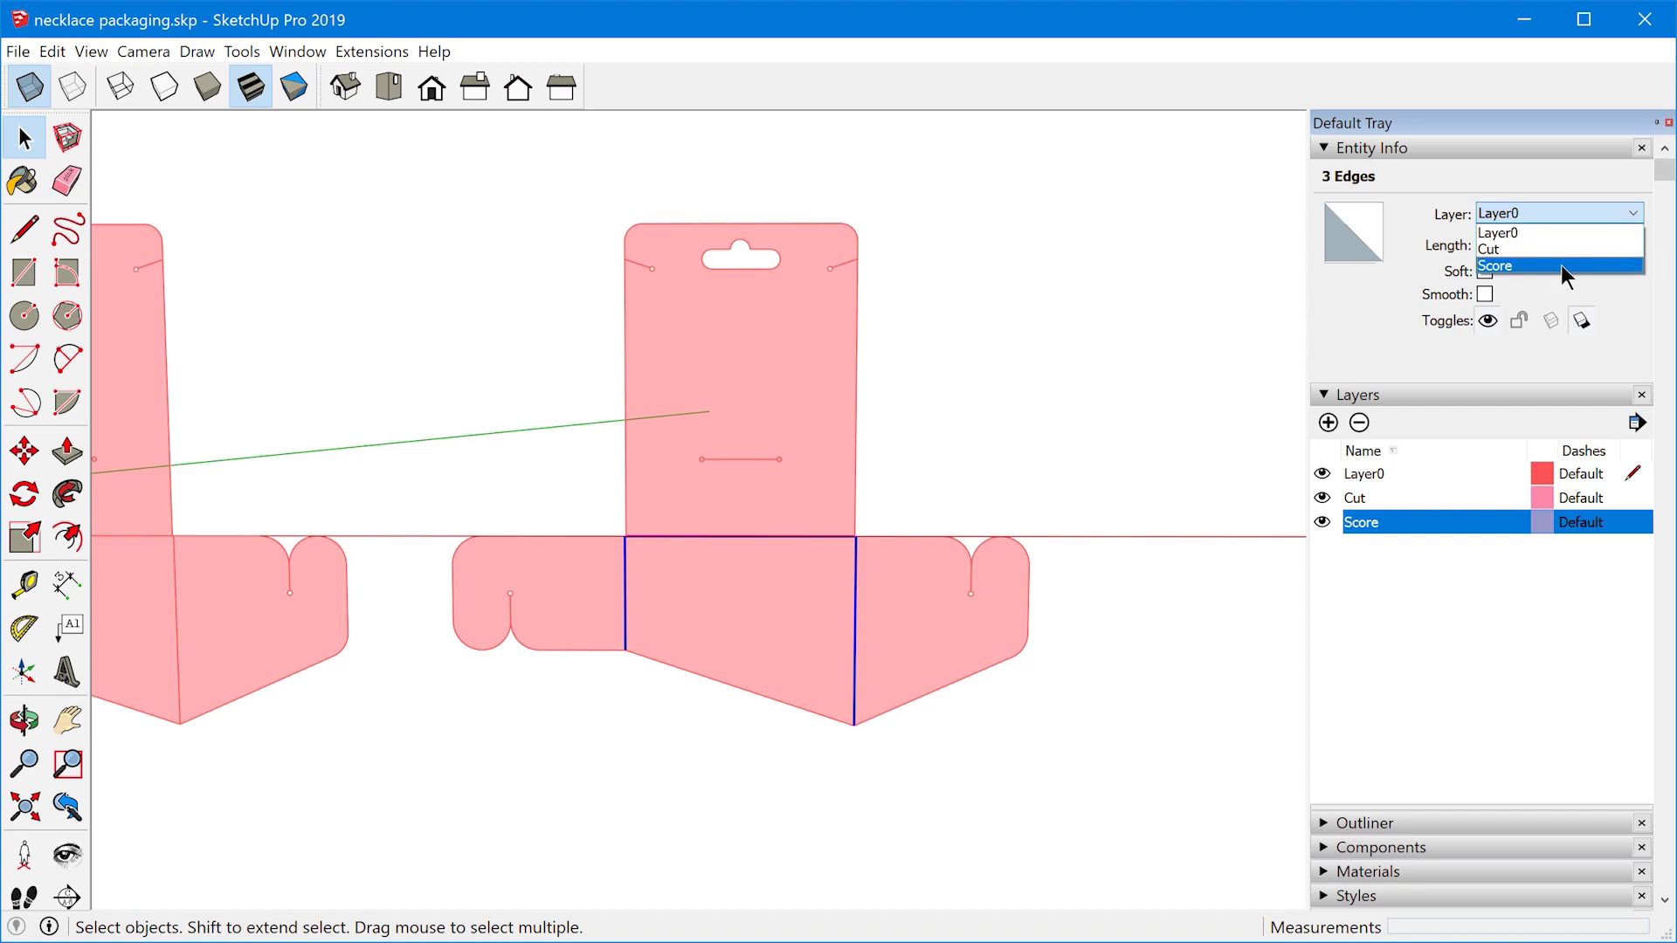
- Assign the exploded layout's three fold edges to the Score layer and all its remaining geometry to the Cut layer
click(1560, 265)
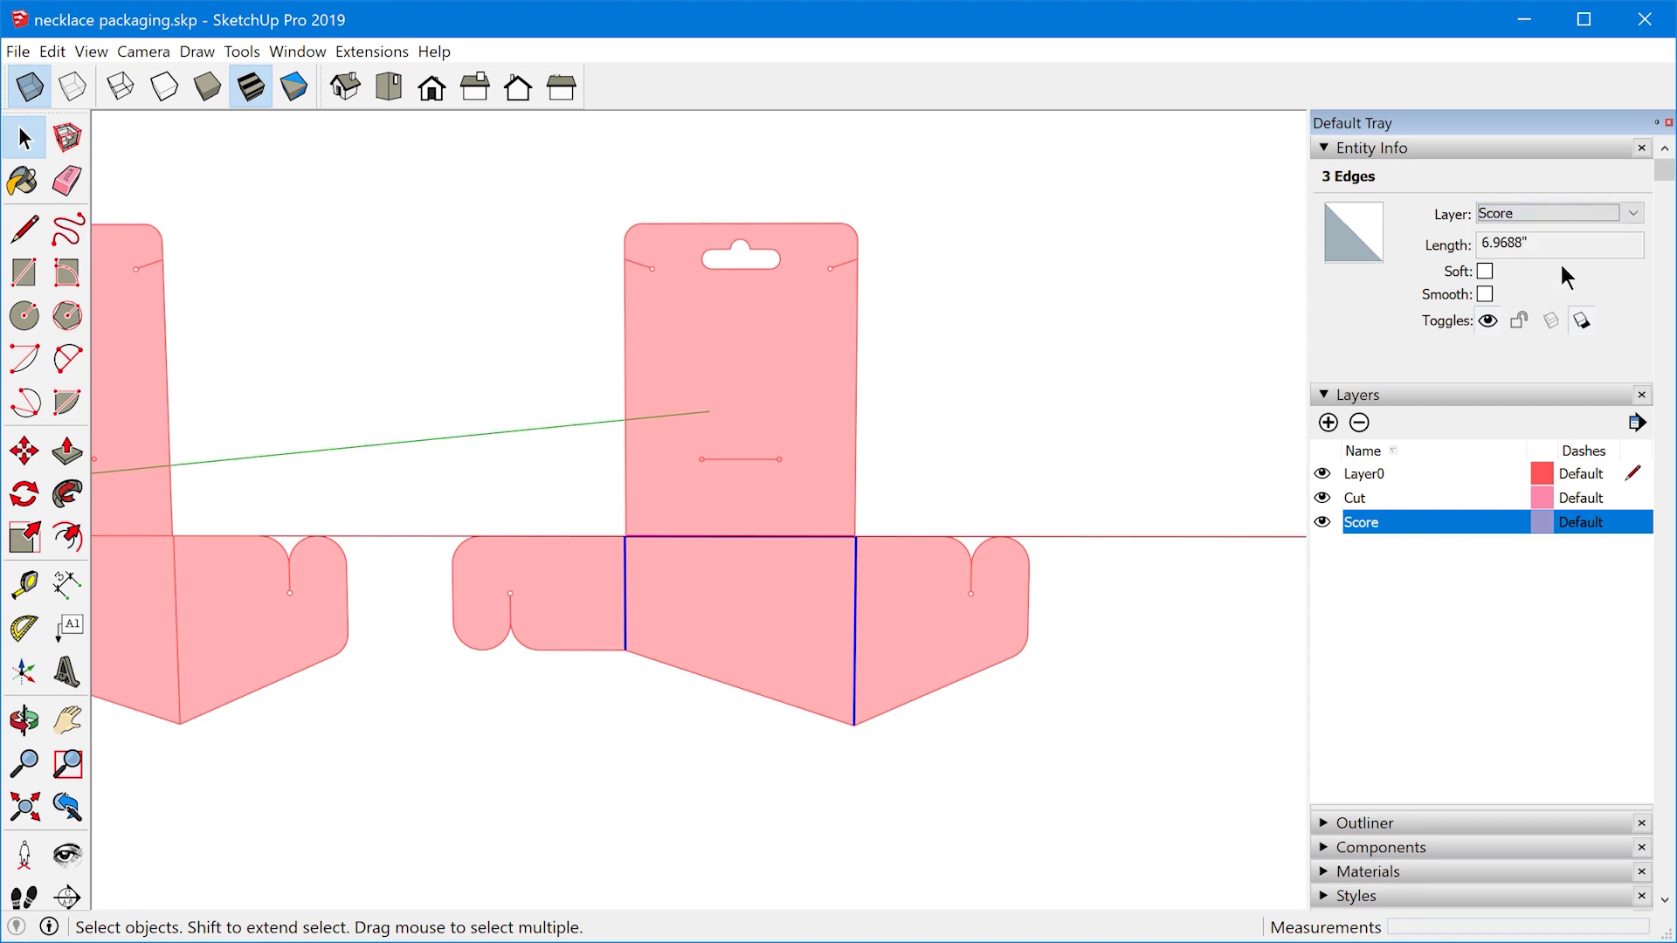
drag(413, 193, 1128, 842)
shift+click(855, 616)
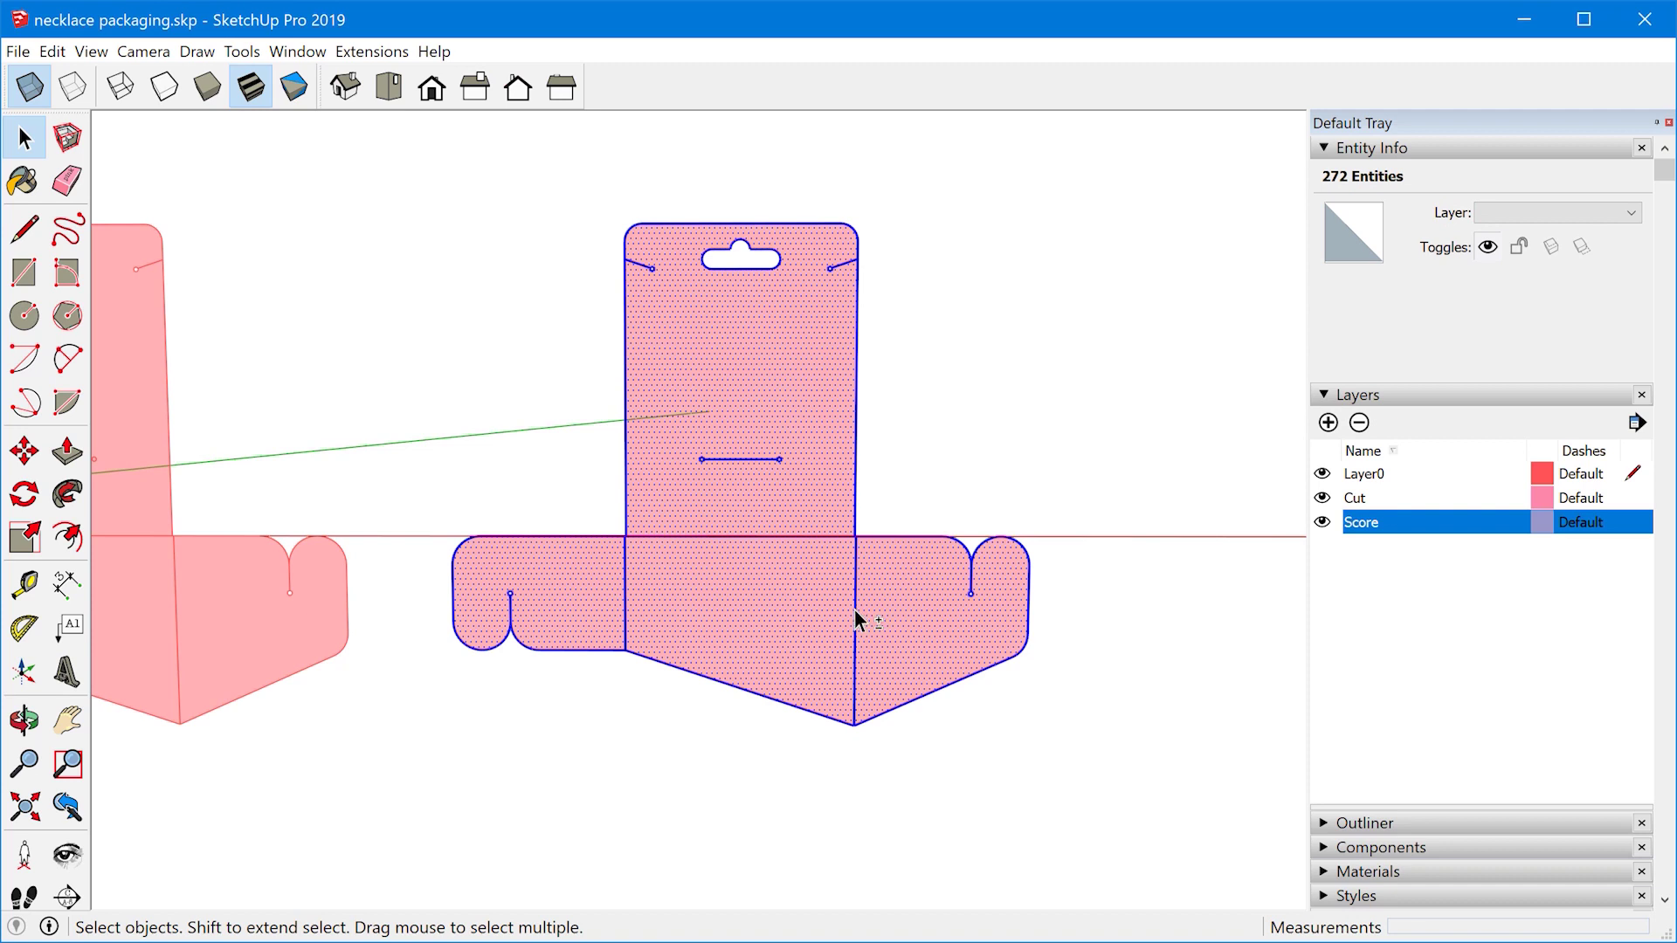
shift+click(799, 536)
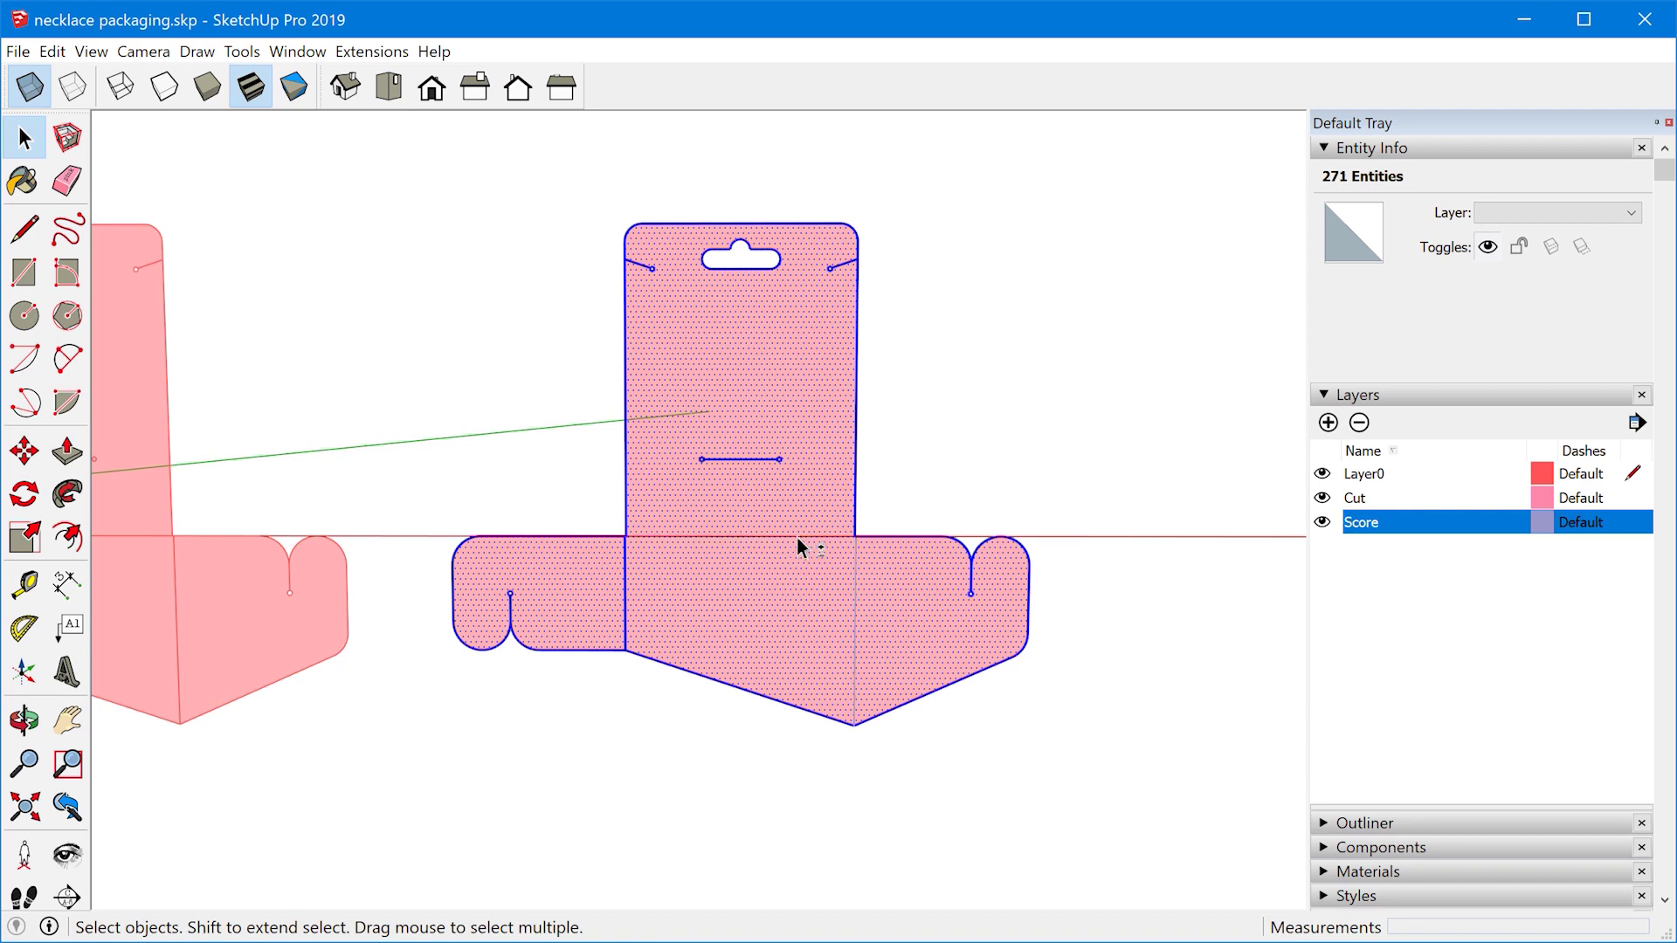
shift+click(627, 587)
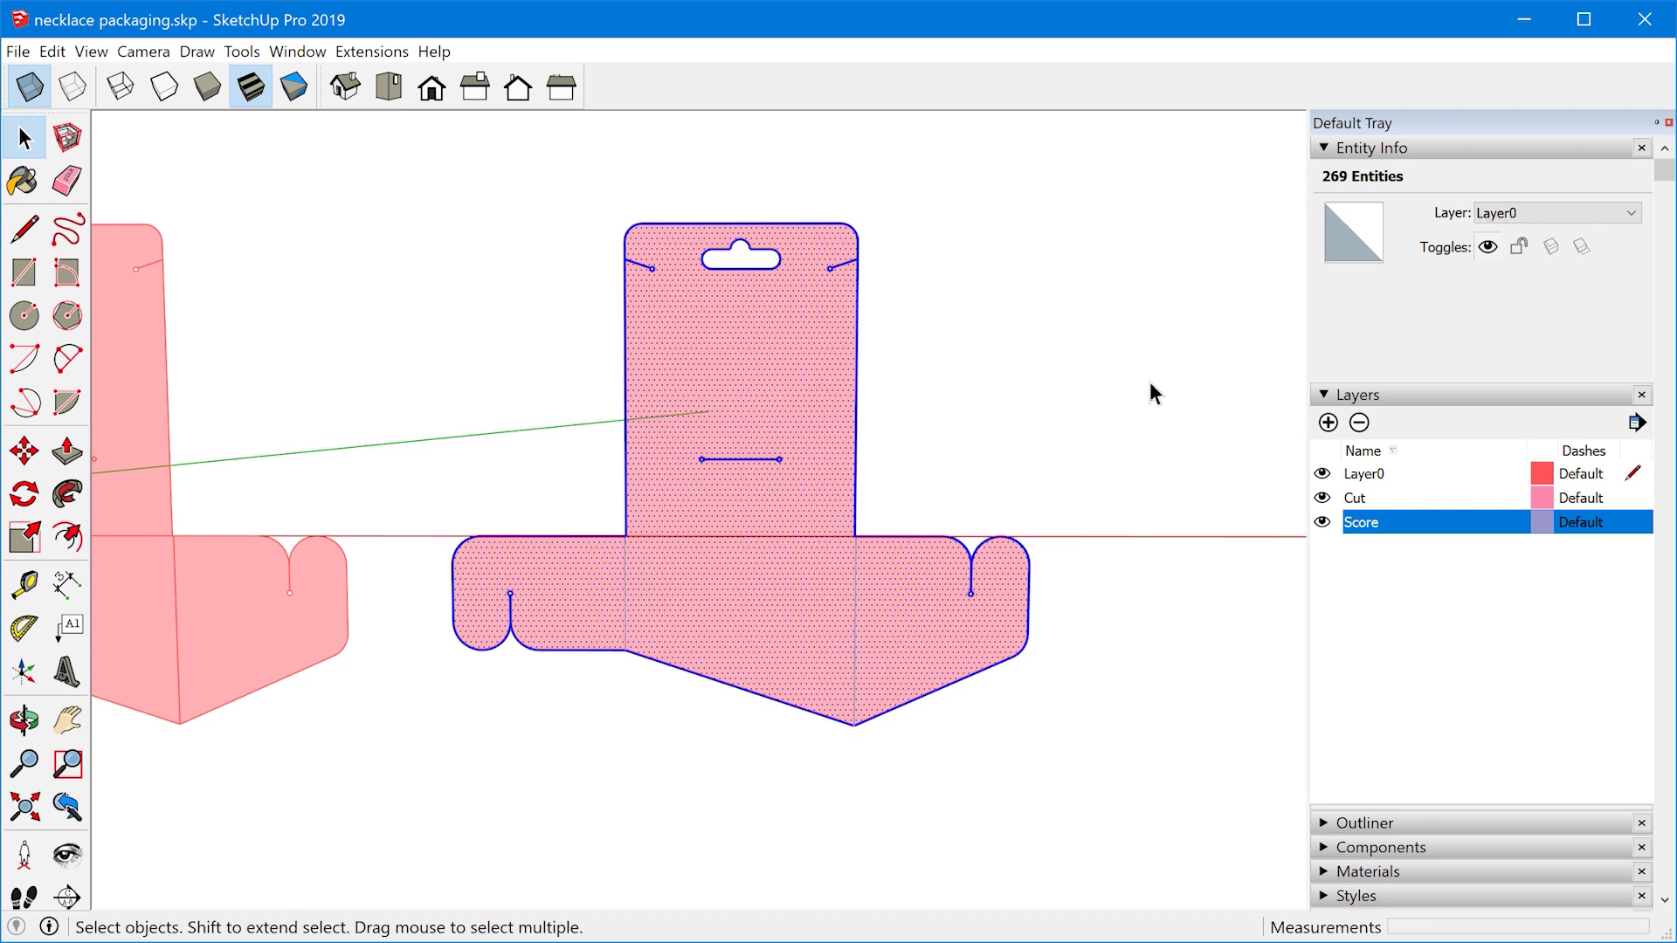
click(1571, 213)
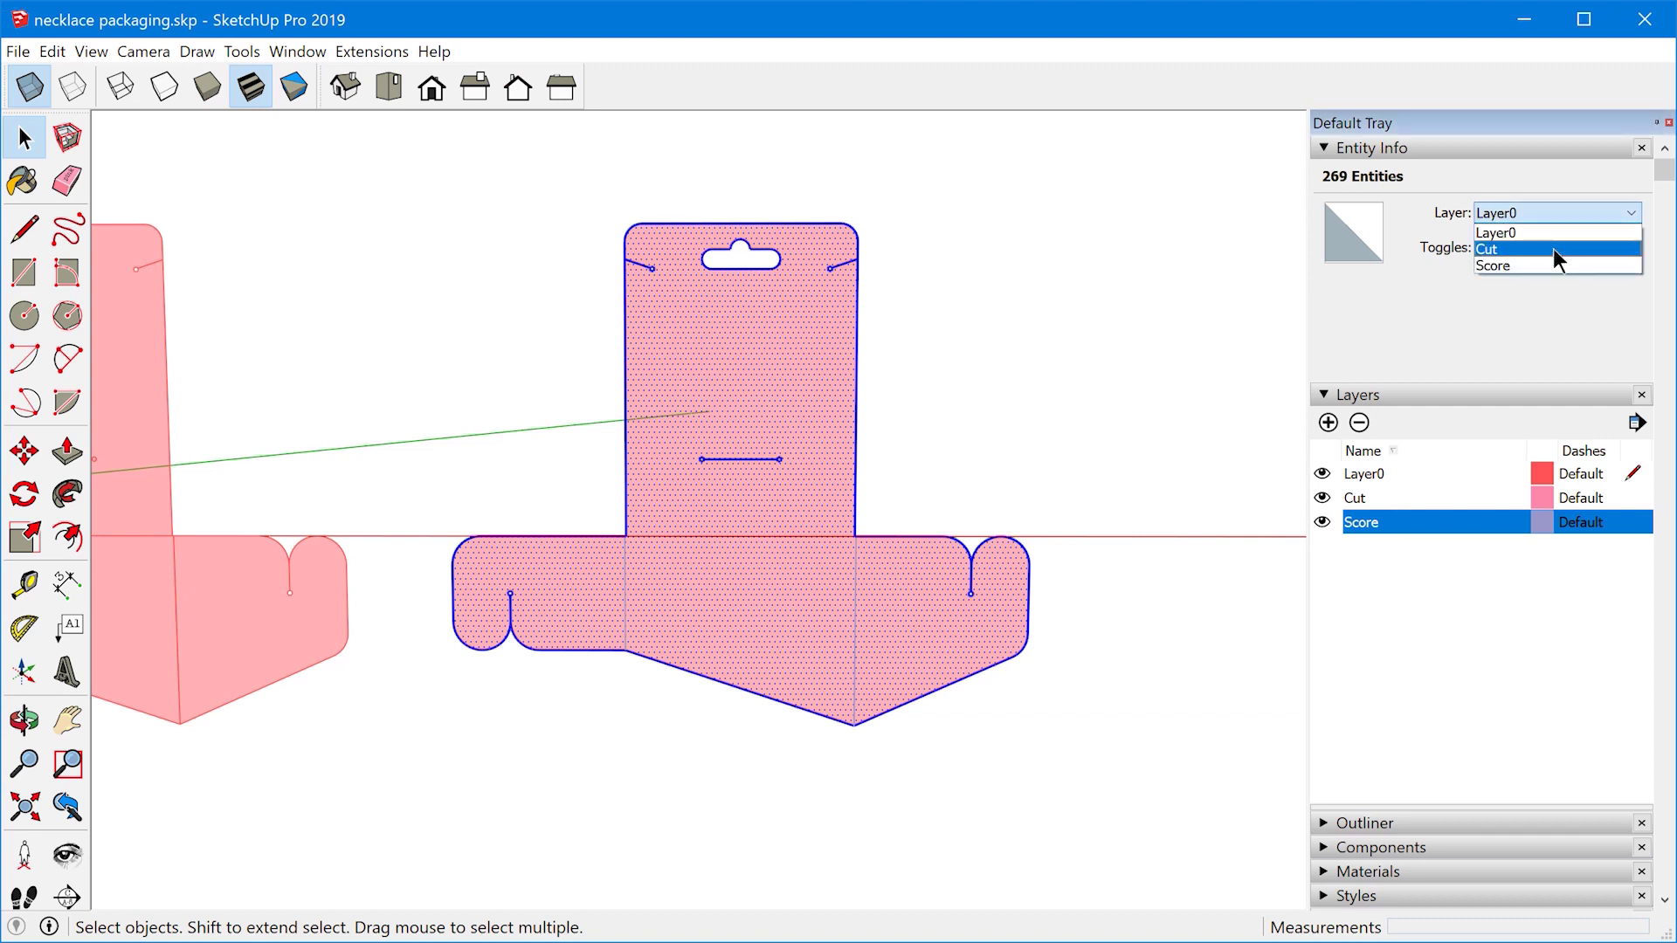
click(1557, 251)
click(996, 696)
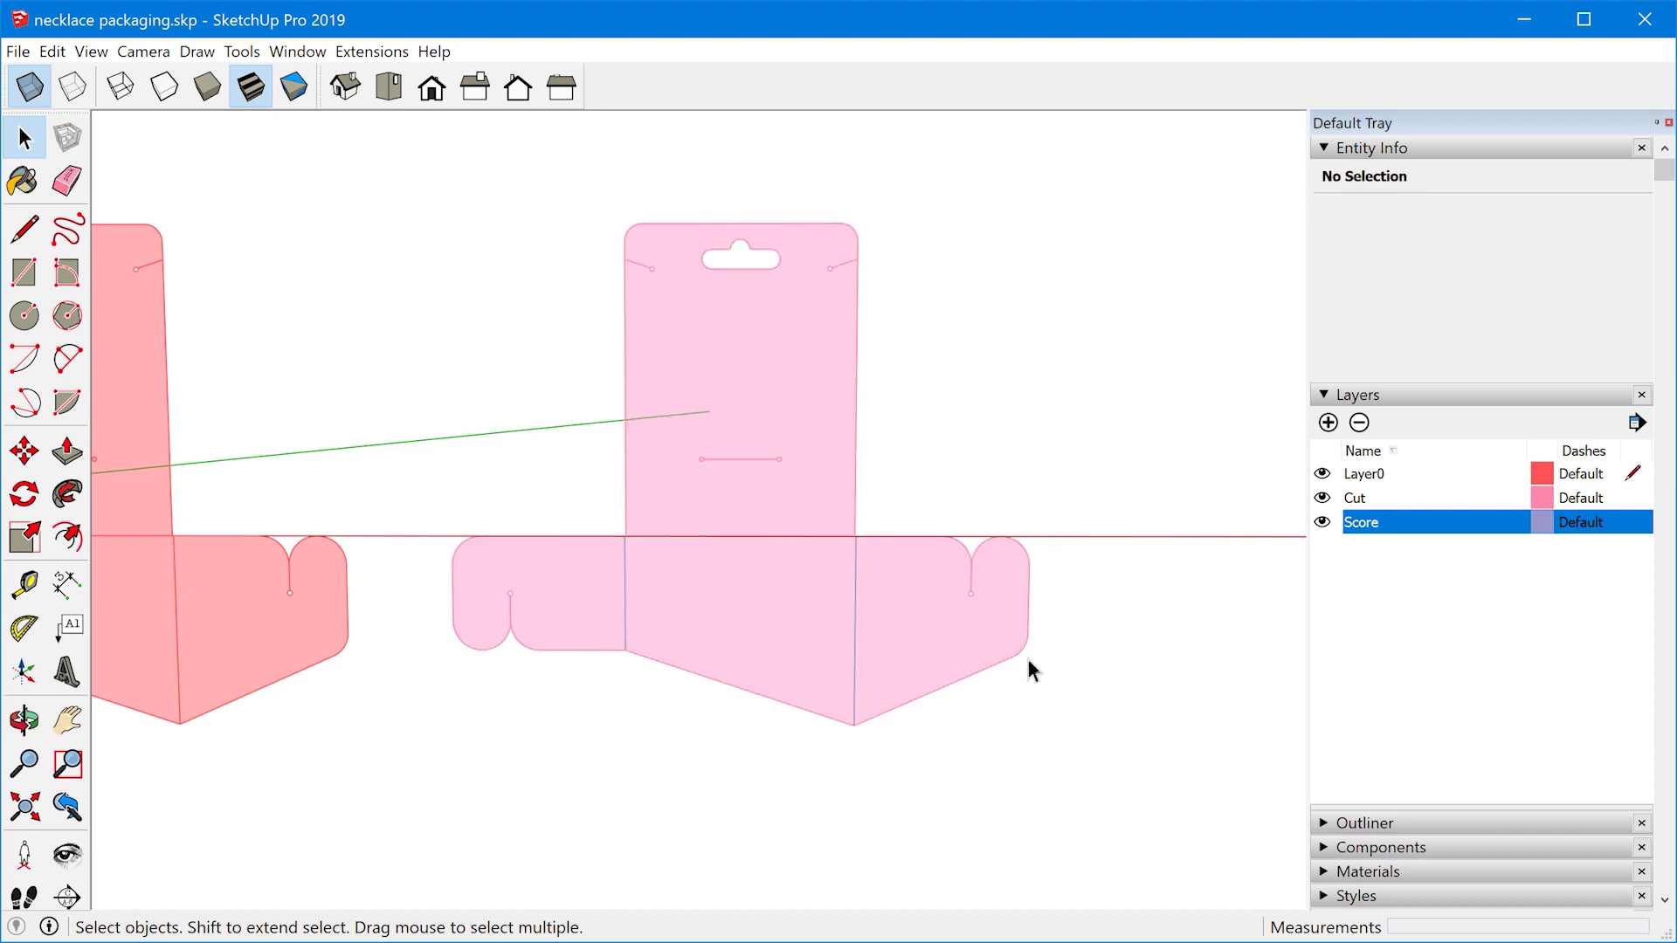
- Turn Color by Layer off to compare the model's display, and restore the layer colours
click(1637, 425)
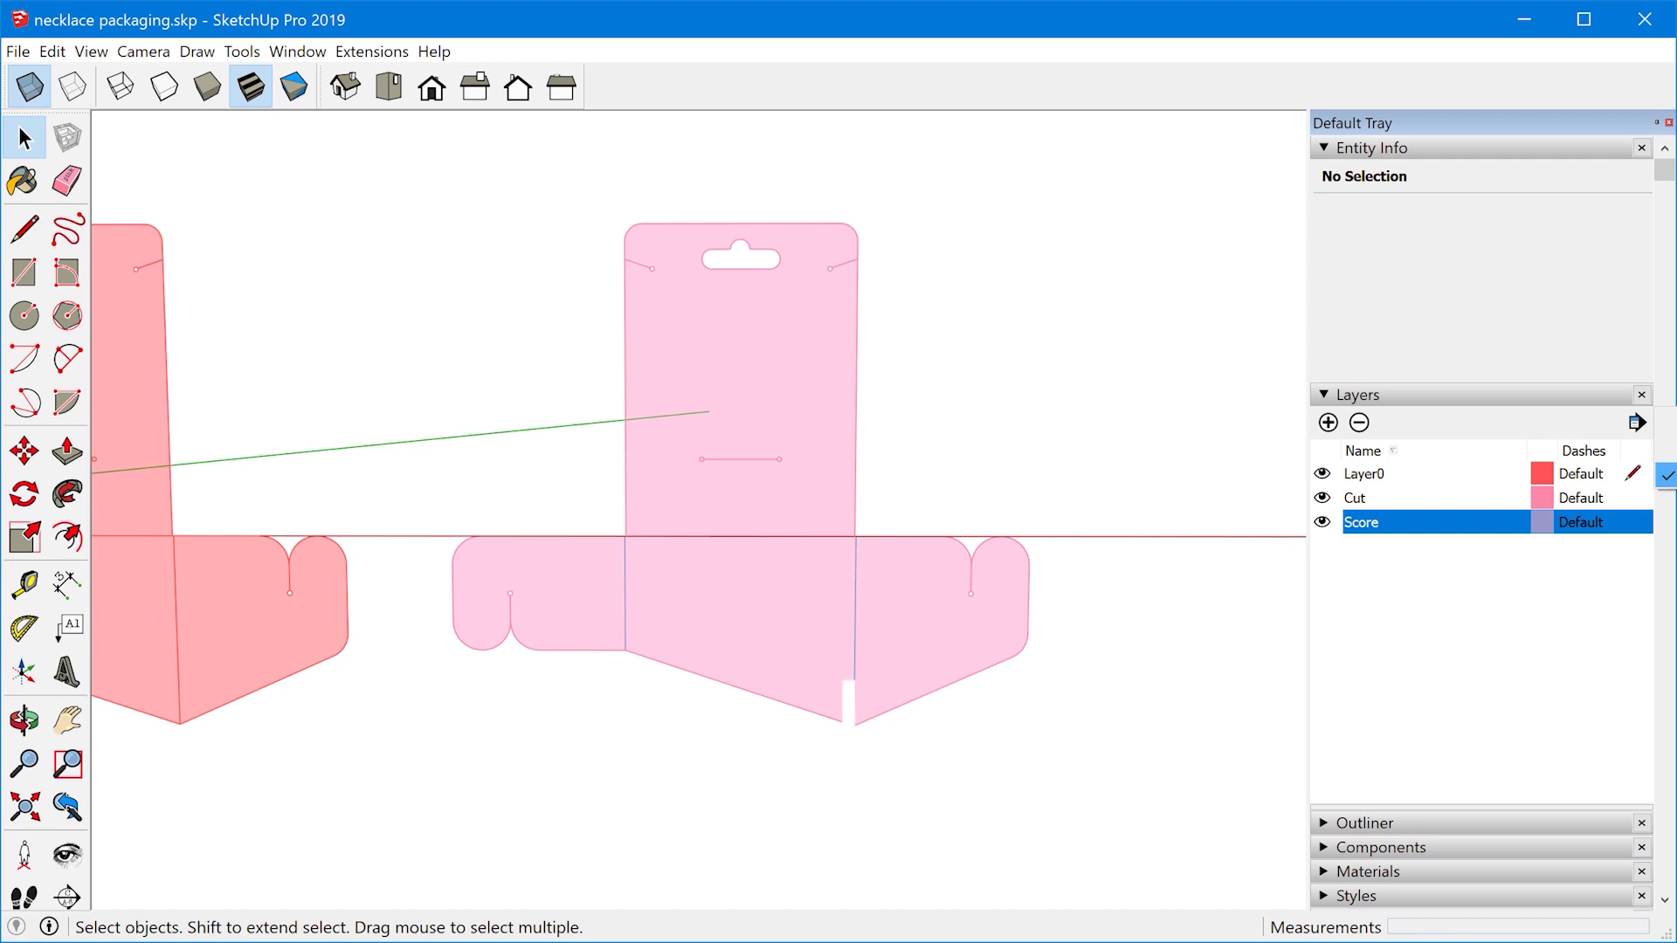
click(1614, 434)
click(1637, 424)
click(1667, 474)
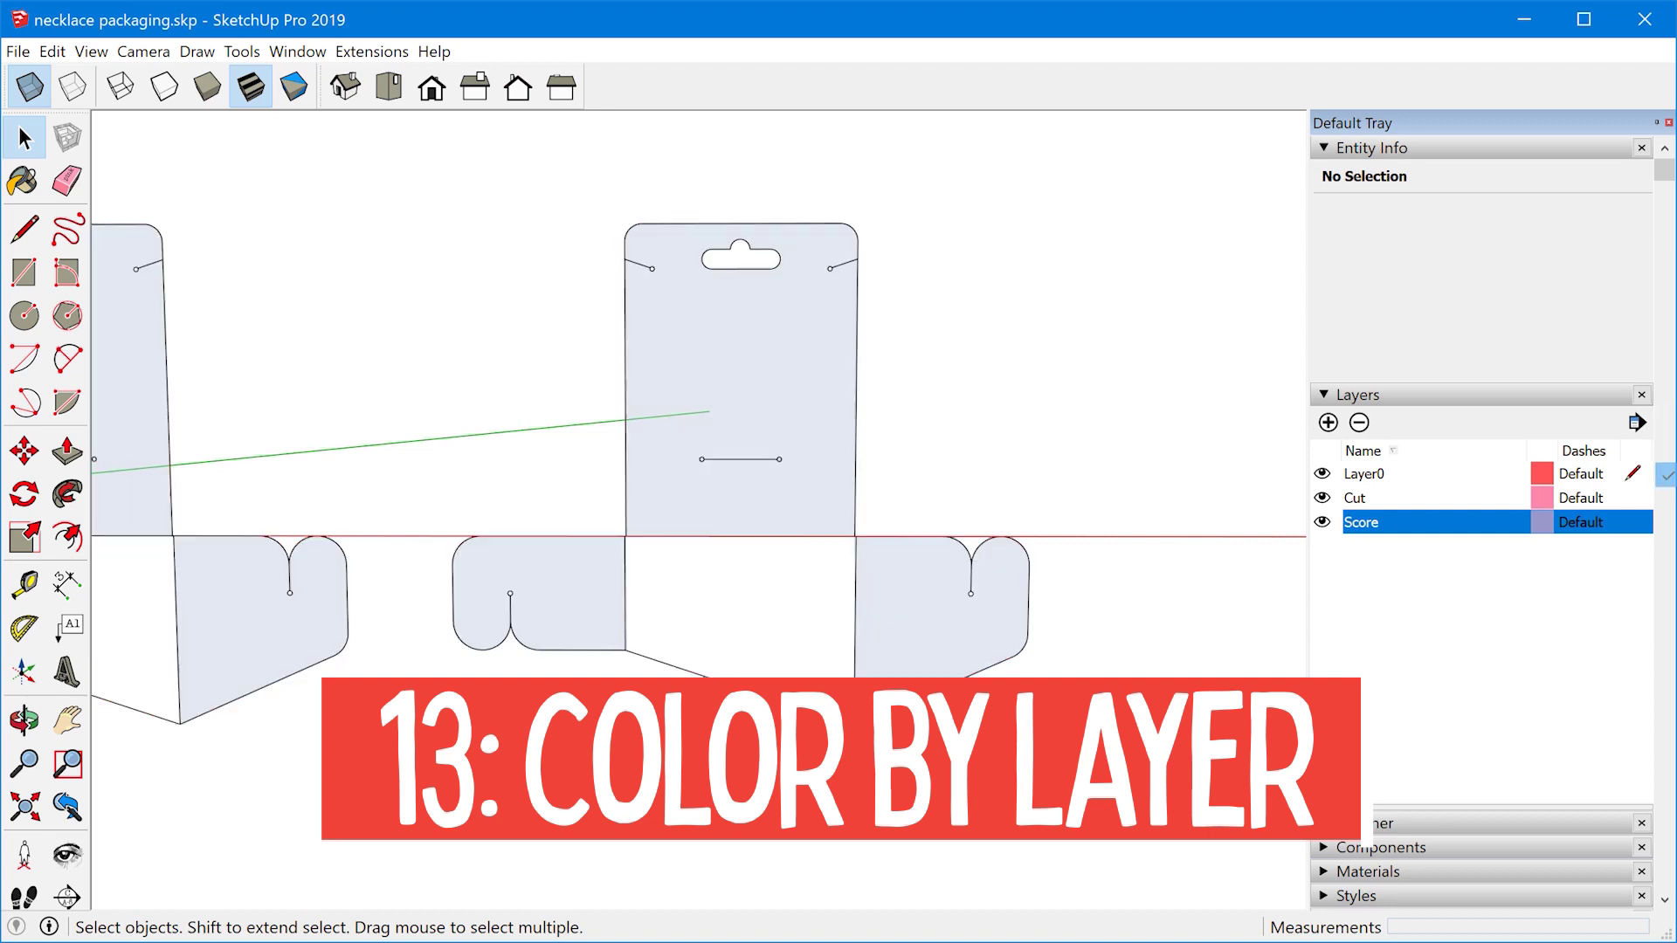
key(ctrl+z)
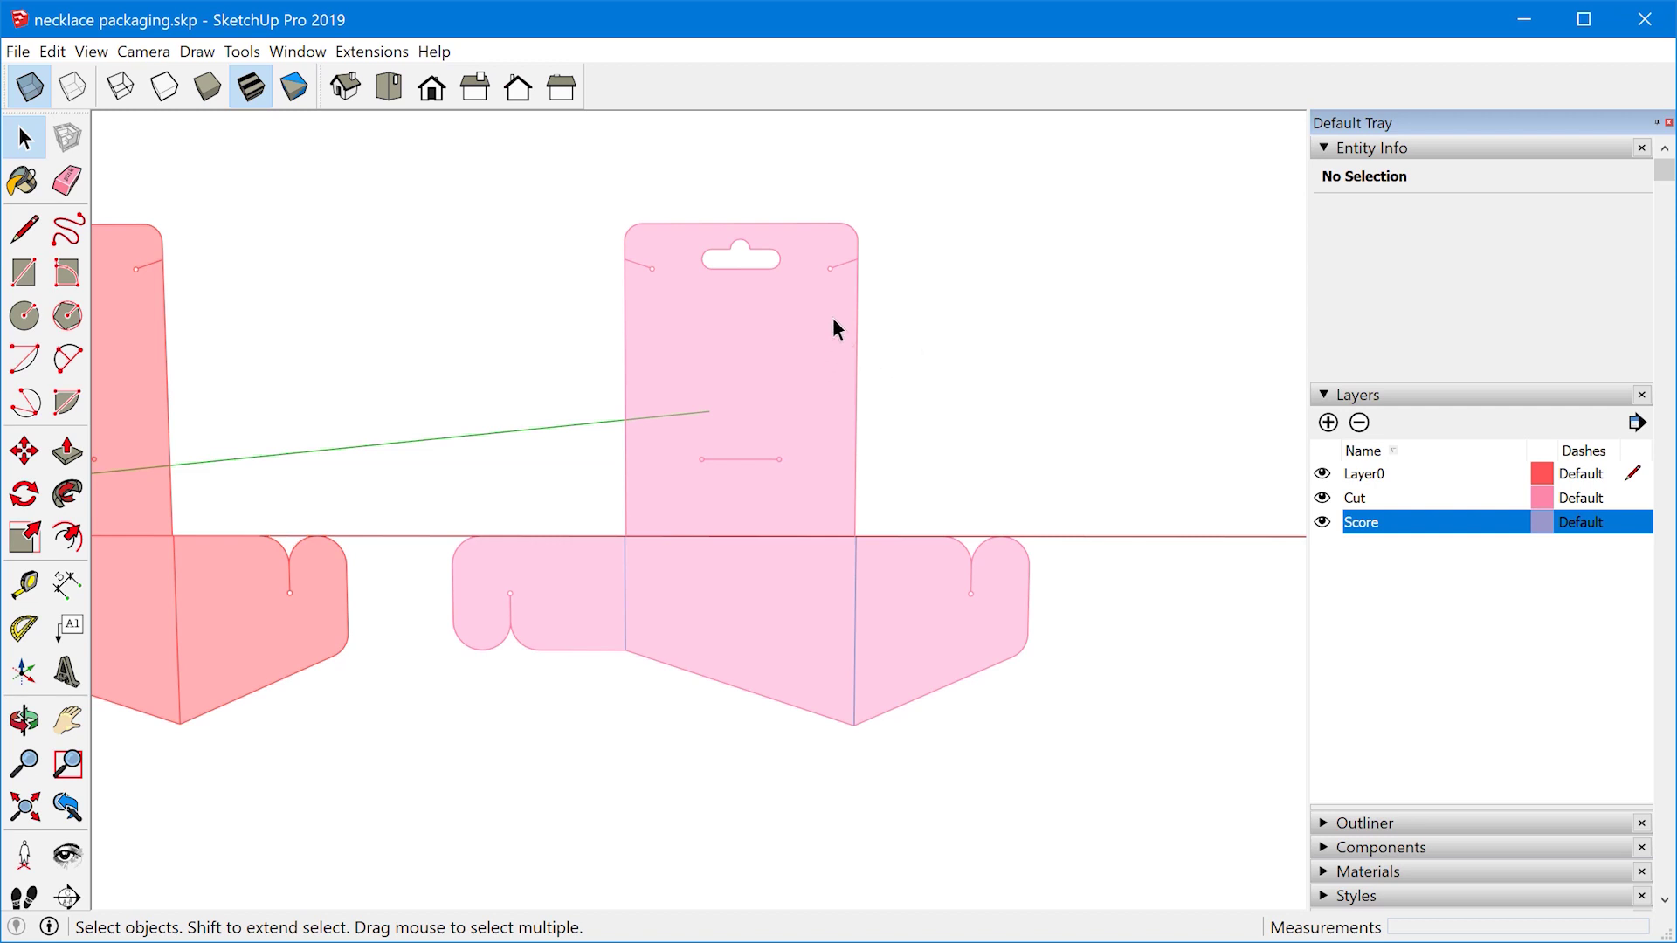
- Switch the style's edge colour to All same for comparison, and return it to By material
click(1326, 395)
click(1355, 489)
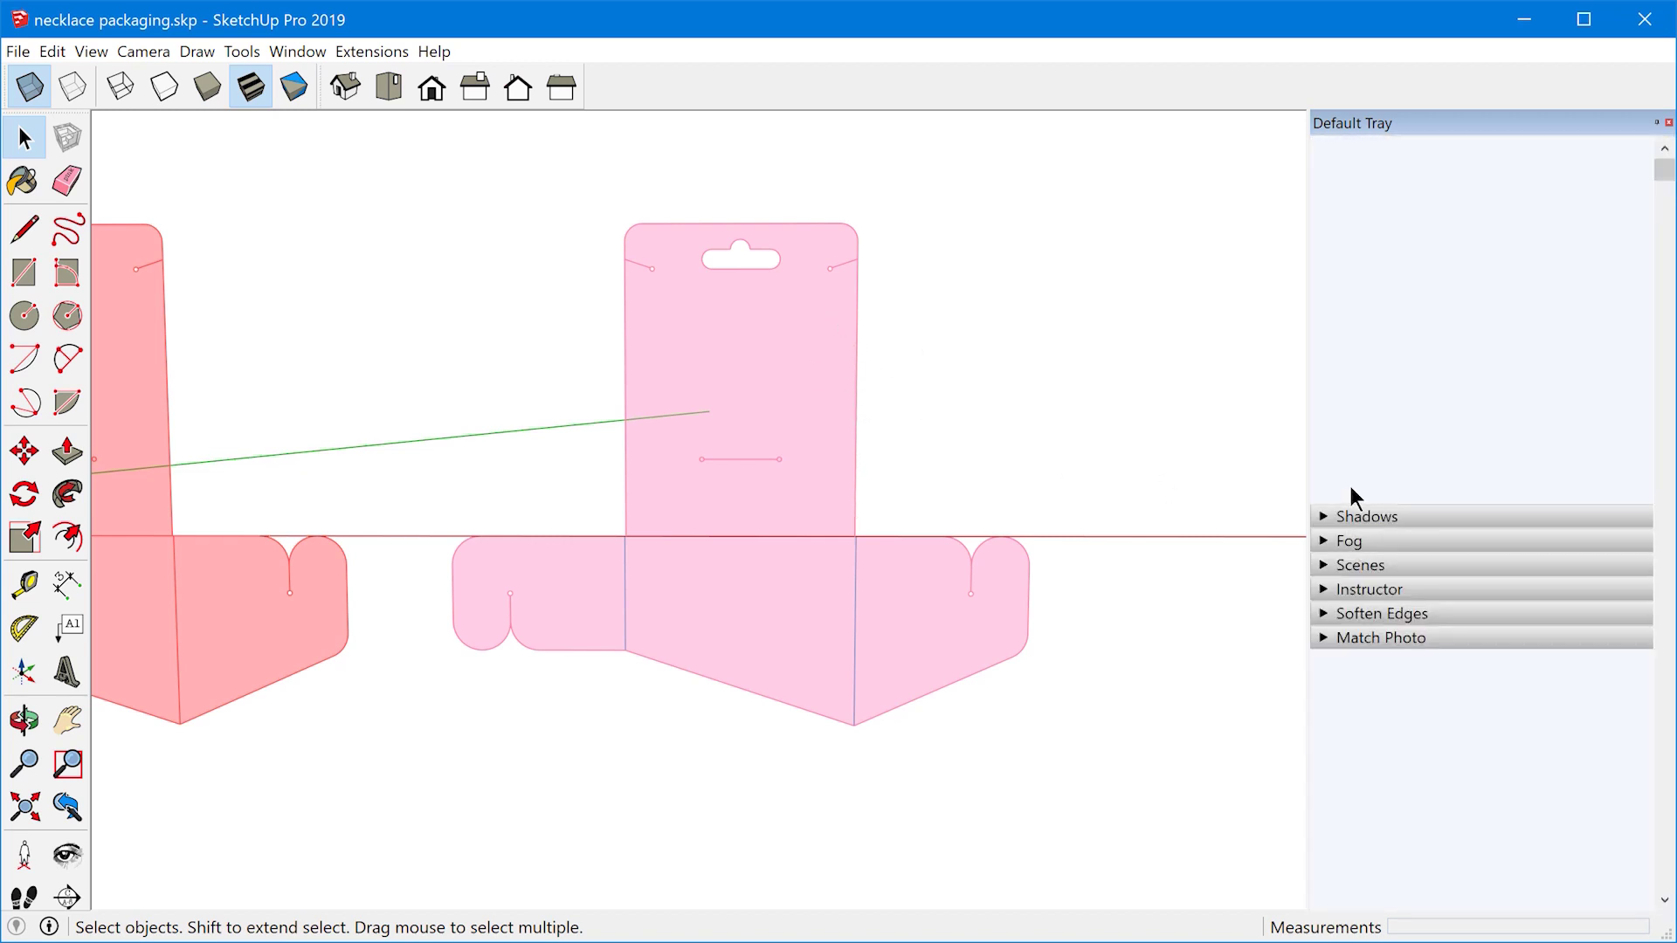
click(1396, 621)
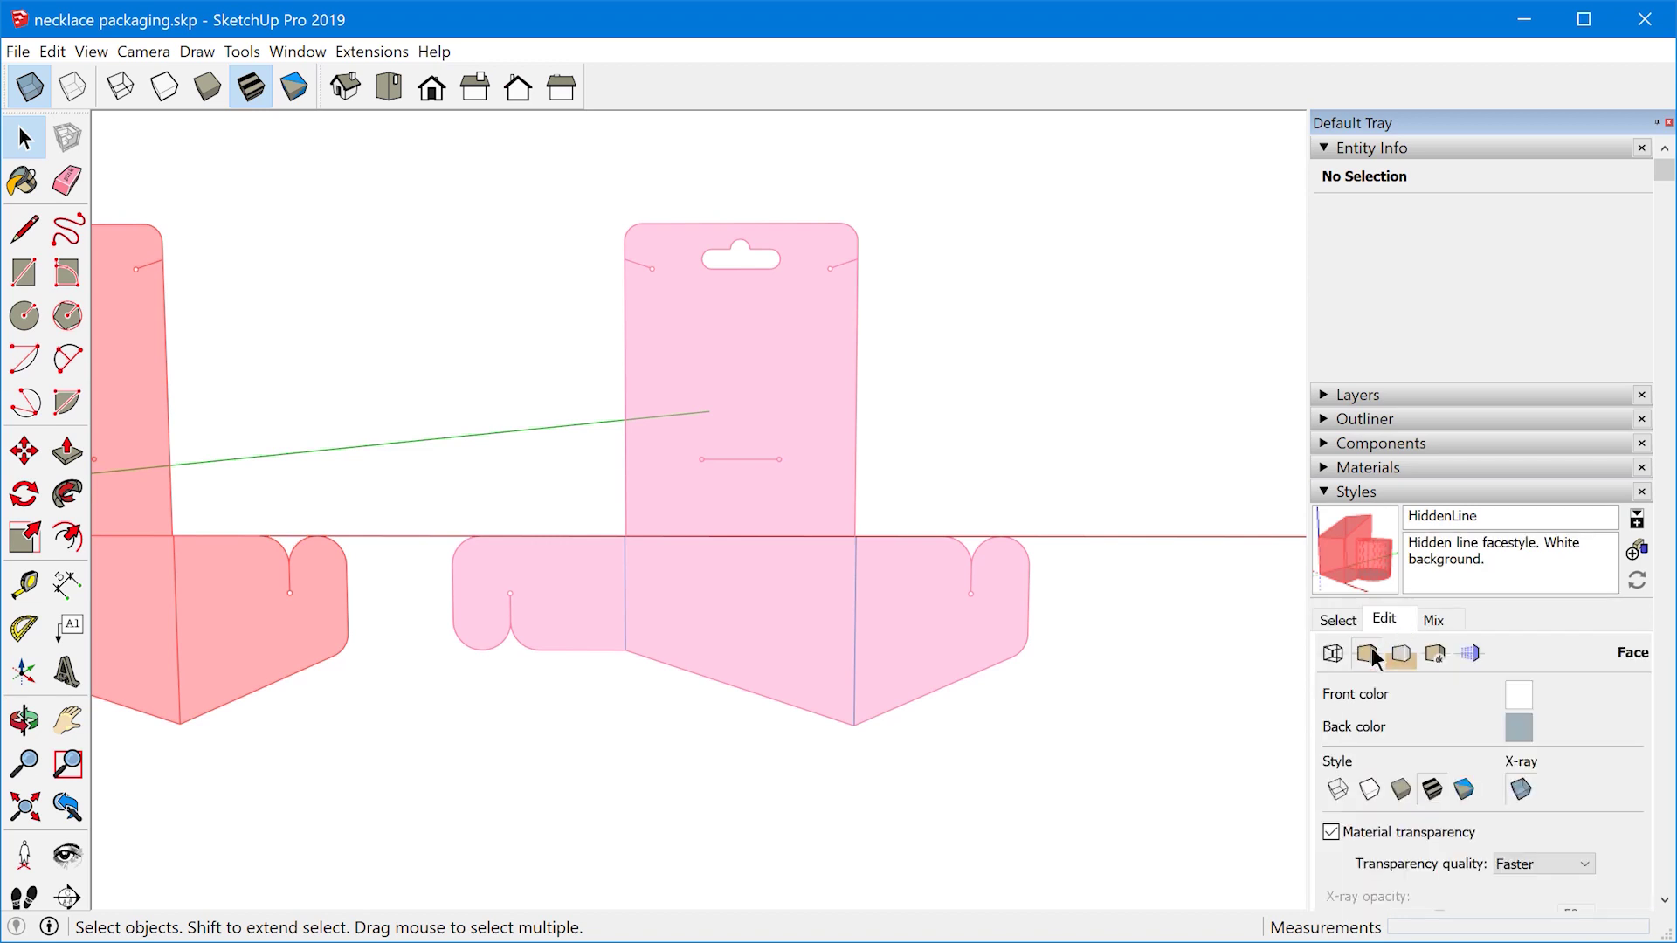
click(1327, 654)
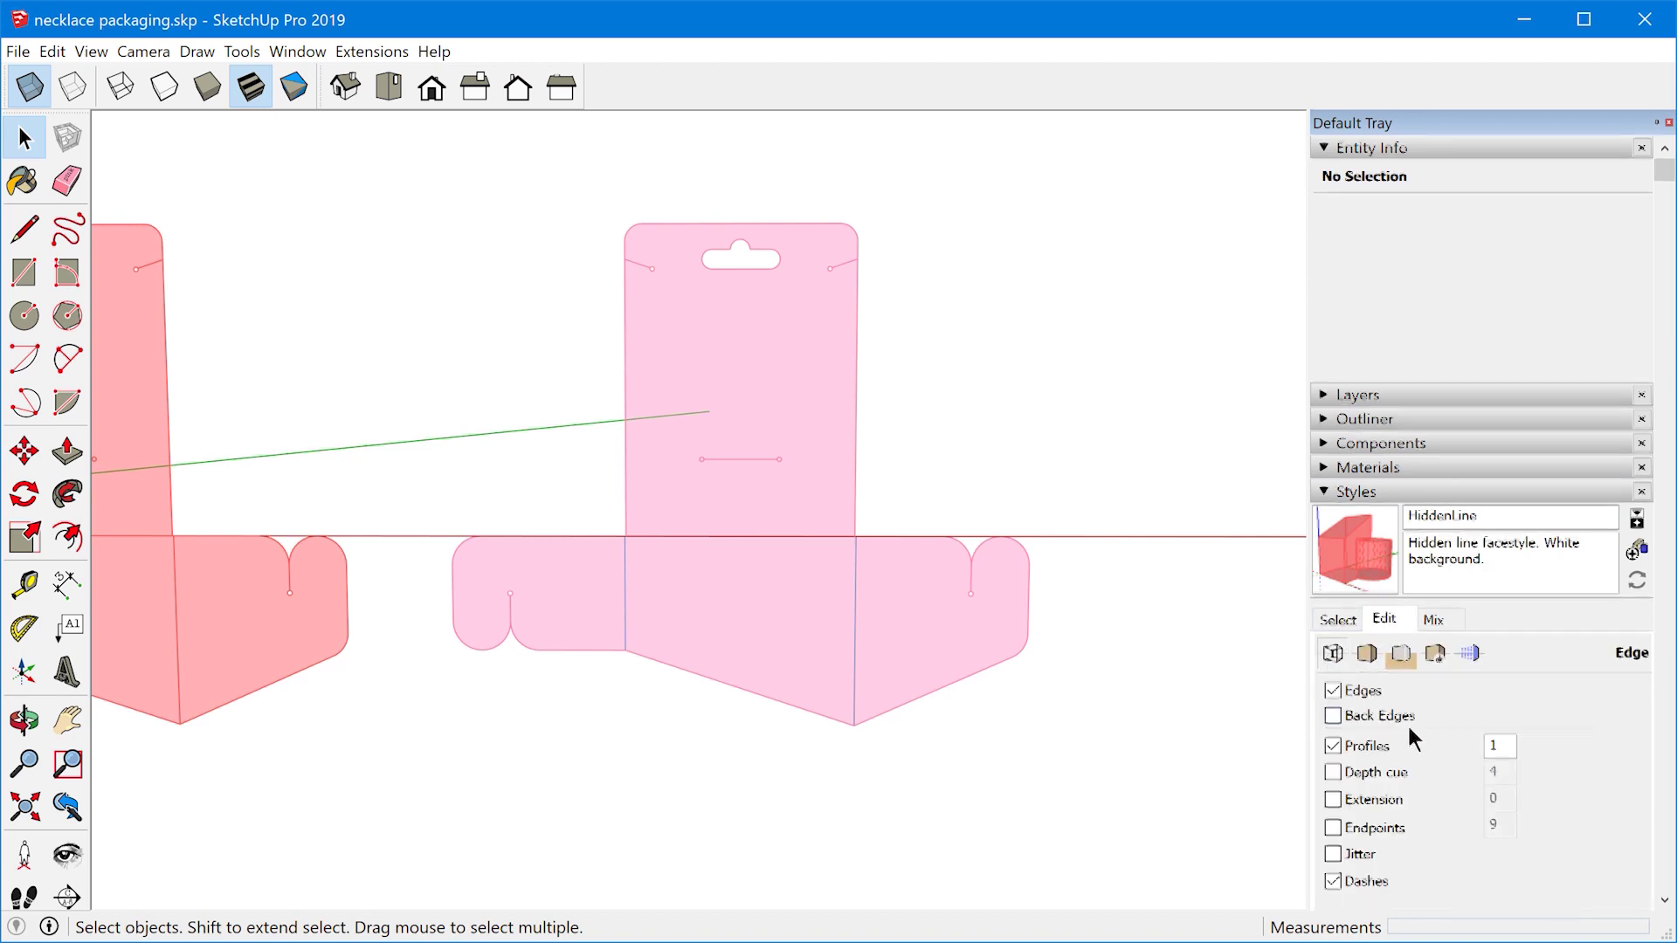
scroll(1415, 731, down, 3)
click(1517, 716)
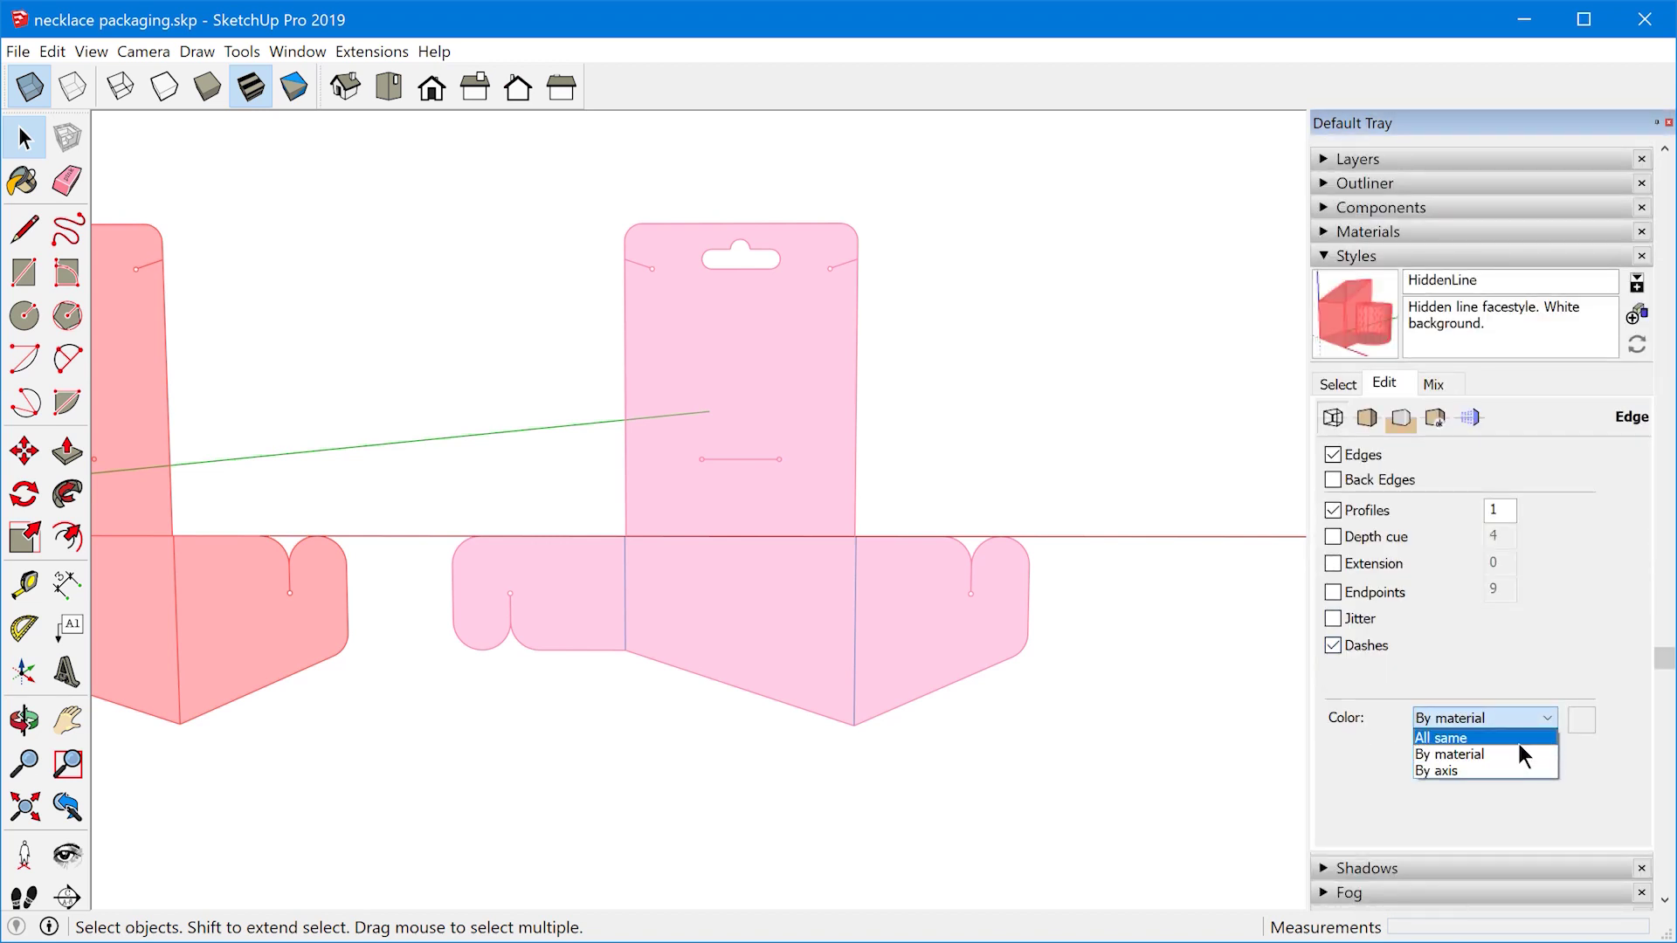
click(1502, 739)
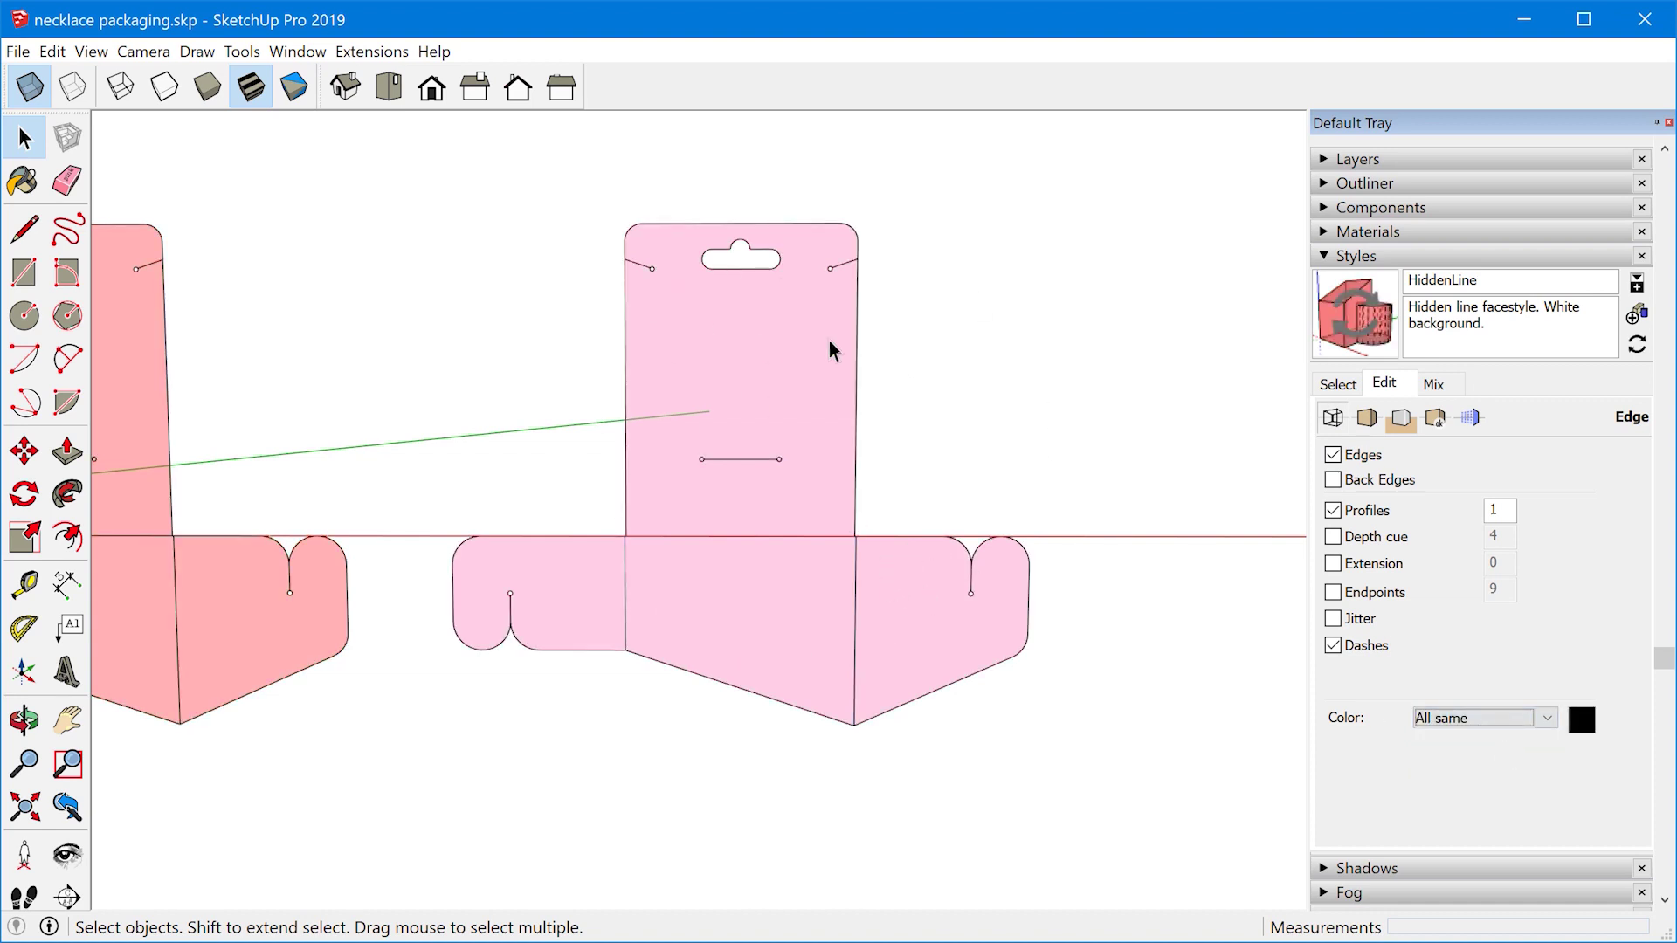
click(1541, 717)
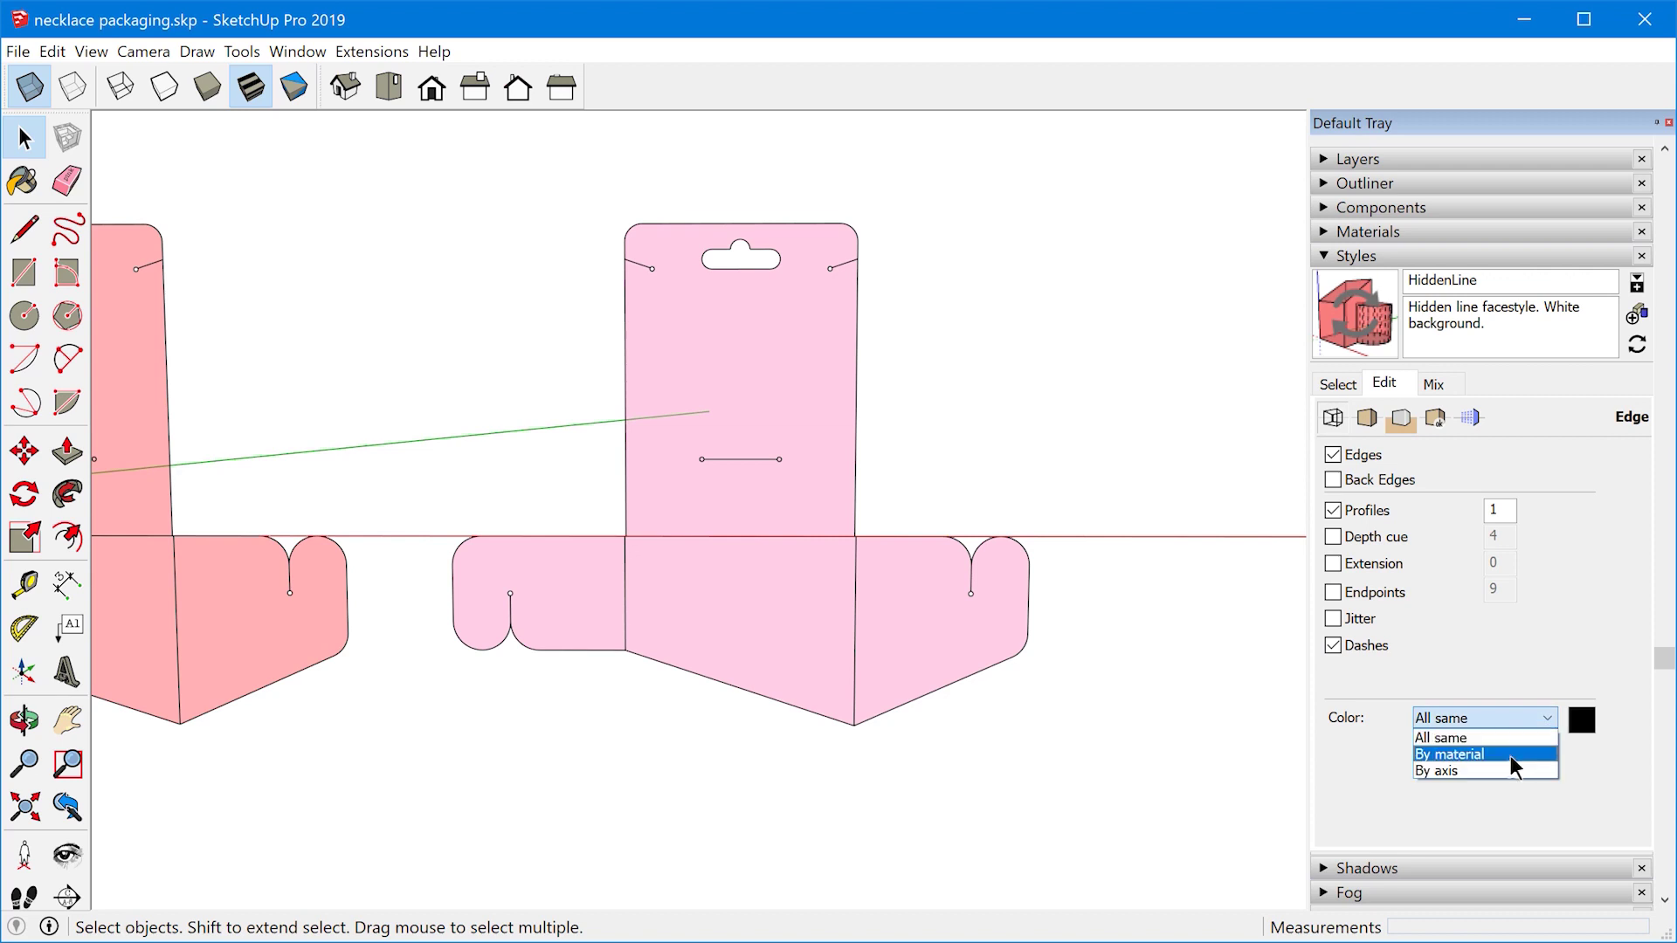
click(1509, 748)
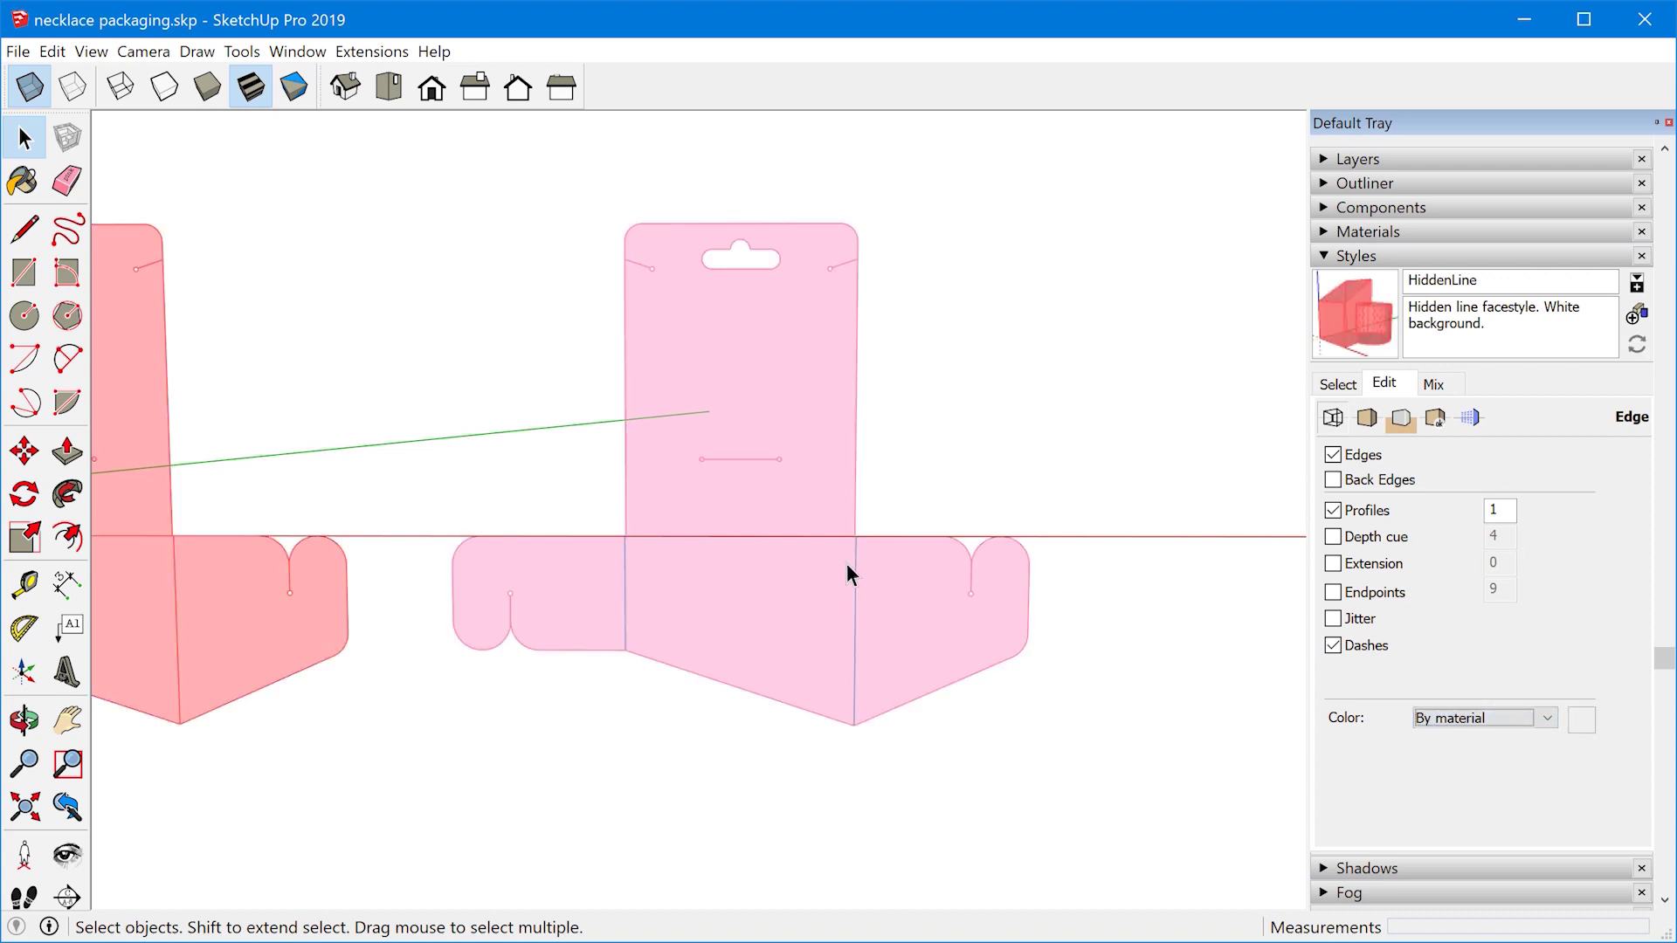
click(1338, 255)
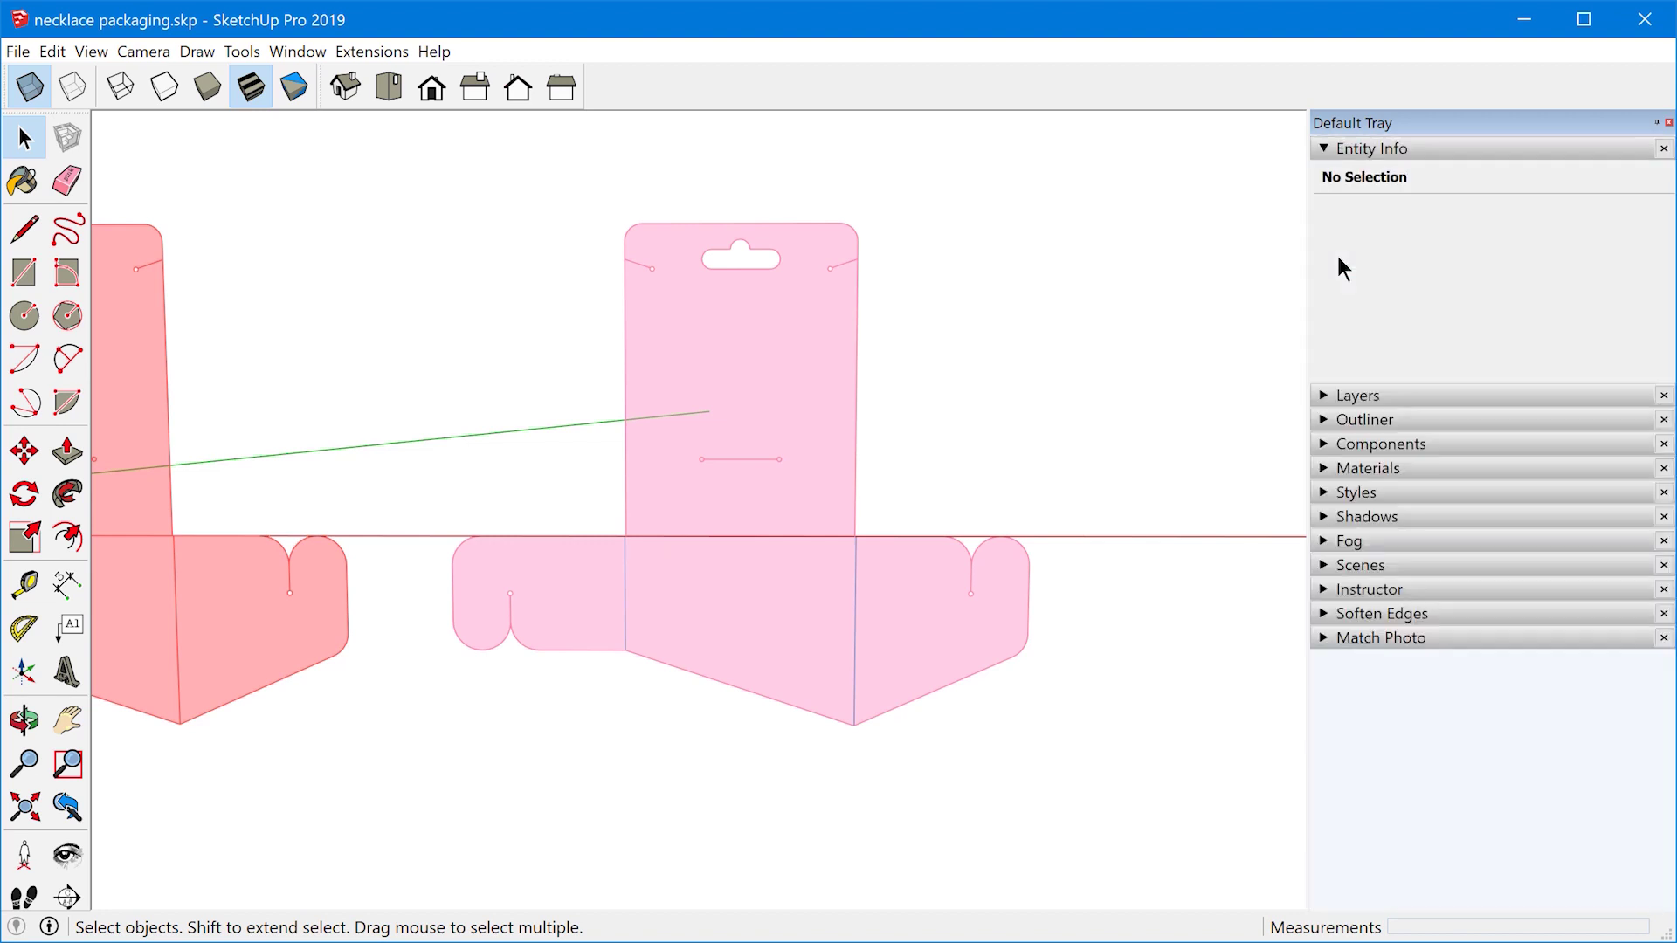
- Show the layer list and hide the drawing axes so the layout's fold lines can be seen
click(1339, 397)
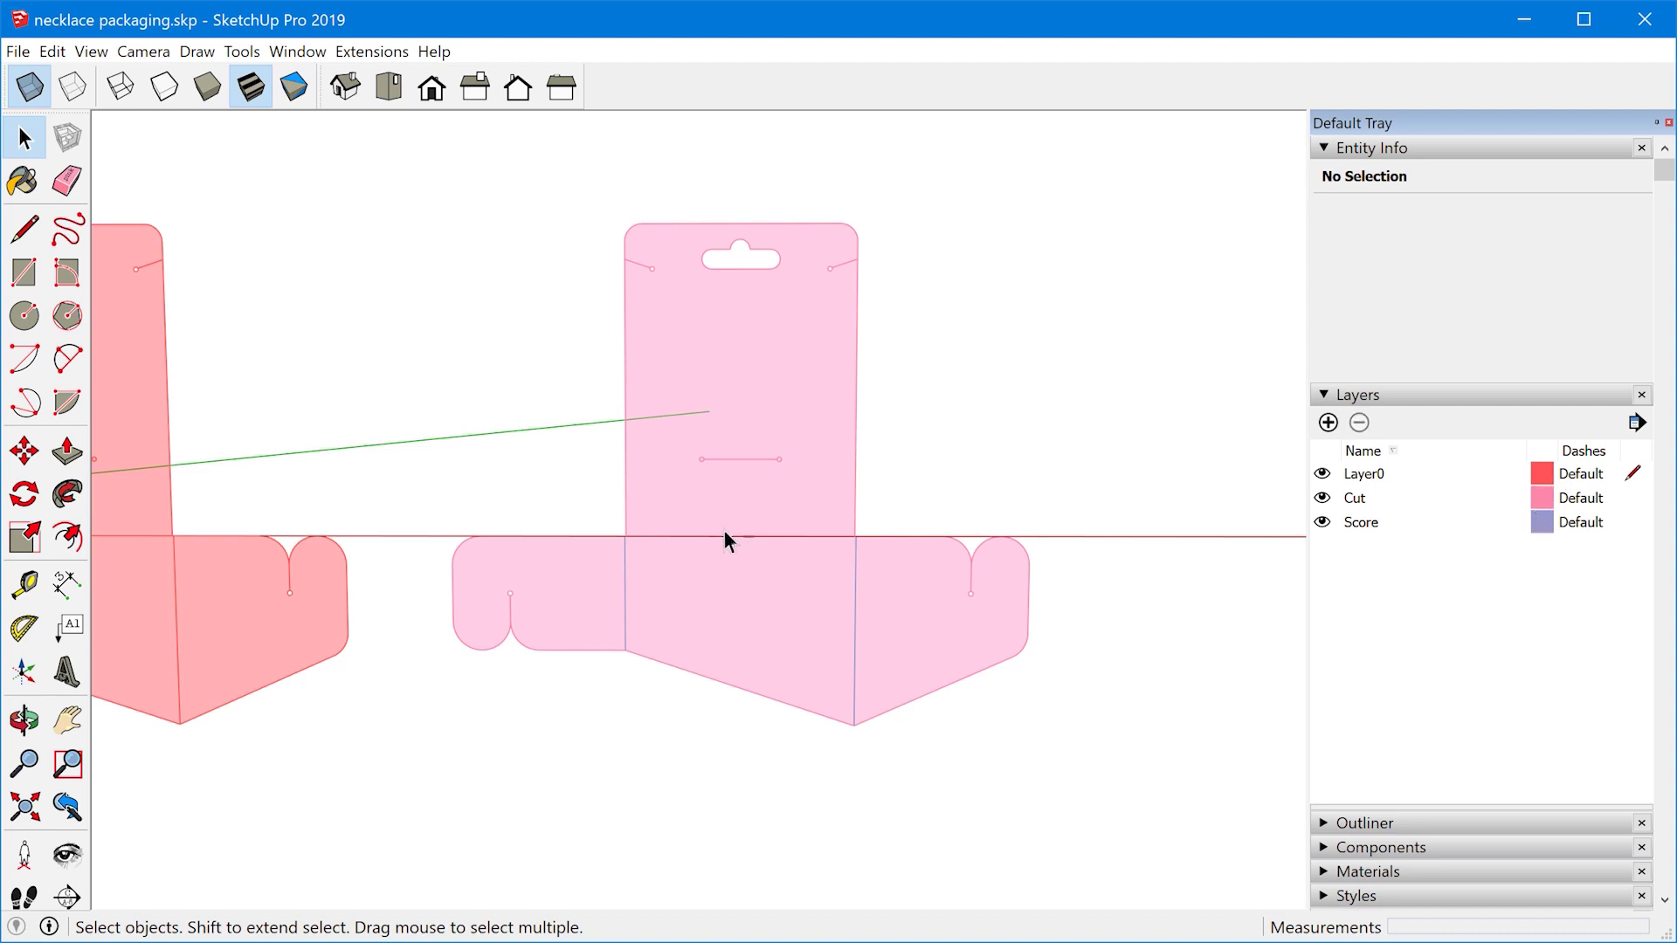
click(83, 54)
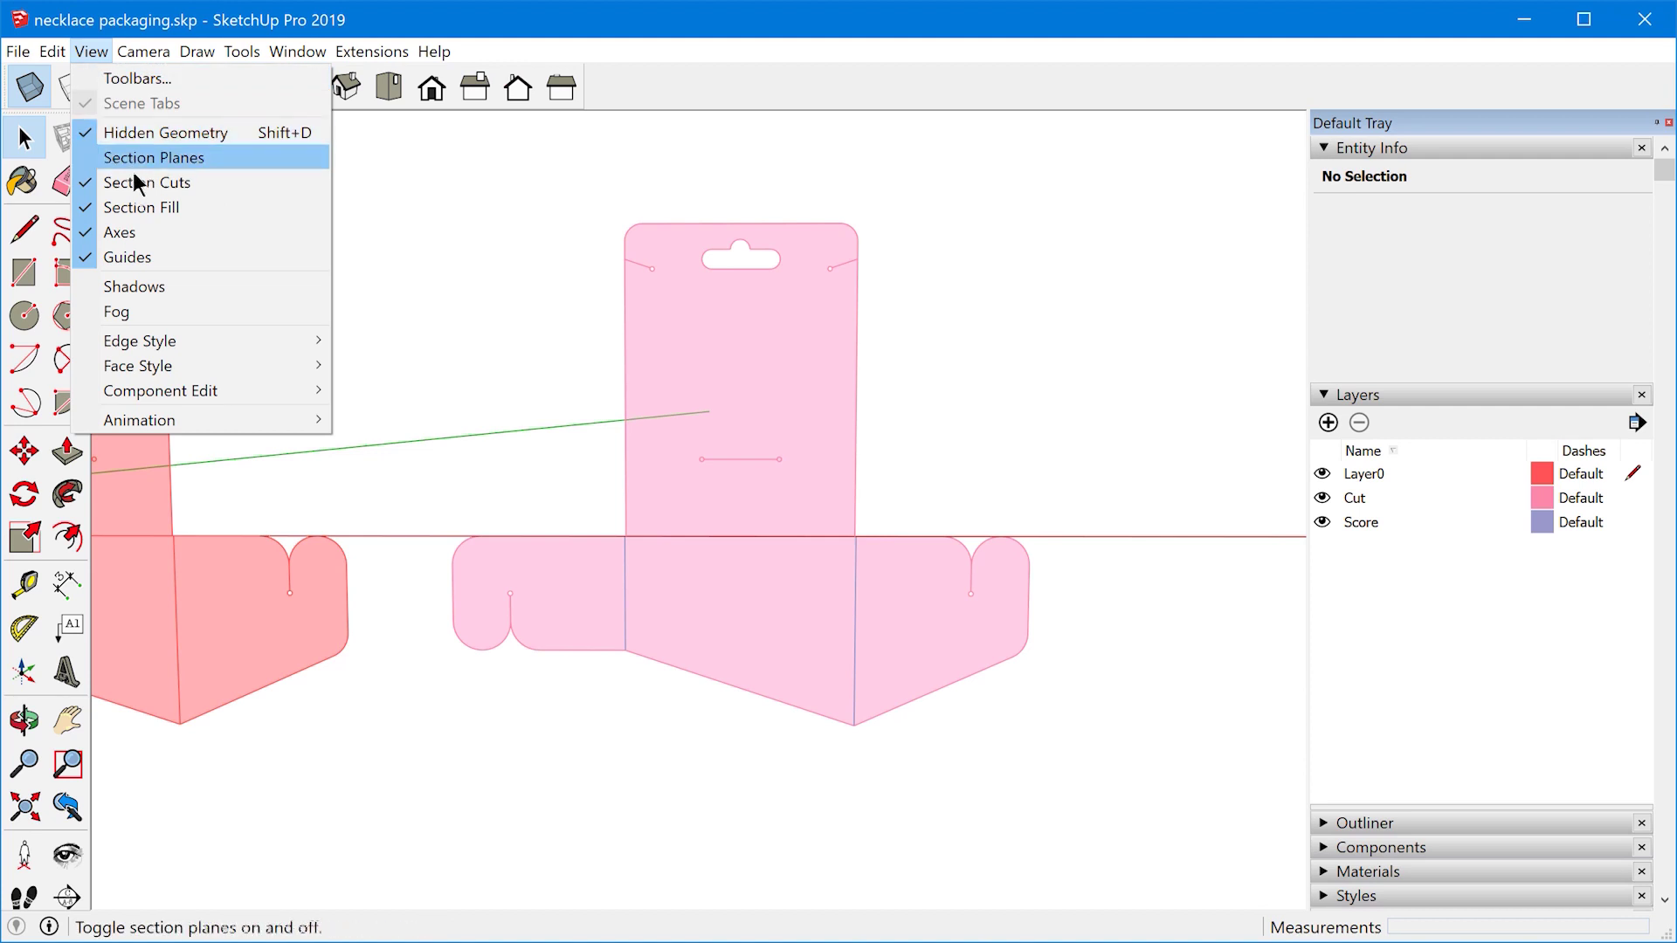
click(133, 234)
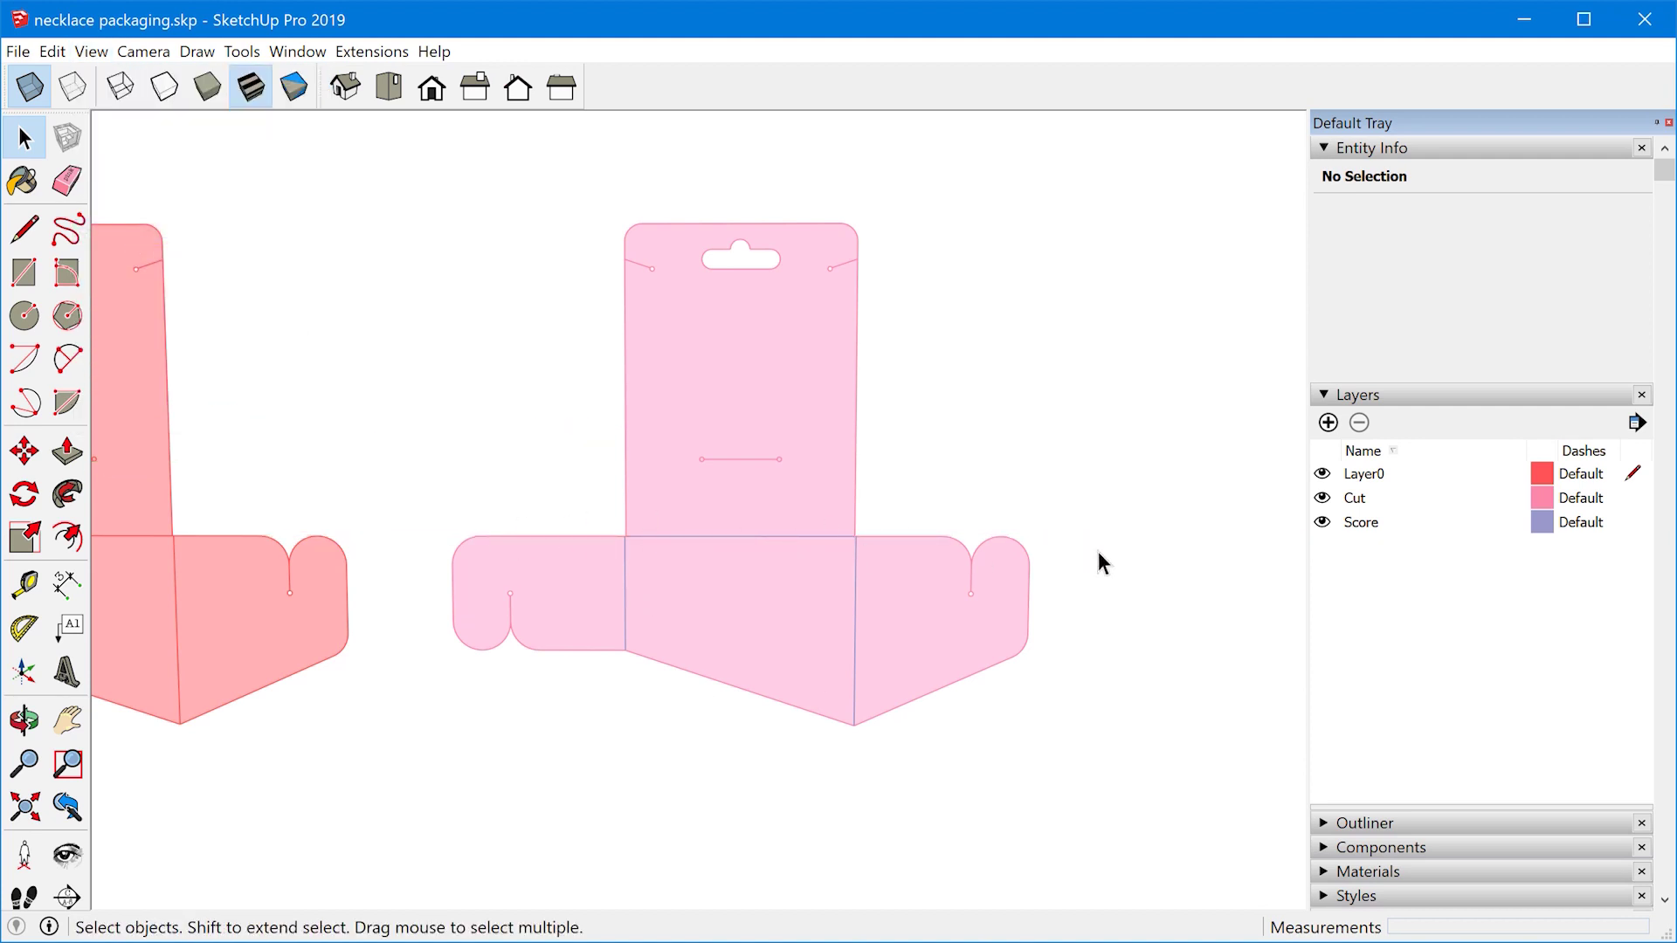
scroll(789, 363, up, 2)
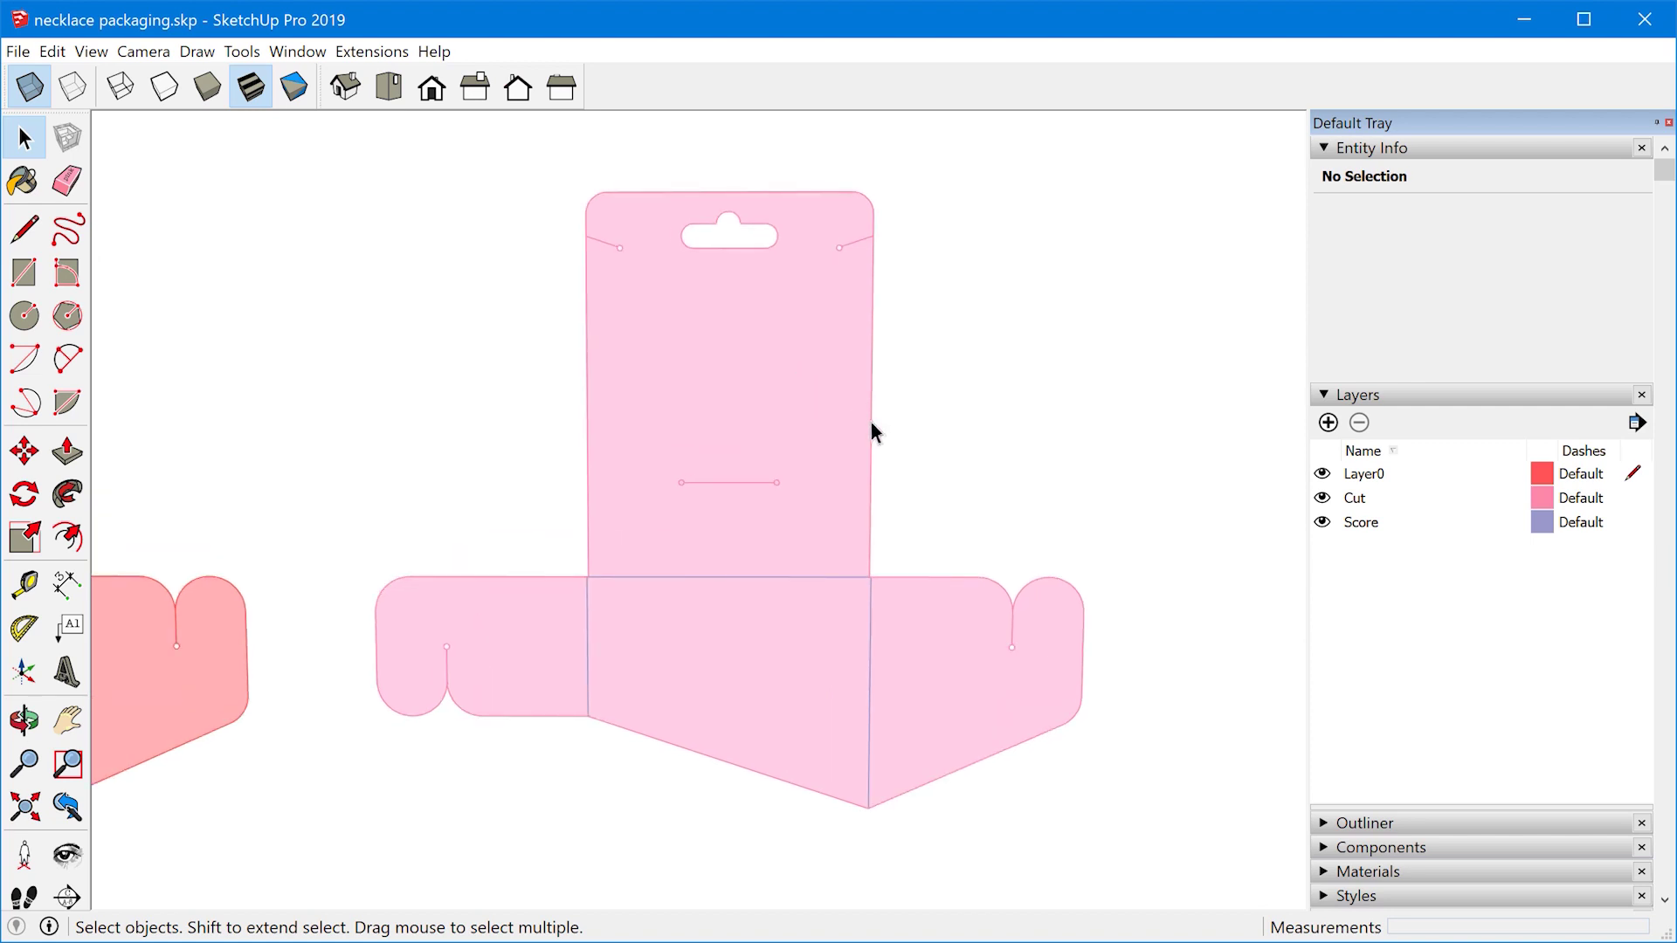
- Select straight and curved outline edges of the right flap and back panel one at a time to check how the outline is divided
click(915, 575)
click(995, 590)
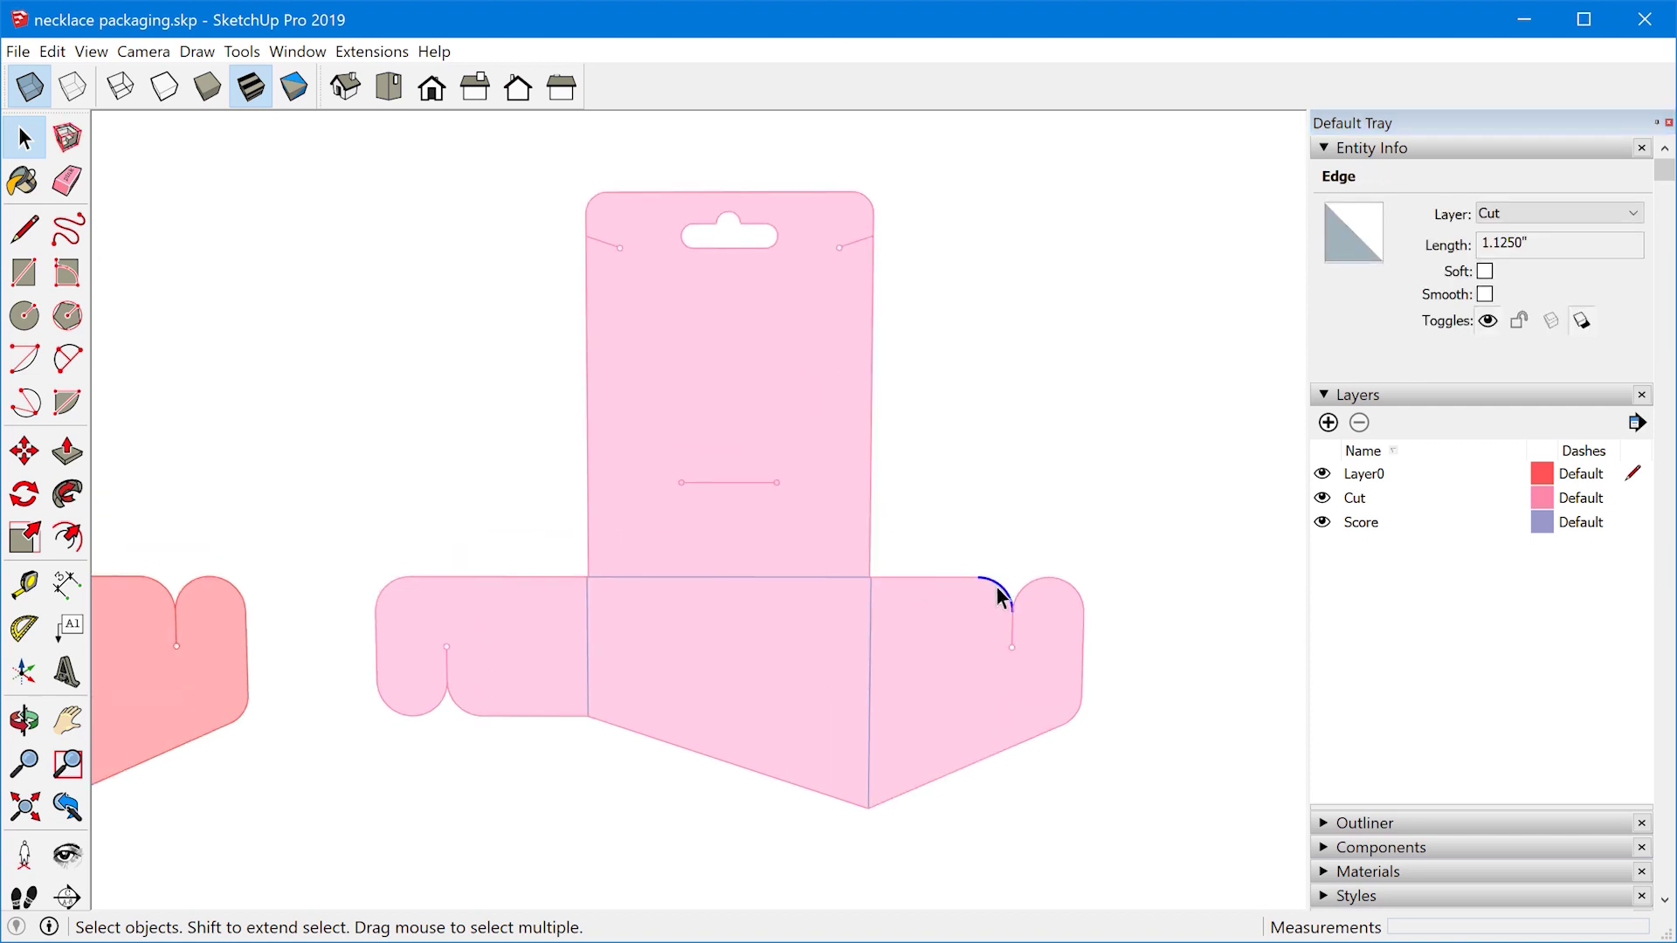
click(951, 576)
click(871, 529)
click(873, 213)
click(824, 191)
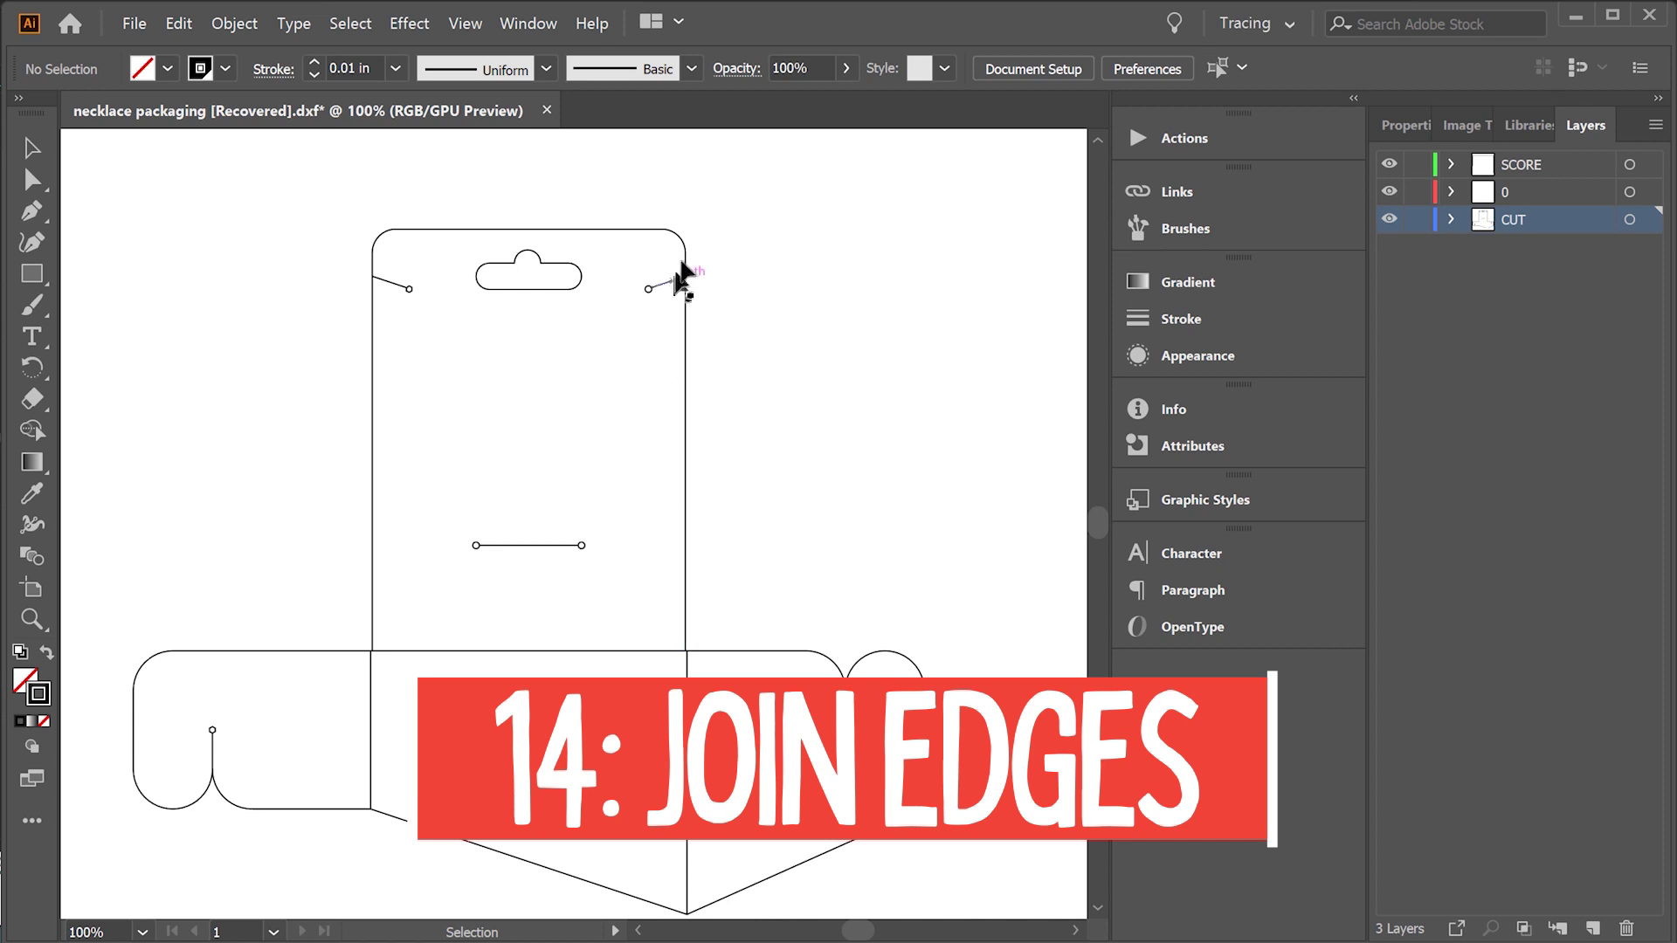
- Switch to Adobe Illustrator and select the back panel's outline segments in the imported DXF to examine whether they are joined
click(687, 321)
mouse_move(684, 262)
mouse_down()
mouse_move(696, 247)
mouse_move(678, 247)
mouse_up()
click(641, 236)
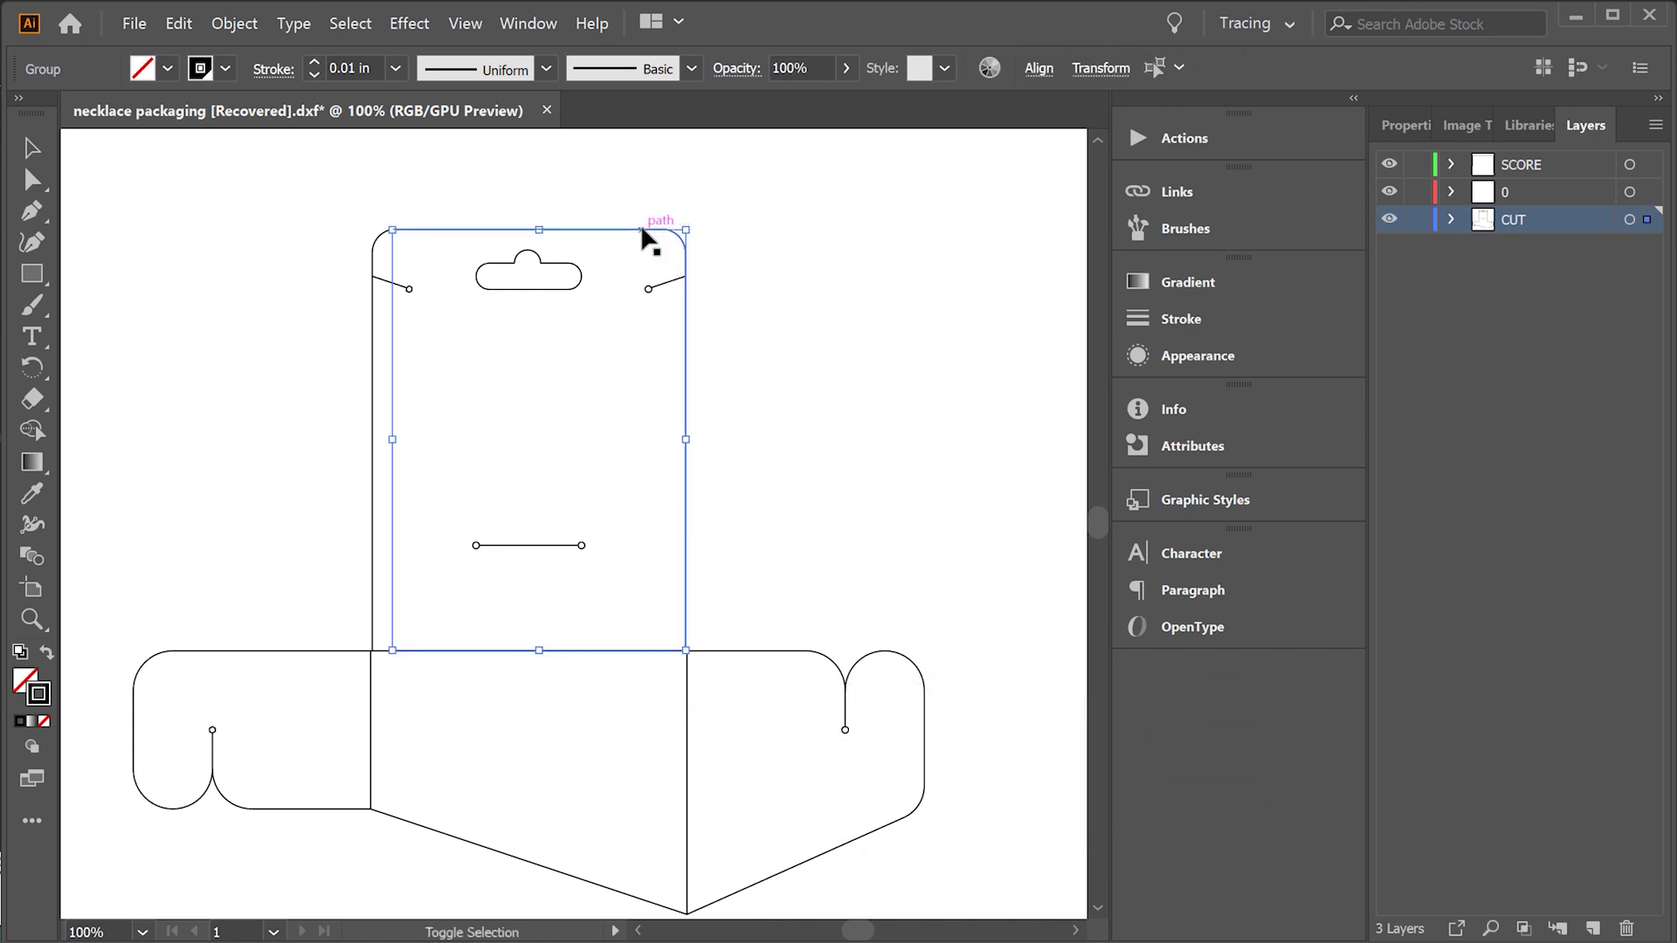
ctrl+shift+click(670, 239)
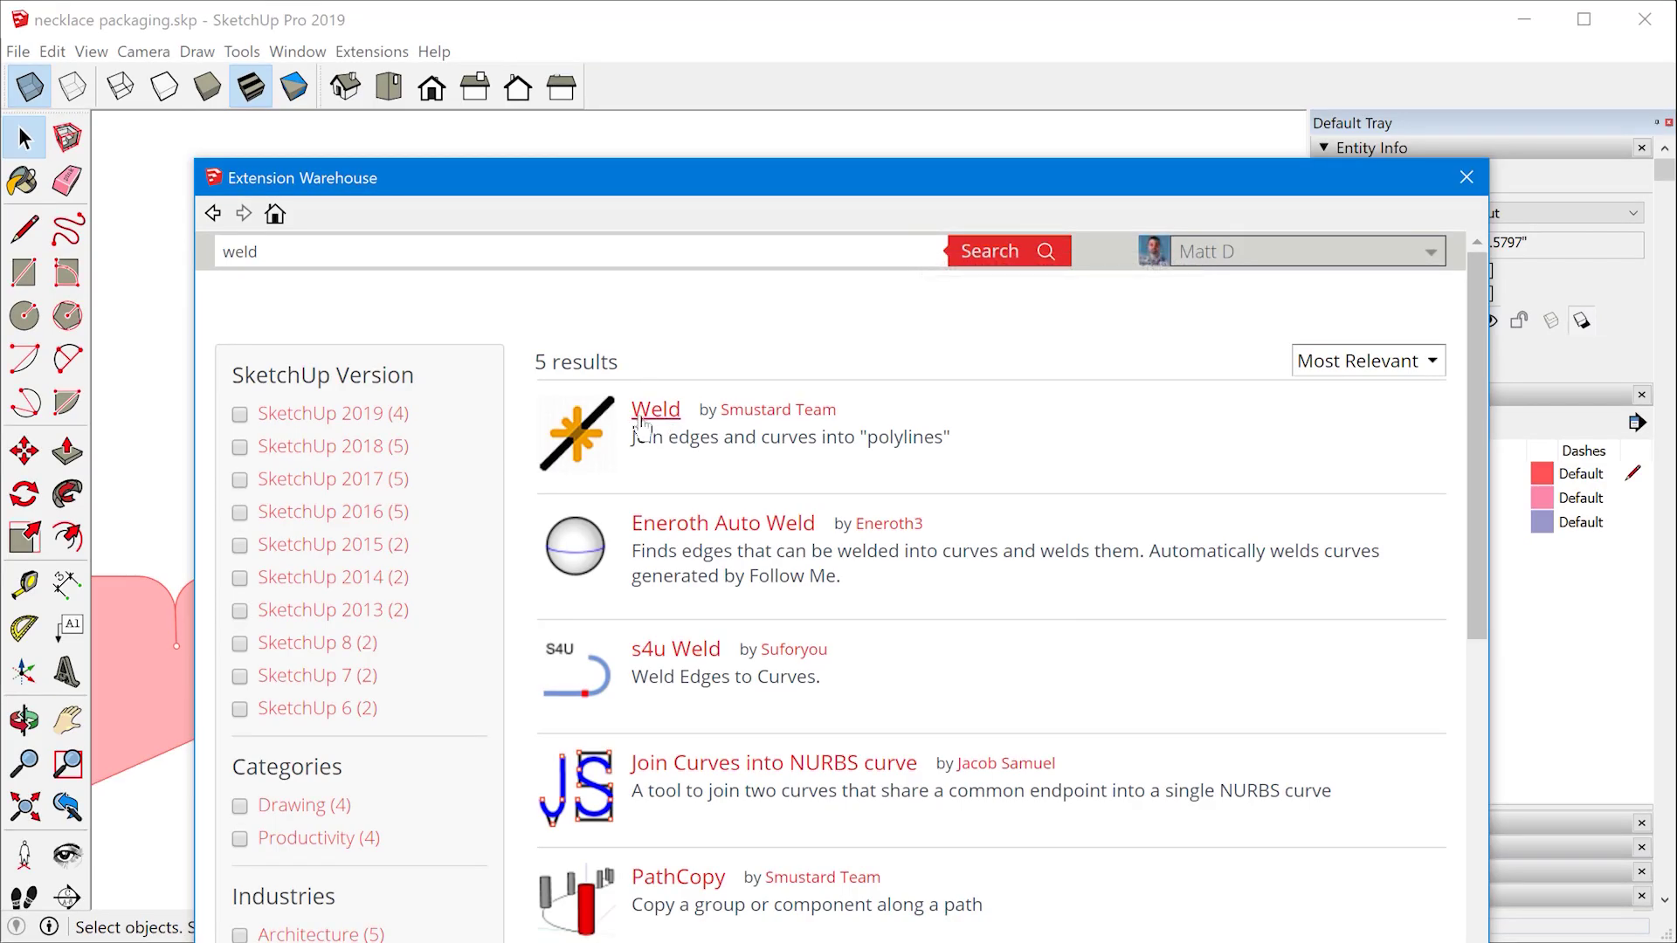
- View the Smustard Weld extension's page in SketchUp's Extension Warehouse and close the warehouse
click(641, 419)
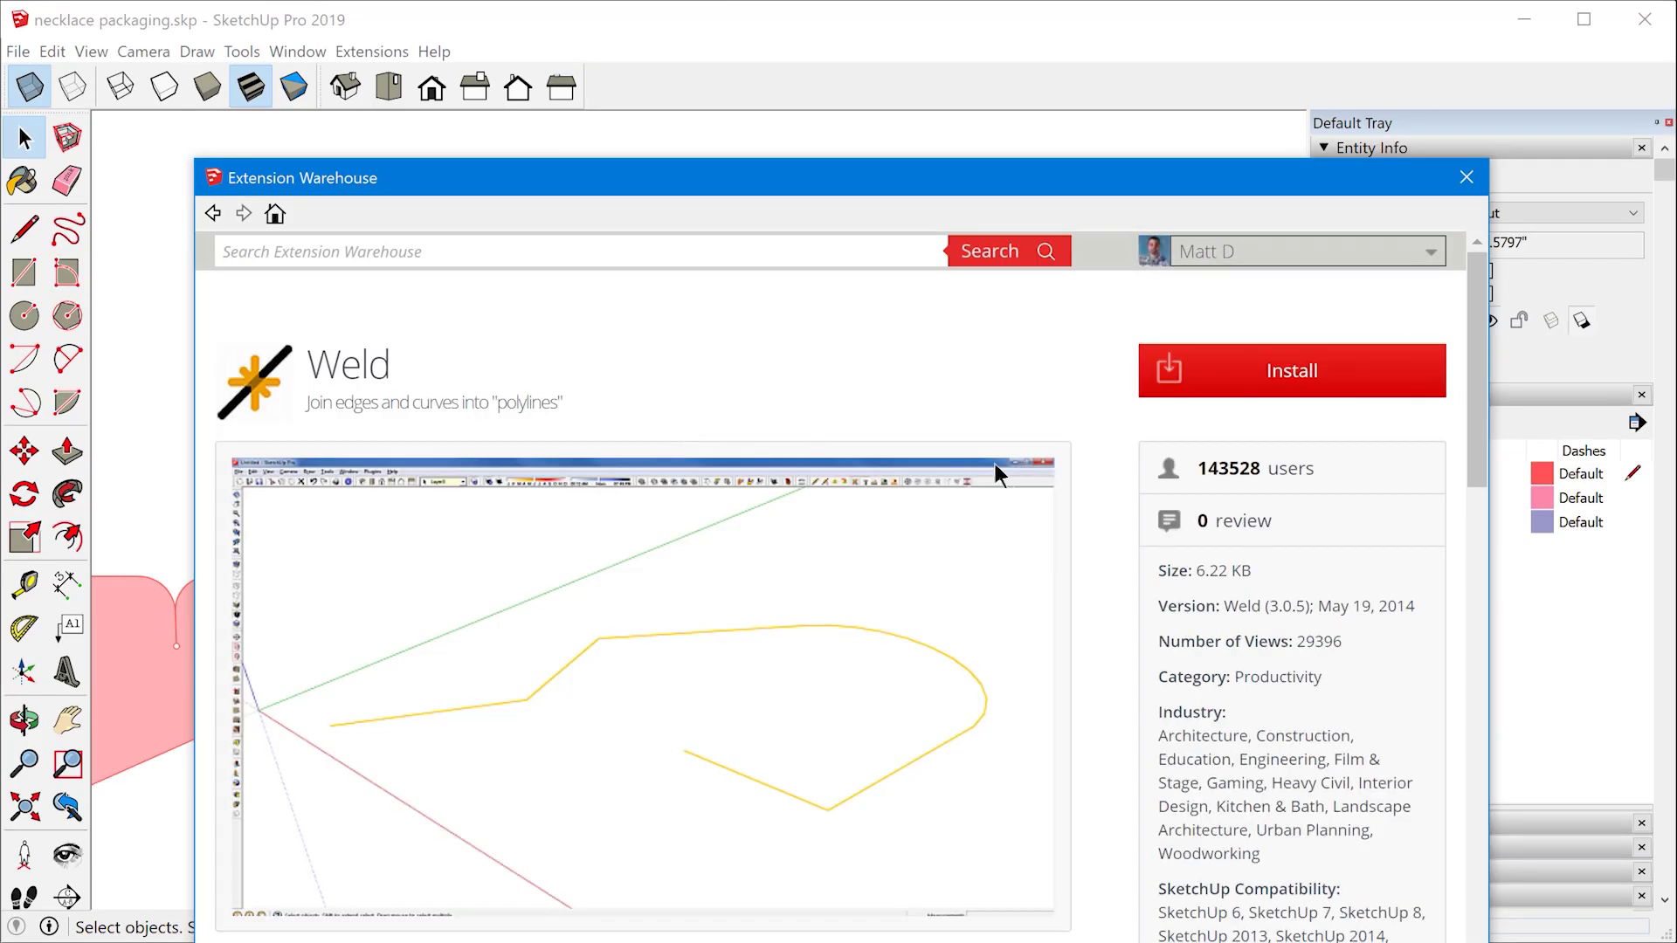
click(1466, 178)
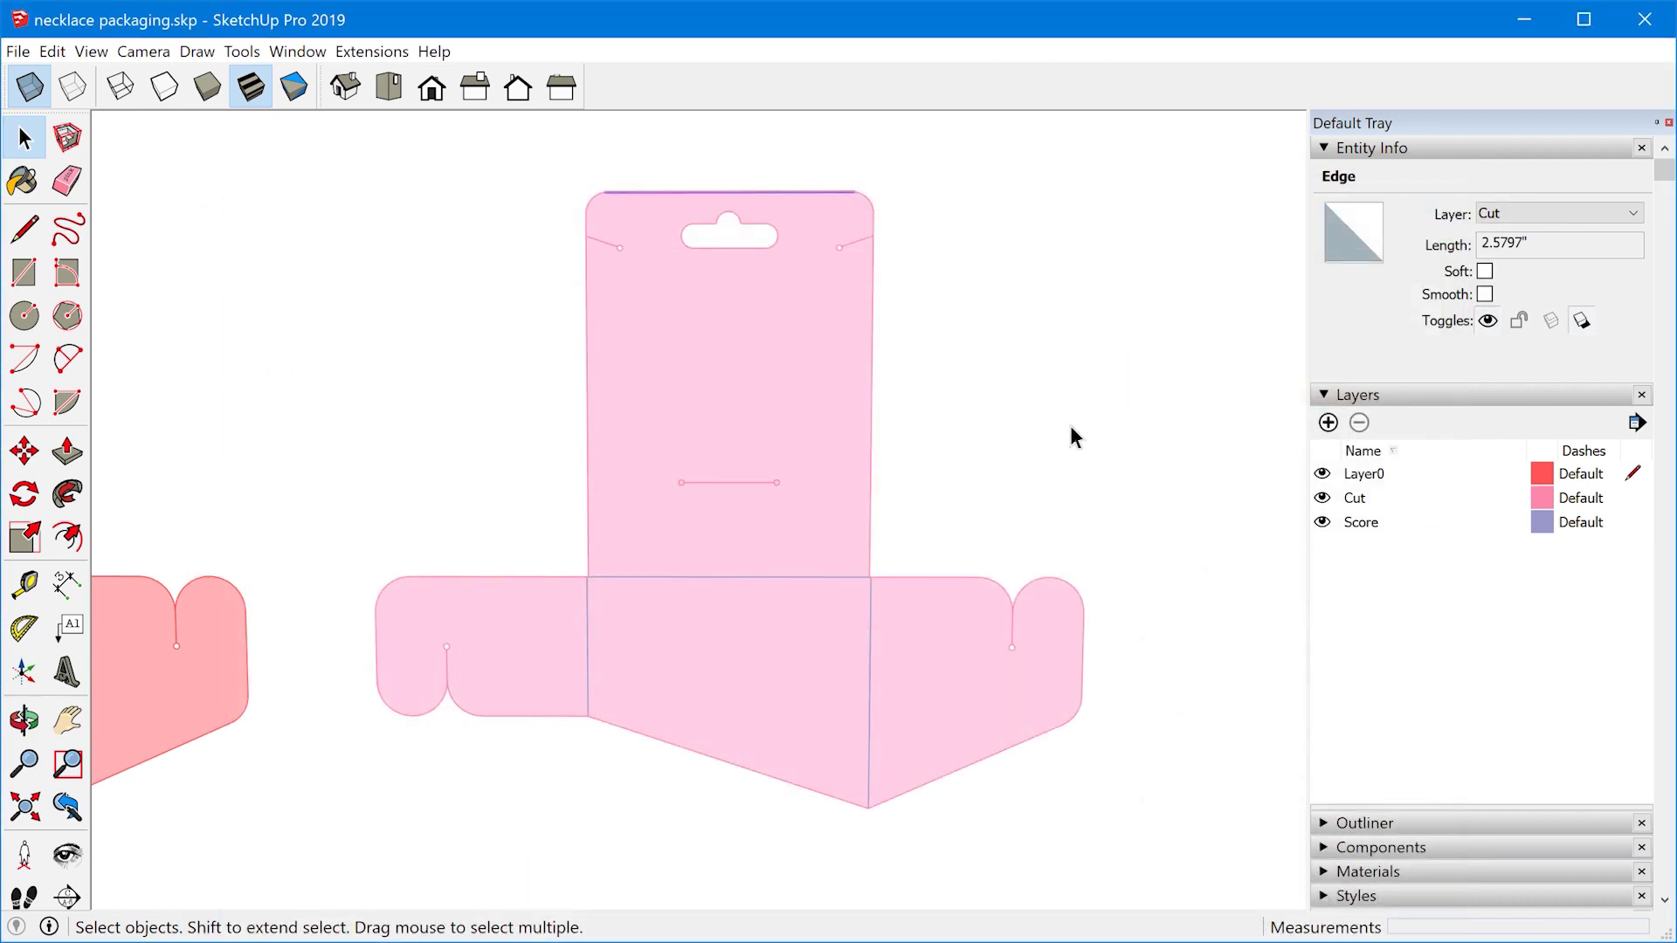
- Draw an open, hook-shaped freehand curve in the empty space beside the exploded layout's back panel
click(66, 234)
mouse_move(341, 495)
mouse_down()
mouse_move(253, 419)
mouse_move(246, 323)
mouse_move(296, 279)
mouse_move(374, 277)
mouse_move(422, 340)
mouse_move(433, 394)
mouse_up()
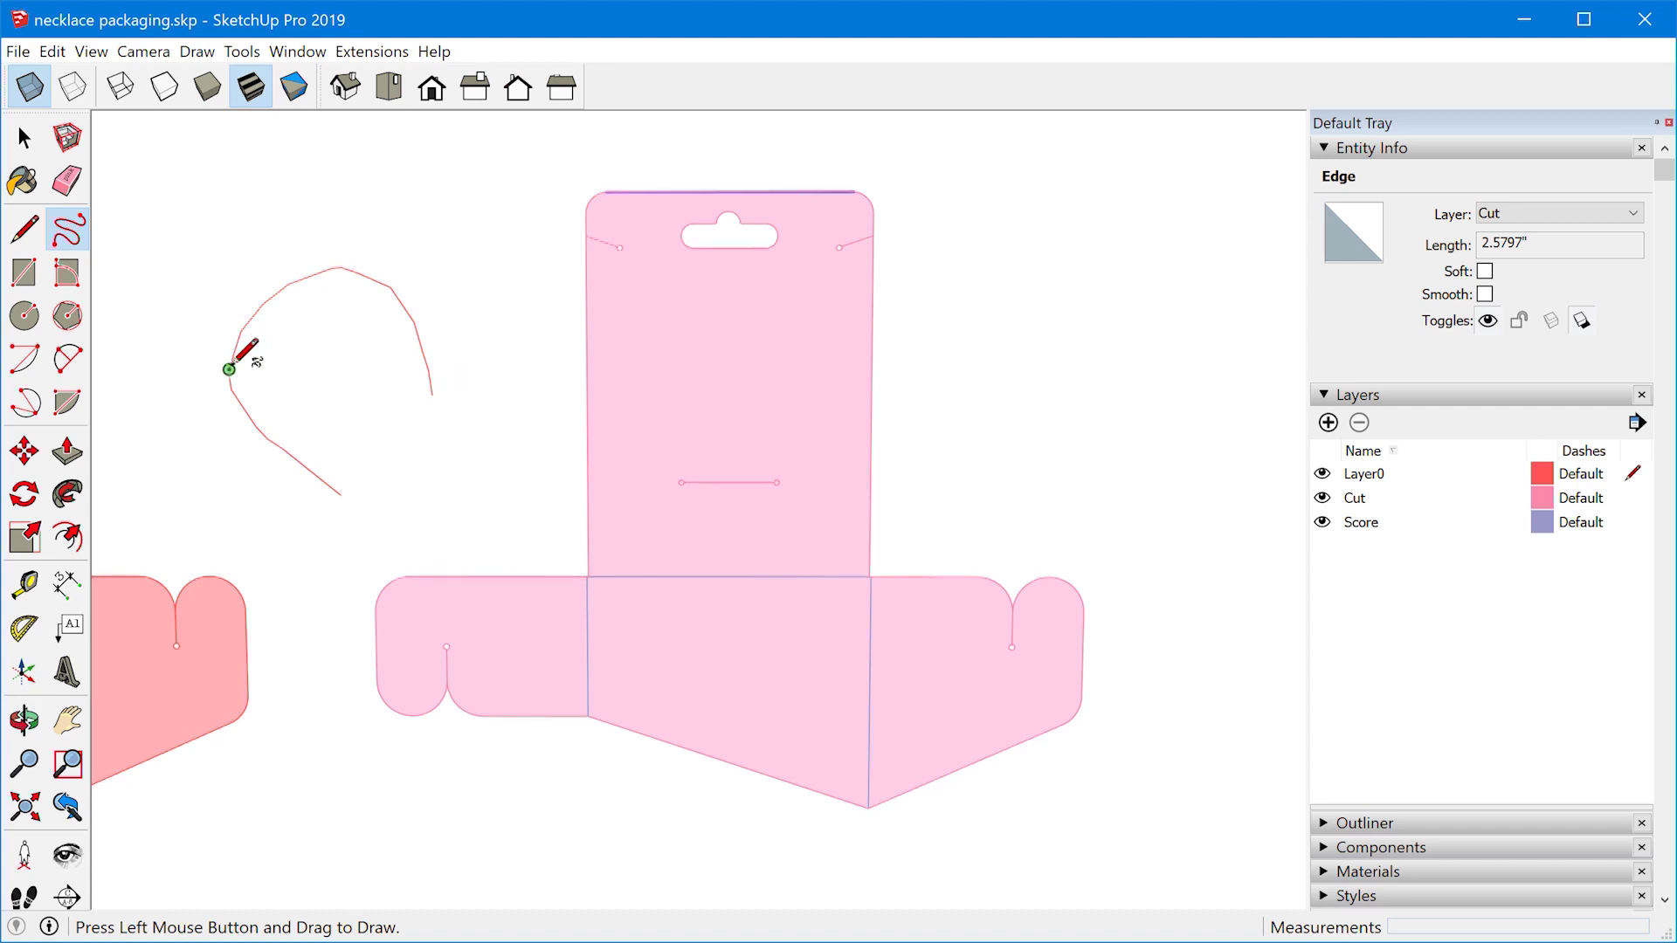
scroll(234, 366, up, 4)
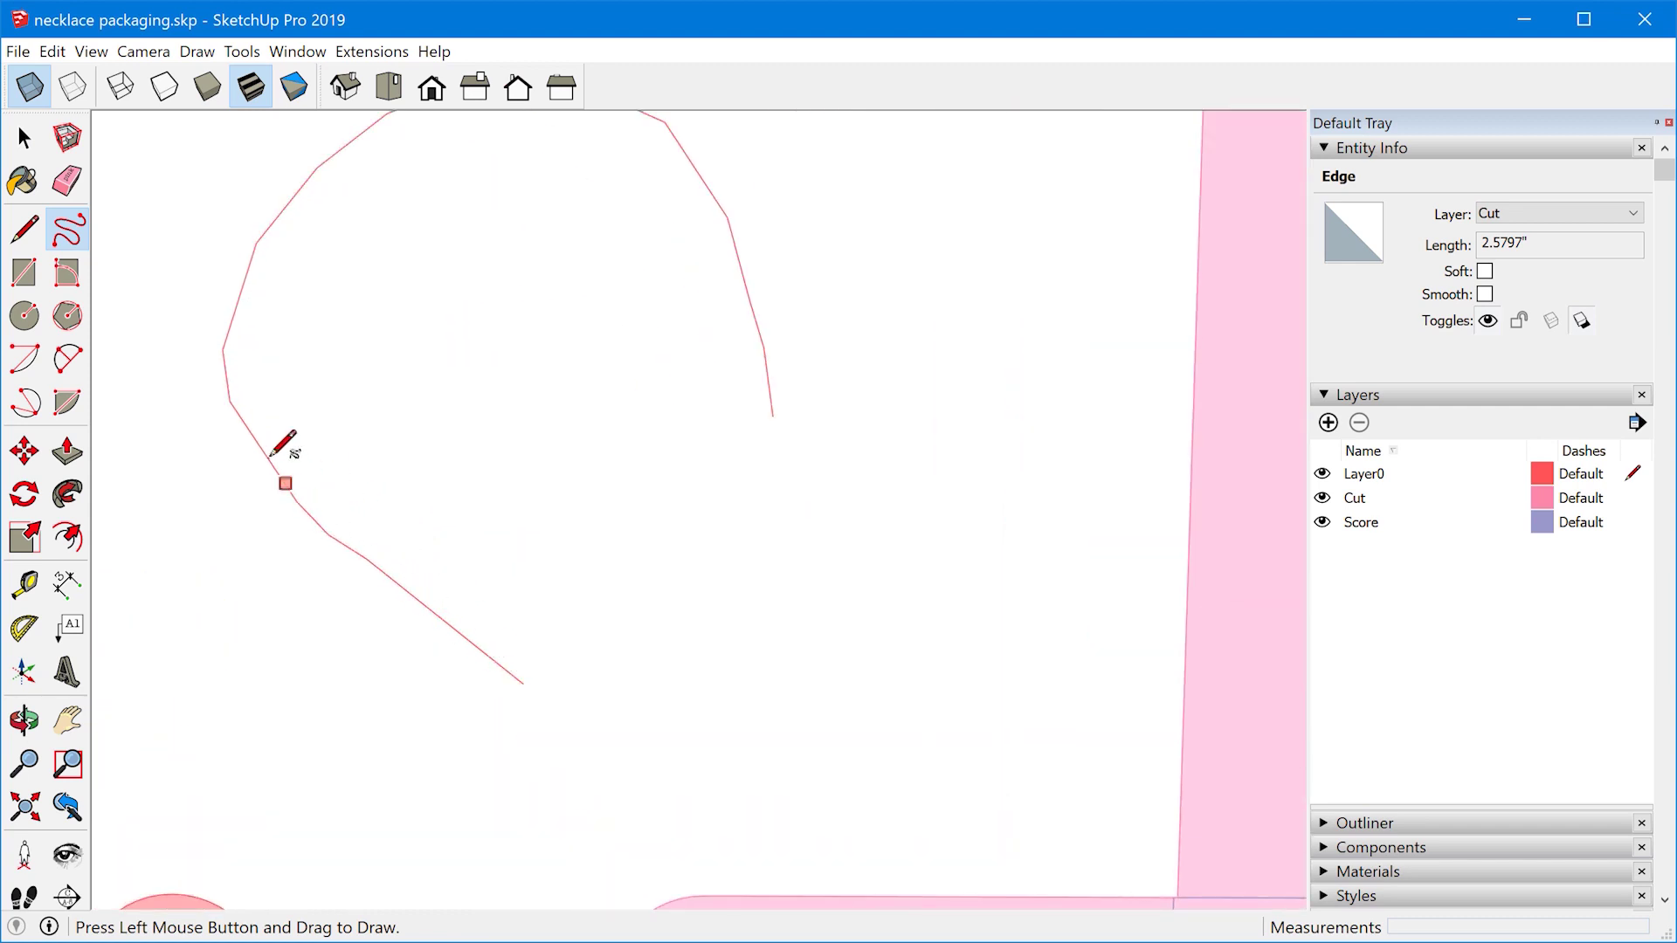
- Select the hook-shaped freehand curve to examine its entity type, and delete it
scroll(549, 563, down, 1)
scroll(501, 532, down, 1)
key(space)
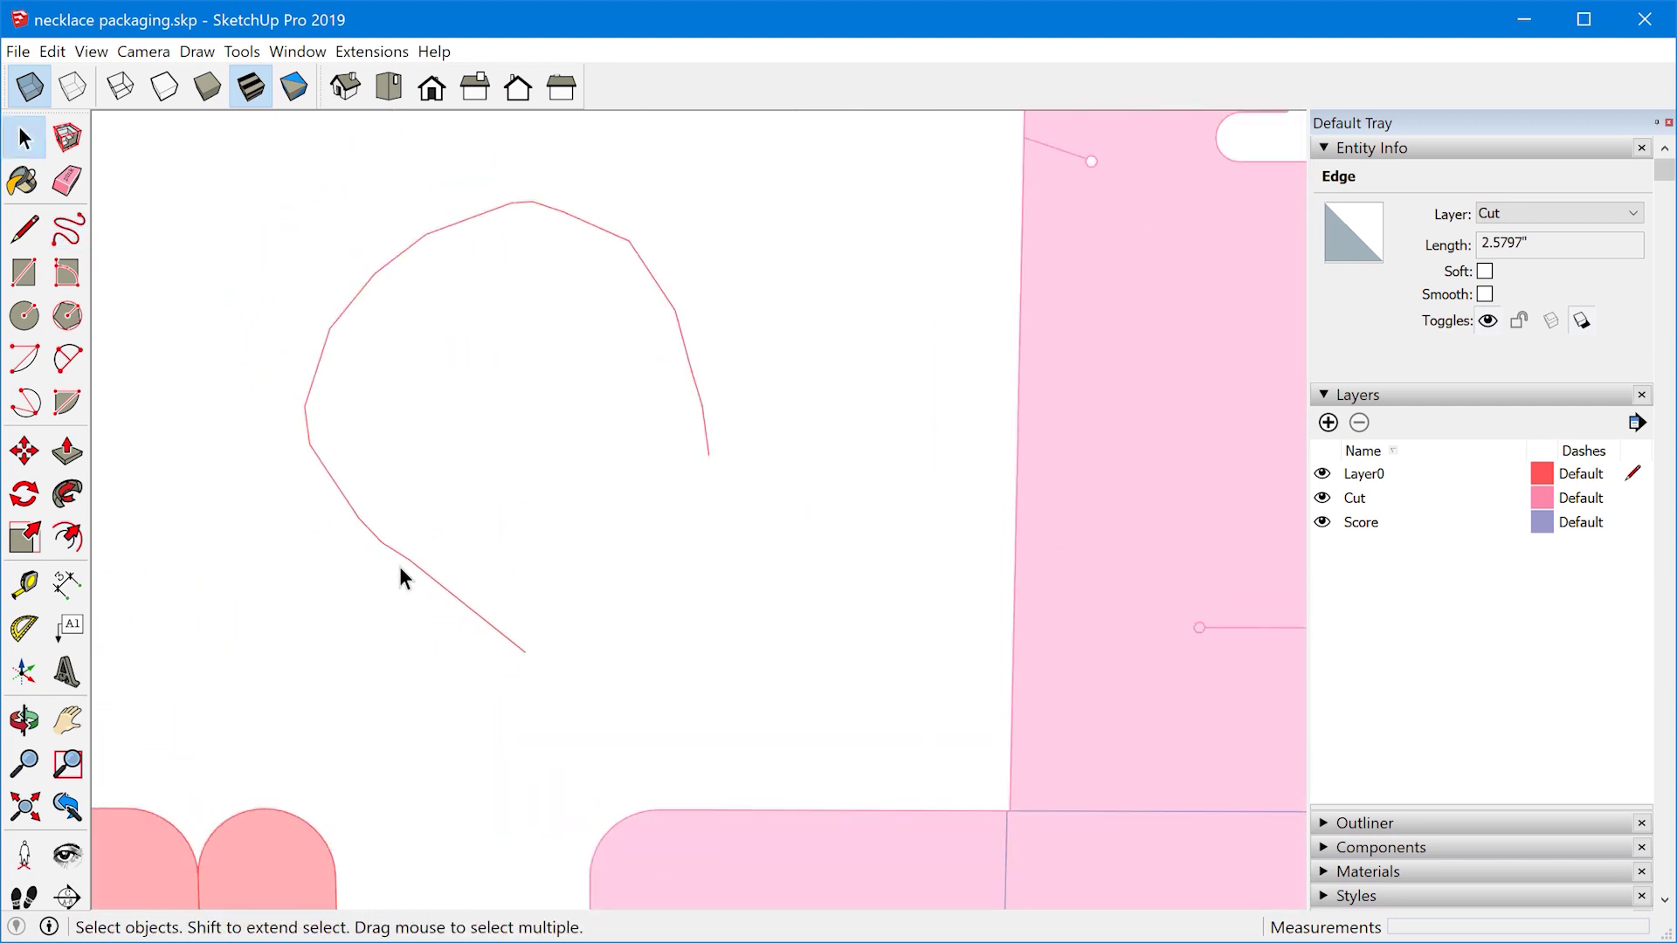
click(395, 554)
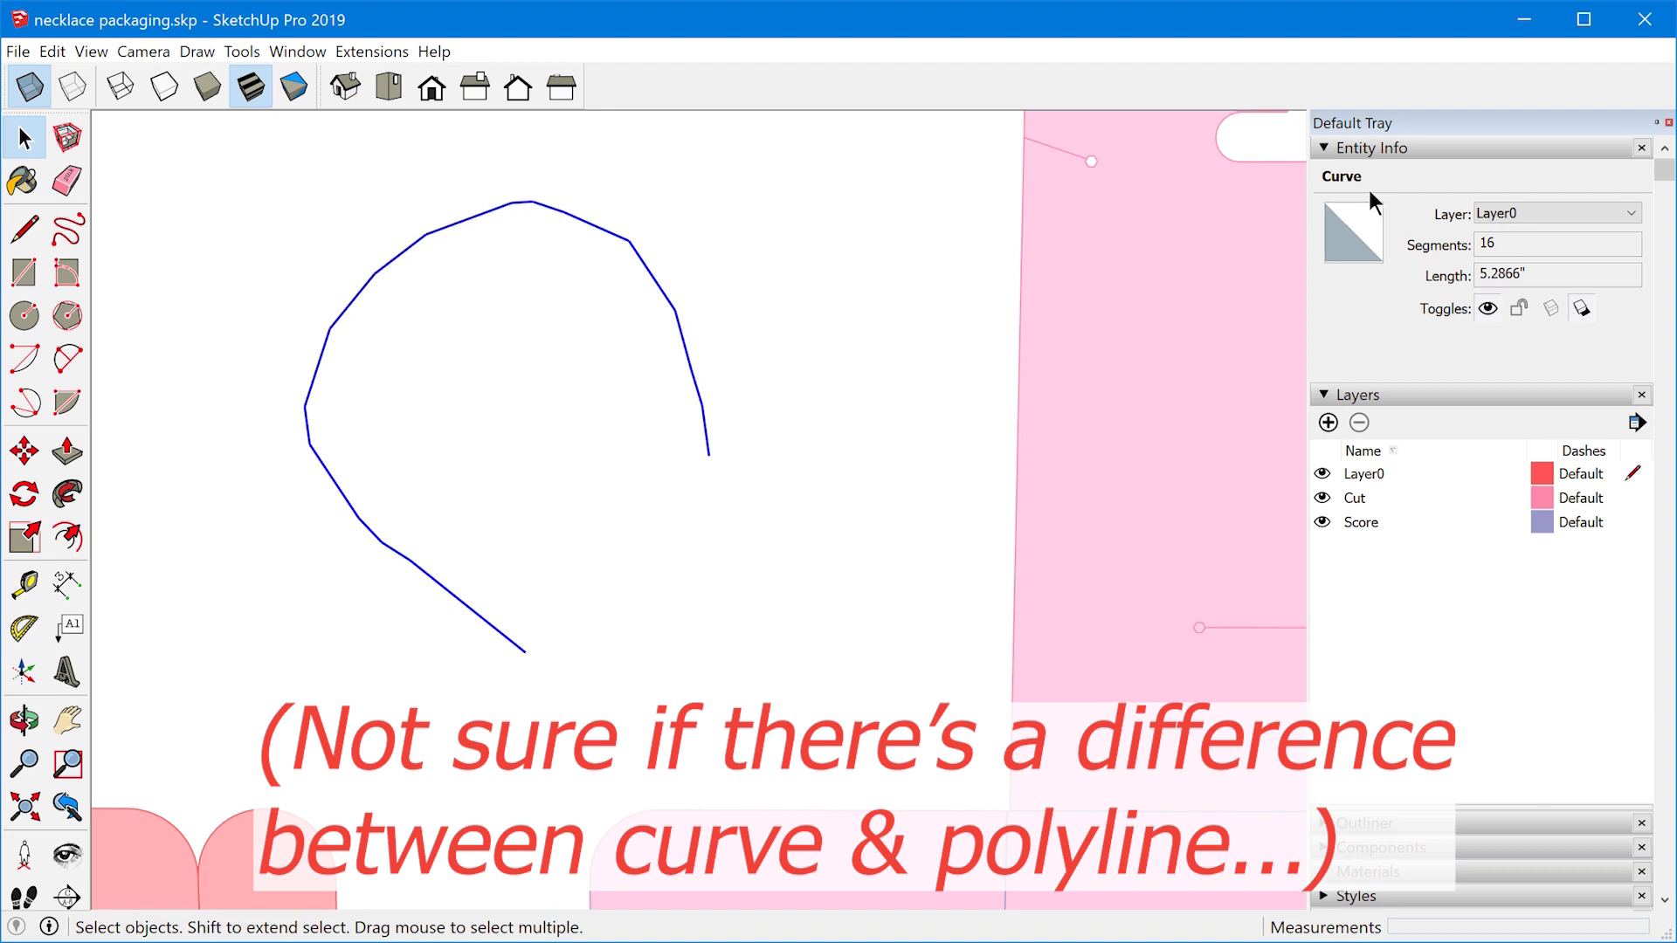
scroll(463, 400, down, 5)
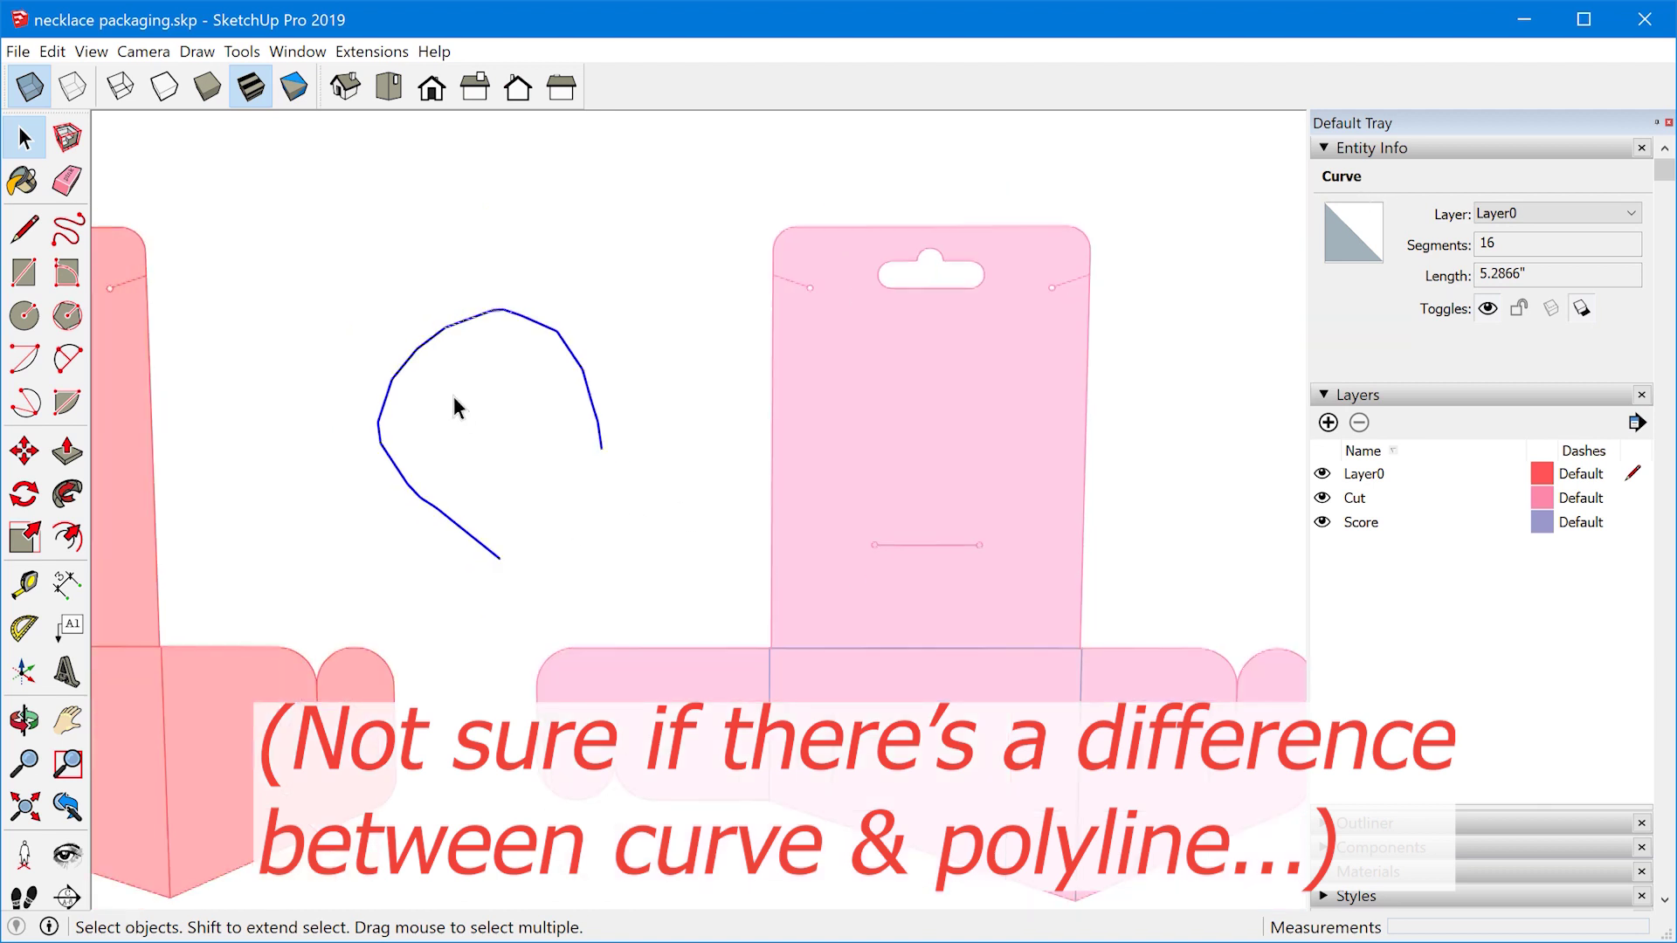
key(Delete)
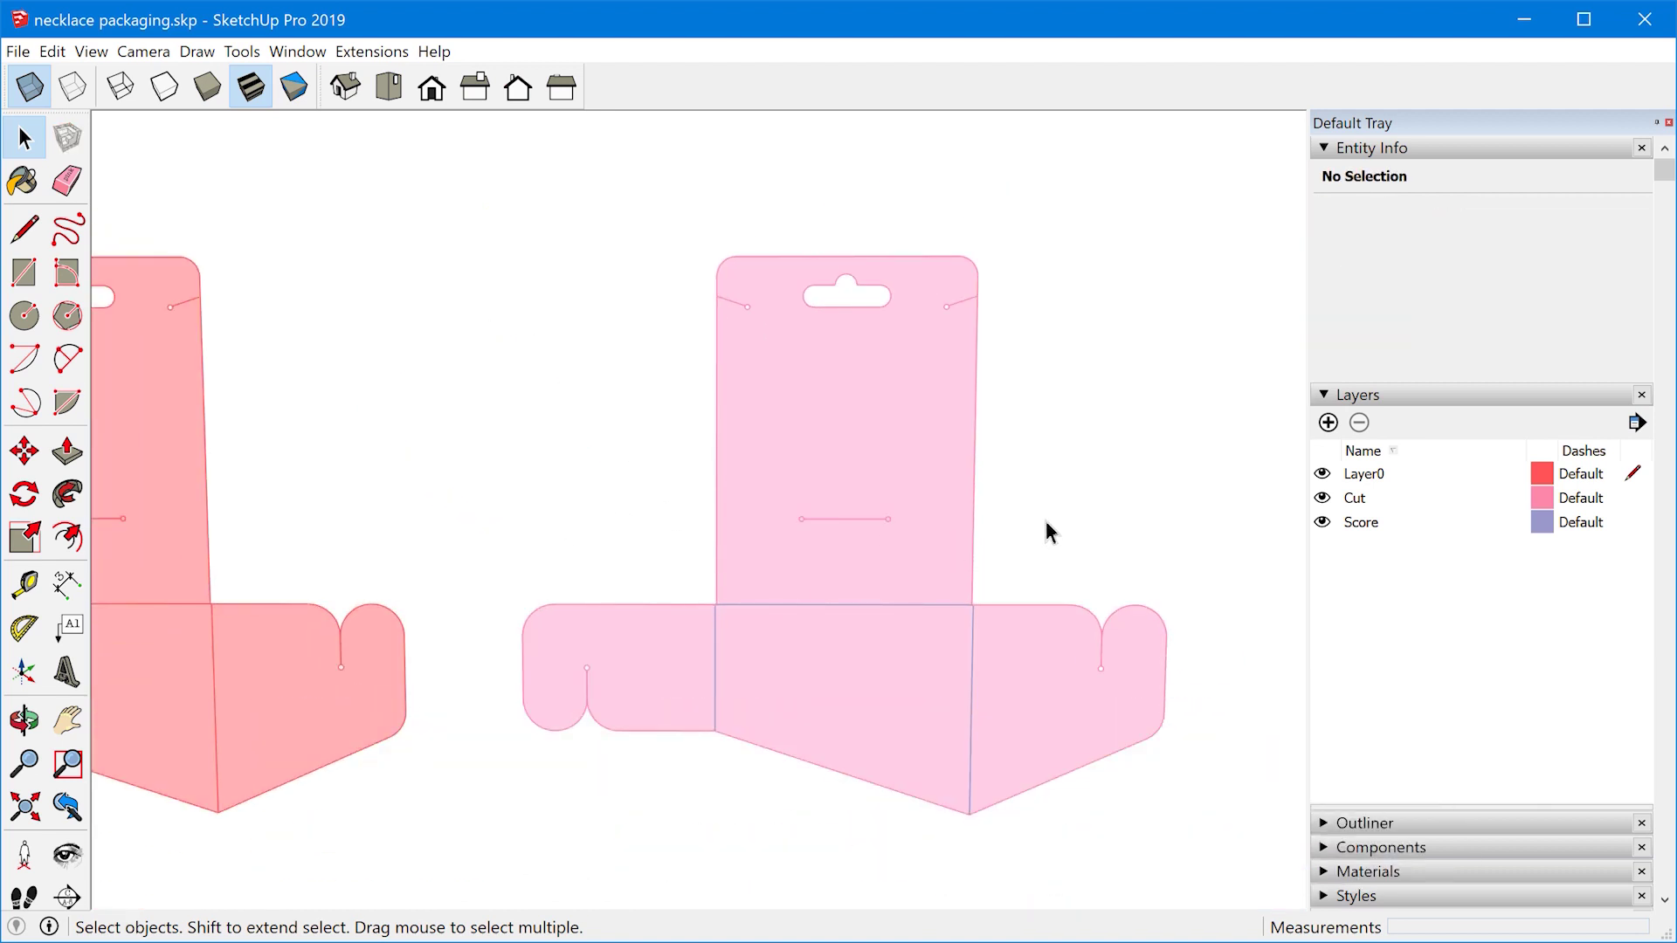
- Weld the right flap's rounded tab, side, corner and slanted bottom edges into one curve
click(1154, 609)
key(Delete)
click(1165, 633)
shift+click(1165, 699)
shift+click(1160, 727)
shift+click(1128, 747)
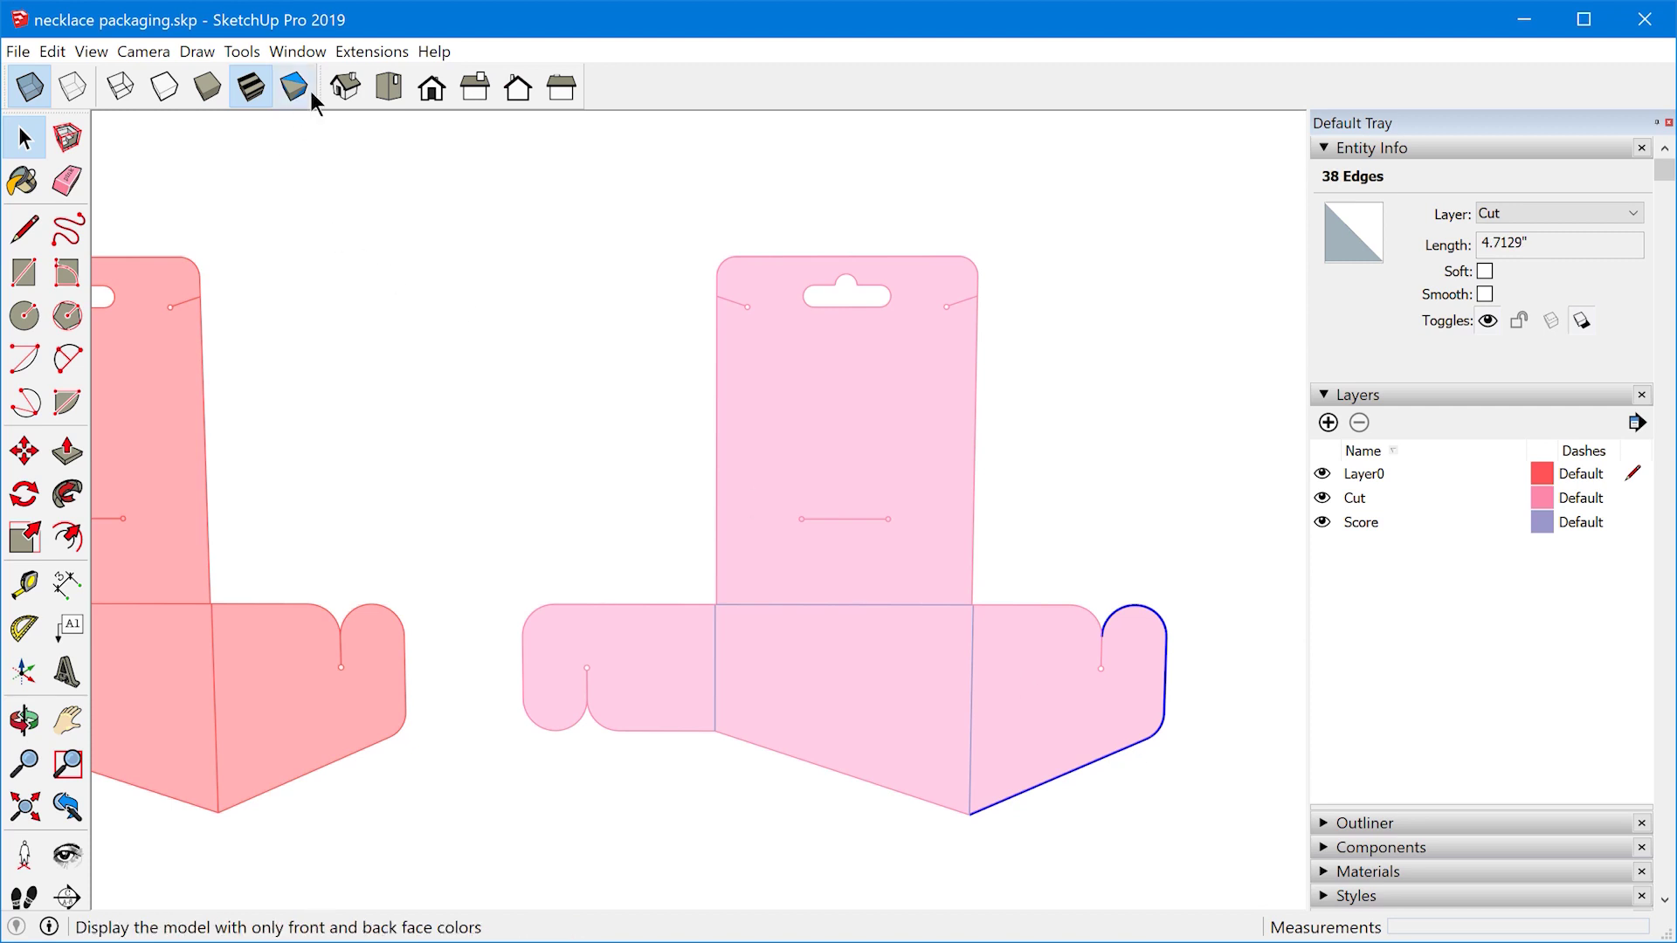
click(353, 52)
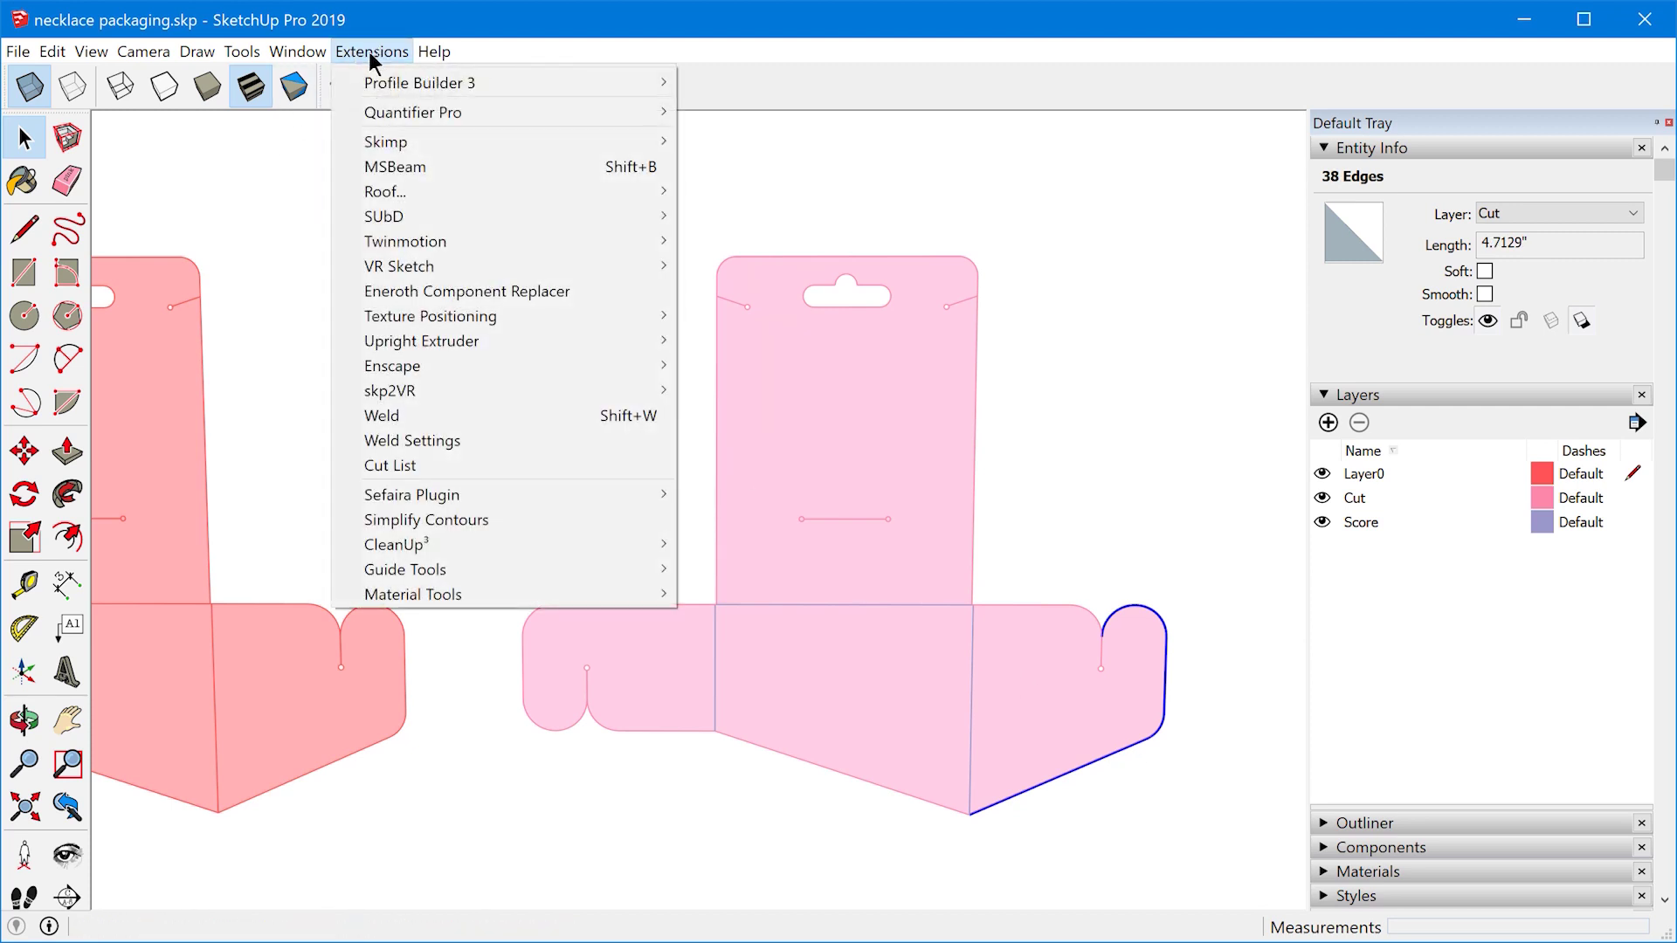
click(442, 410)
click(1151, 613)
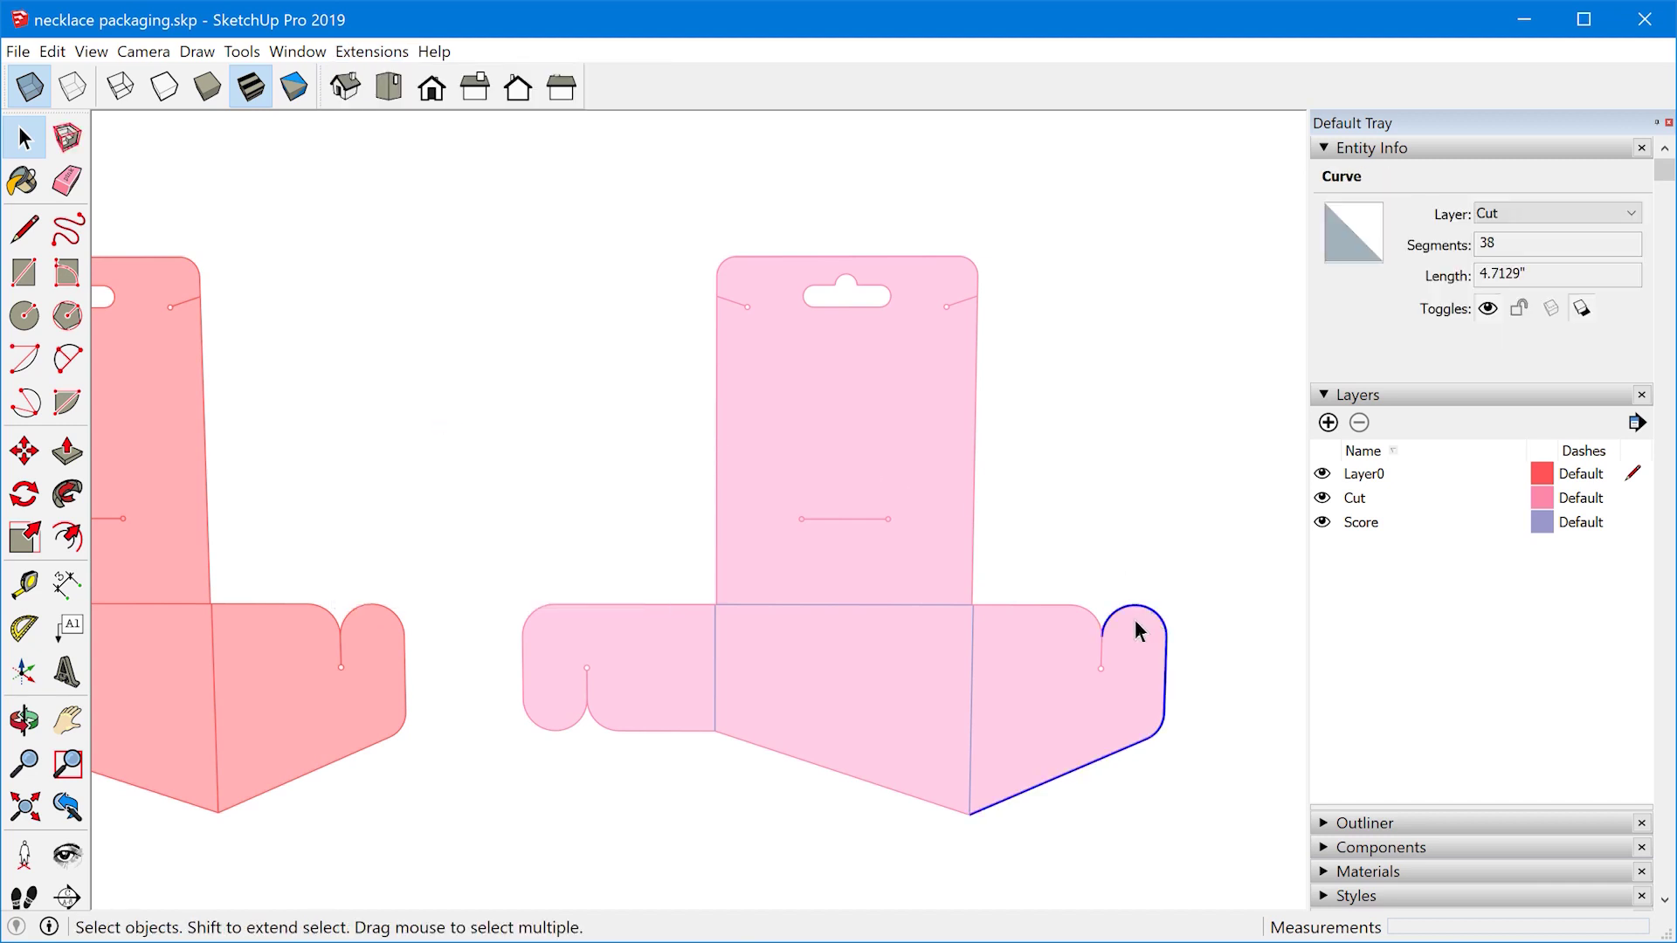
- Try to weld the right flap's curve with the centre panel's slanted bottom edge and the left flap's lower edge and adjoining arc
scroll(1141, 669, up, 2)
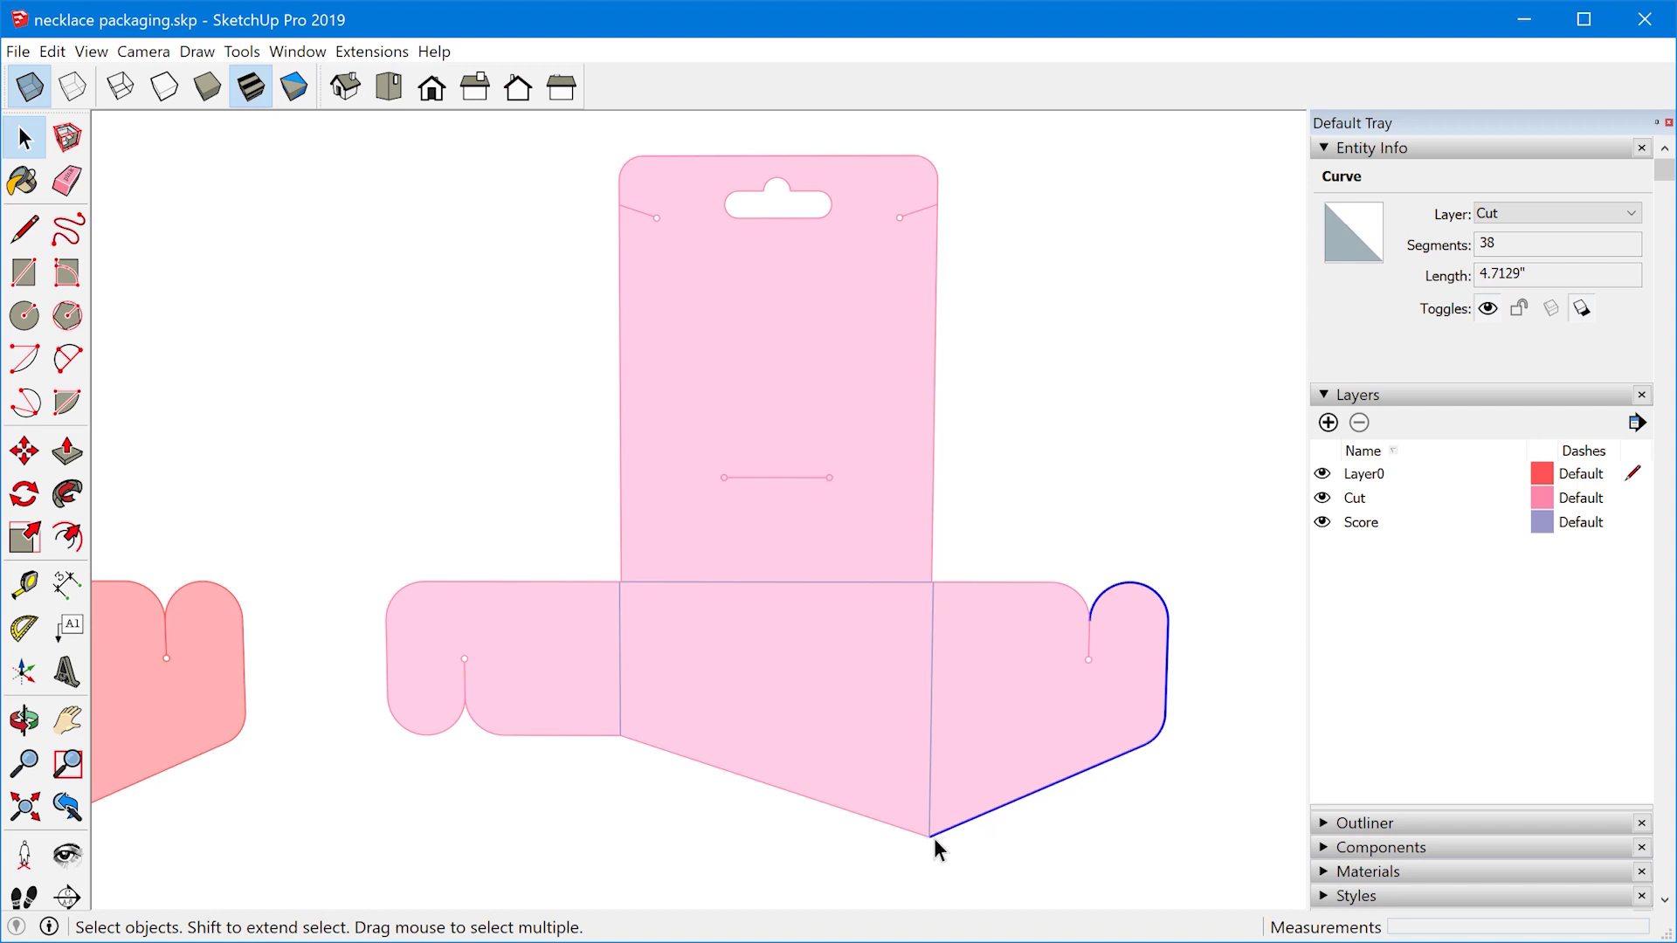
scroll(941, 837, down, 1)
shift+click(900, 827)
shift+click(593, 744)
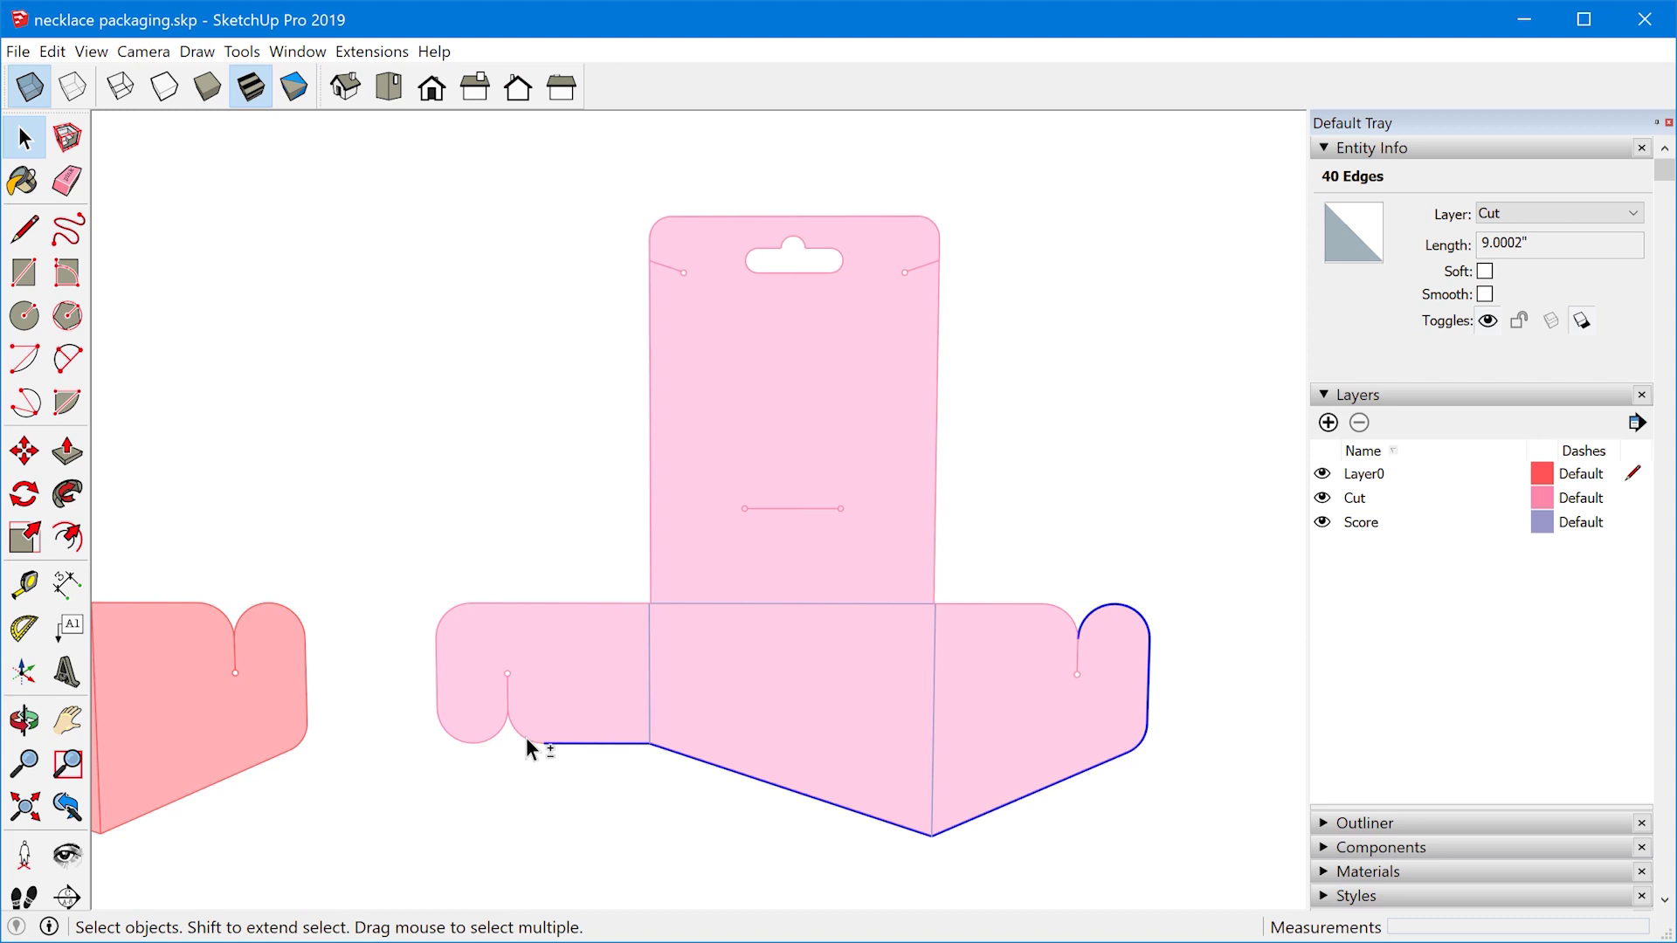
shift+click(528, 744)
click(372, 52)
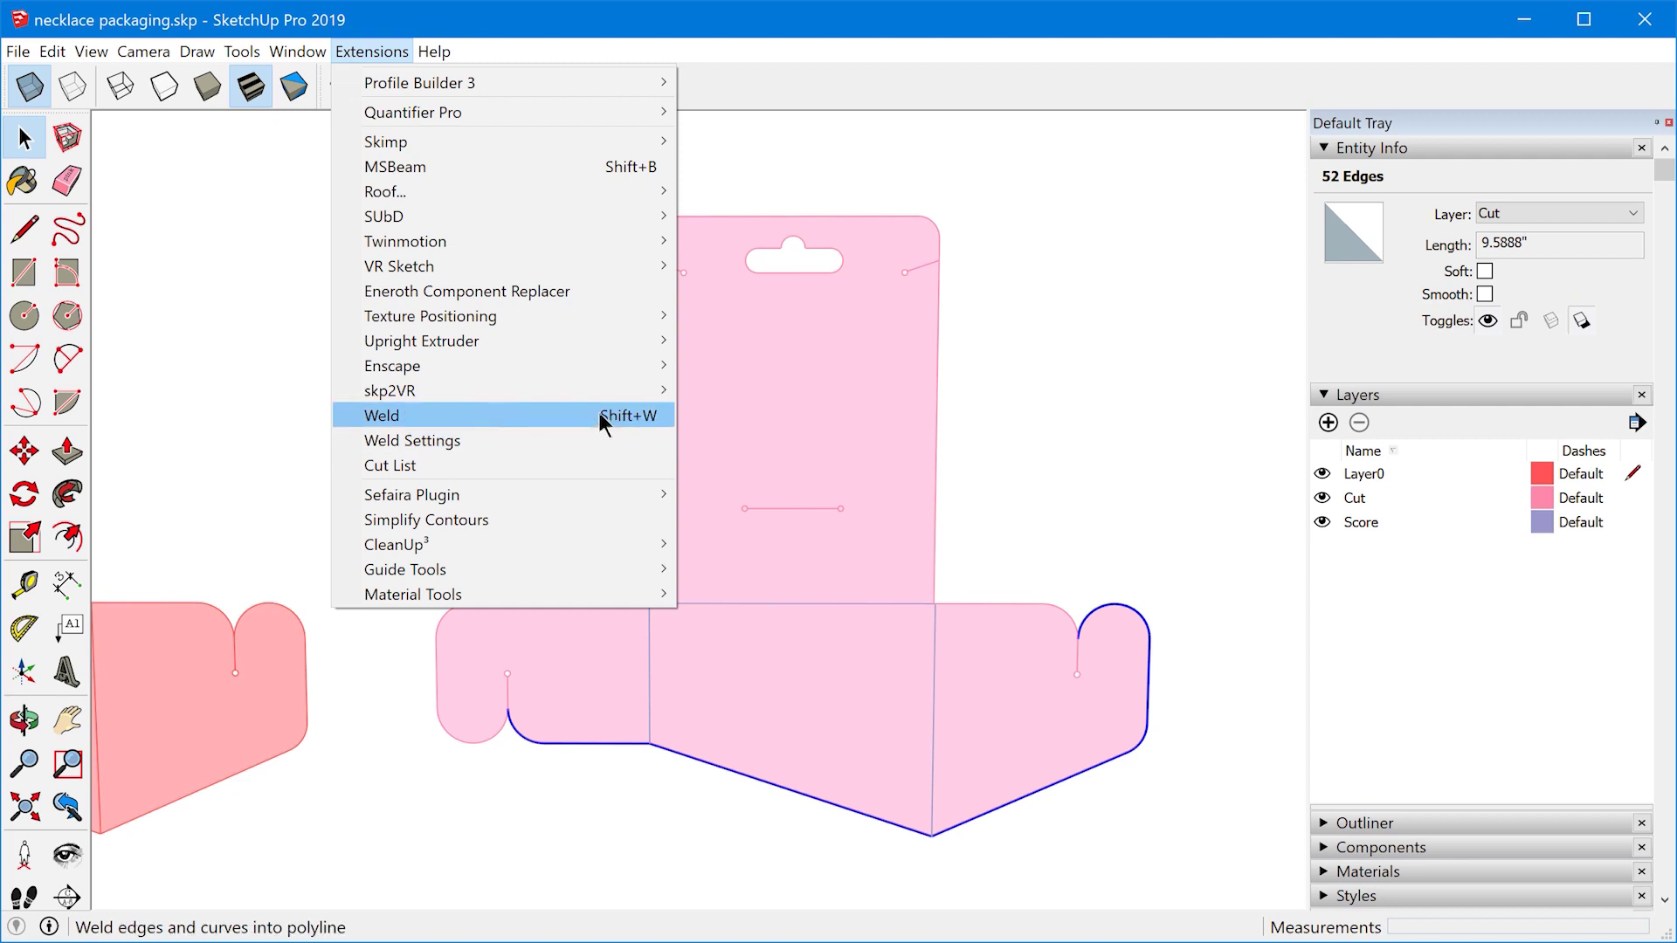
click(679, 31)
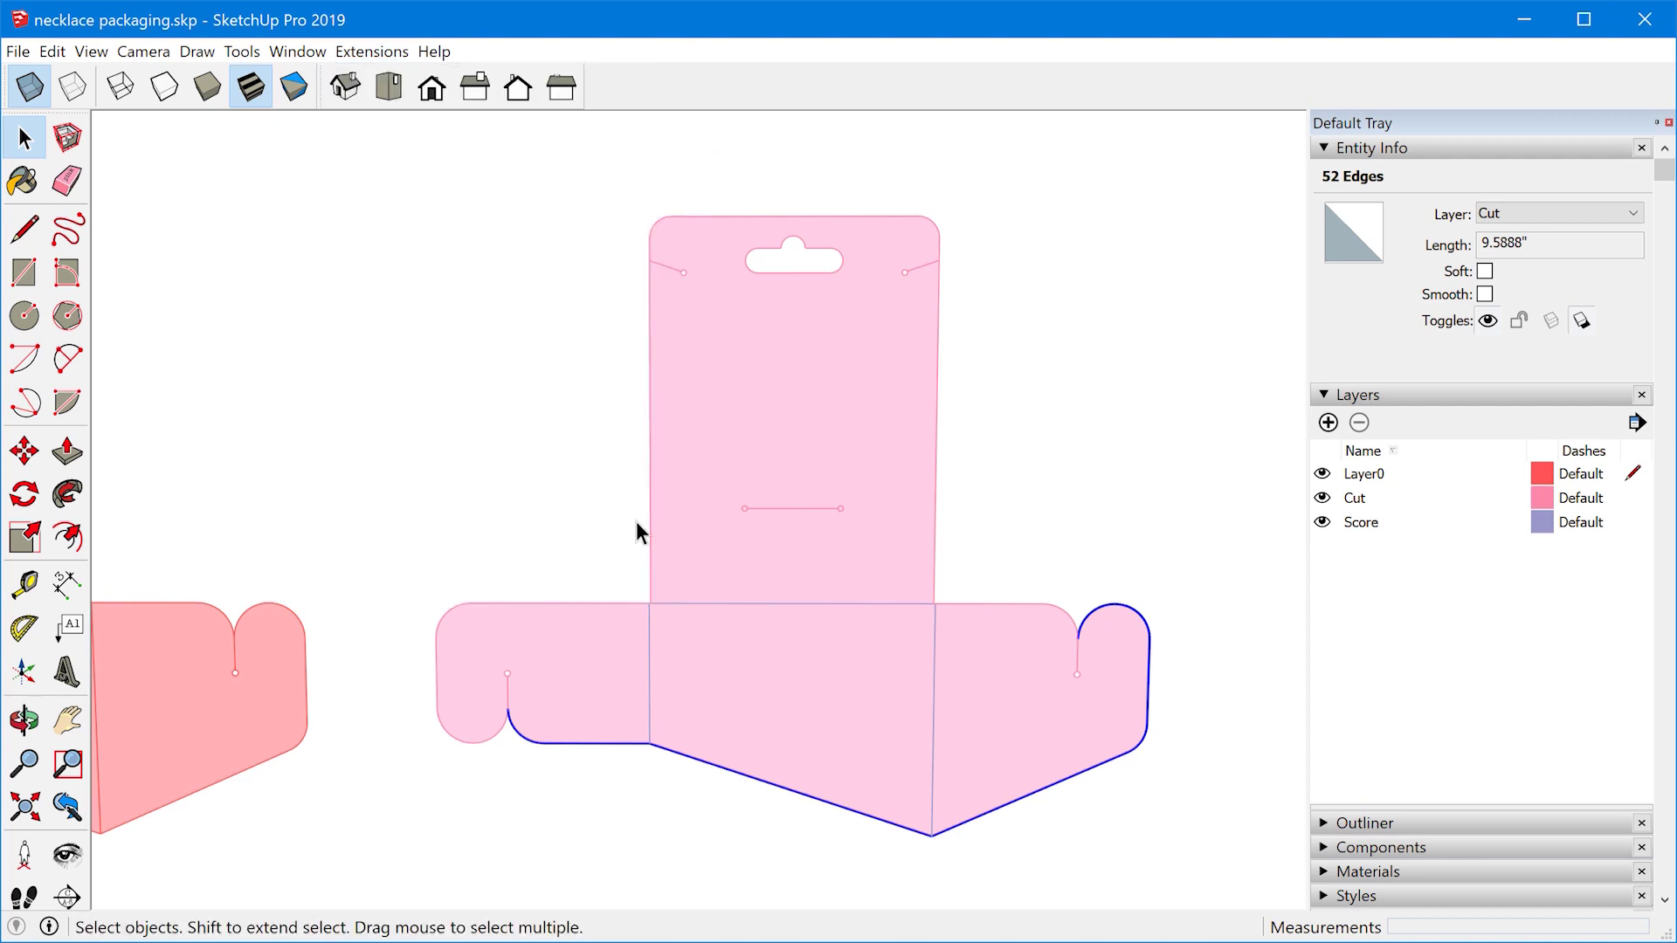
click(658, 768)
click(721, 766)
click(997, 807)
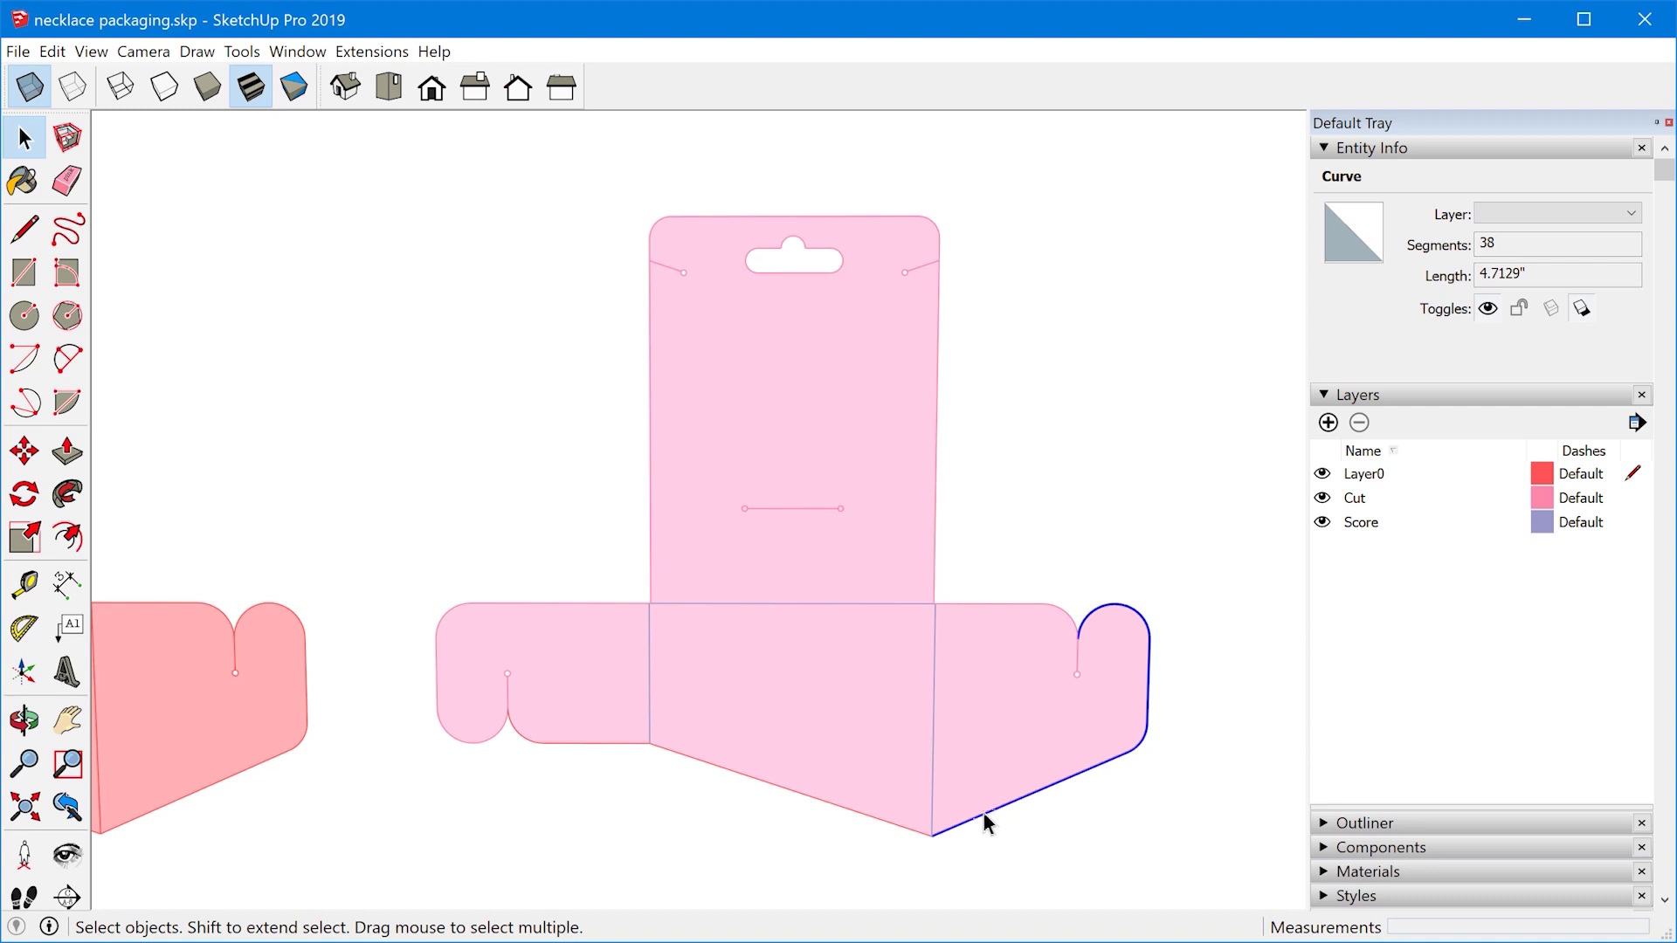
- Try grouping the three Score fold lines around the centre panel and moving the group away from the layout
click(934, 806)
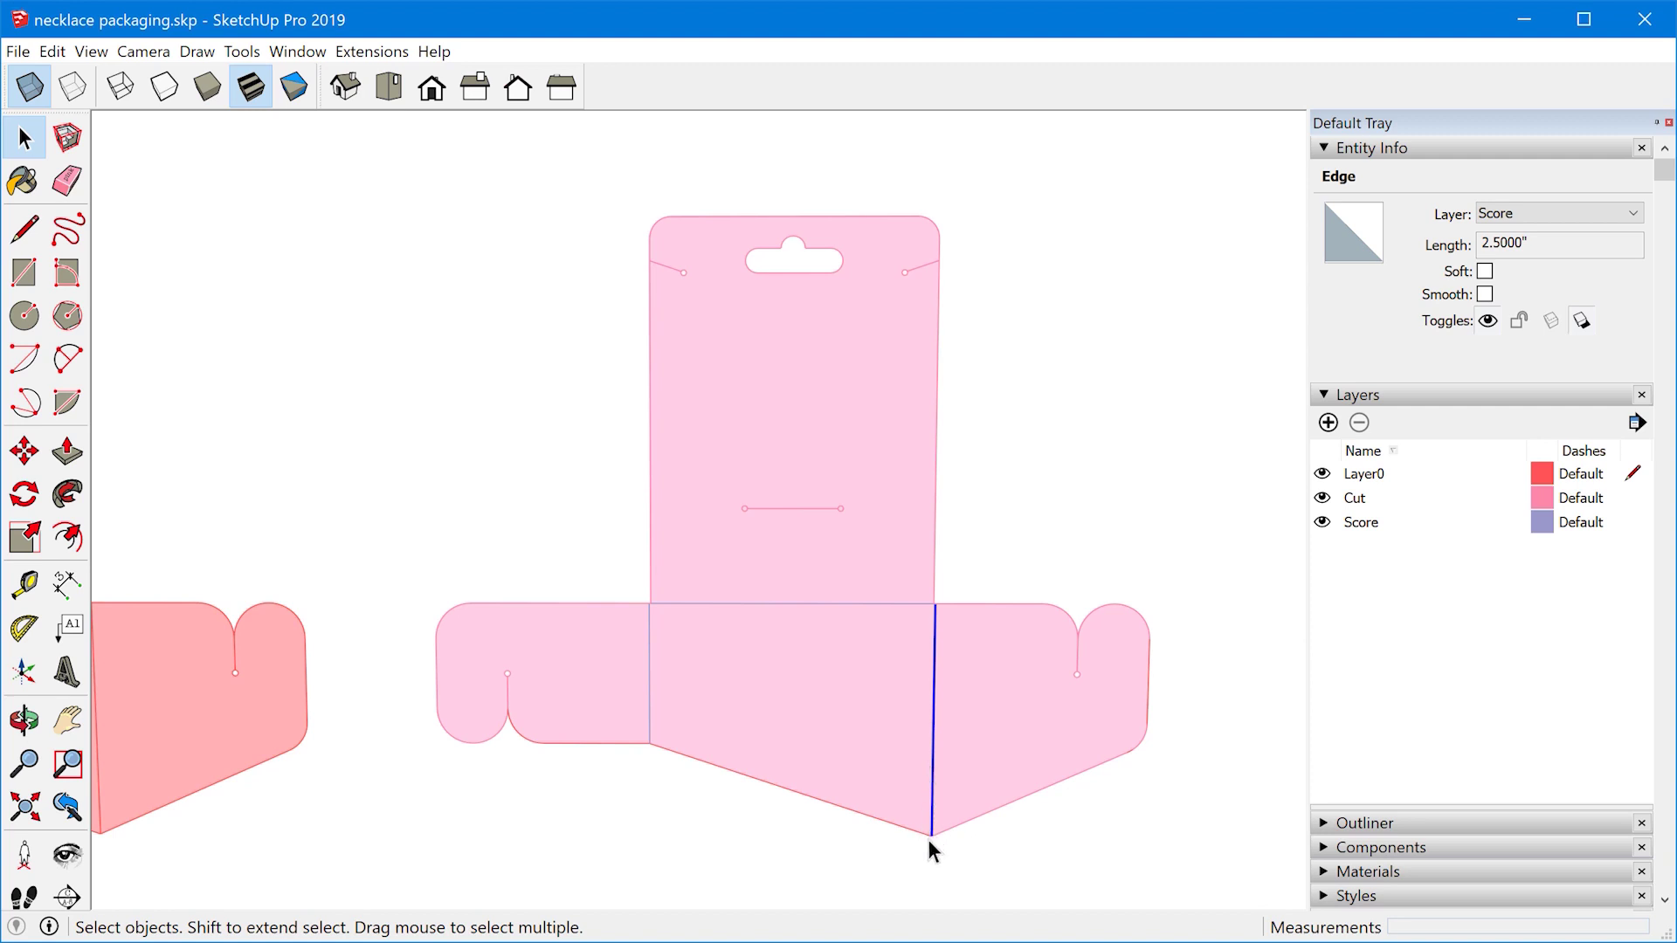
shift+click(834, 605)
shift+click(649, 672)
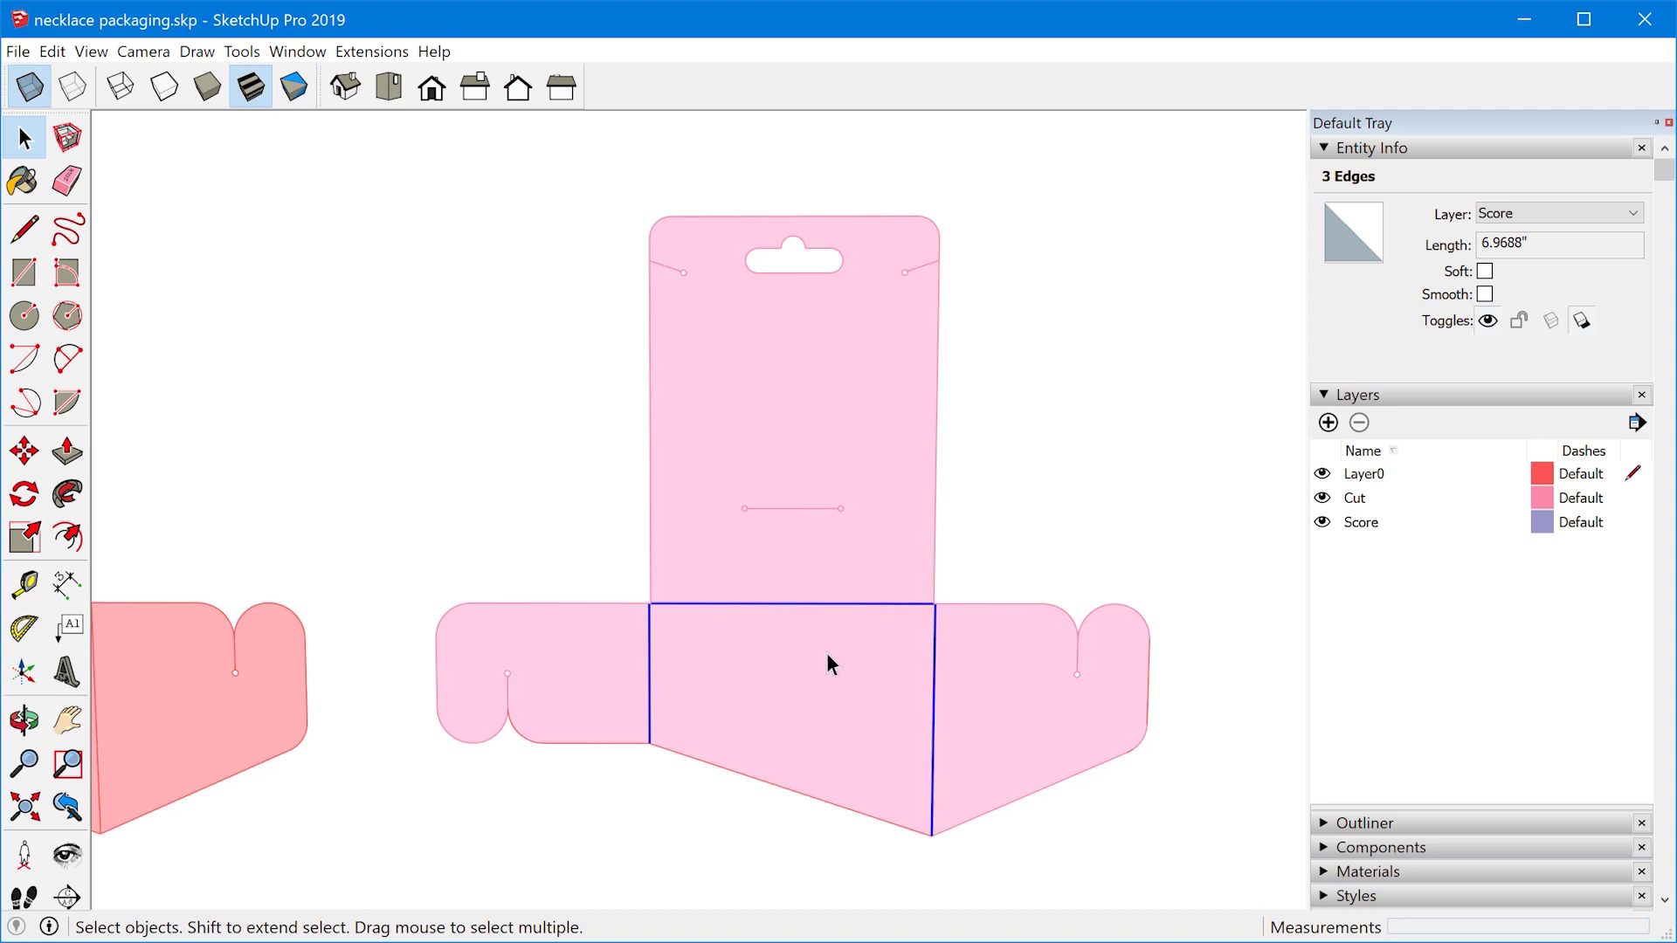
key(ctrl+g)
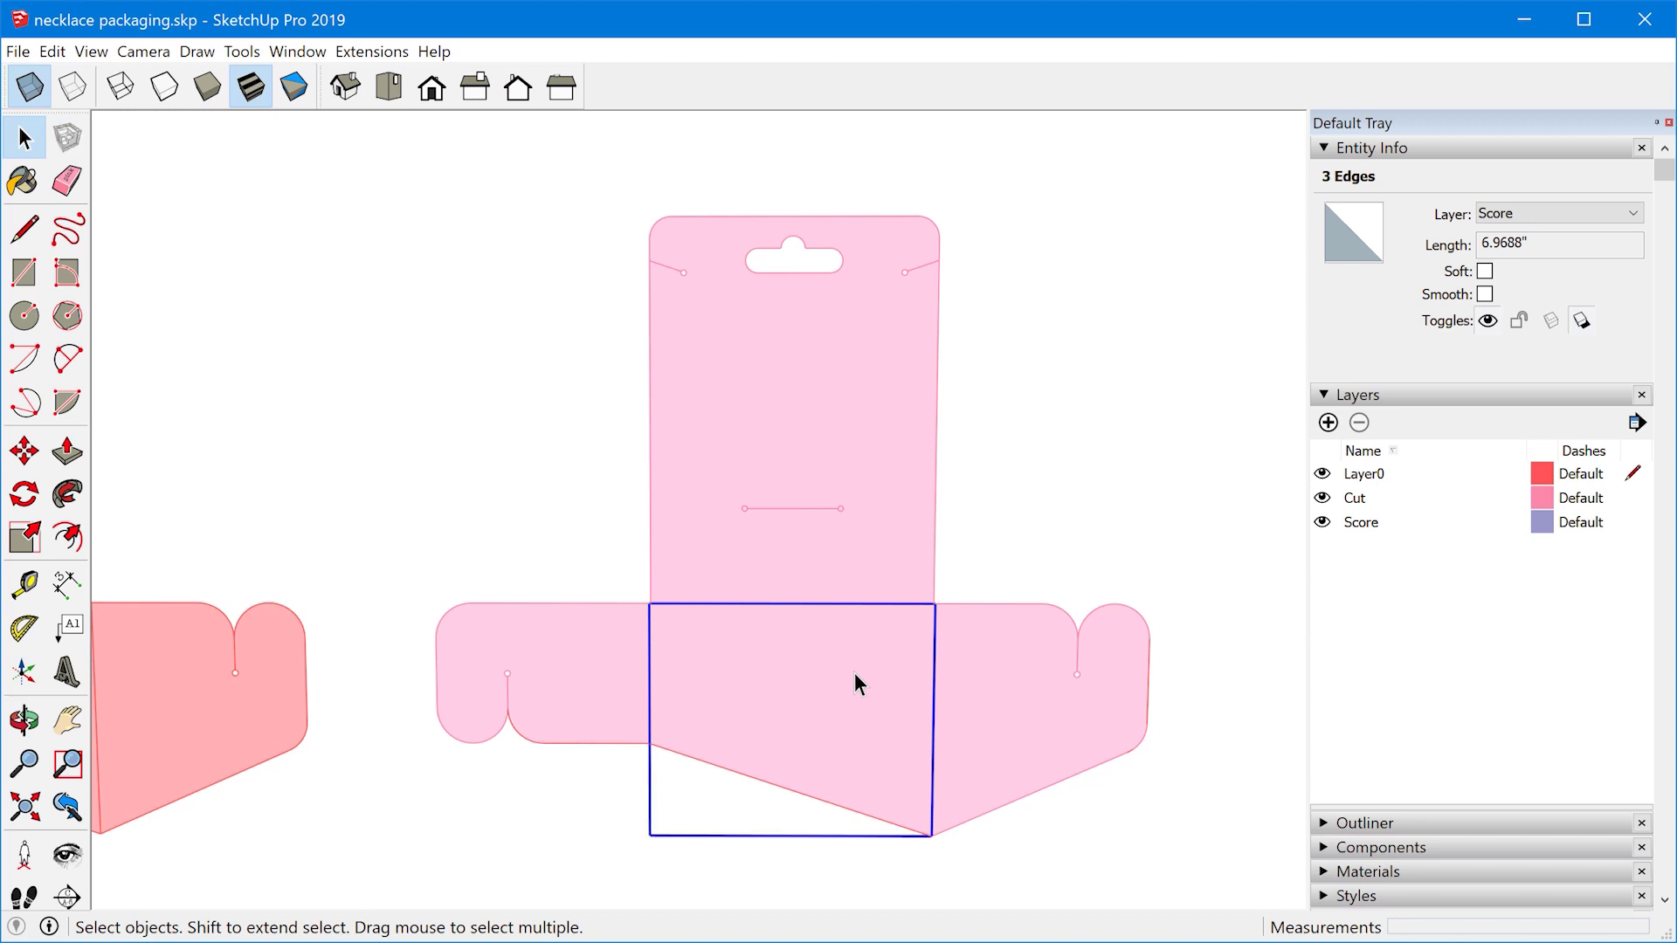
key(m)
click(842, 604)
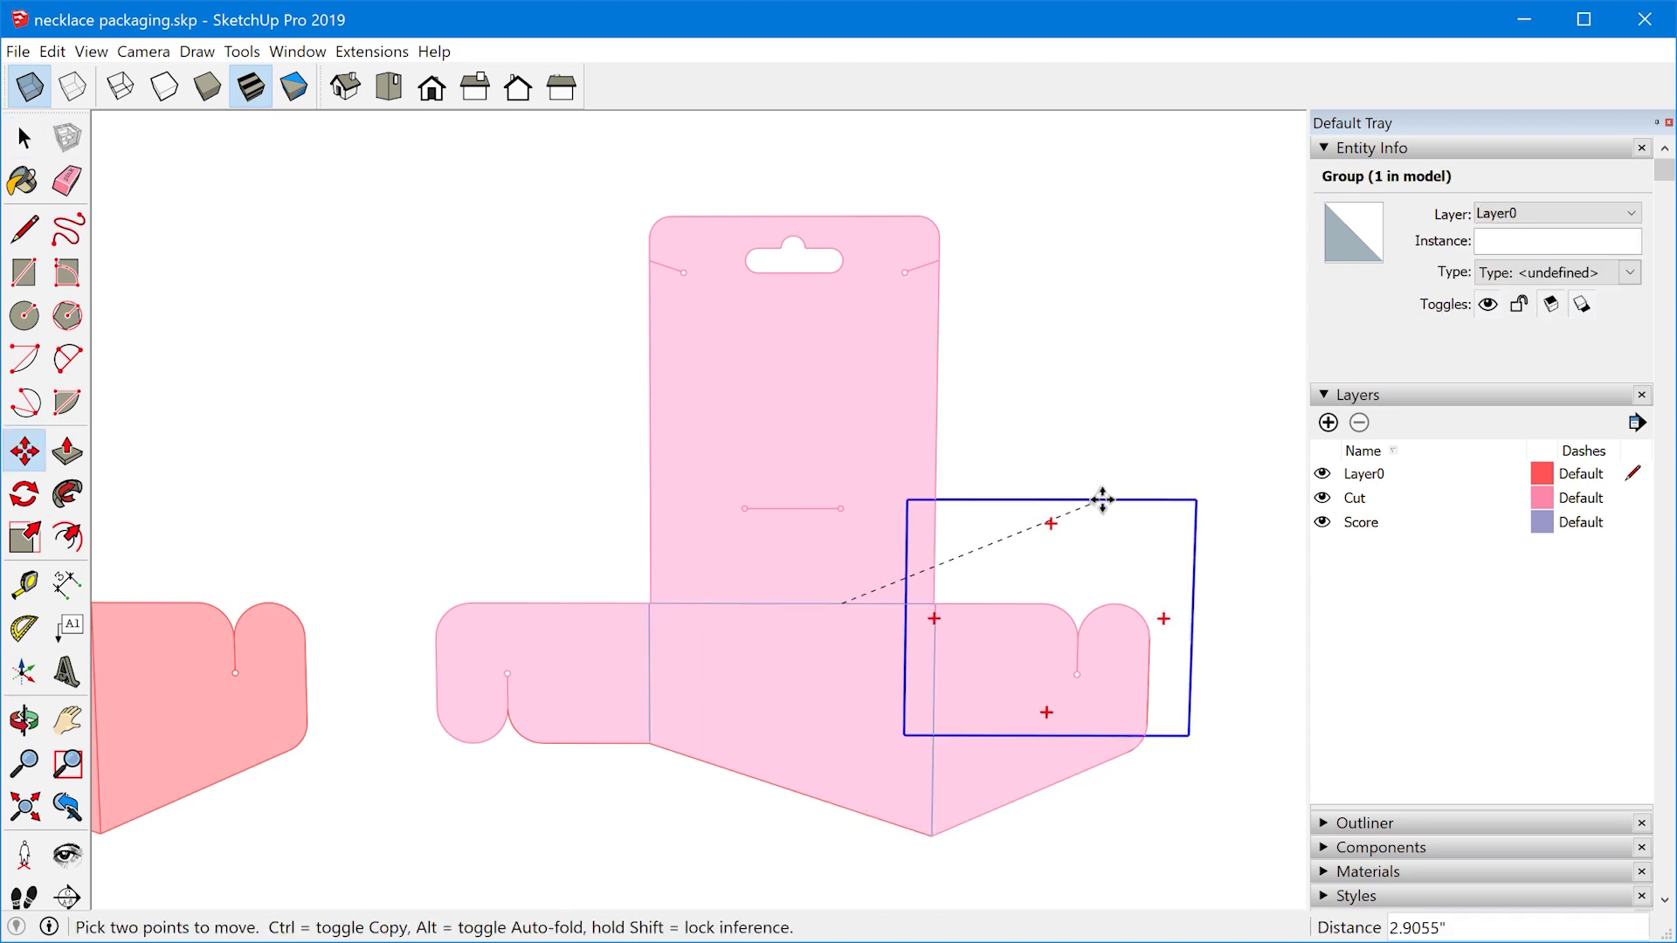
key(Escape)
key(ctrl+t)
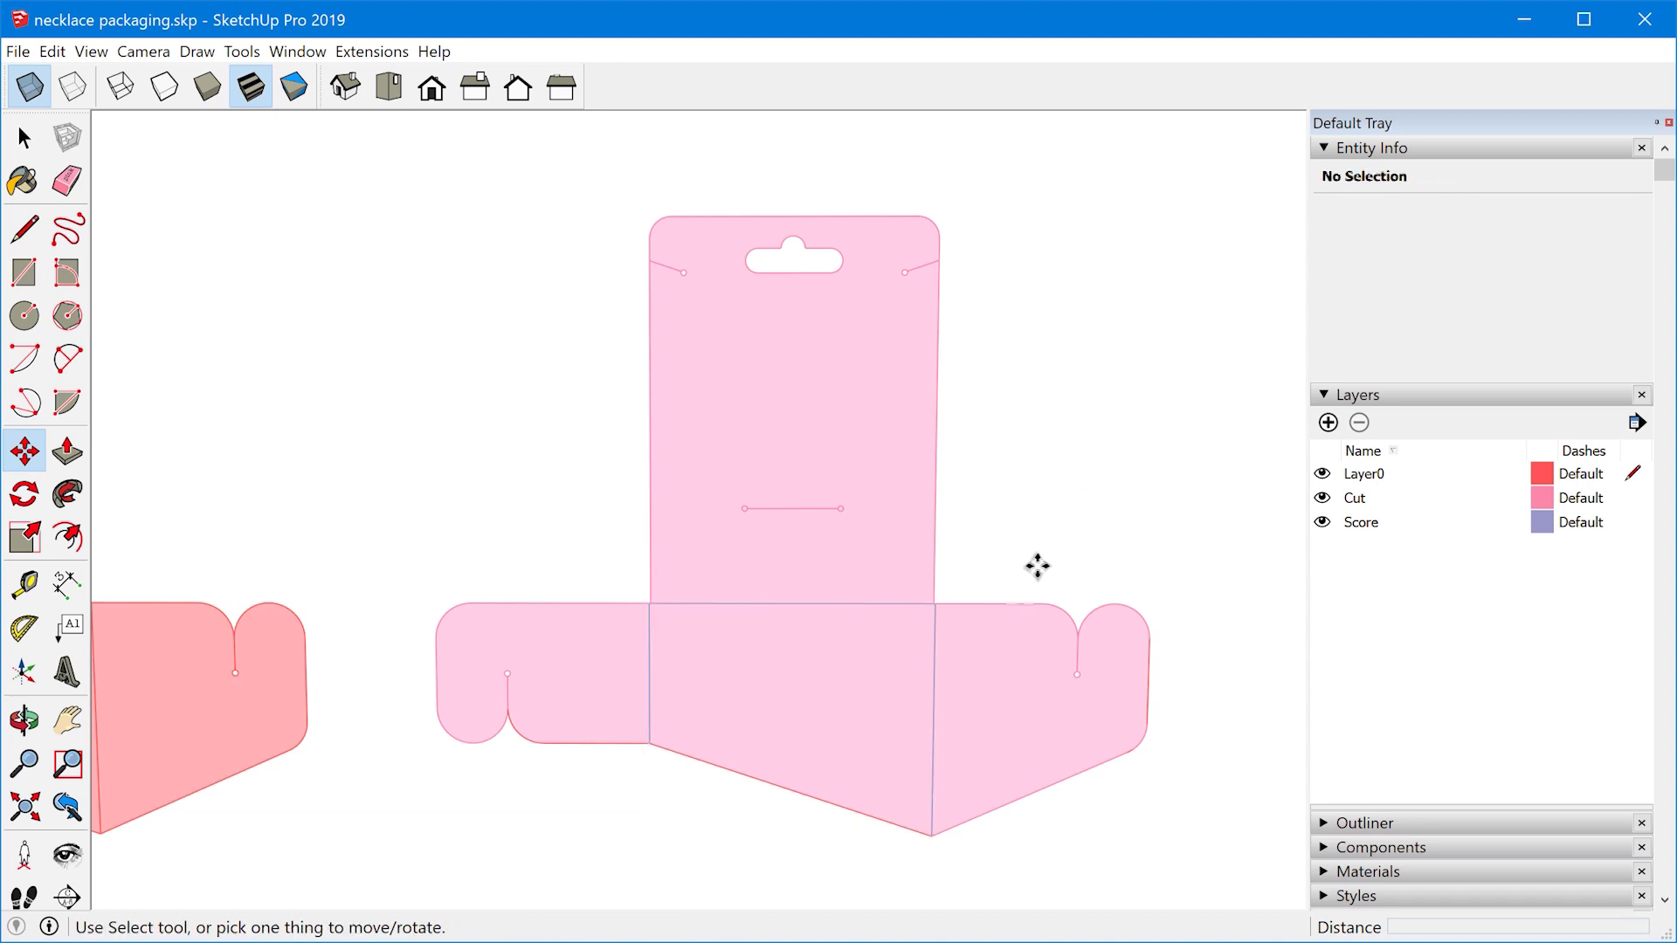
- Cut the three Score fold lines out of the layout and group the remaining face and cut edges
key(space)
click(933, 678)
shift+click(865, 604)
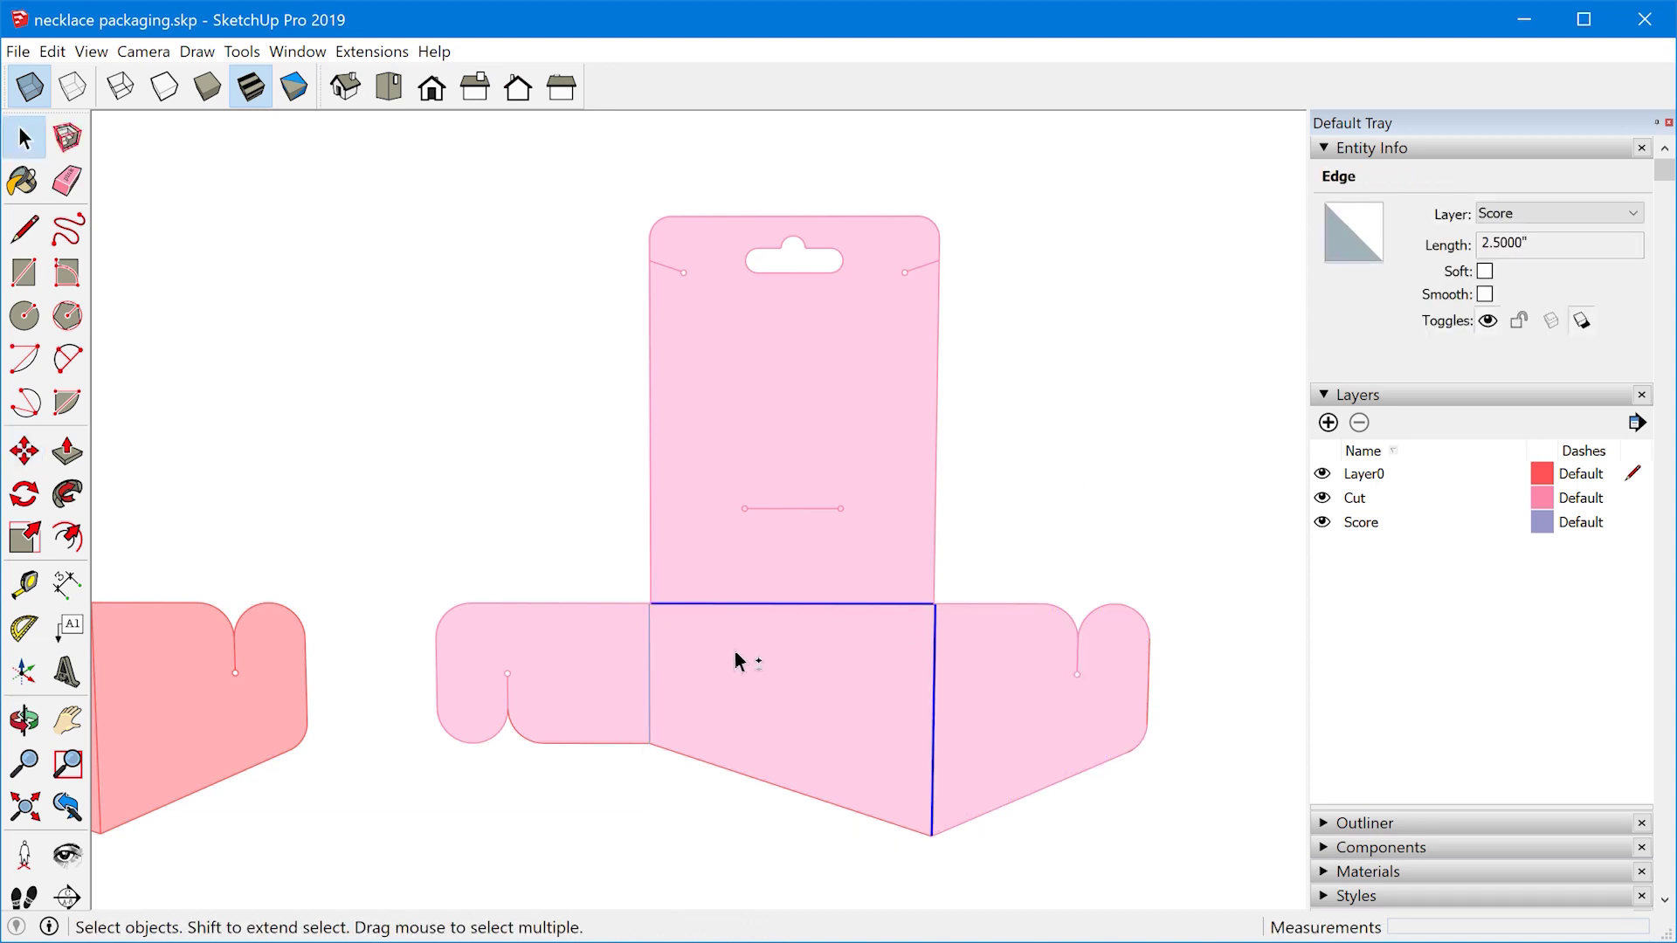
shift+click(649, 685)
key(Delete)
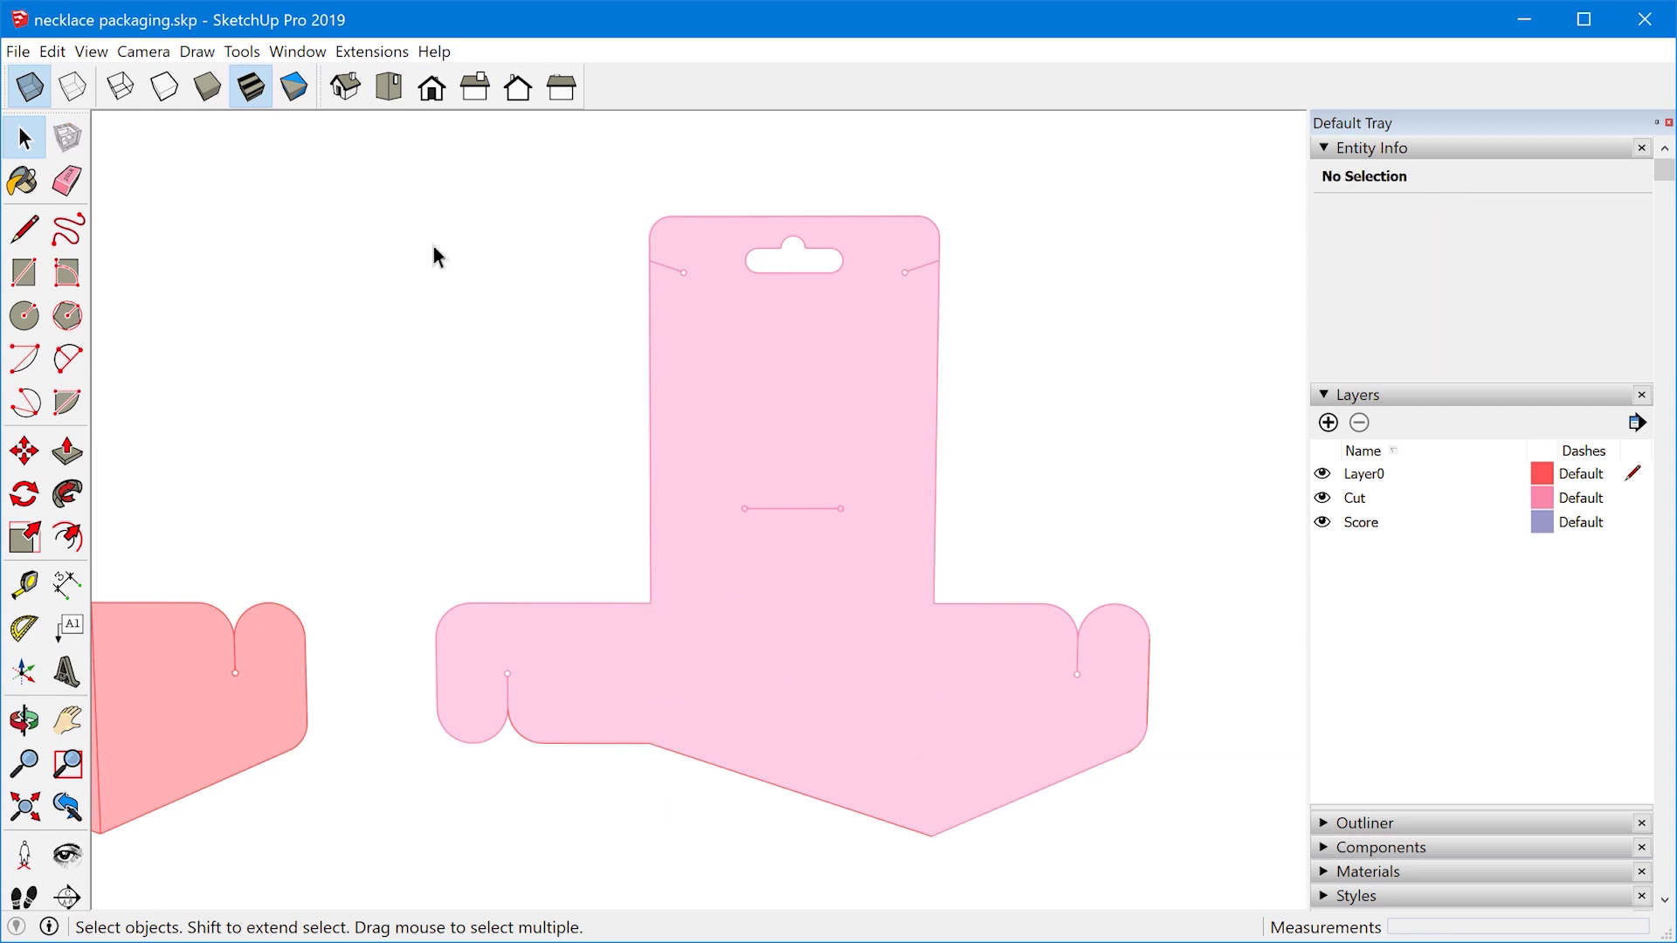
drag(391, 176, 1220, 872)
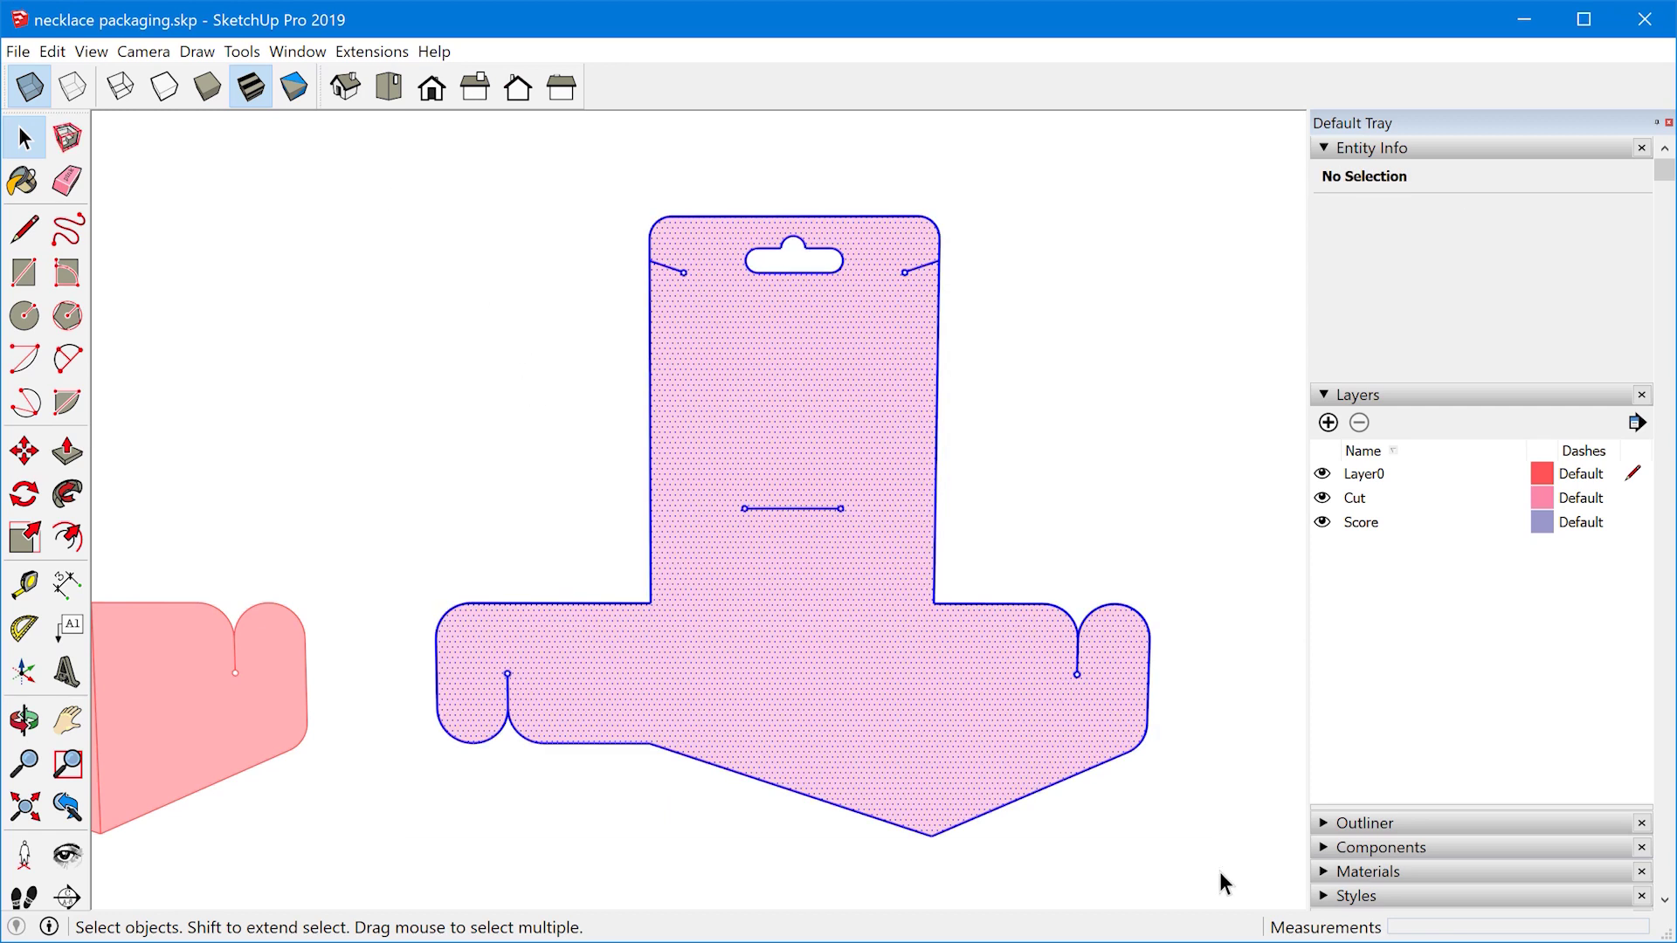
key(g)
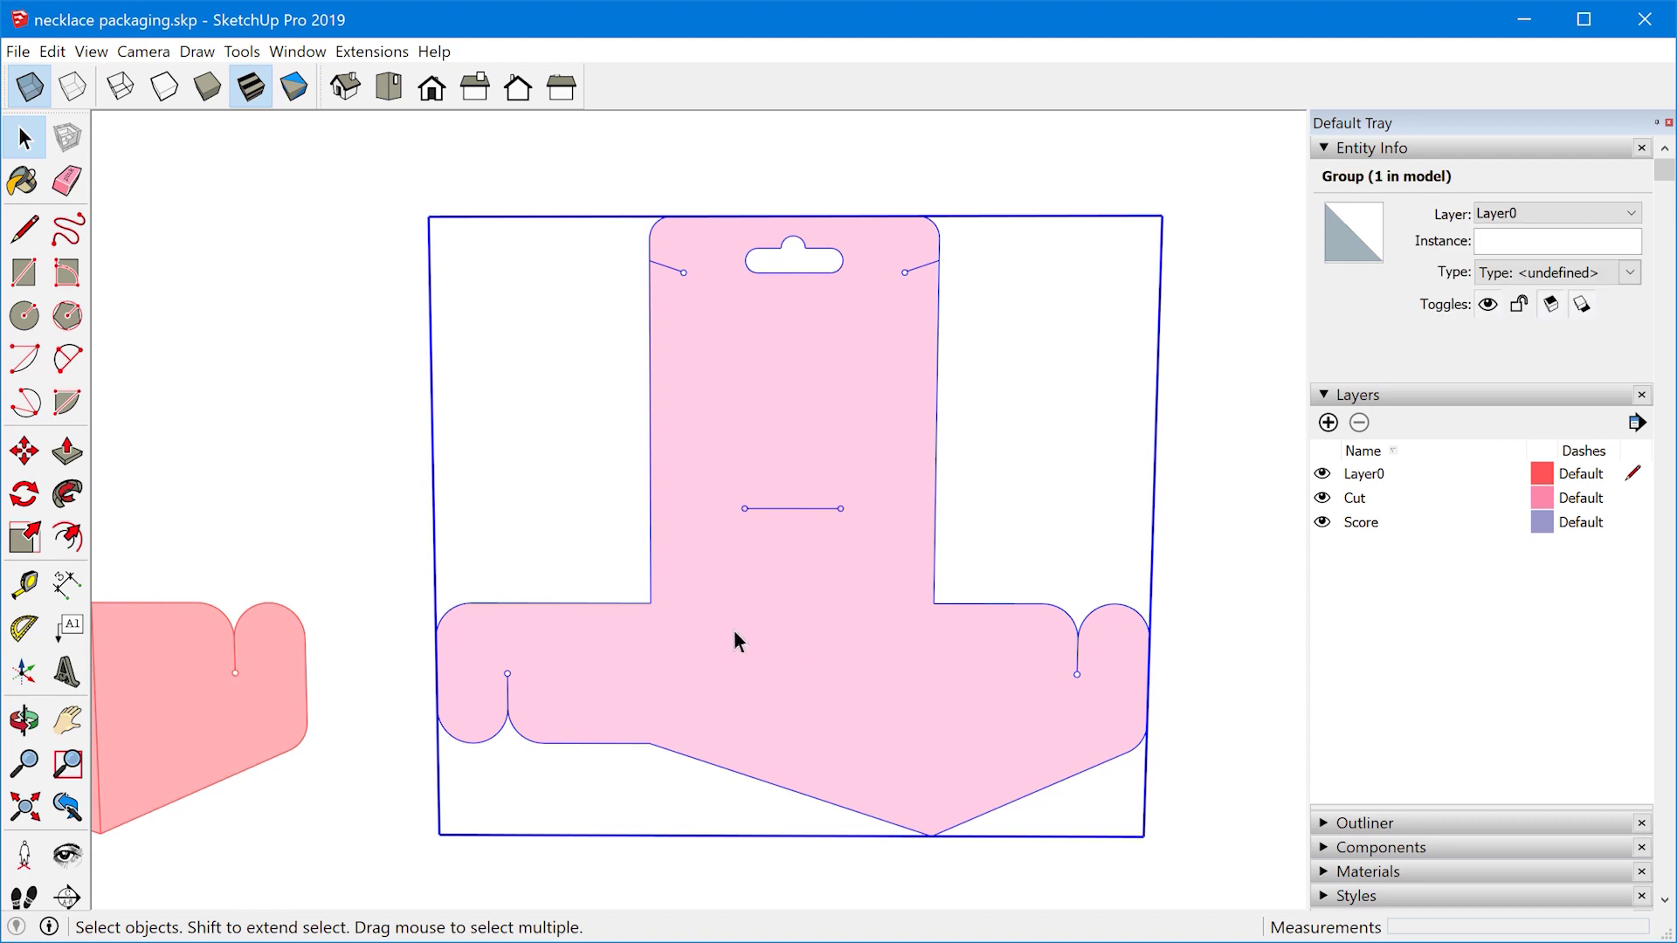
- Paste the three Score fold lines back in place and make them a separate group
click(53, 51)
click(165, 213)
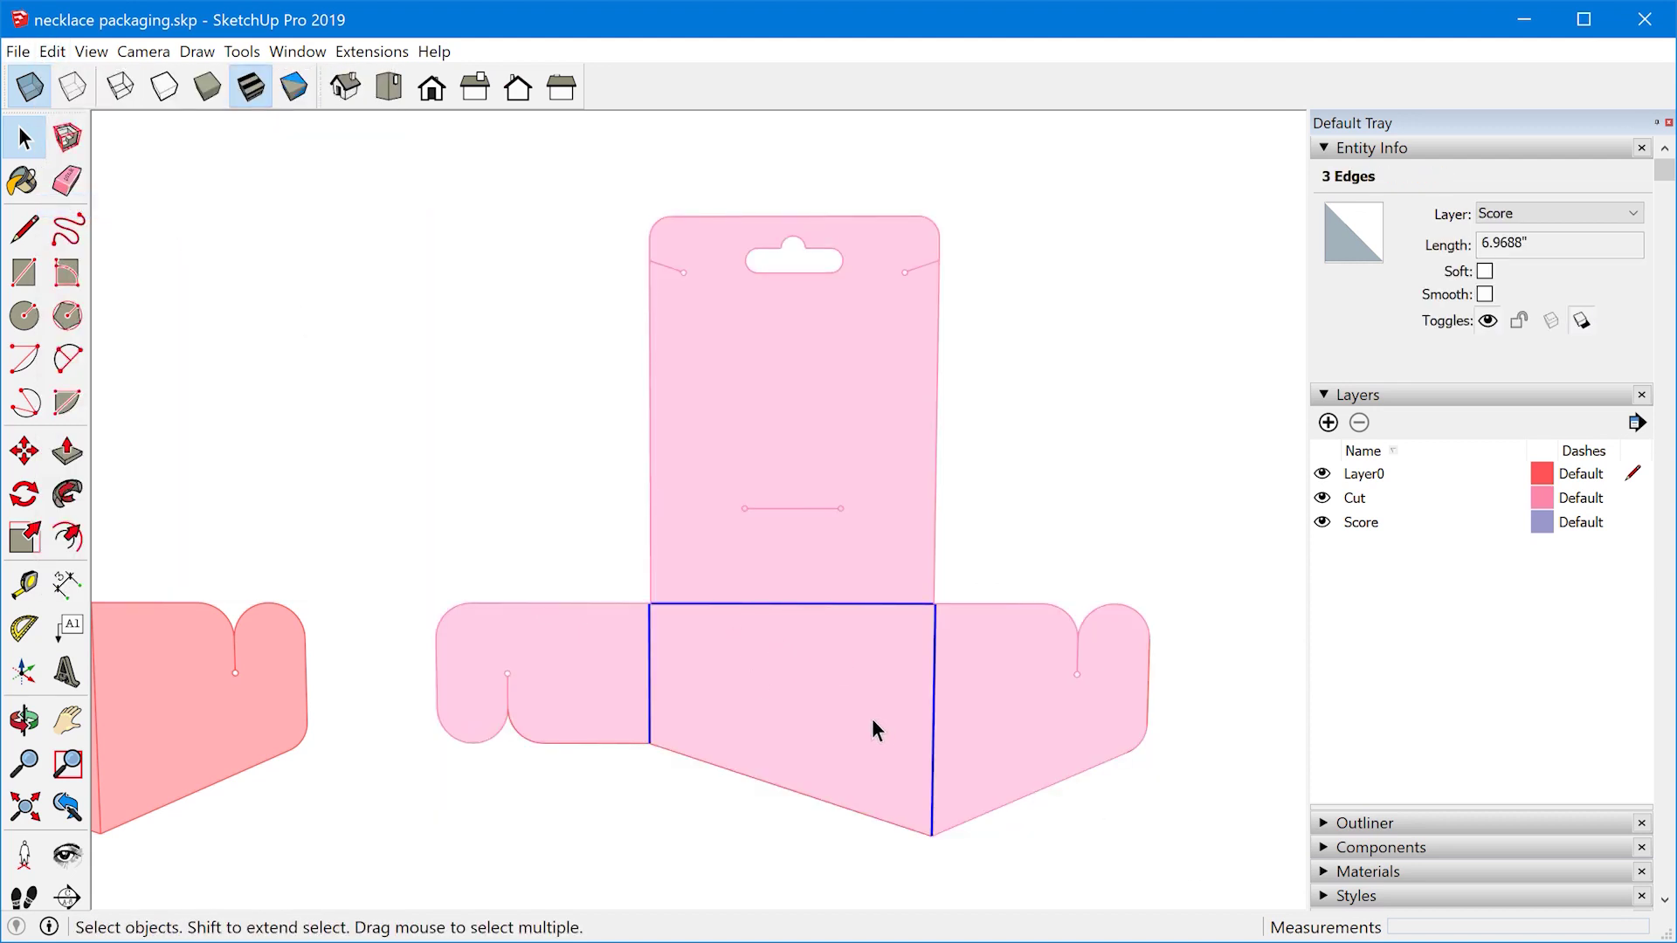
right_click(936, 669)
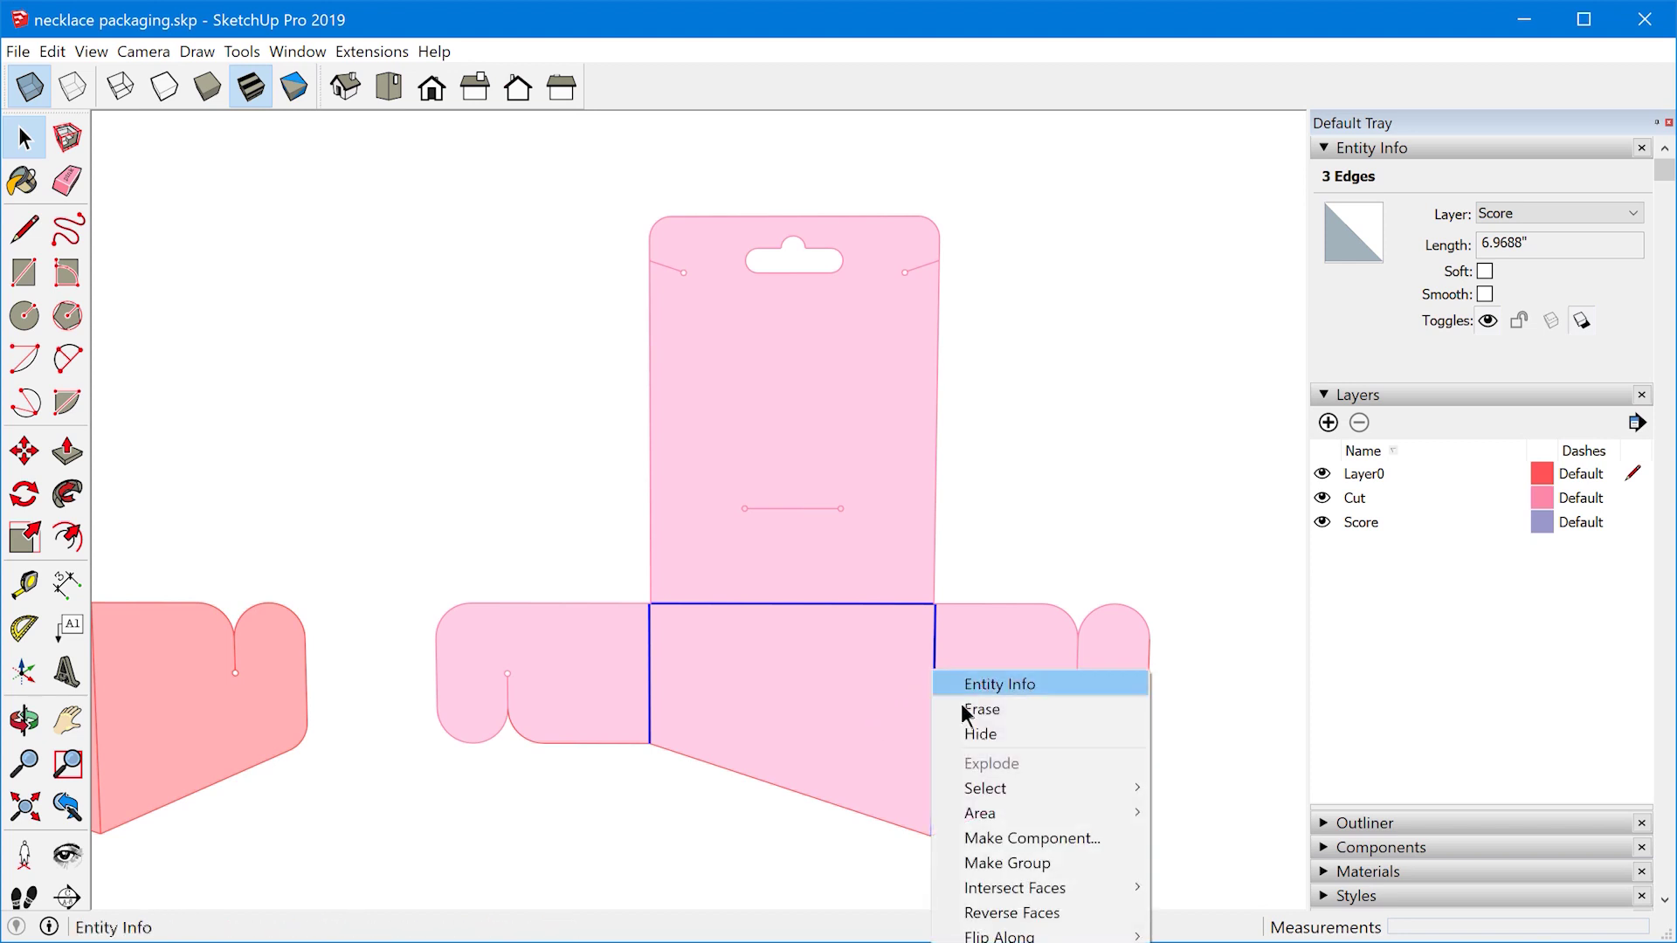
click(1010, 863)
click(957, 678)
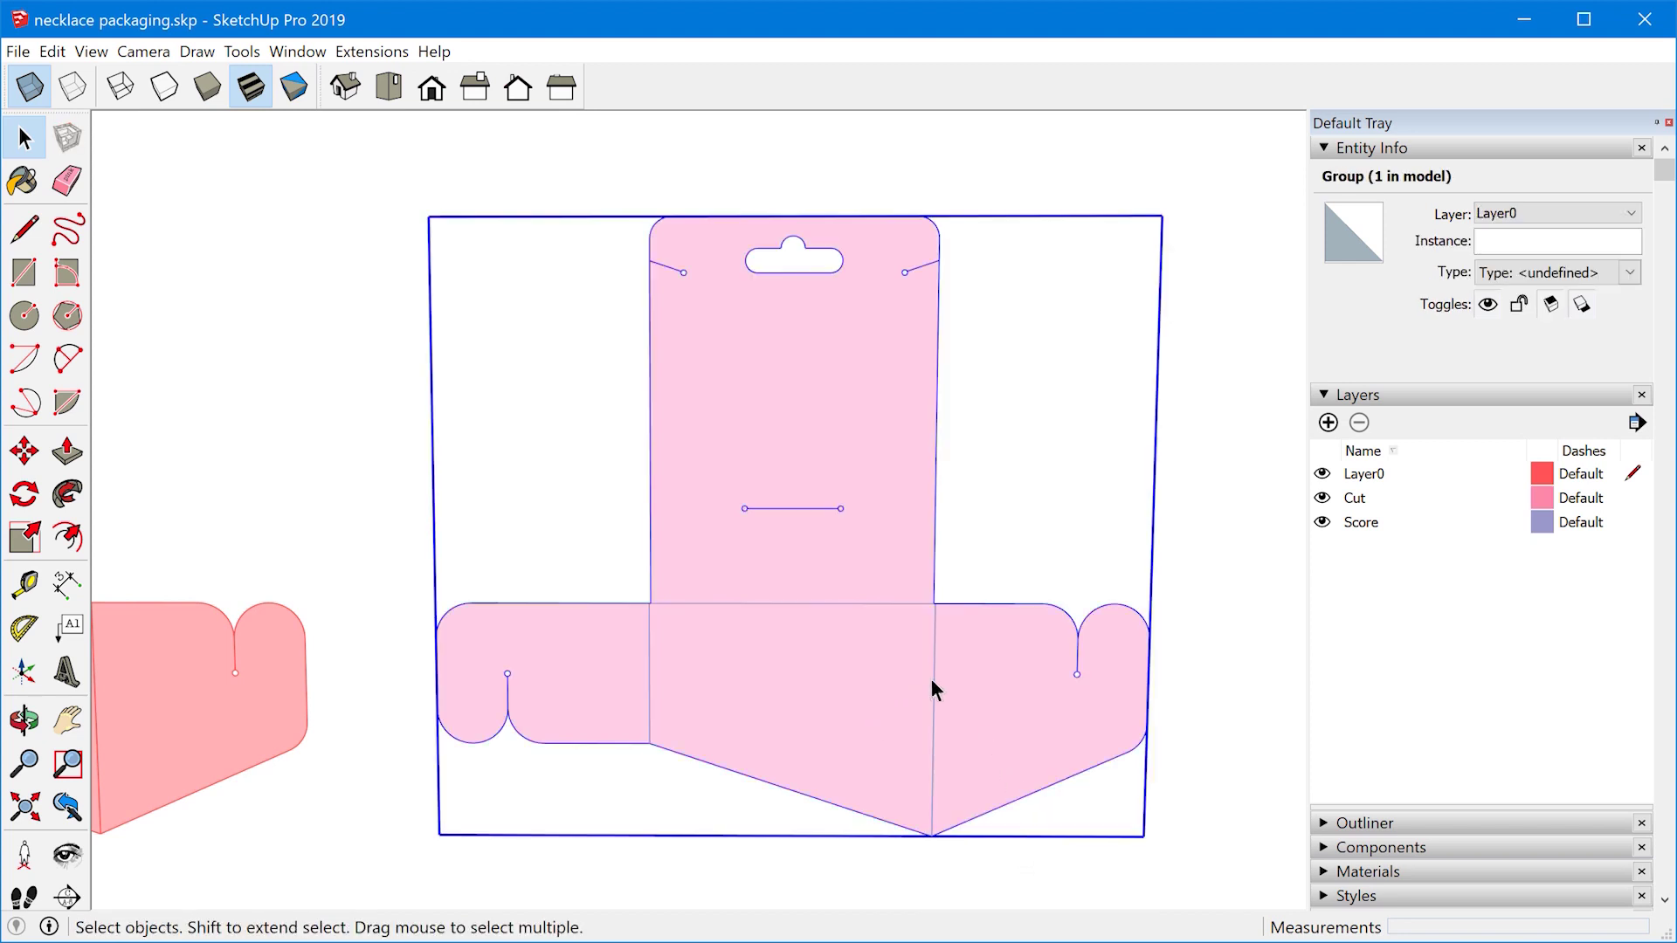
click(934, 698)
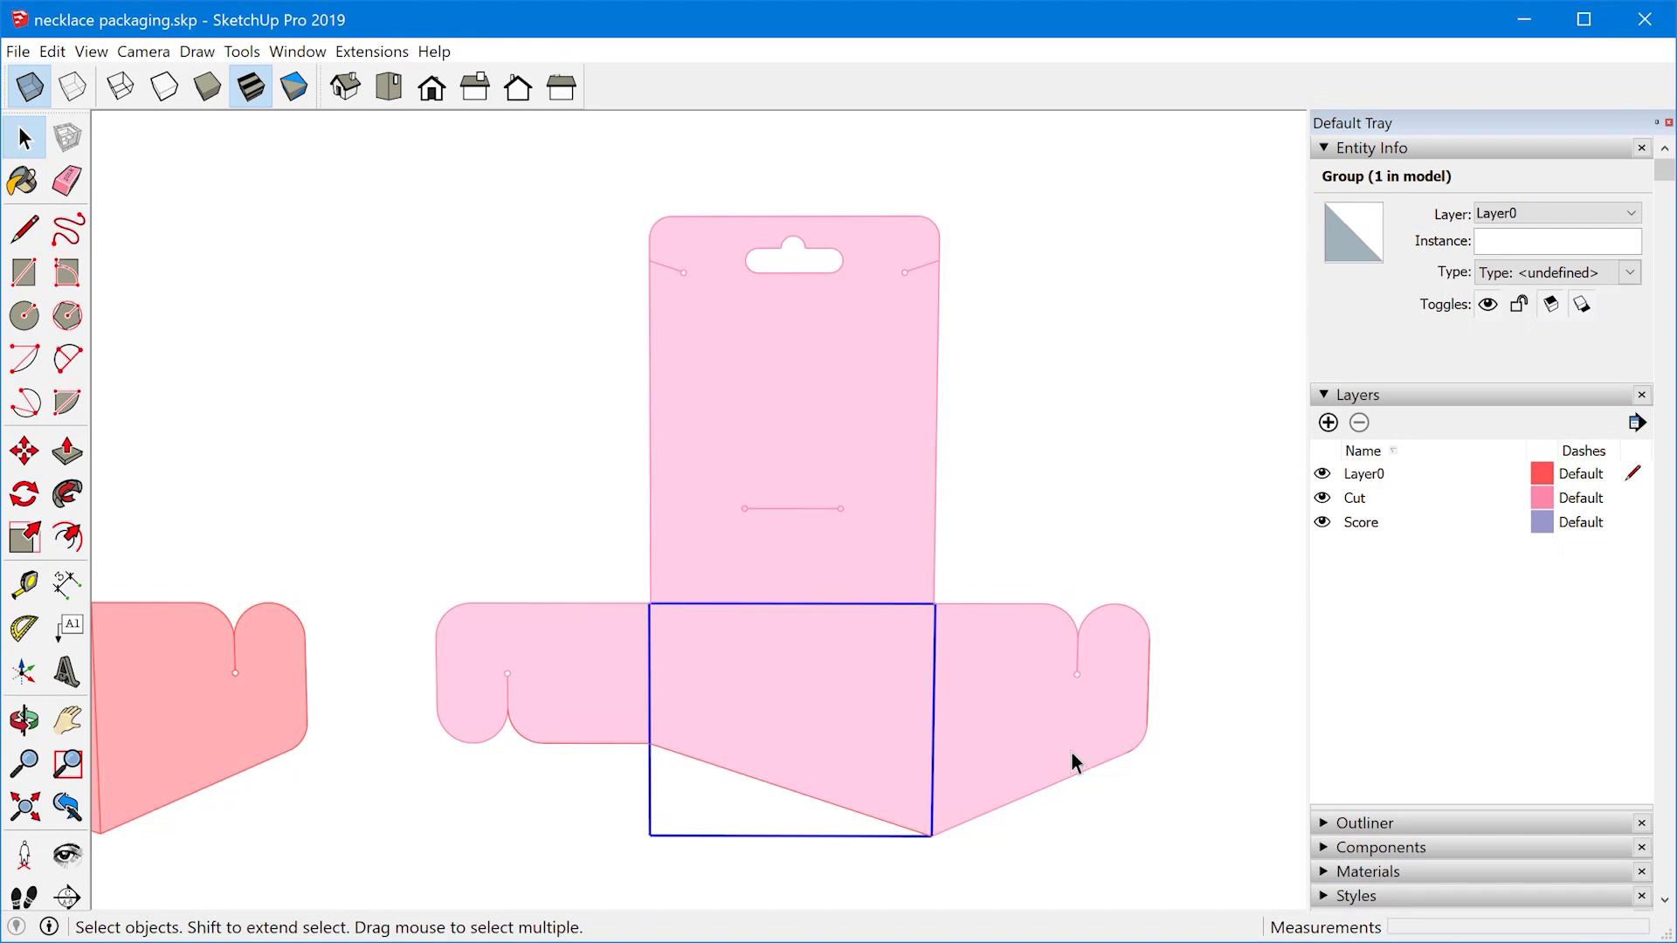
- Inside the cut-outline group, weld the right flap's curve, the slanted bottom edge and the left flap's lower edge and arc into one curve
click(1104, 762)
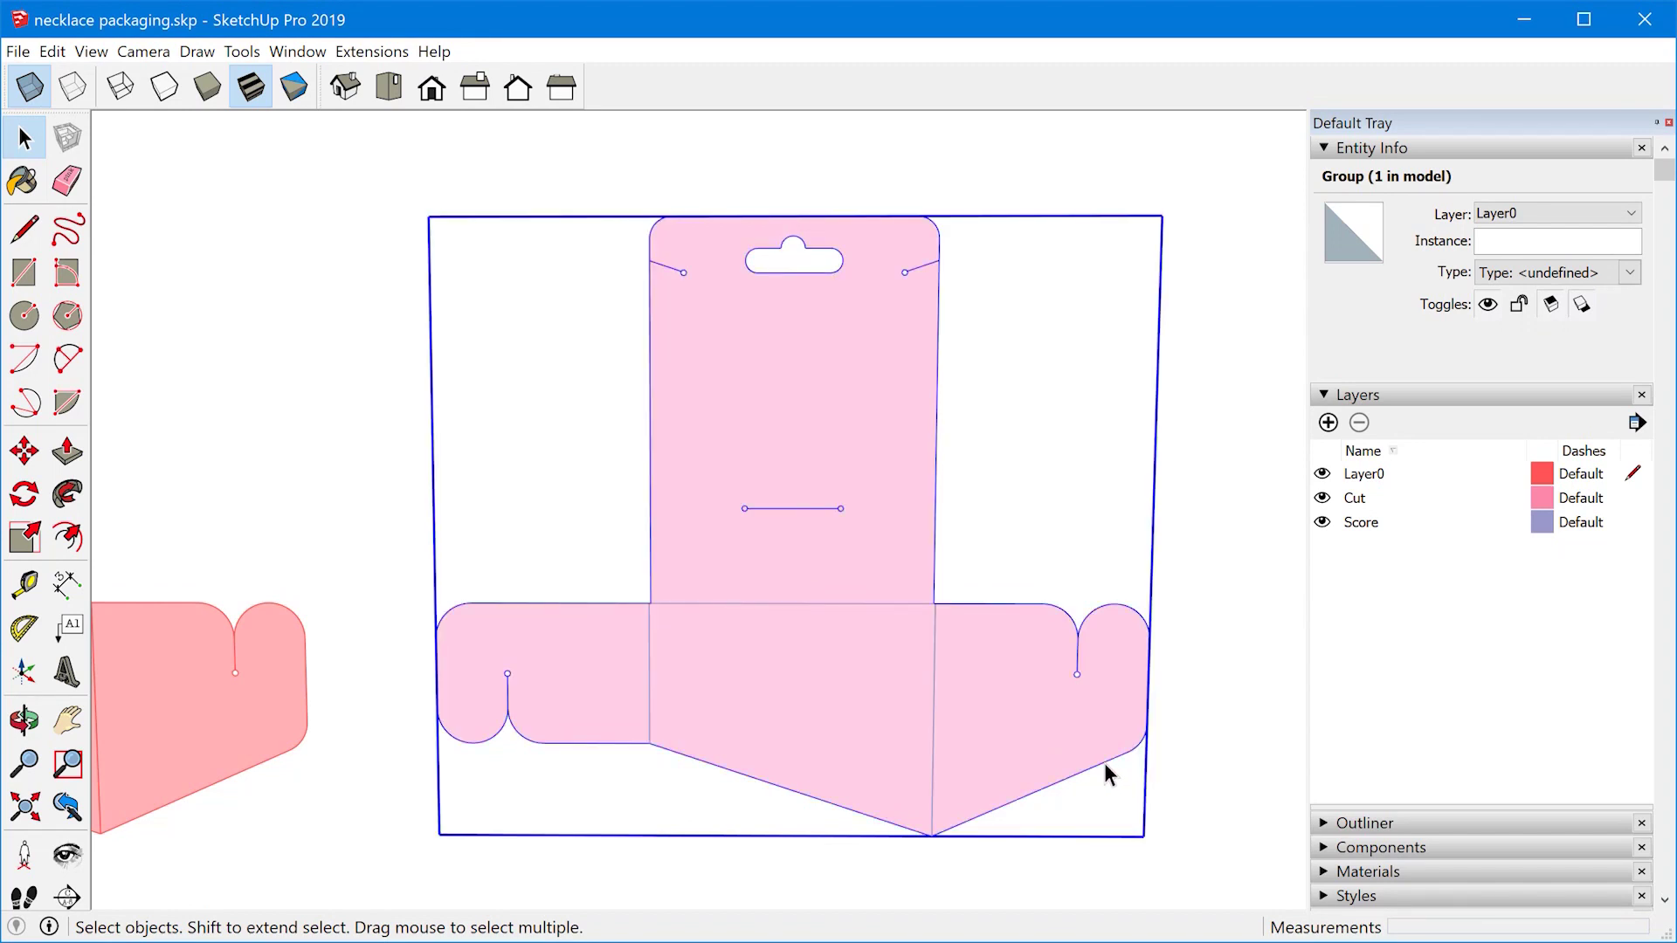
double_click(1104, 762)
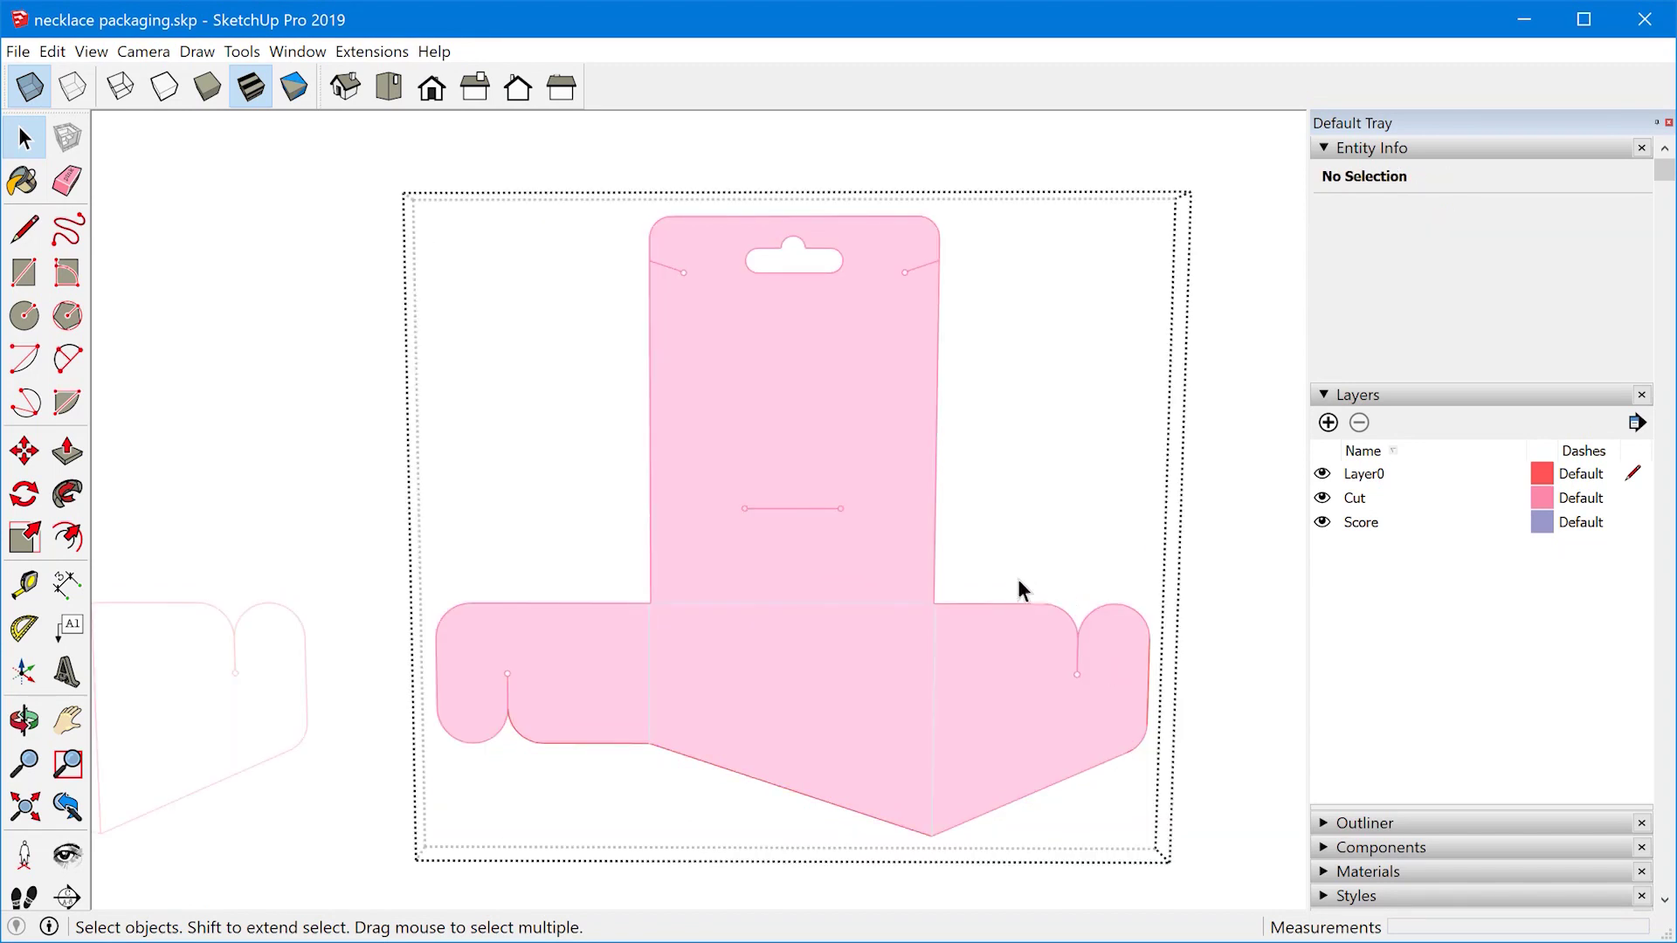
click(1083, 615)
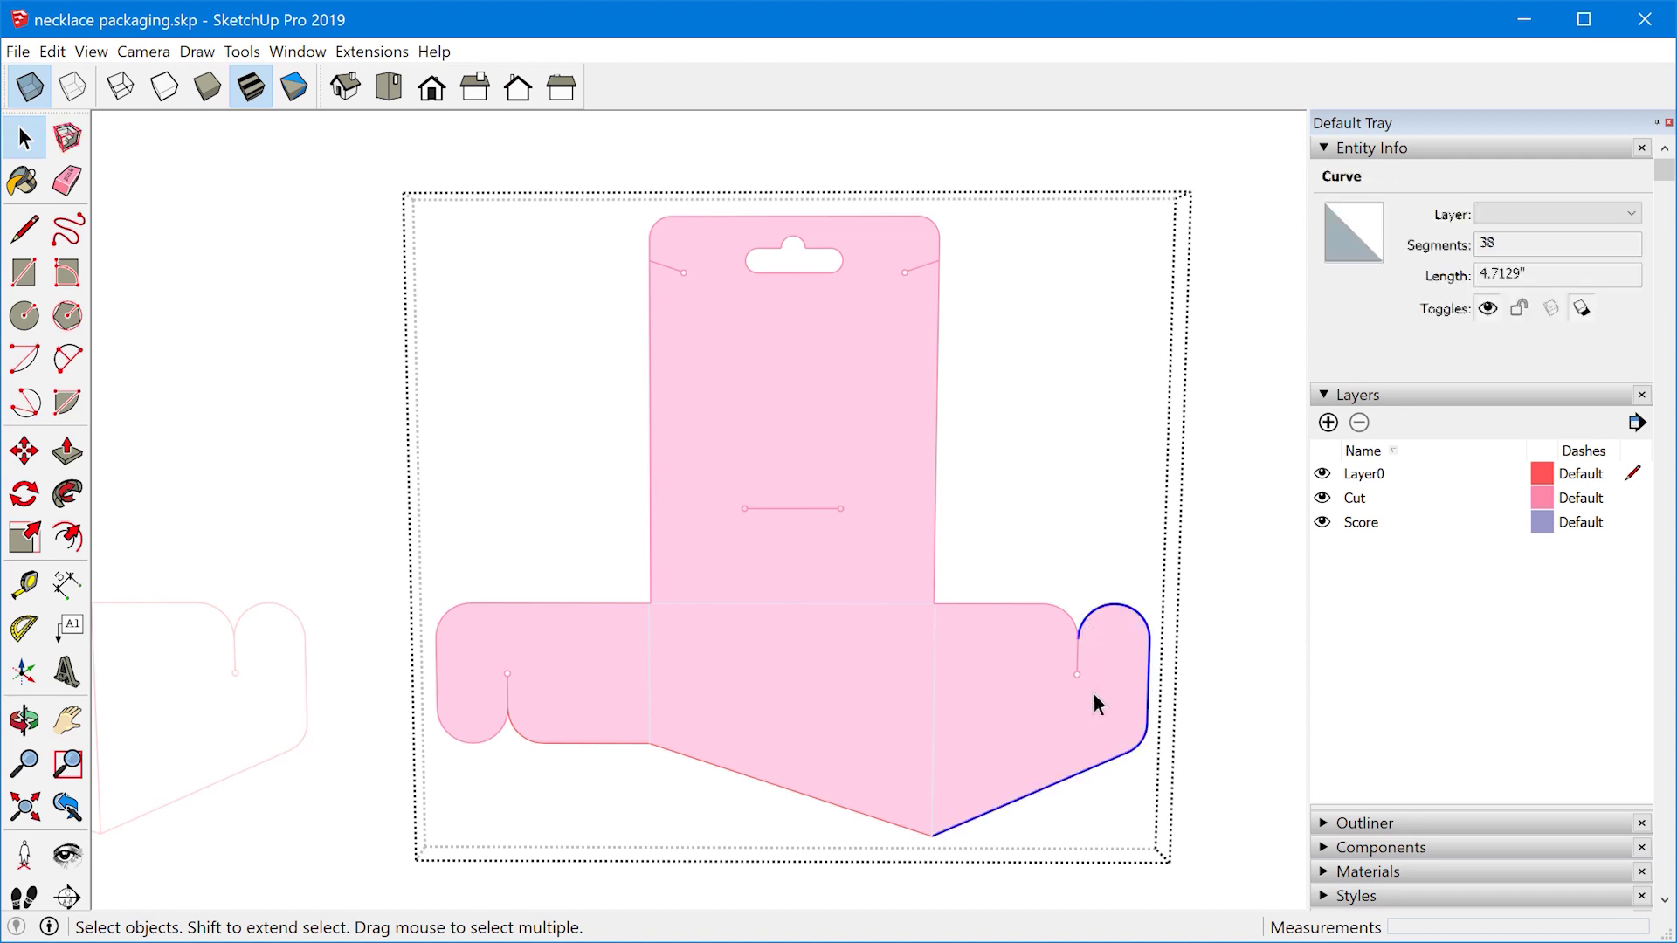
shift+click(893, 823)
shift+click(585, 744)
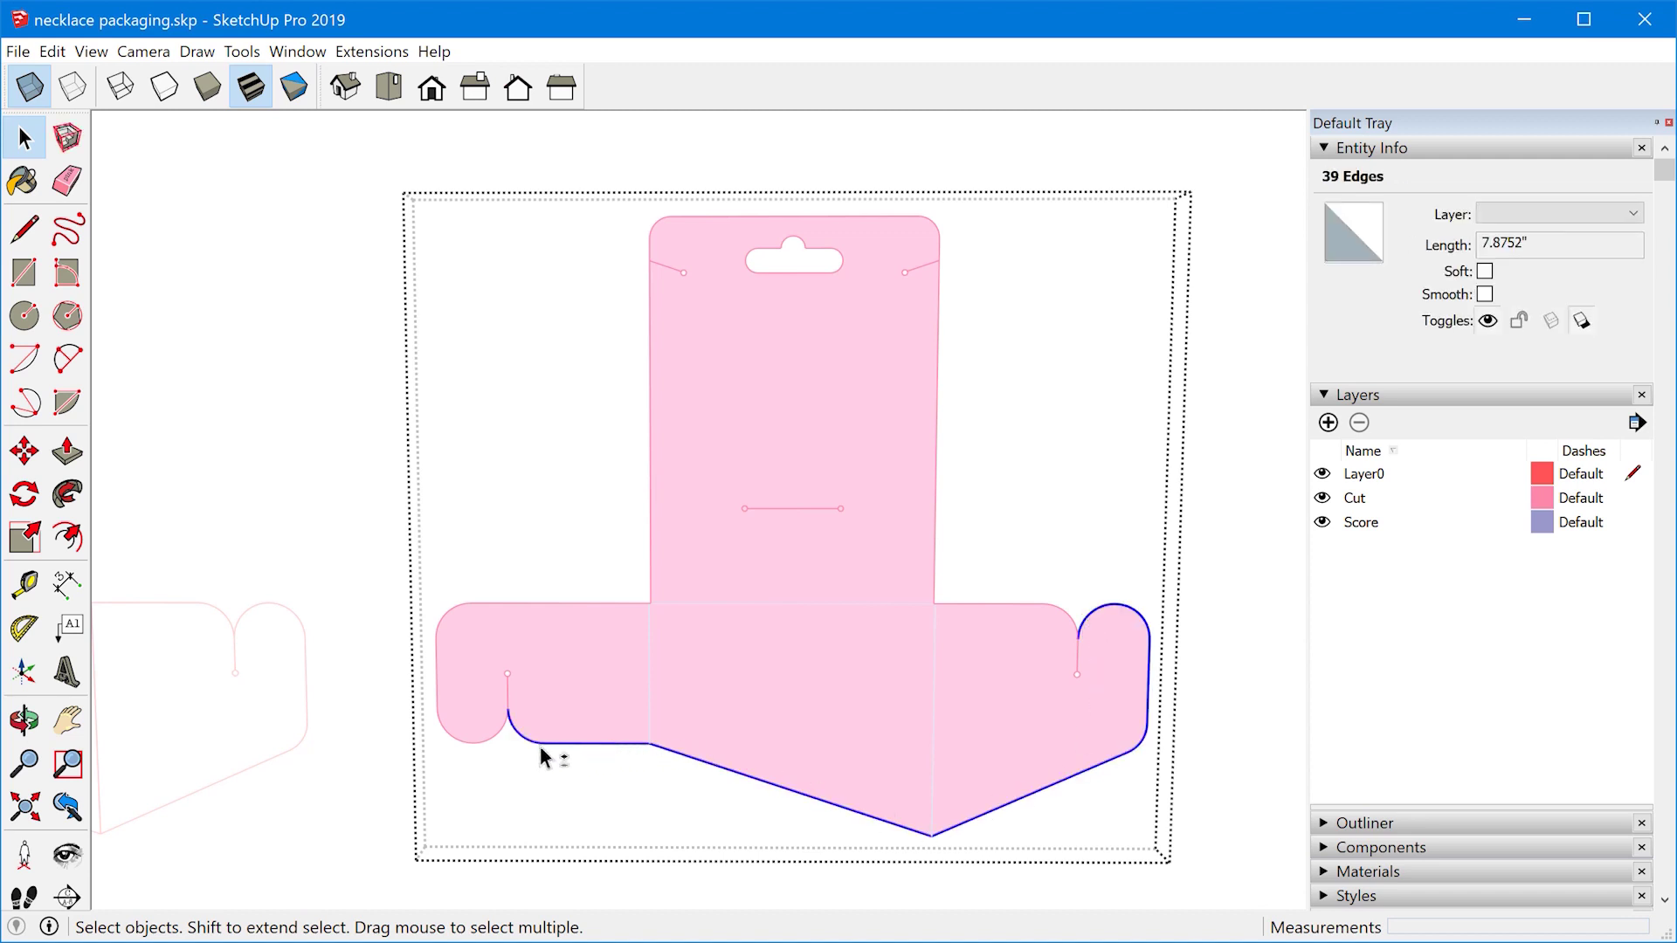
shift+click(526, 736)
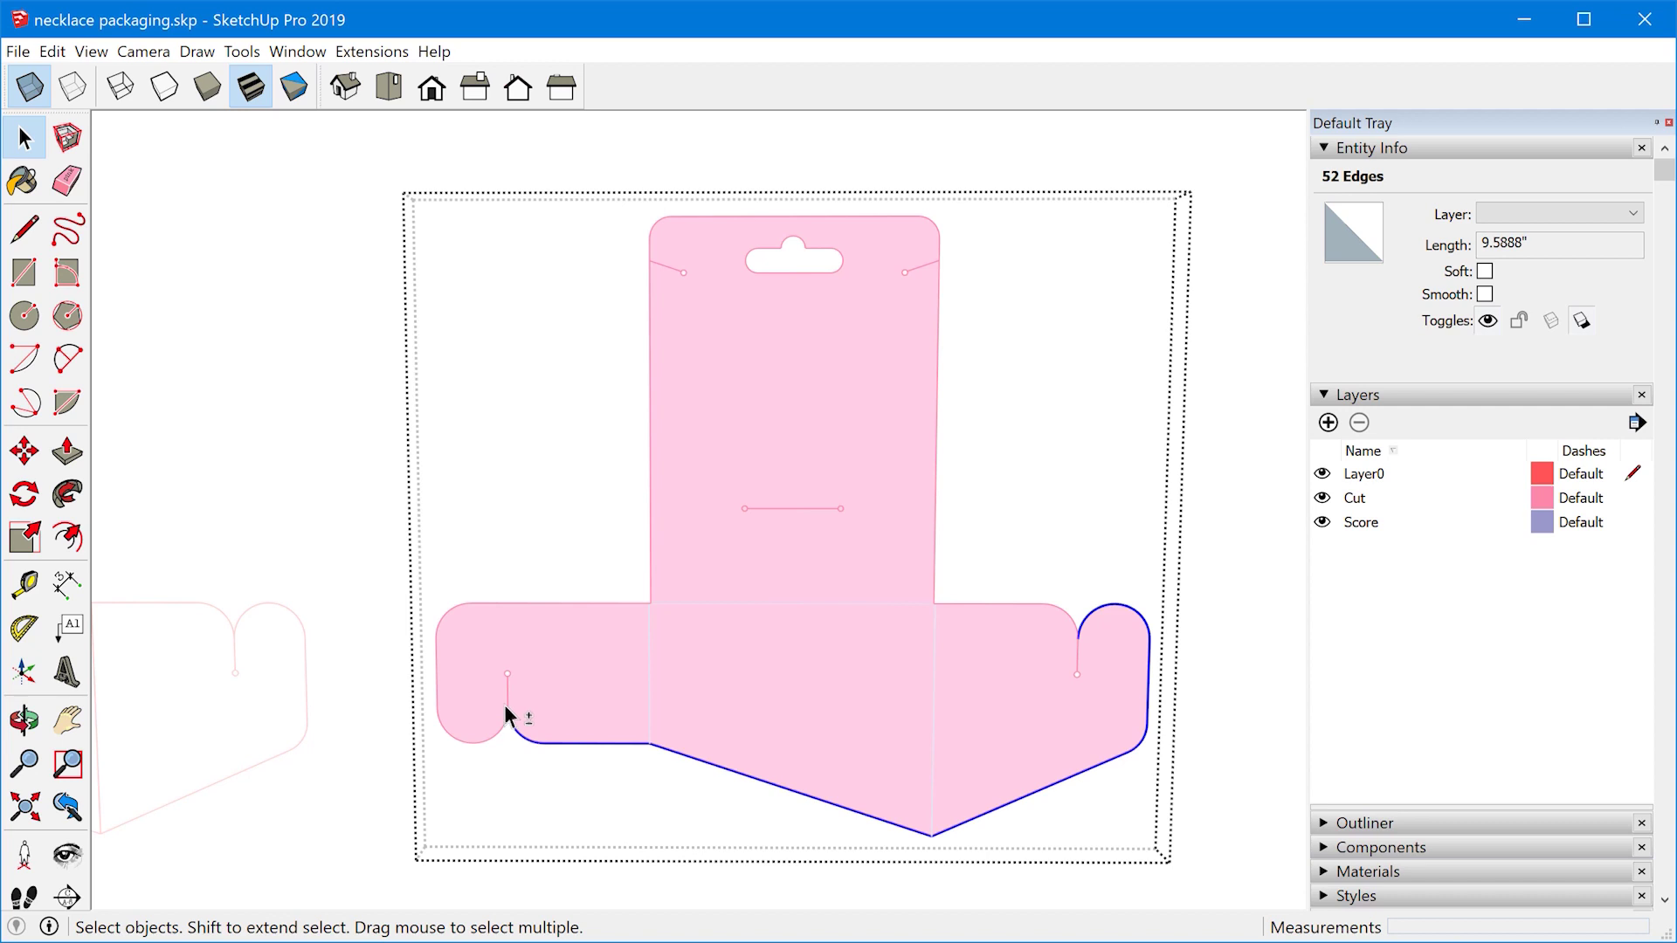
click(642, 758)
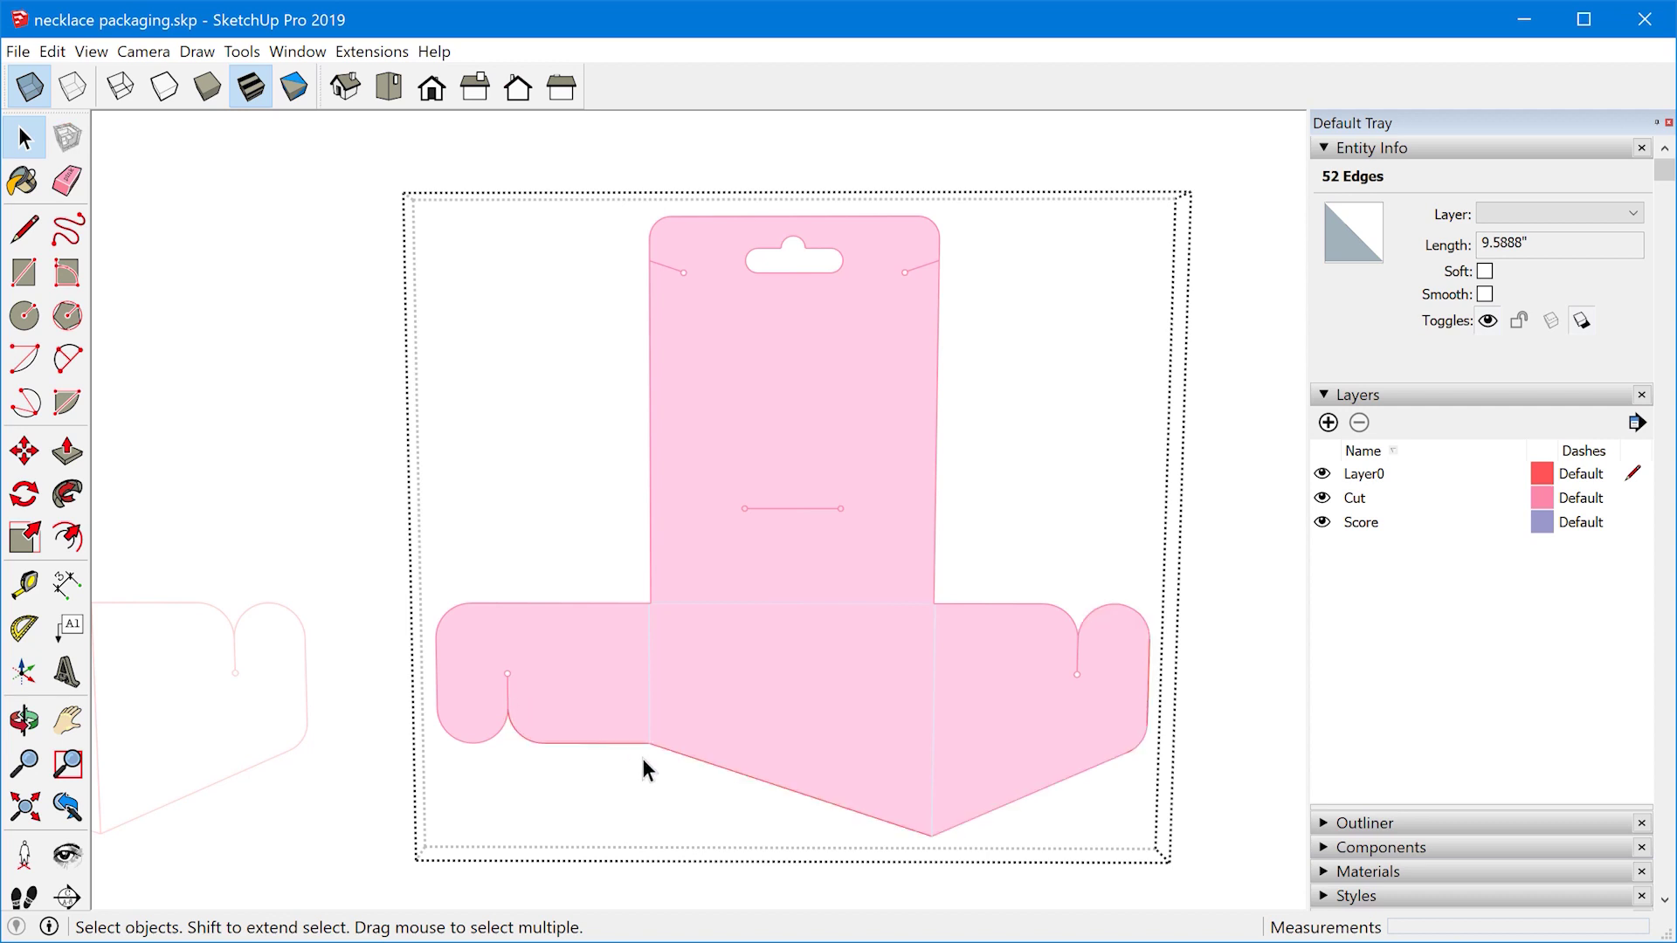
click(642, 741)
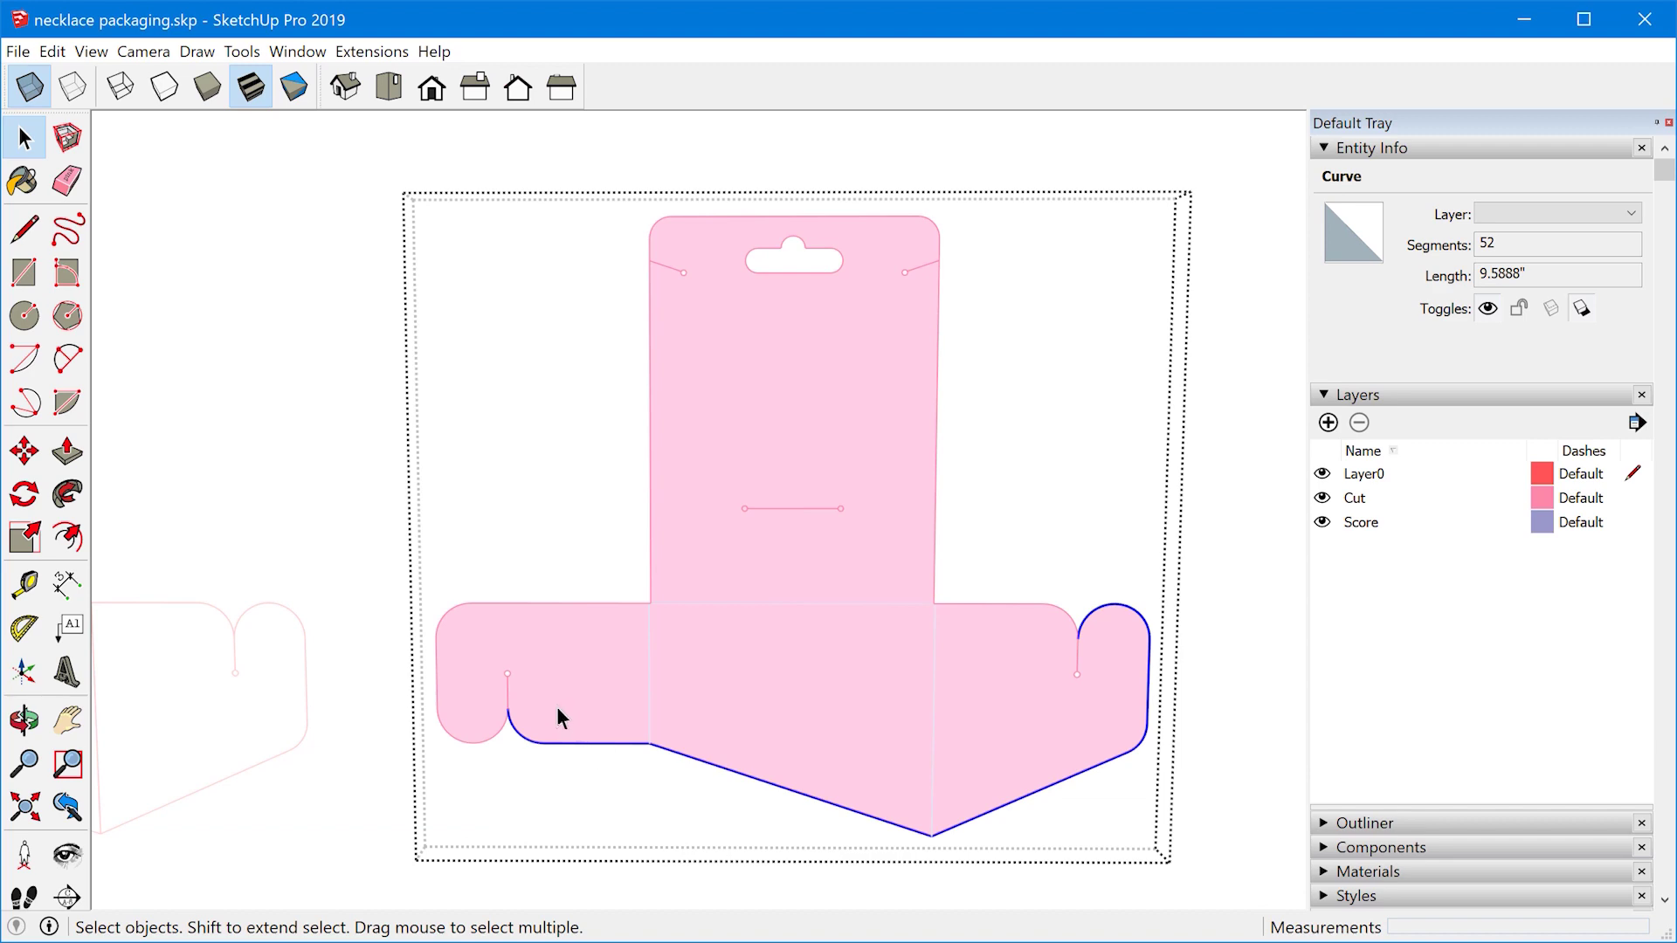
- Weld the left flap's remaining outline edges together, and weld the hanging hole's edges into one curve
scroll(428, 716, up, 5)
double_click(417, 428)
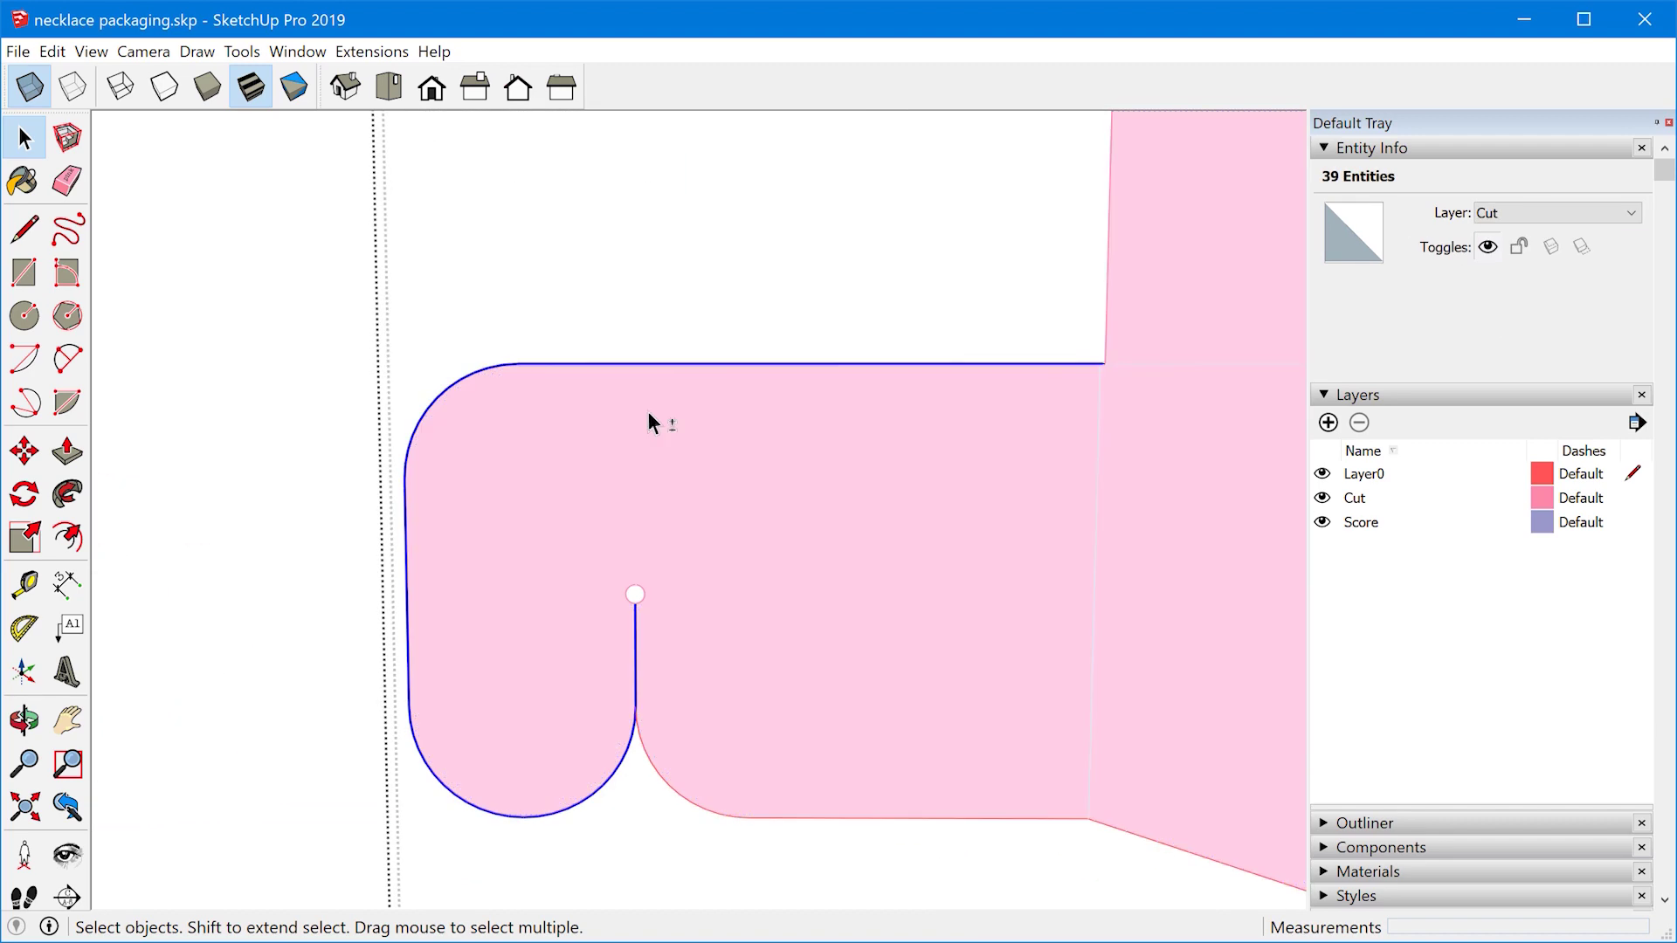
scroll(673, 409, down, 5)
click(744, 290)
scroll(744, 281, up, 4)
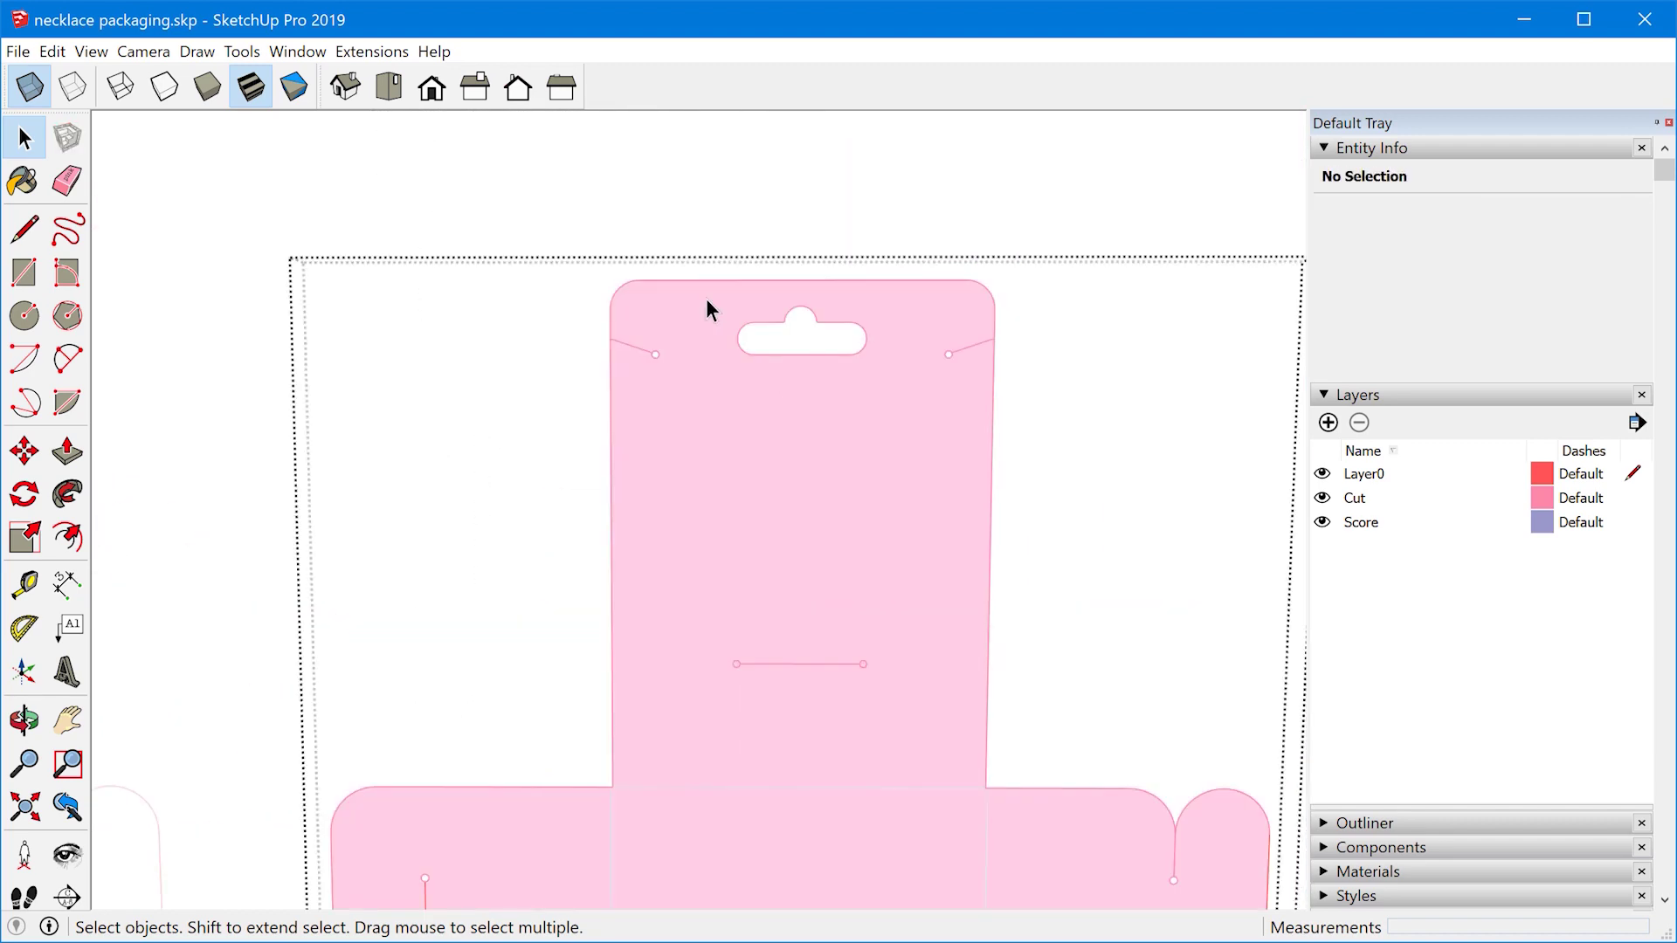
click(740, 336)
scroll(739, 277, down, 2)
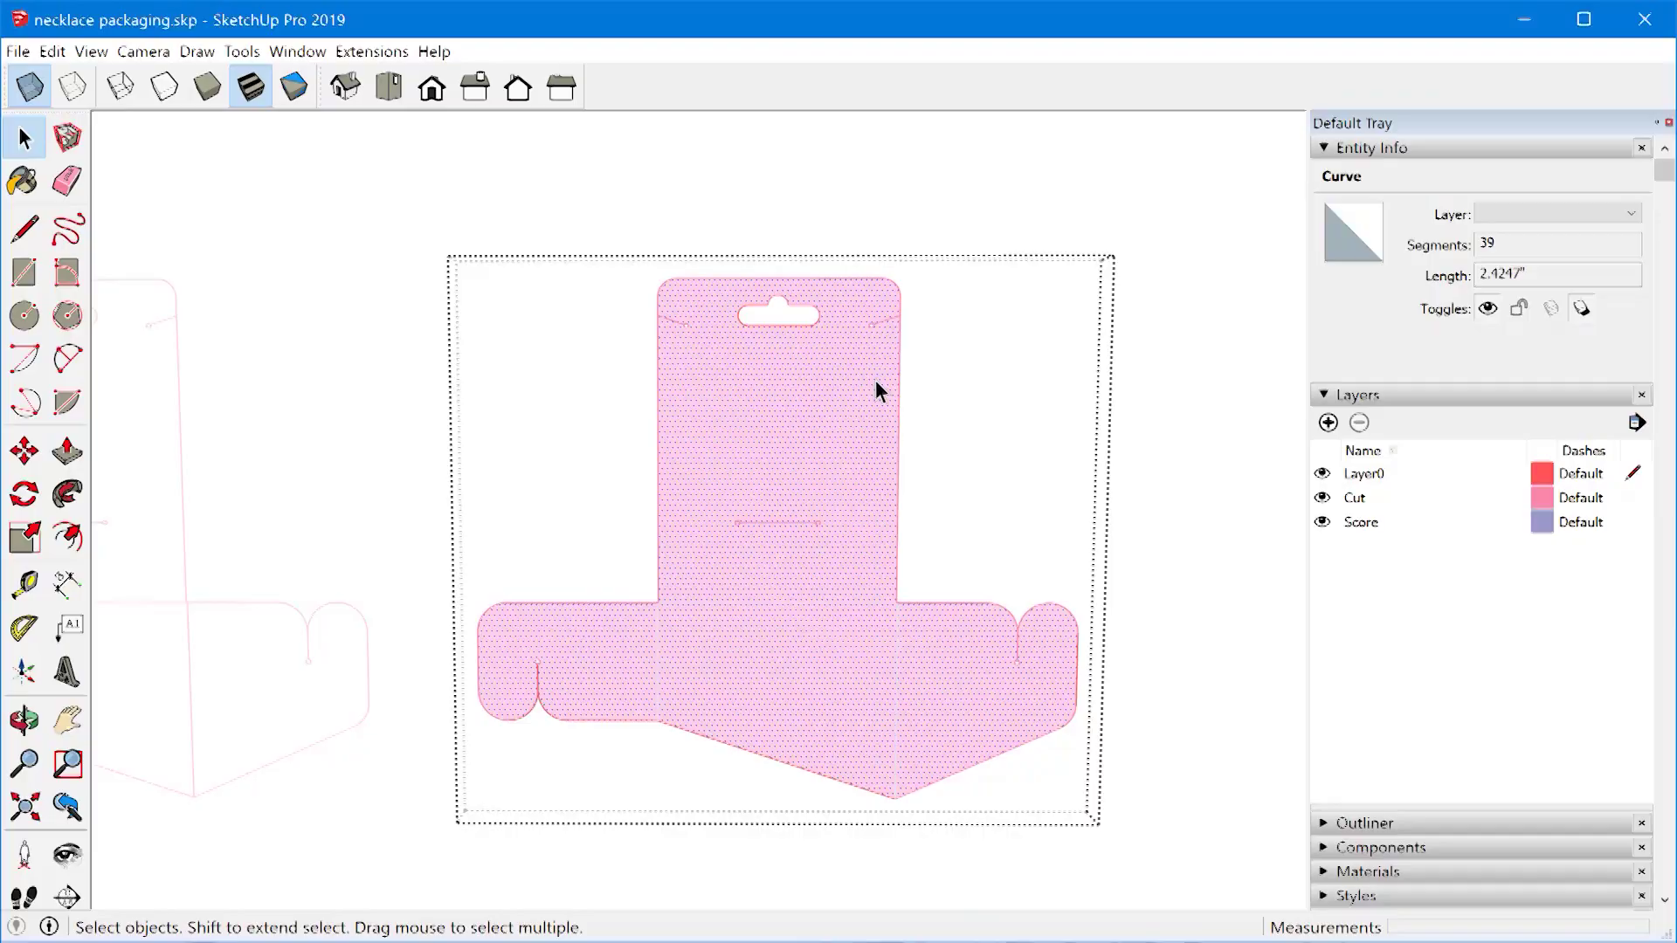
- Delete the face inside the cut-outline group so only its edges are left, and exit the group
click(865, 392)
key(Delete)
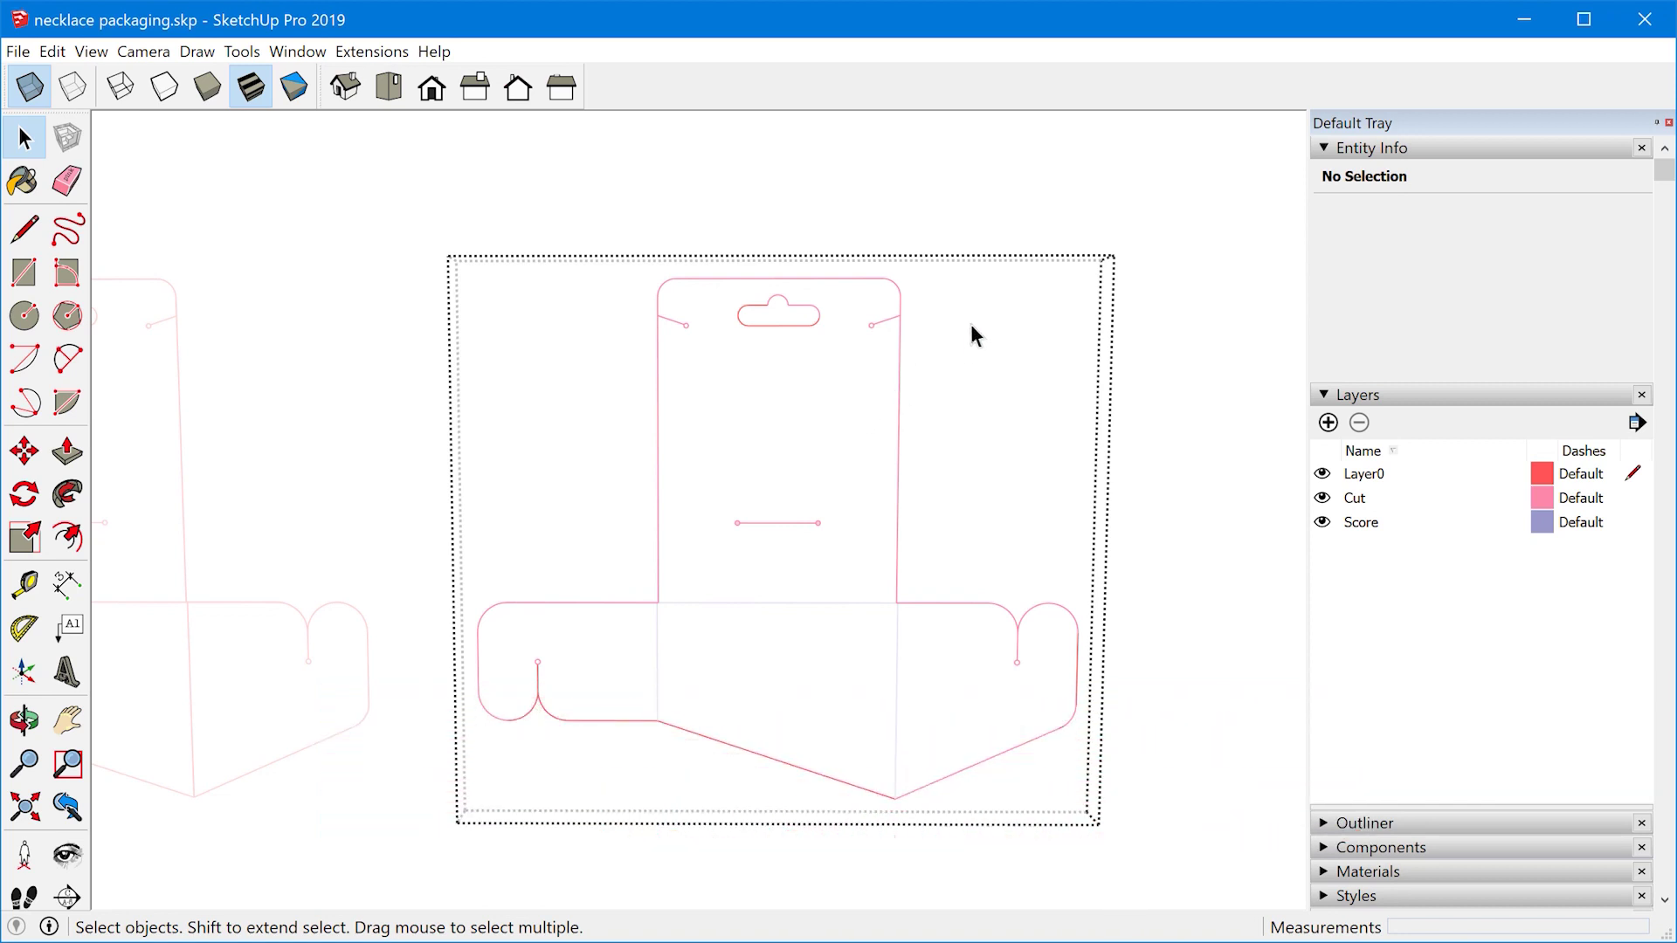
click(936, 229)
- Set the camera to parallel projection and switch to the standard front view
click(143, 51)
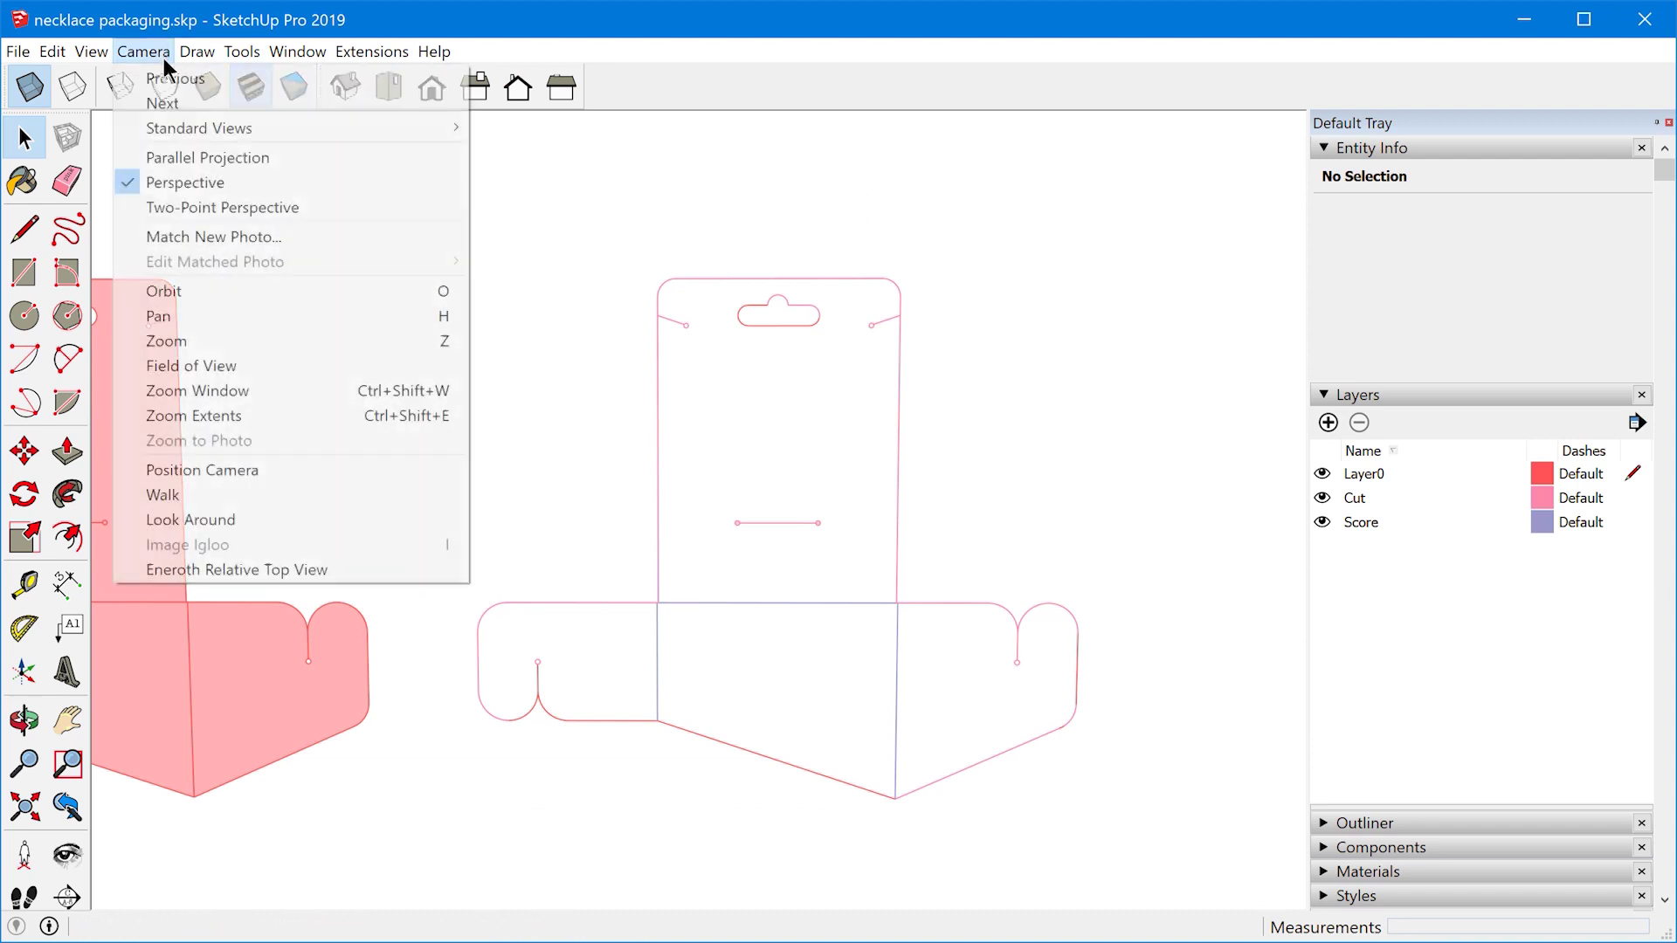
click(248, 159)
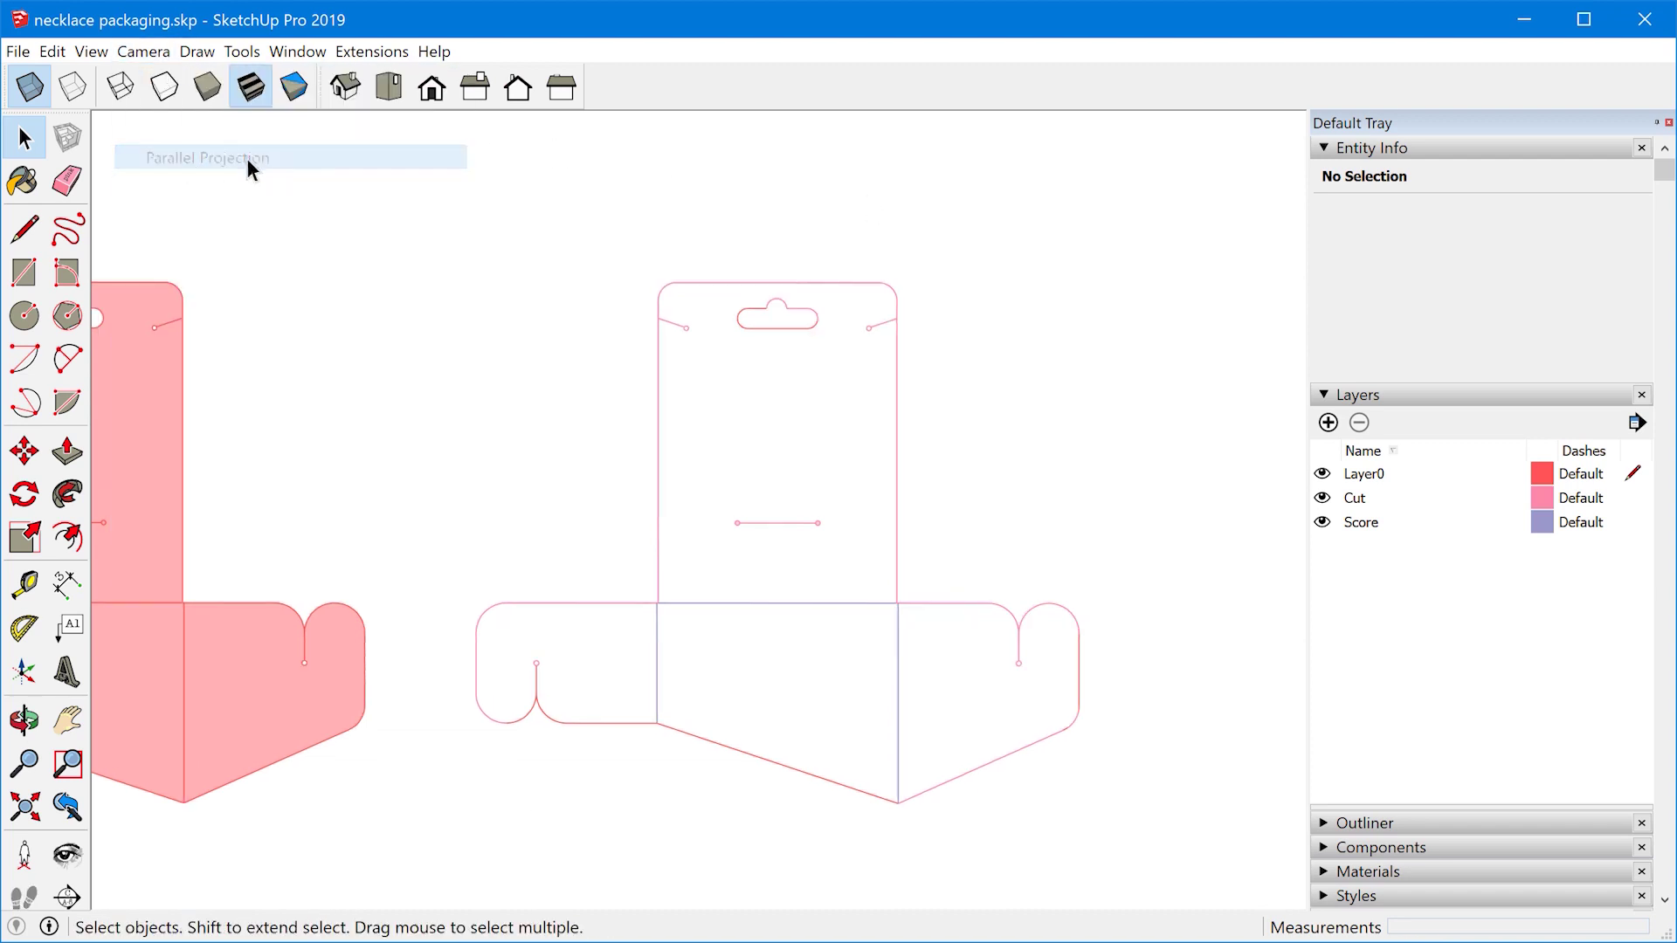
click(432, 89)
- Hide the folded package group and the filled flat layout group, leaving the Cut and Score outline version
scroll(1240, 682, down, 4)
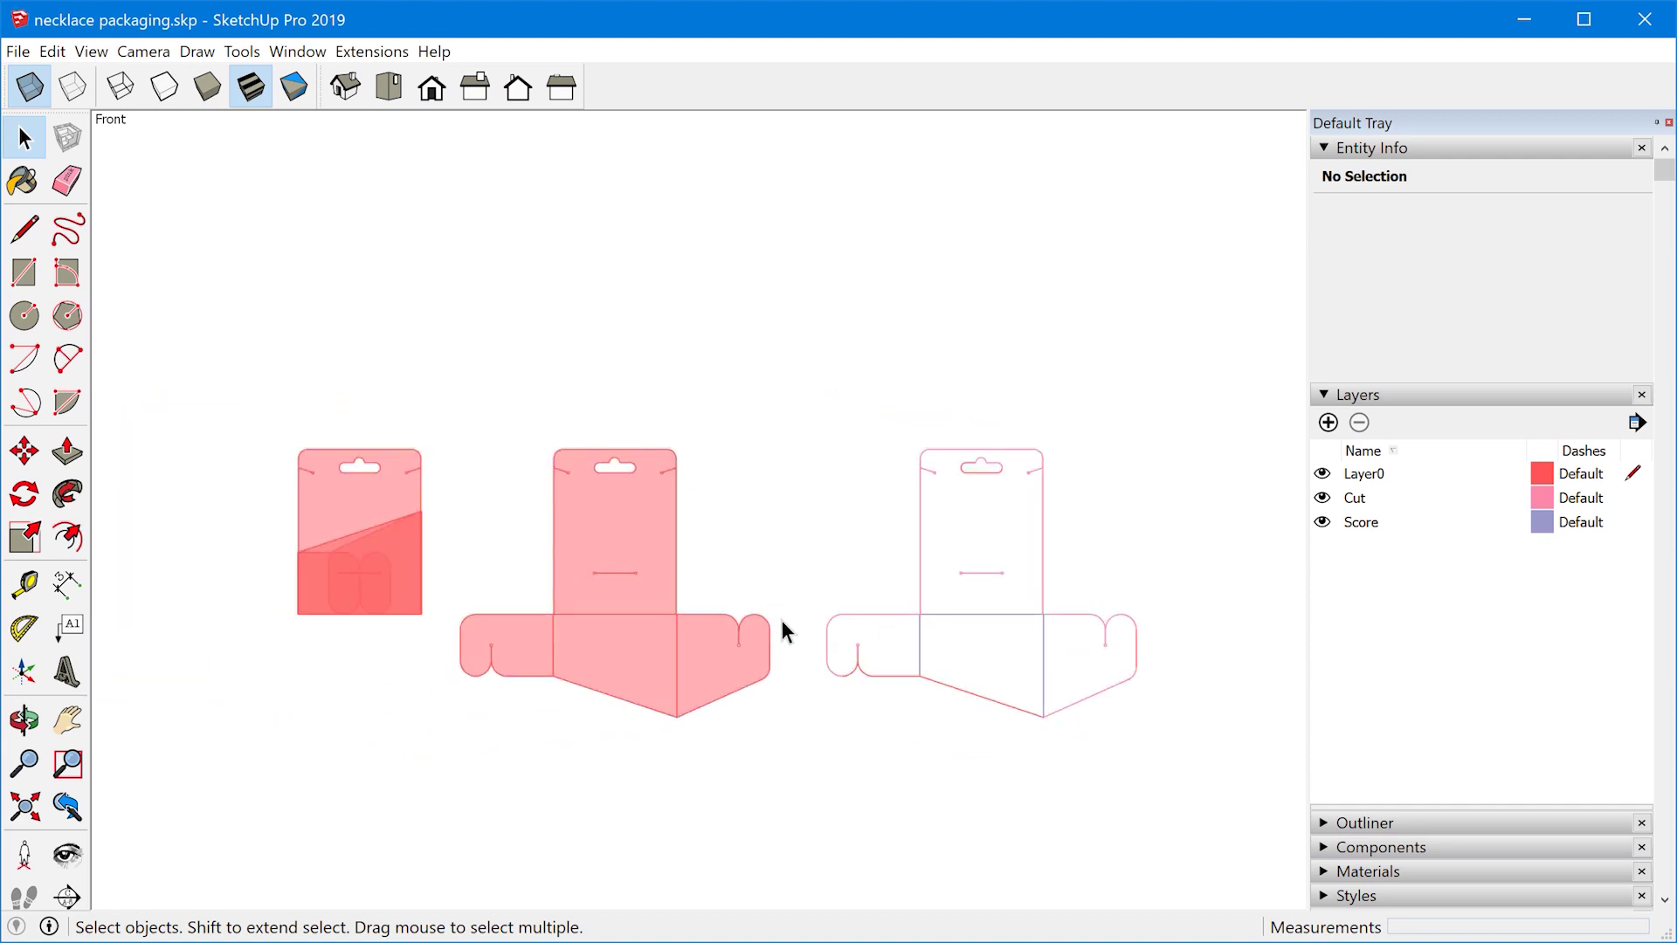
drag(790, 768, 207, 406)
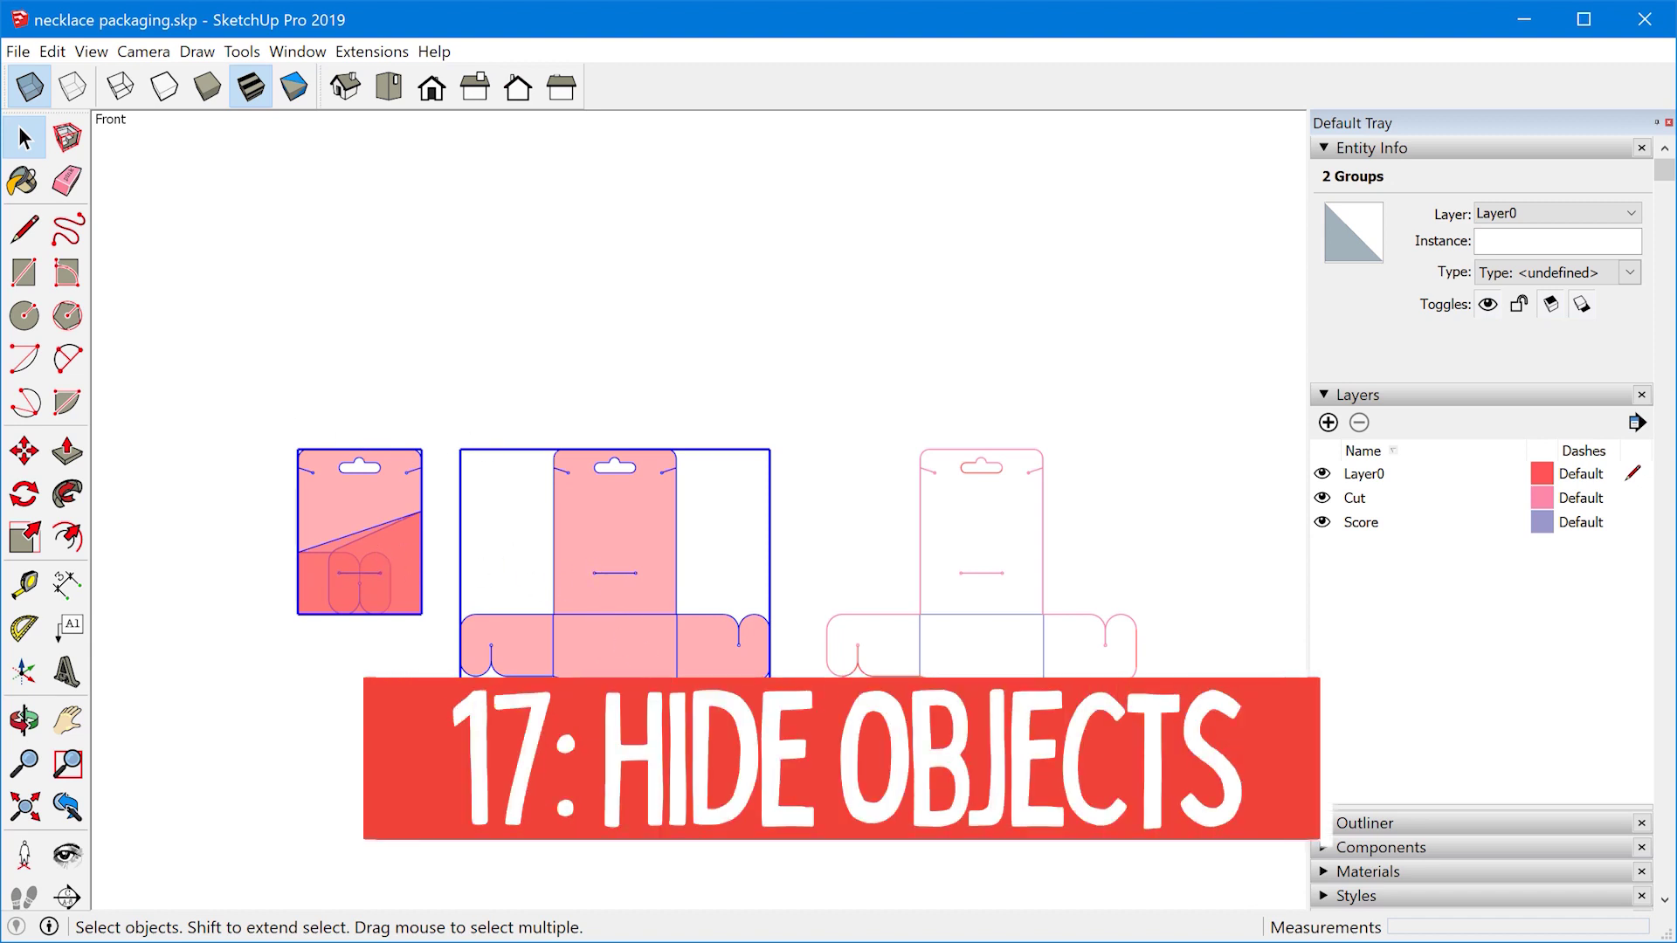
right_click(606, 513)
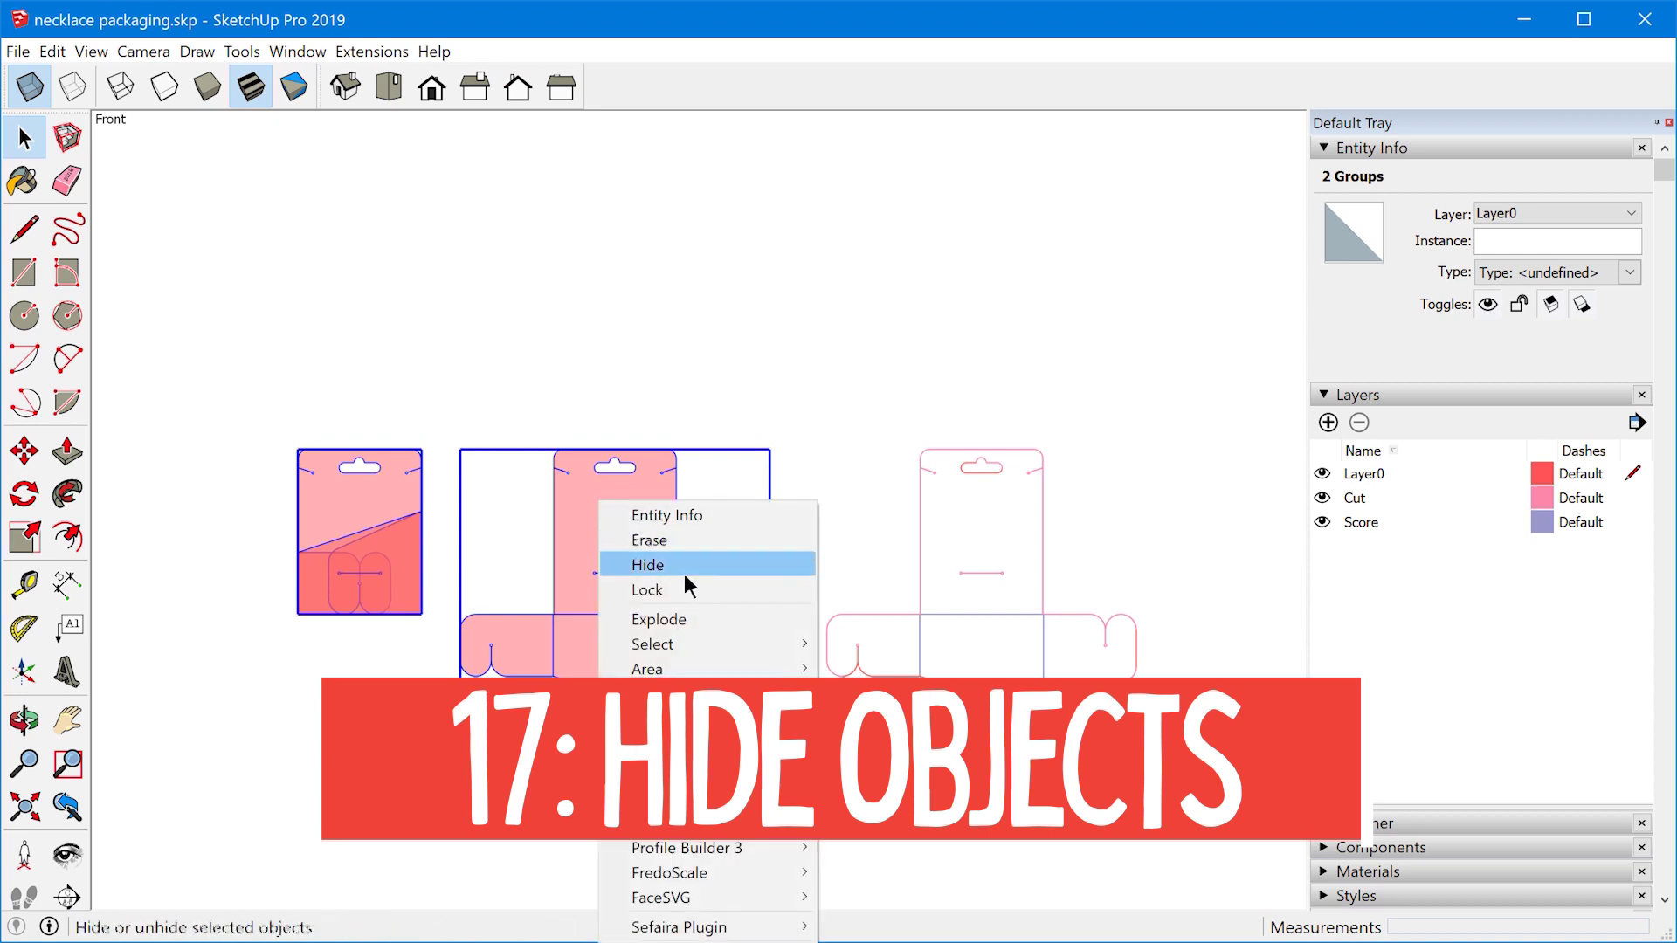
click(672, 568)
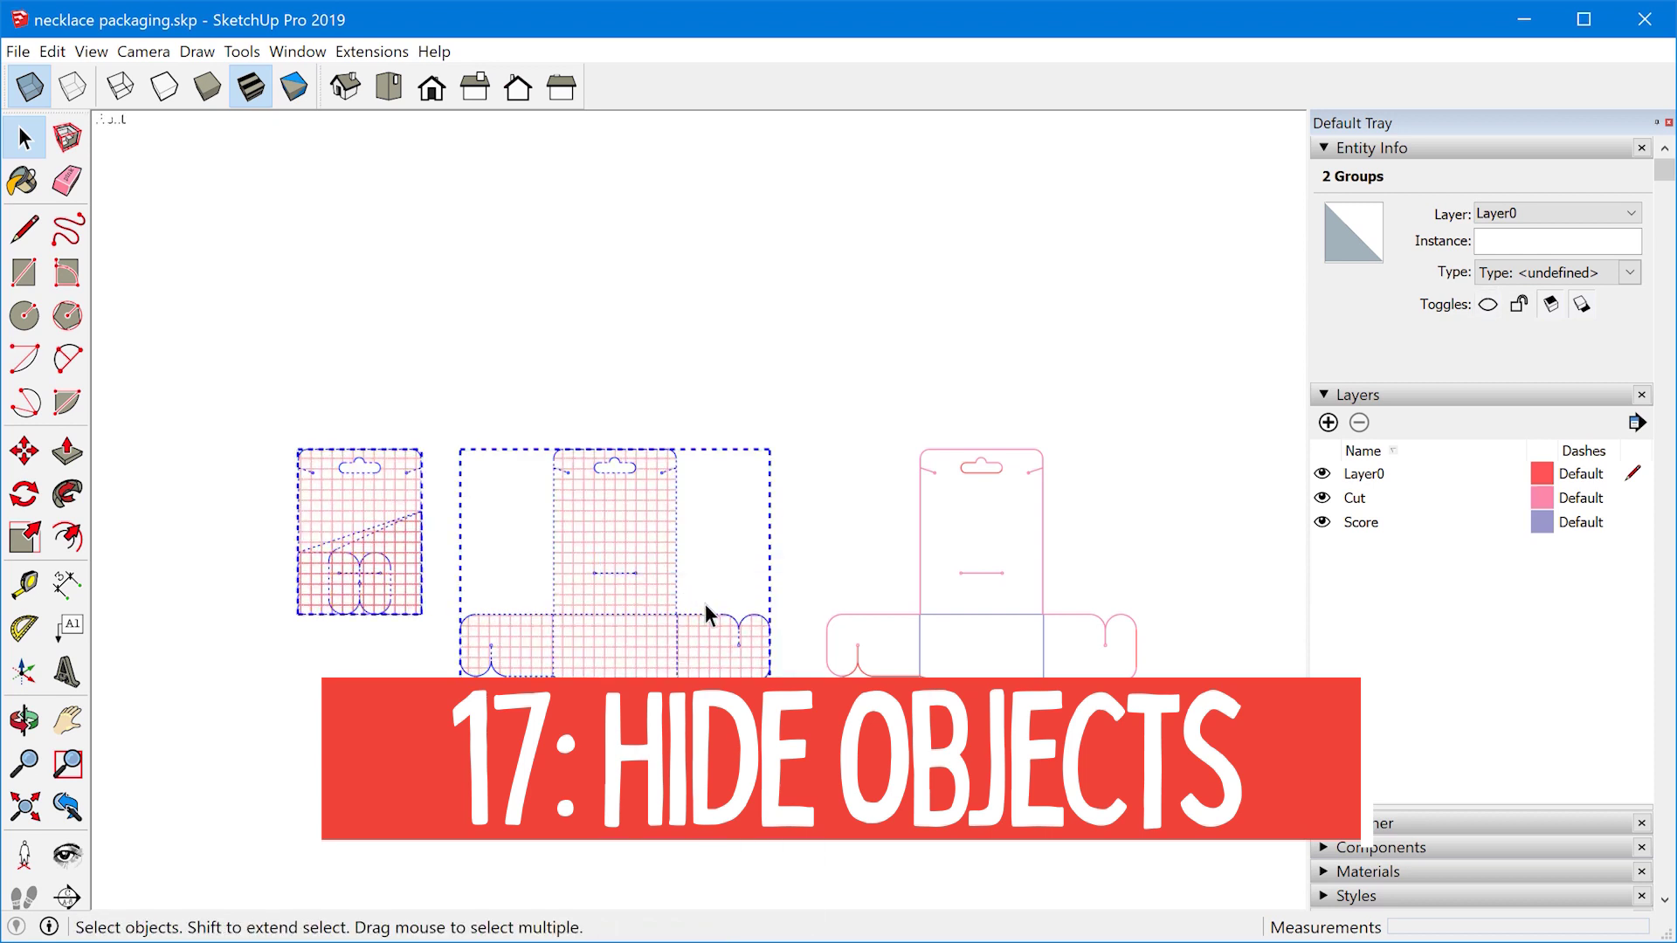
click(705, 604)
- Start a 3D model export and set its AutoCAD options to Release 14 with only edges included
scroll(1154, 645, up, 3)
scroll(1155, 645, up, 2)
scroll(1031, 567, down, 1)
click(23, 56)
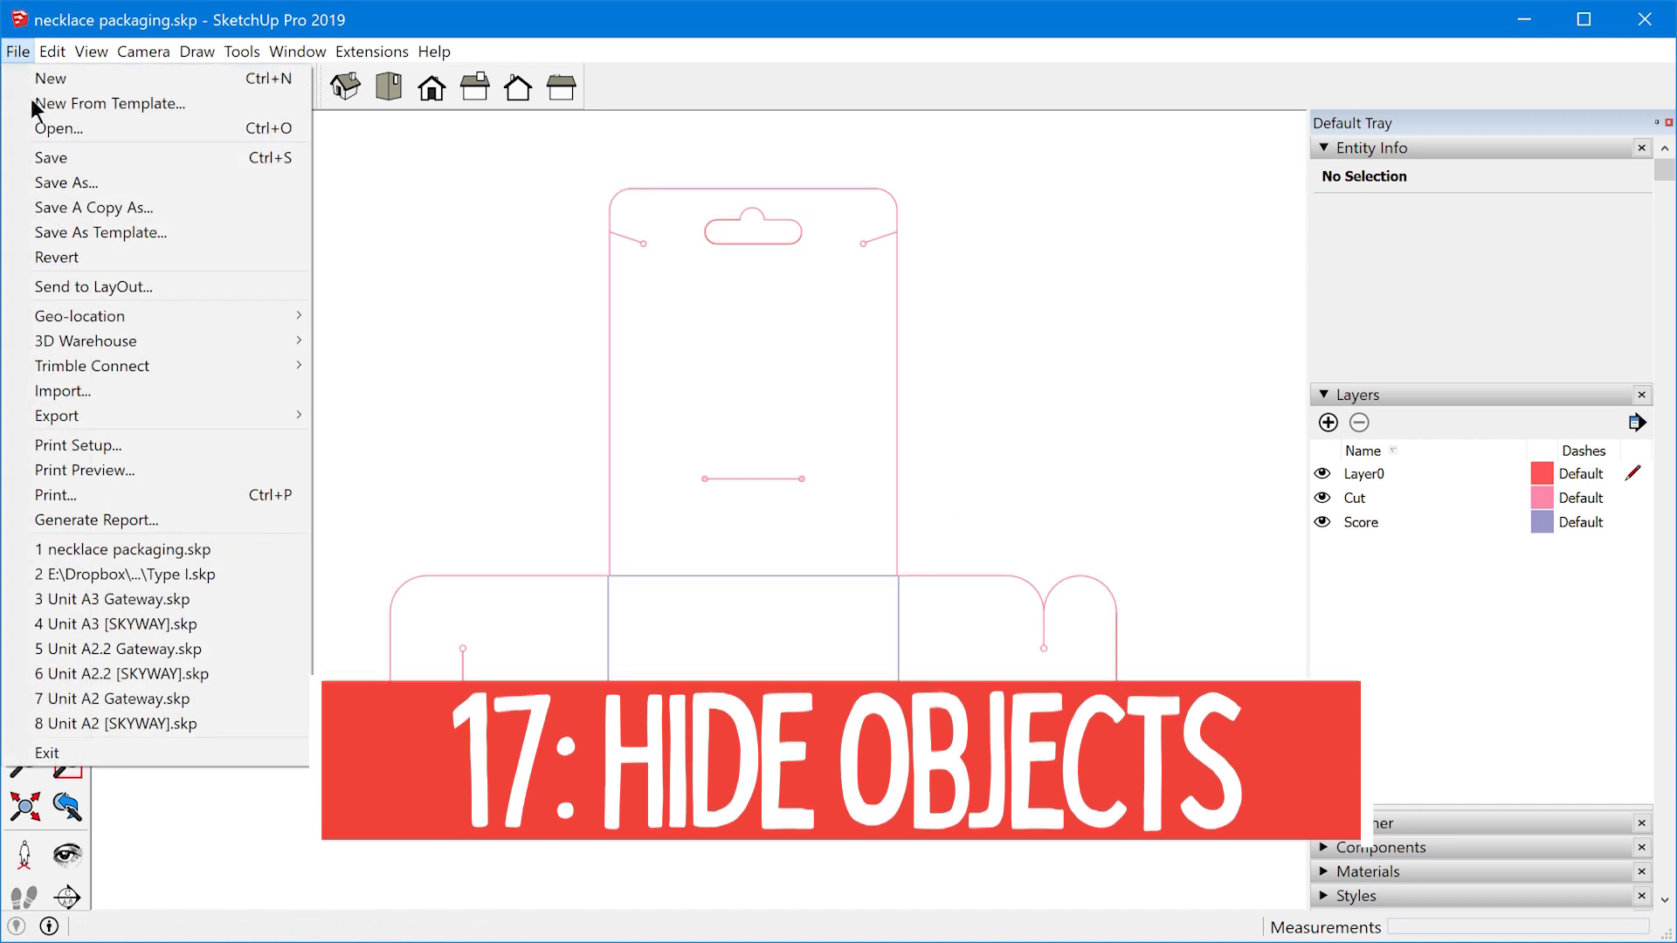
mouse_move(201, 407)
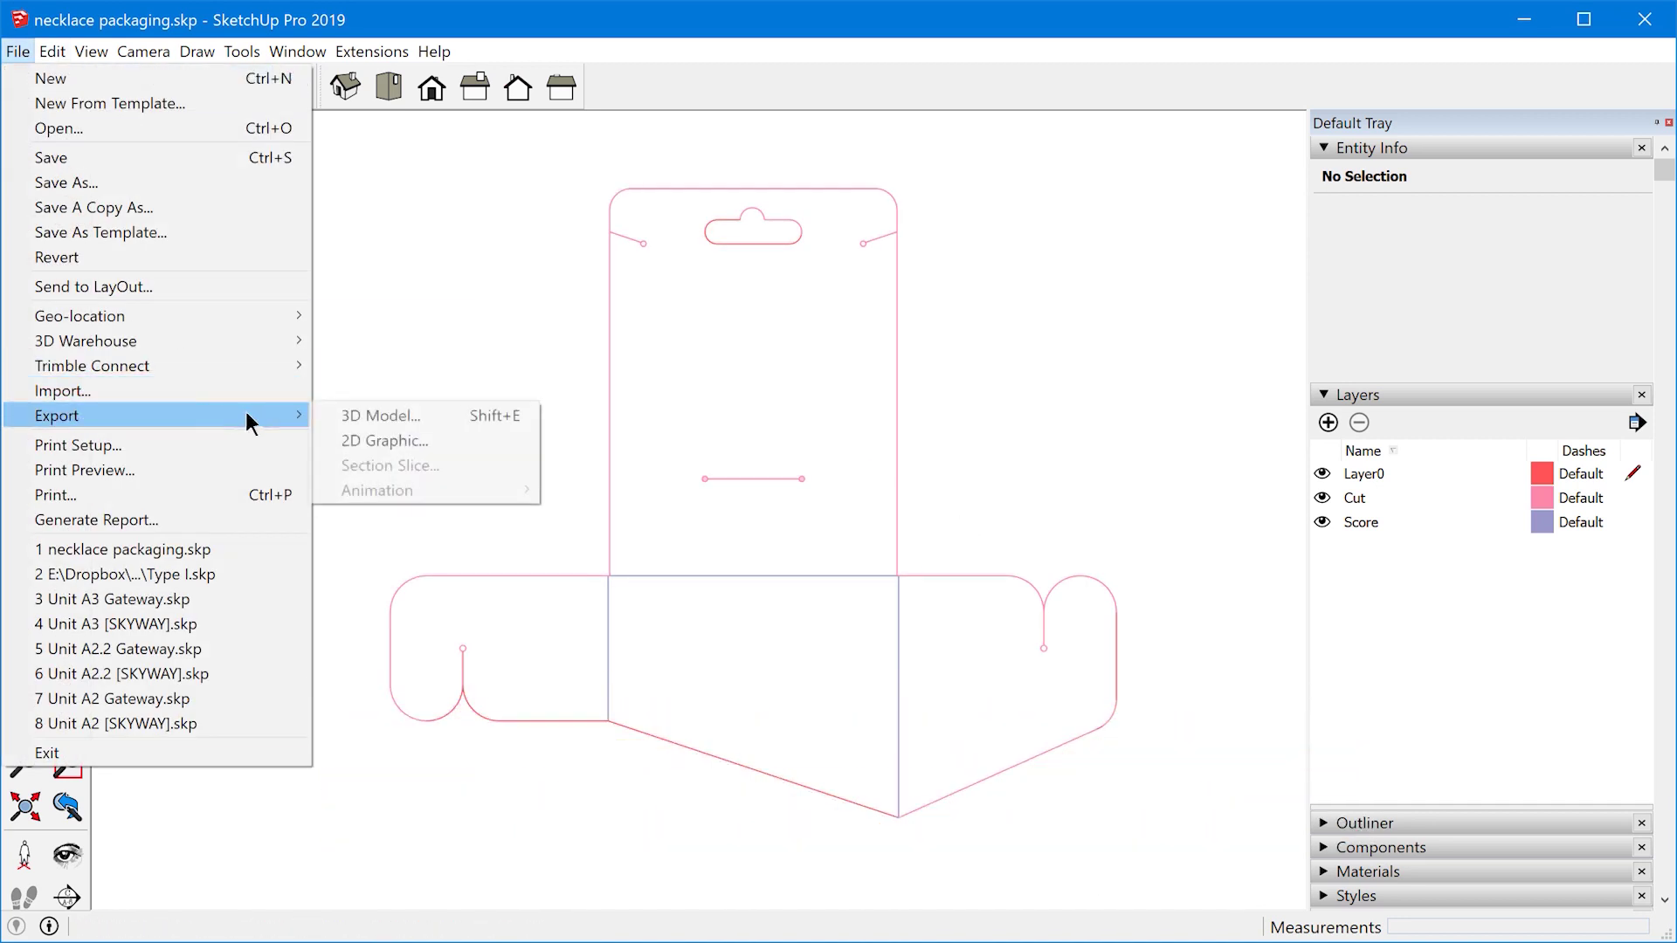
click(376, 416)
drag(514, 105, 750, 82)
click(1044, 852)
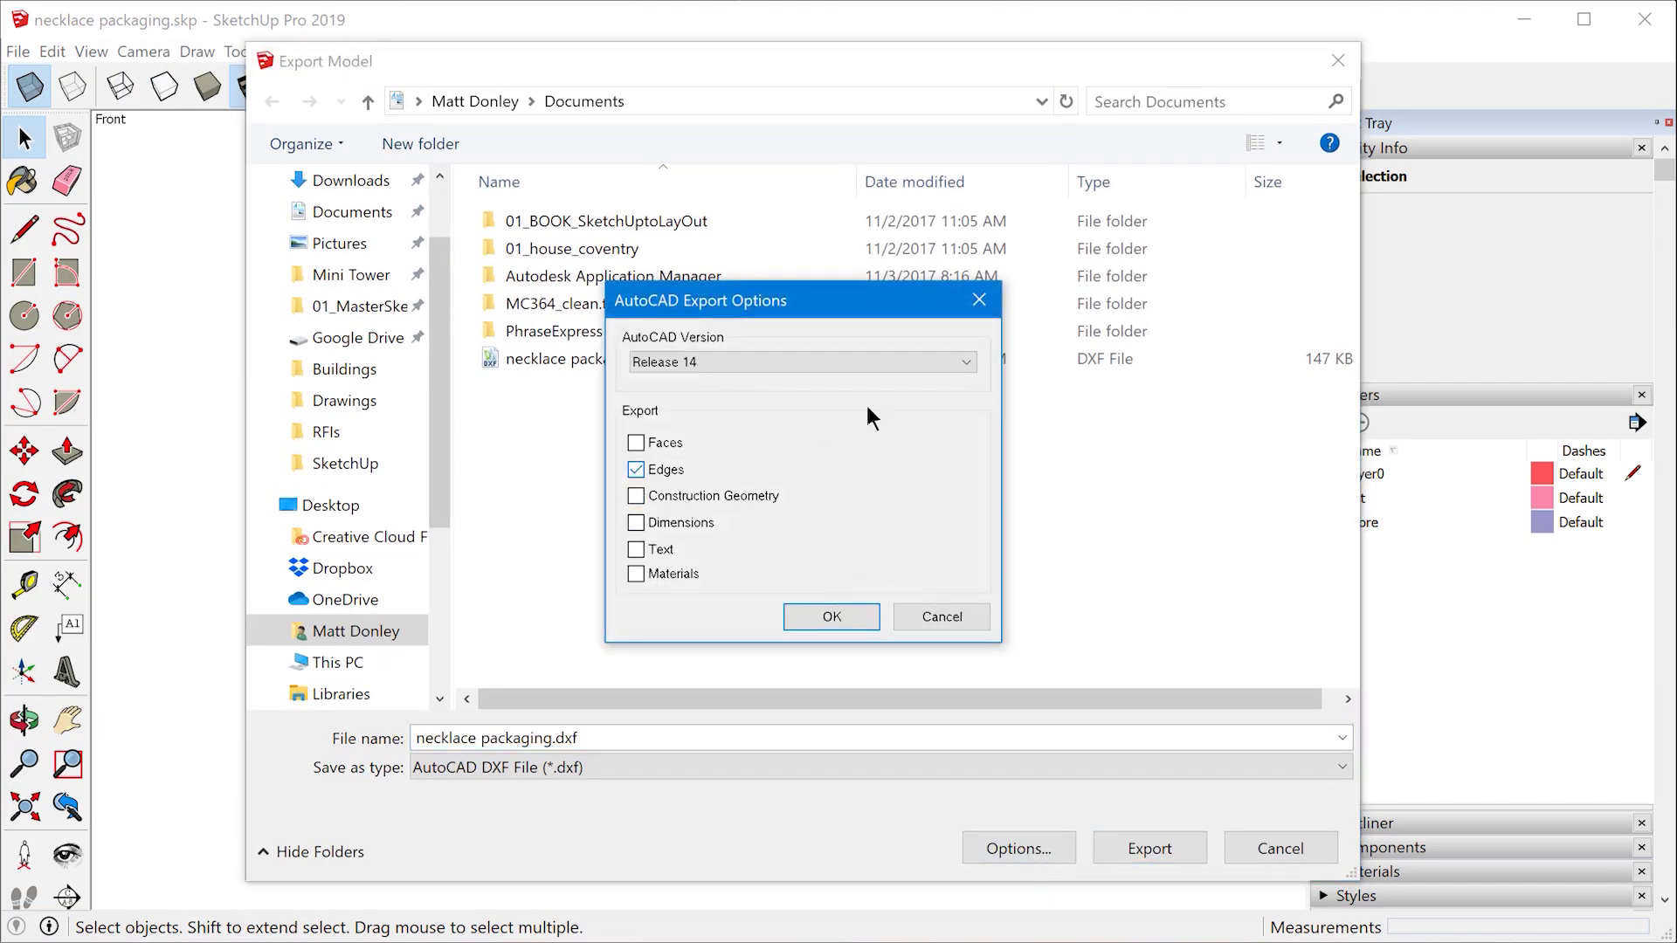
click(940, 366)
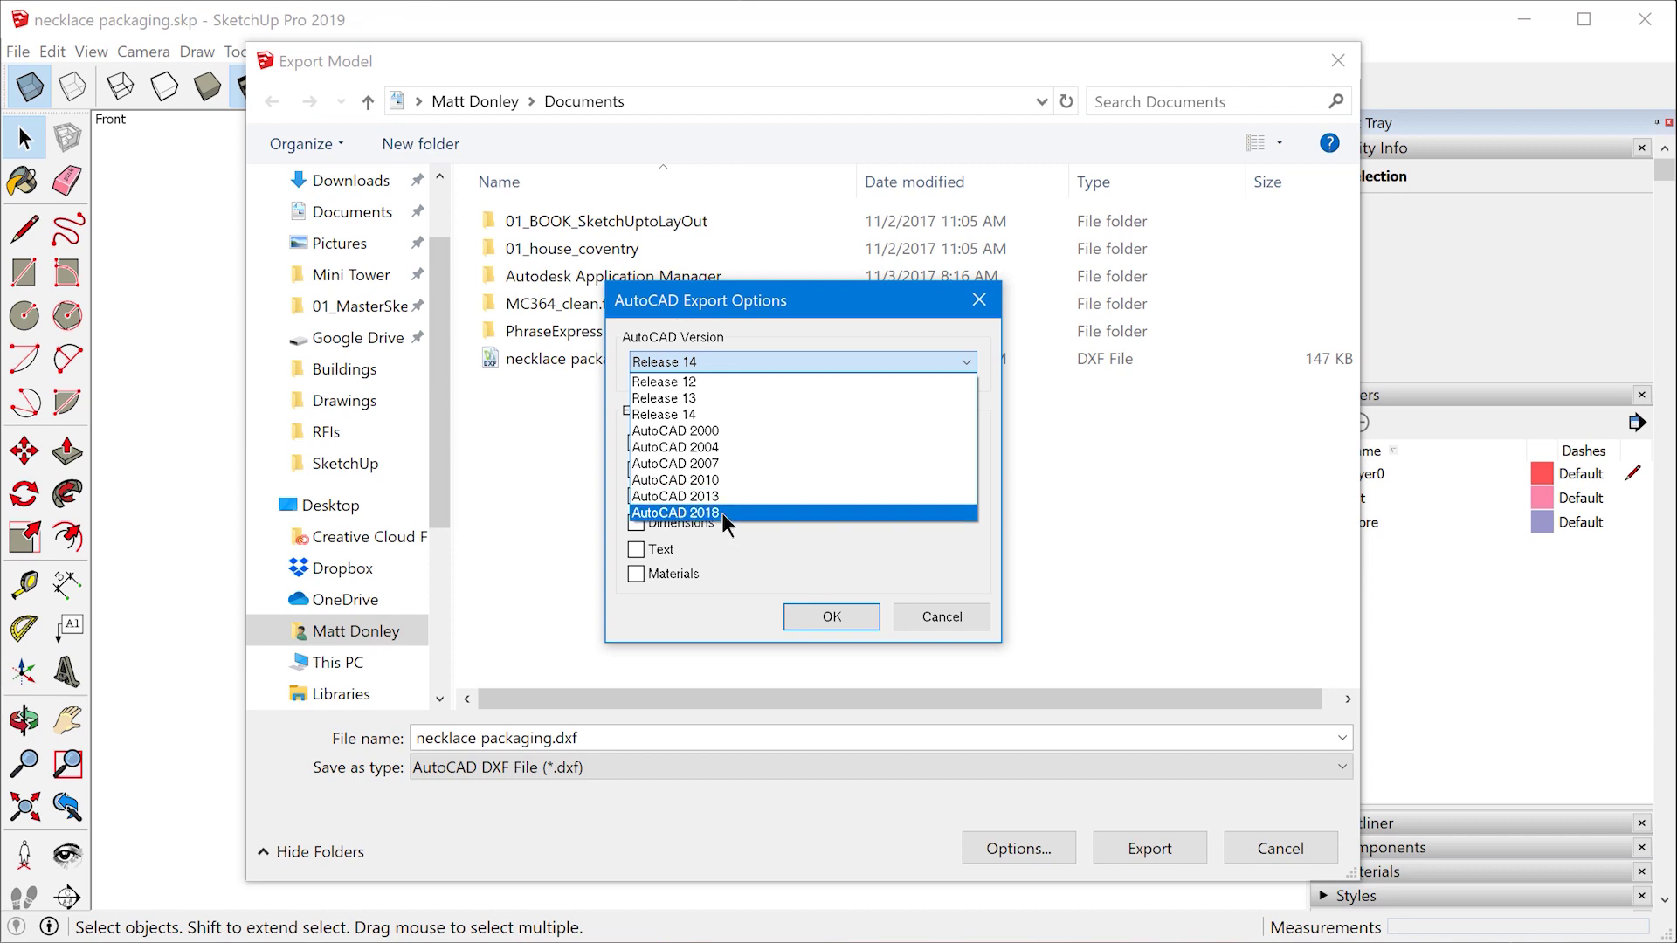
click(693, 414)
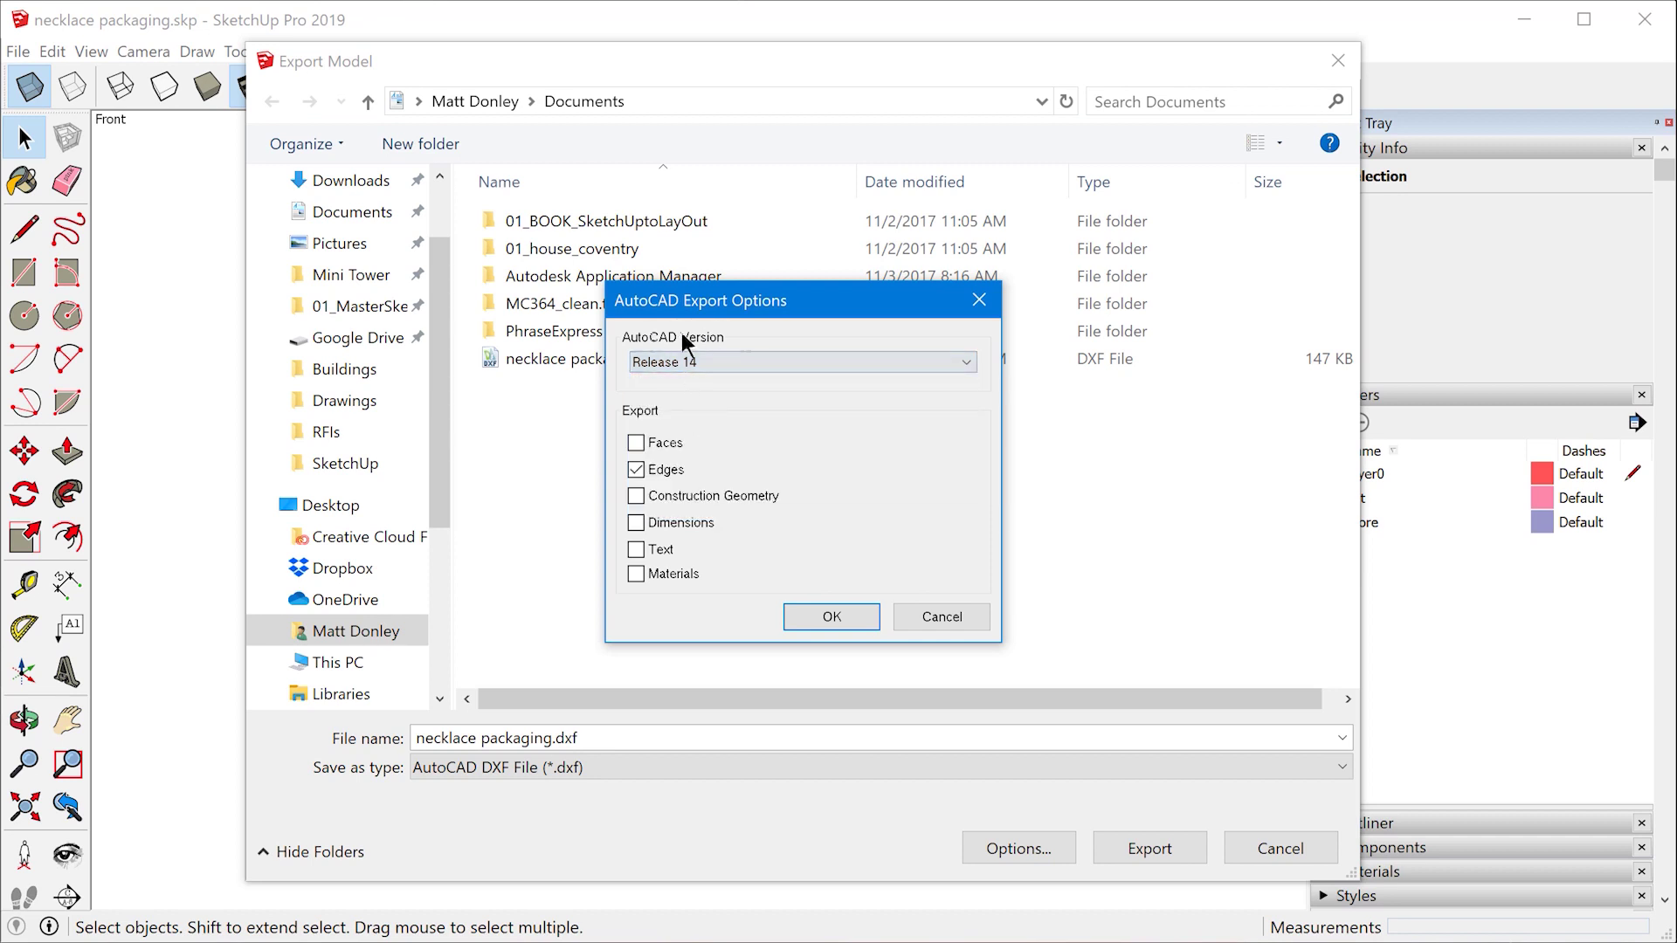
click(846, 616)
- Export the model to the Desktop as the AutoCAD DXF file necklace packaging.dxf
click(695, 767)
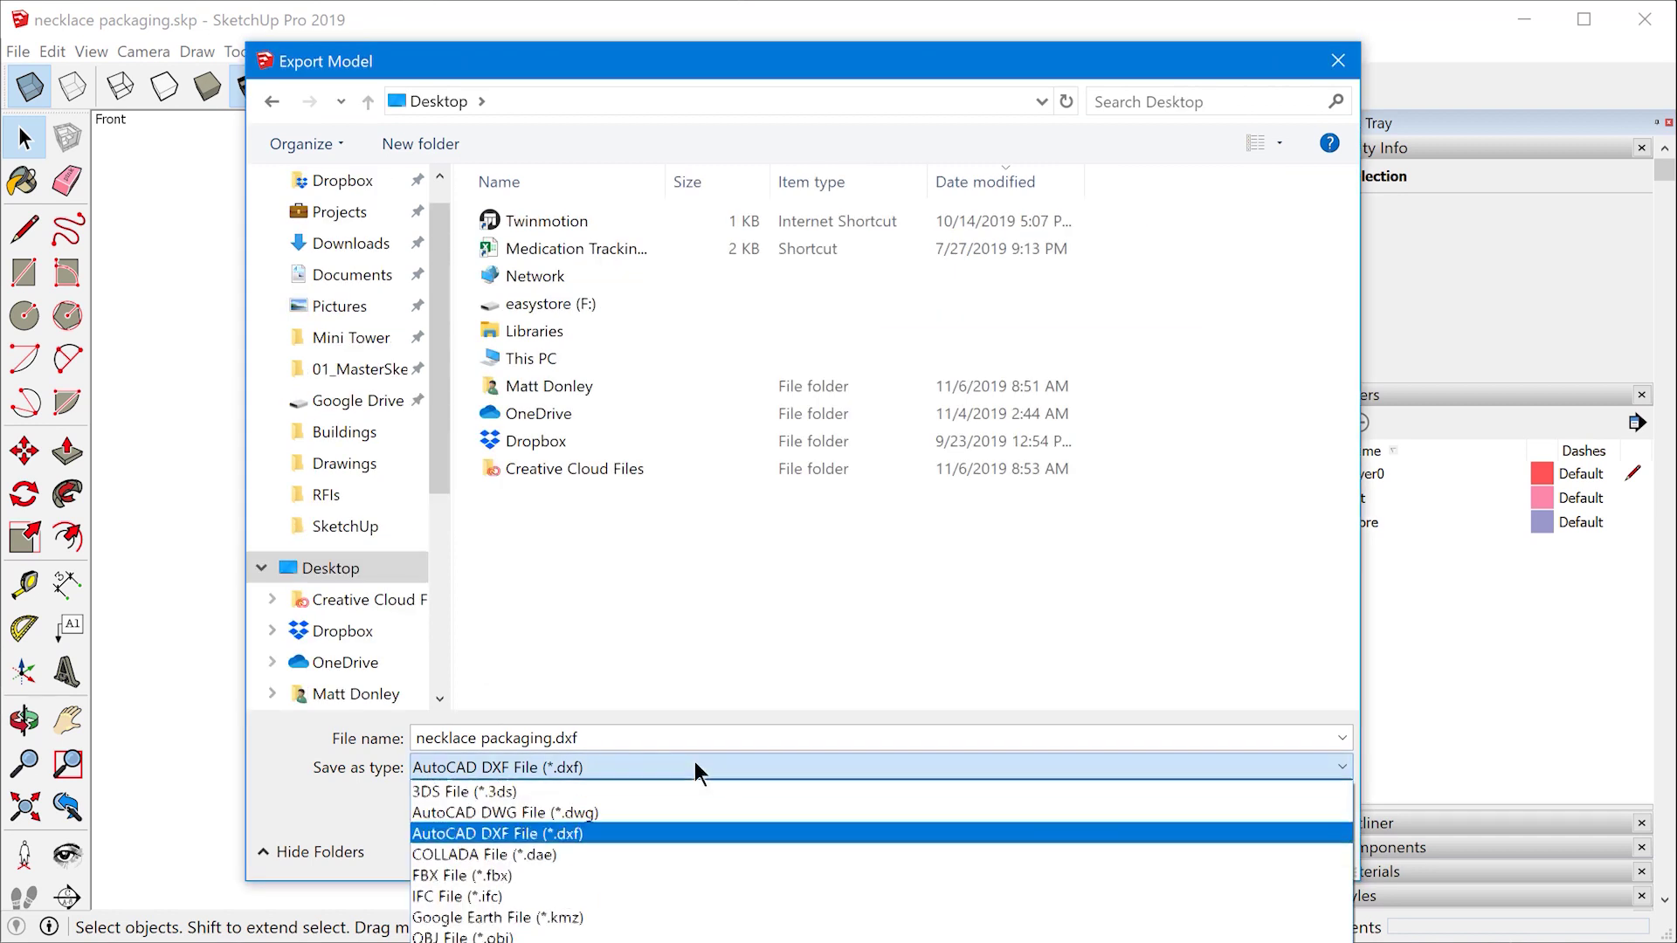
click(667, 833)
click(1192, 845)
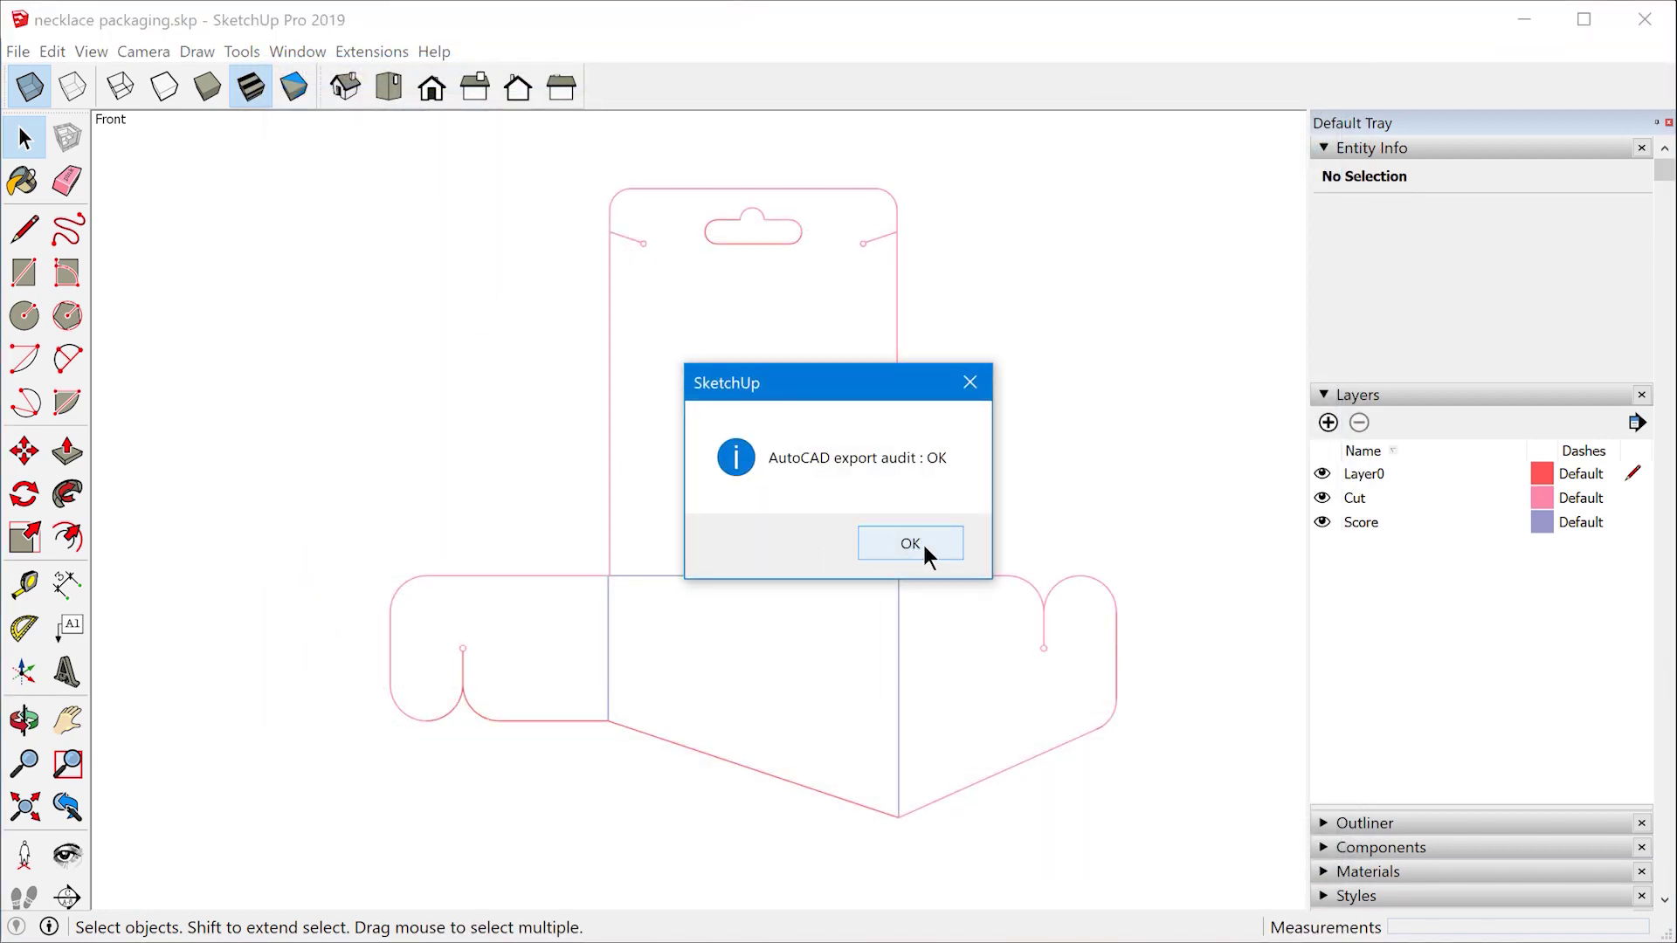
click(911, 543)
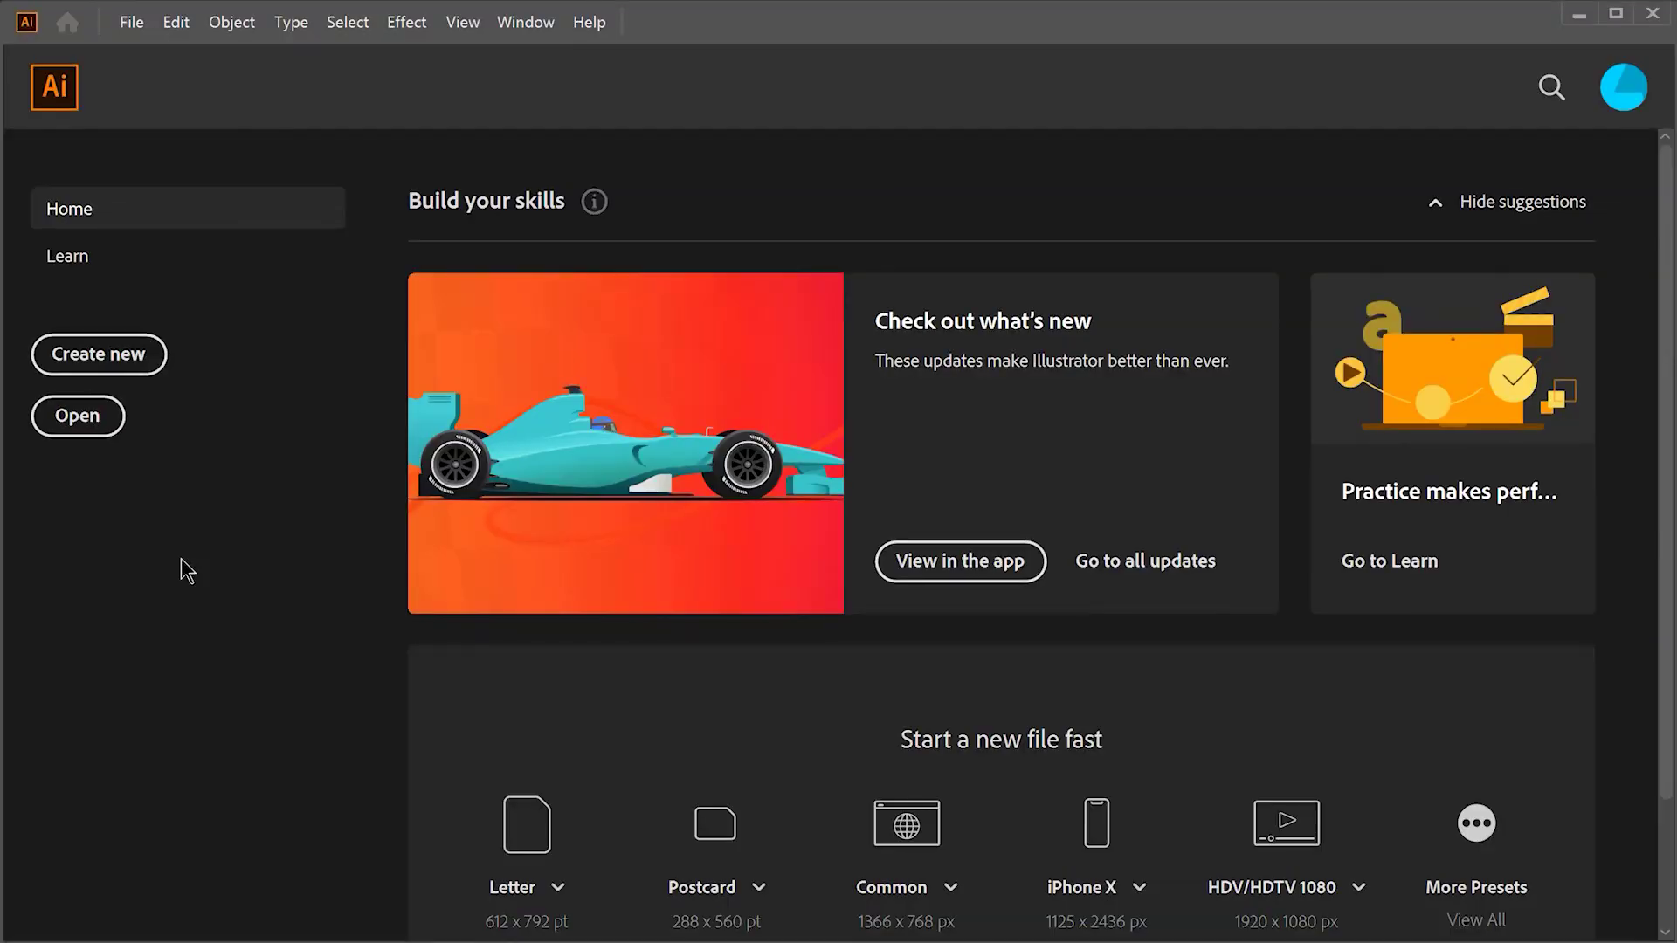
- Switch to Illustrator and open necklace packaging.dxf, scaling by 100% with 1 unit equal to 1 inch
click(136, 442)
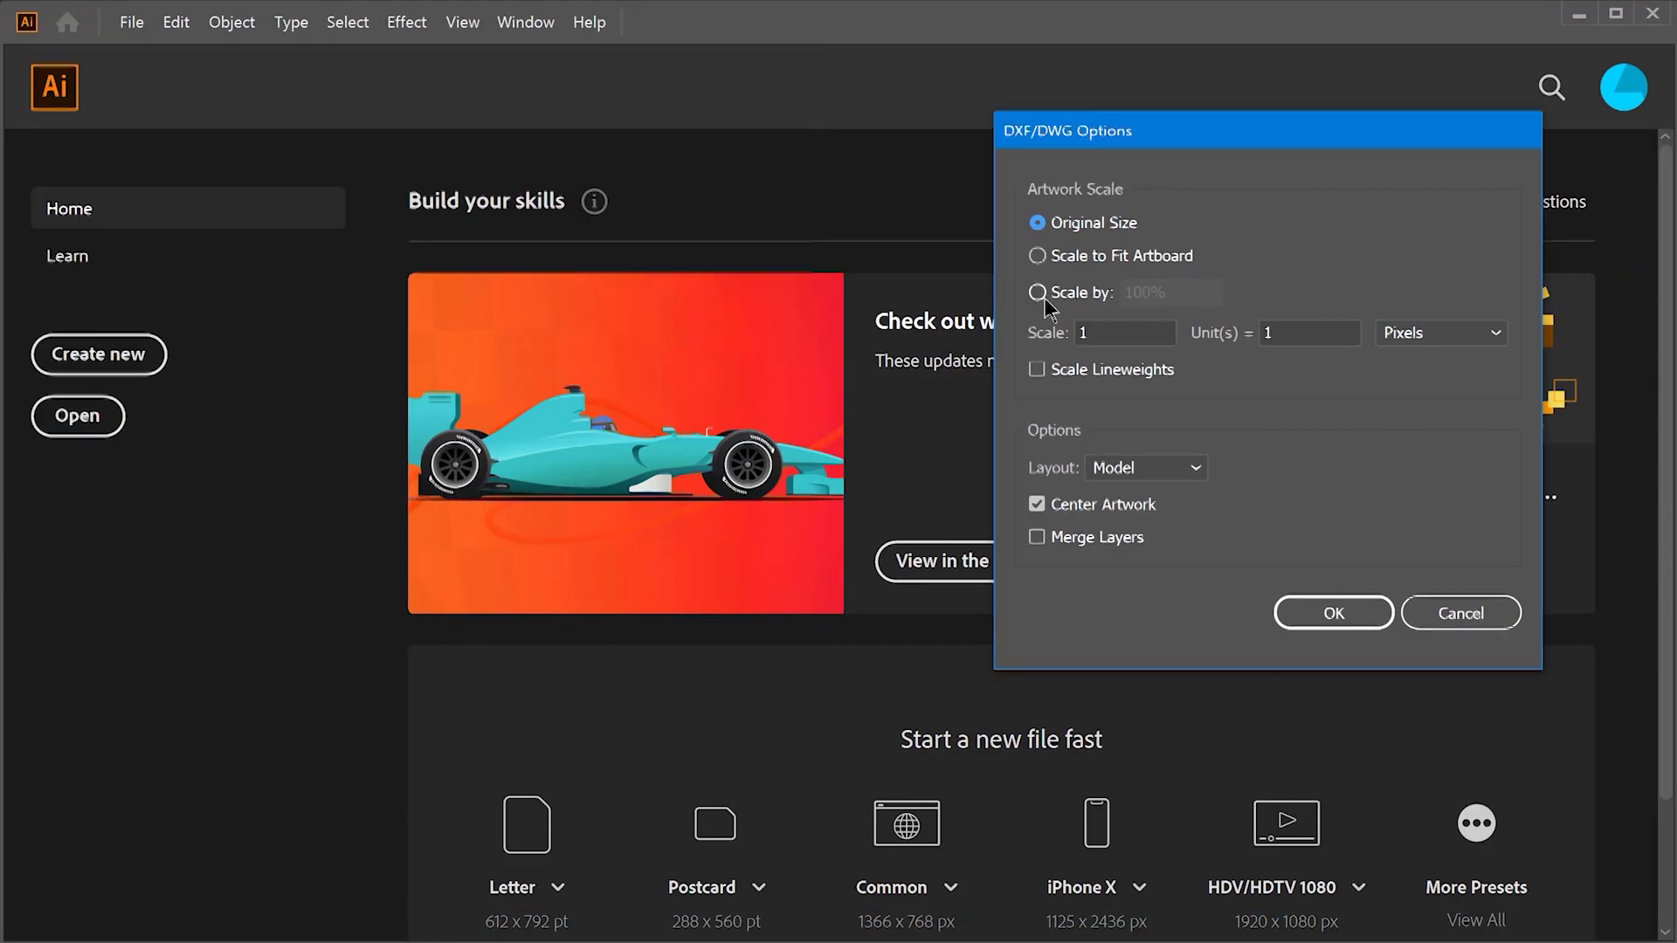
click(1038, 294)
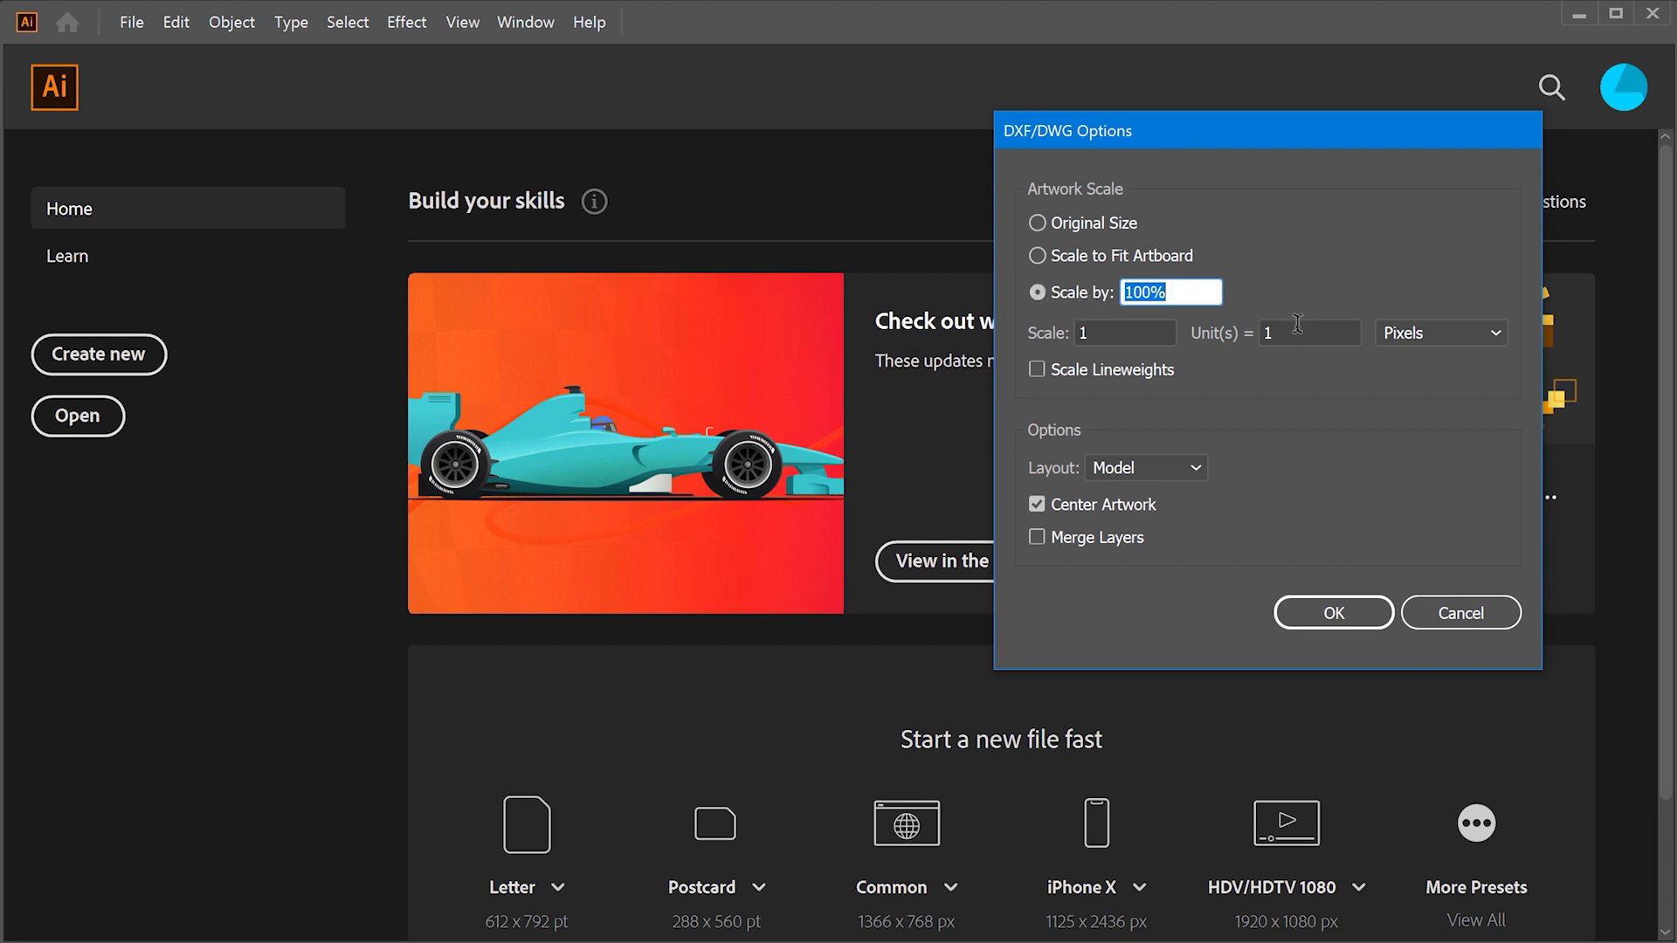
click(1441, 333)
click(1415, 414)
click(1355, 337)
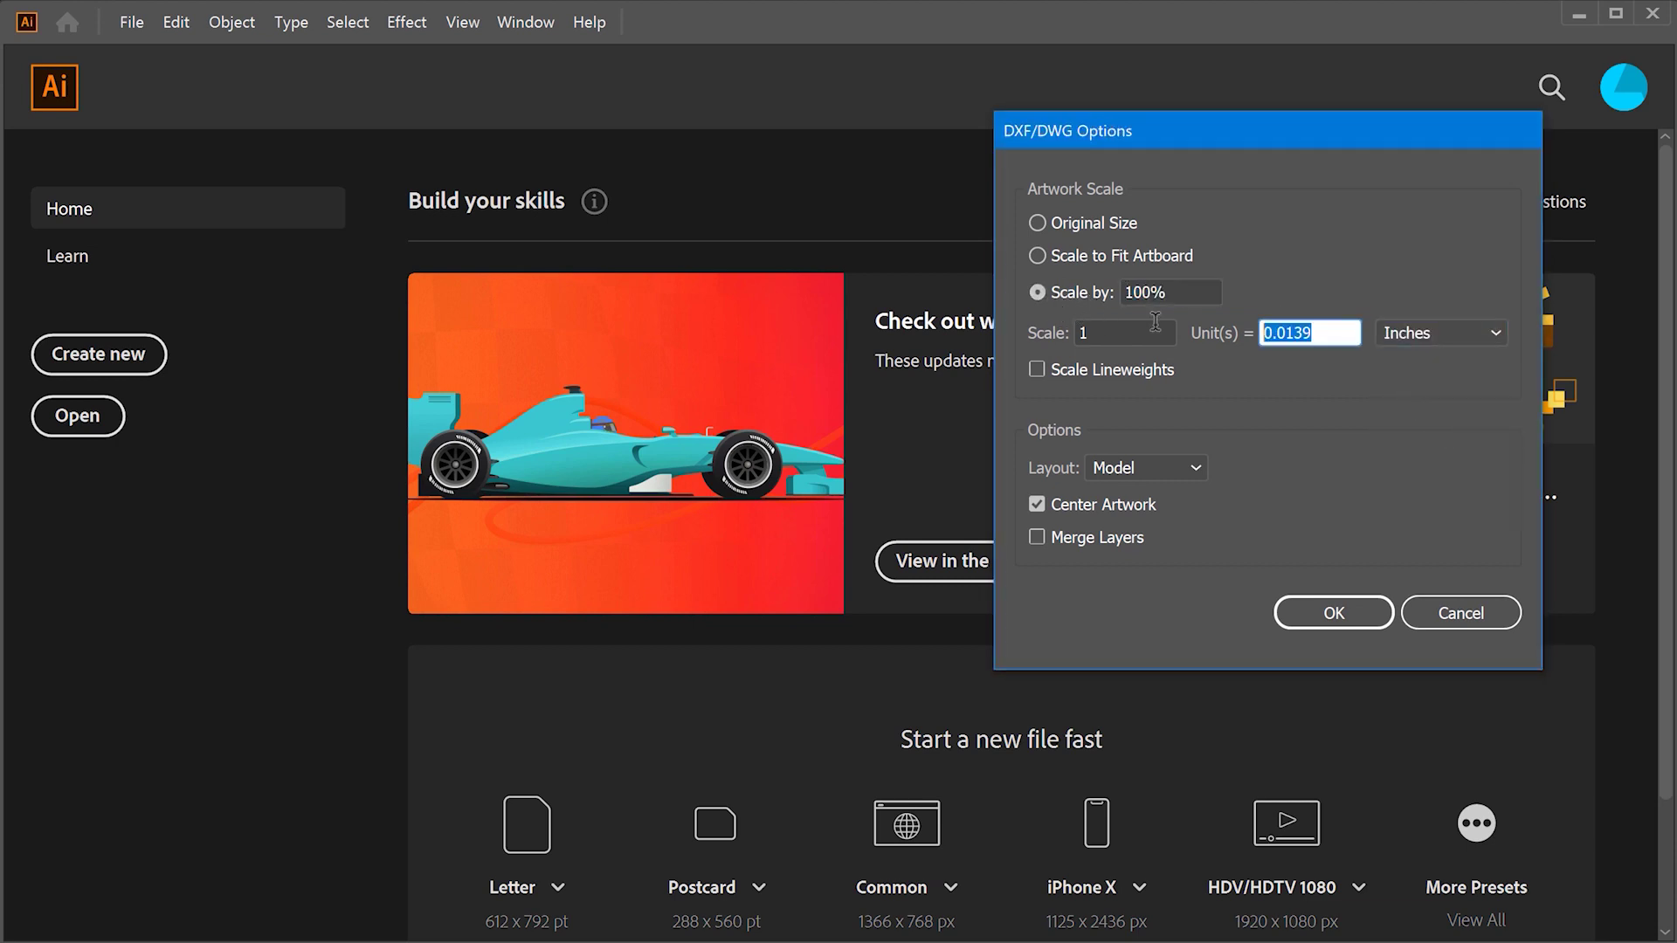
text(1)
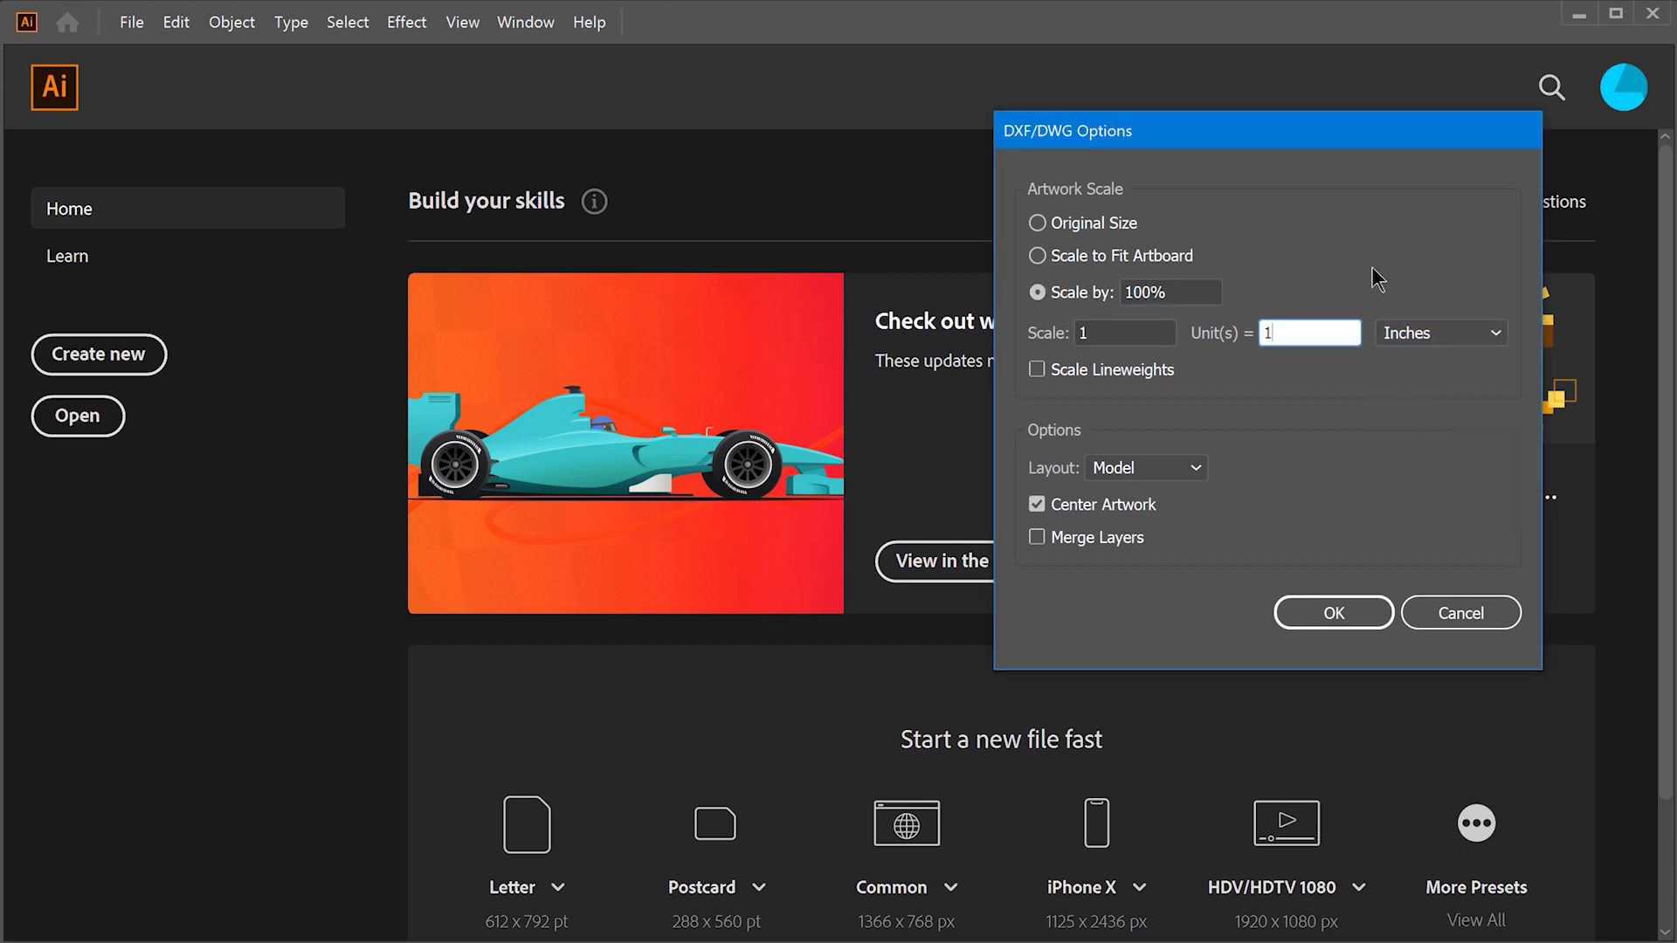
click(1328, 614)
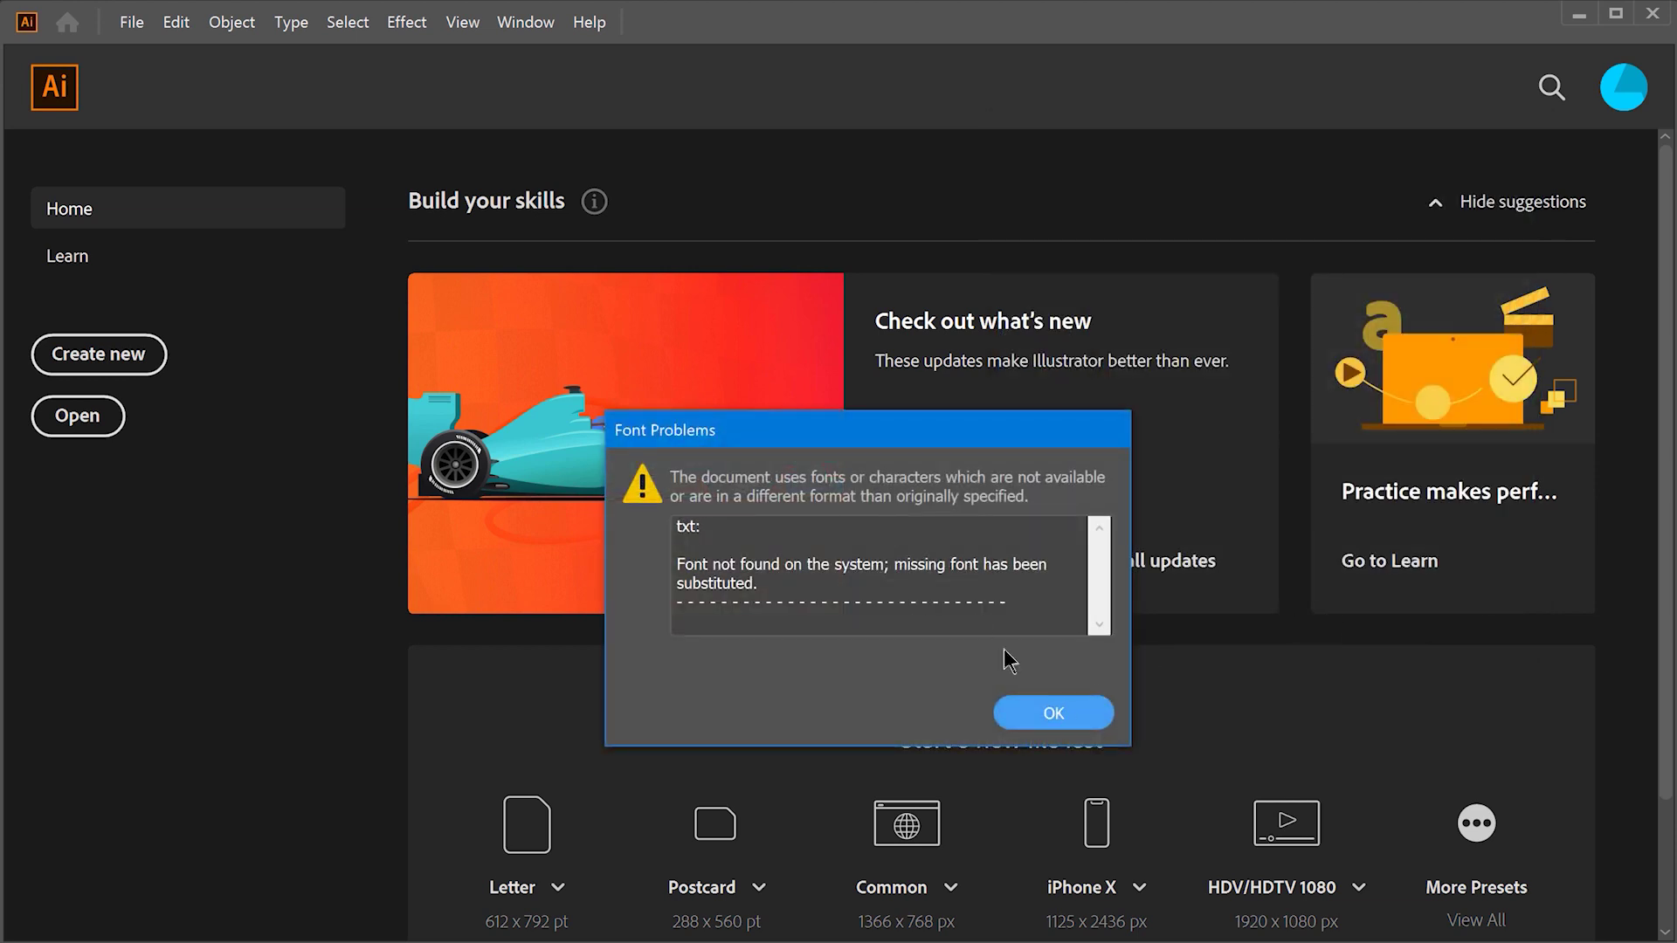
click(1054, 714)
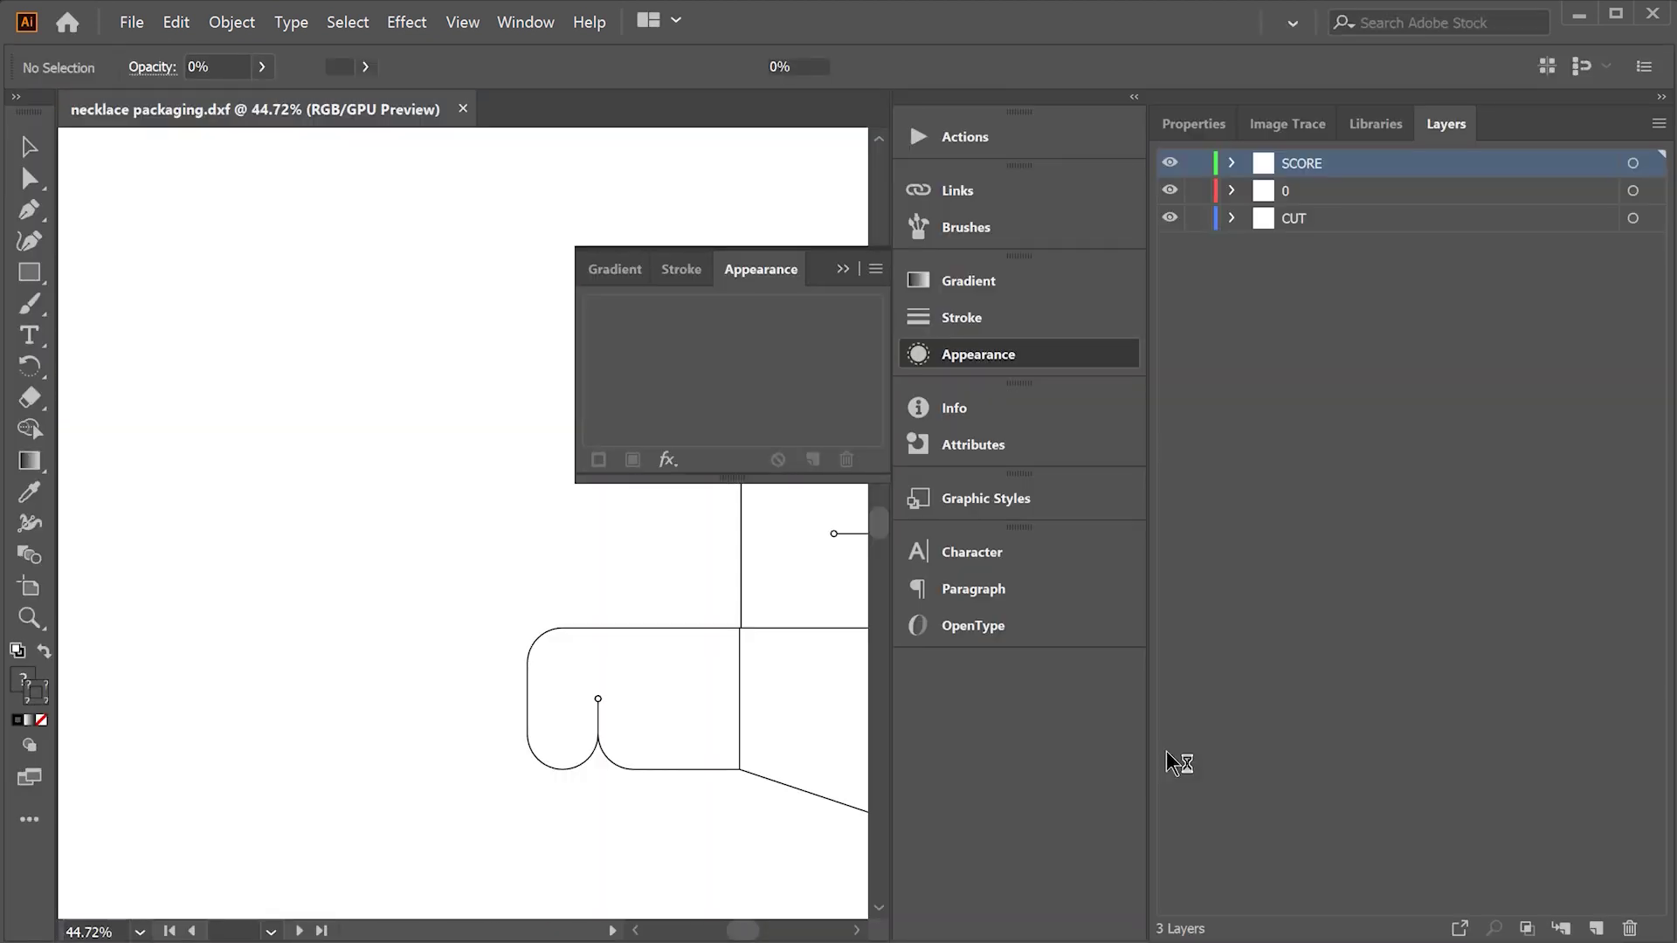
- Examine the imported packaging artwork and the objects contained in the SCORE and CUT layers
scroll(347, 561, down, 1)
scroll(389, 599, up, 1)
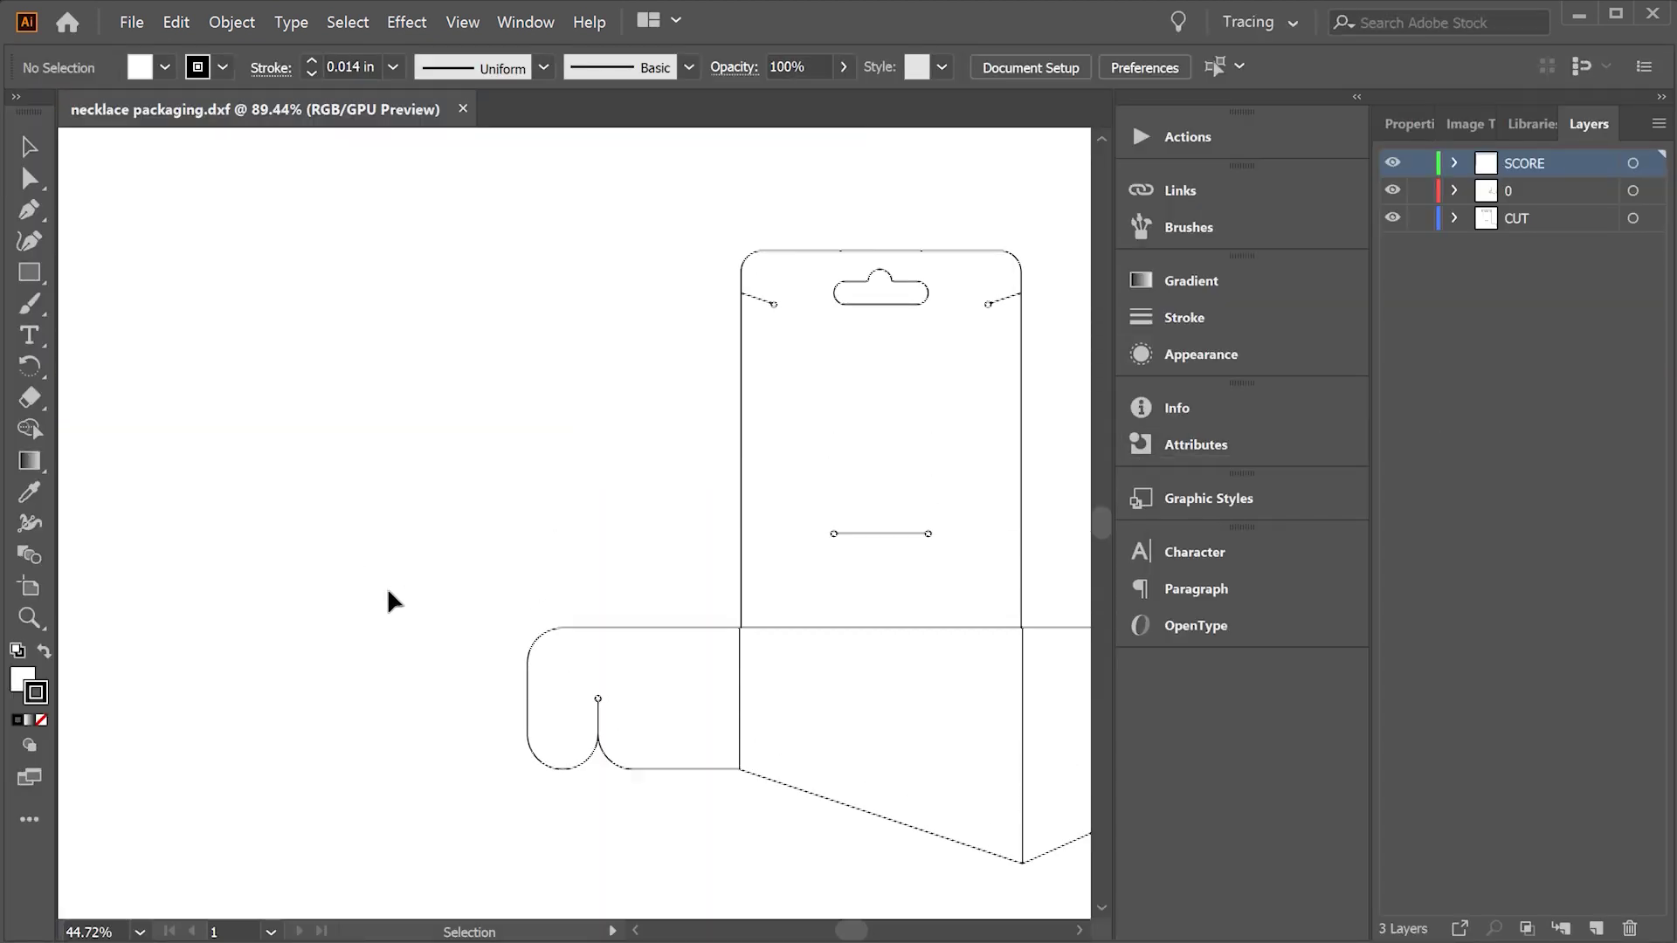
scroll(266, 526, right, 4)
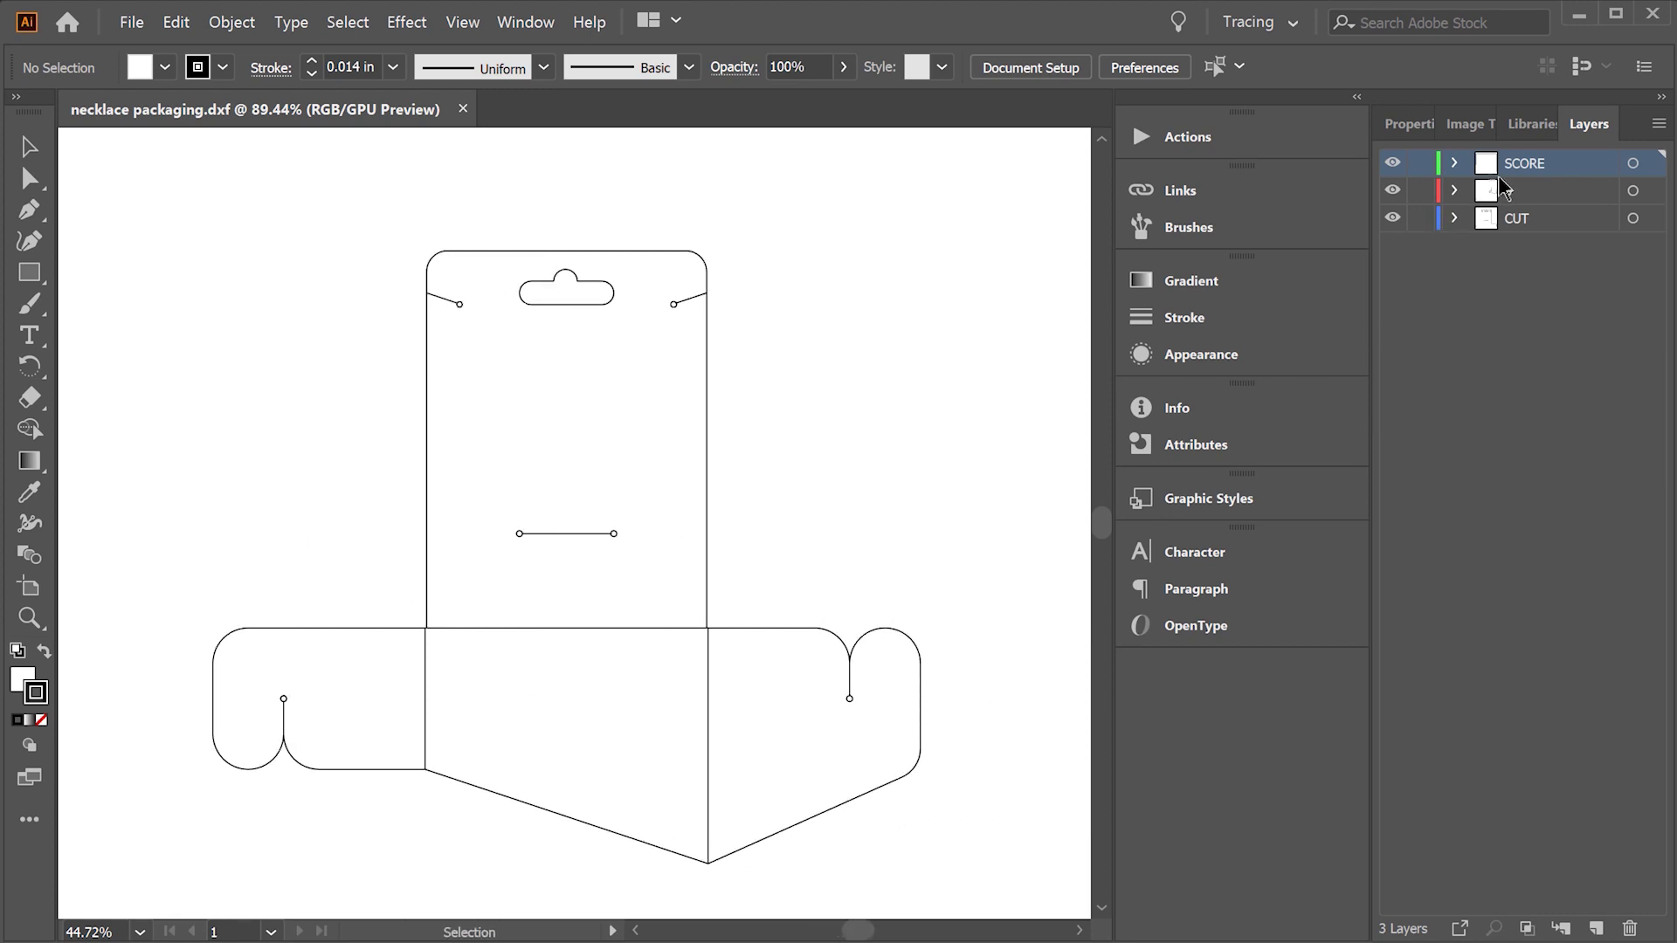
click(1454, 164)
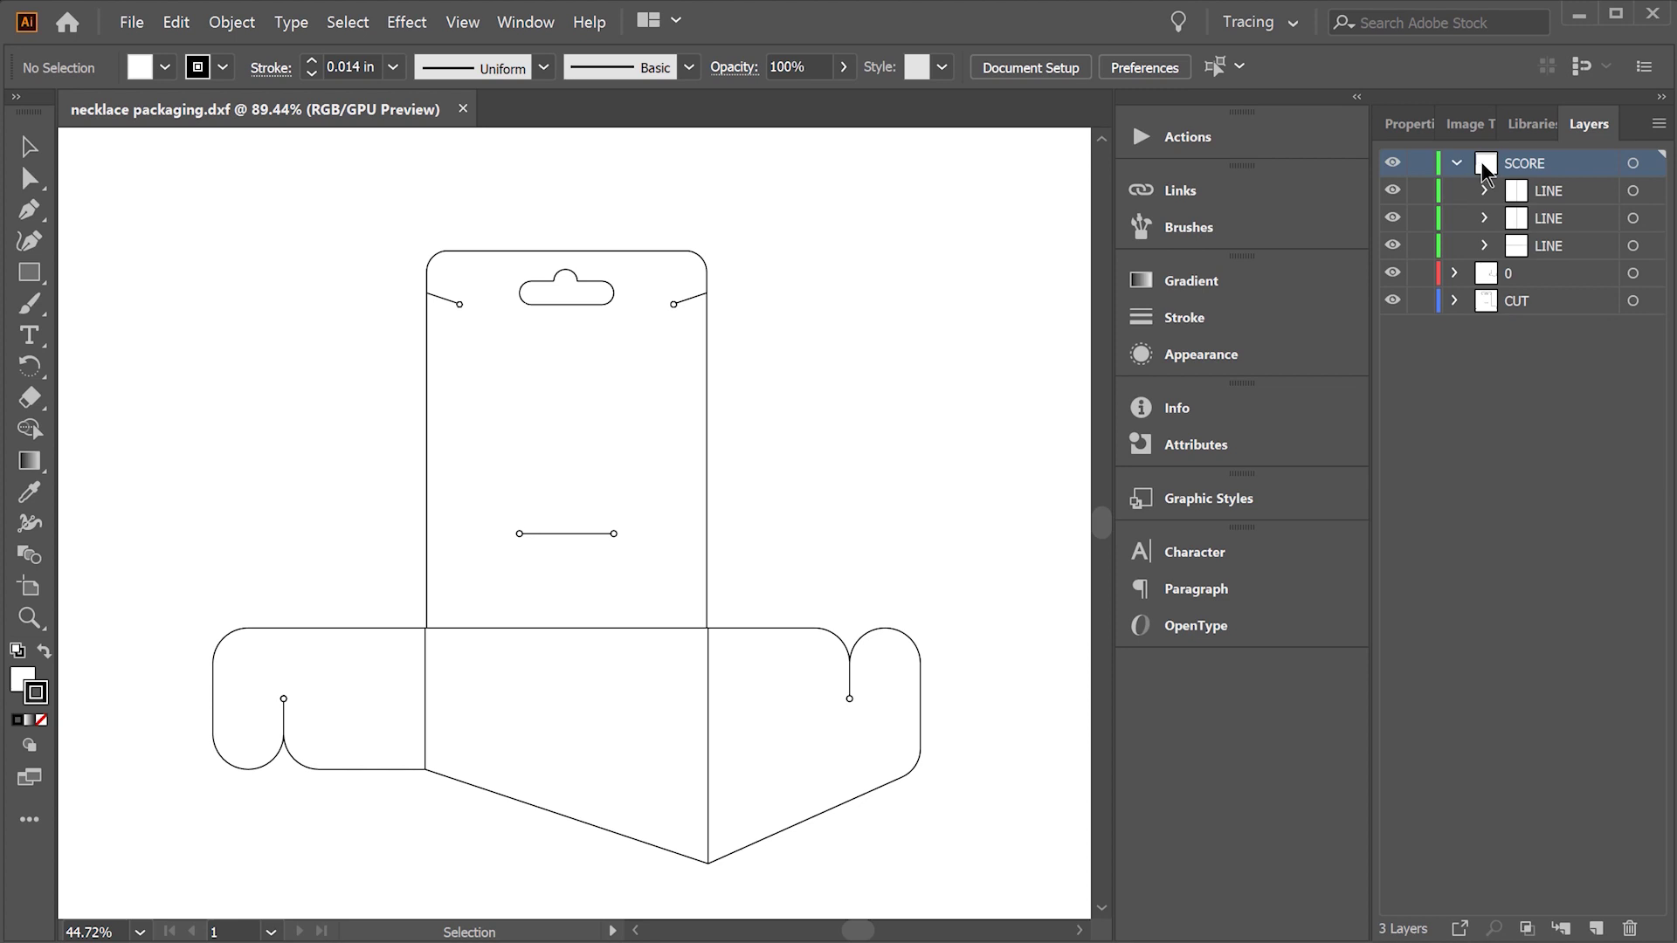
click(1454, 301)
scroll(1573, 524, down, 5)
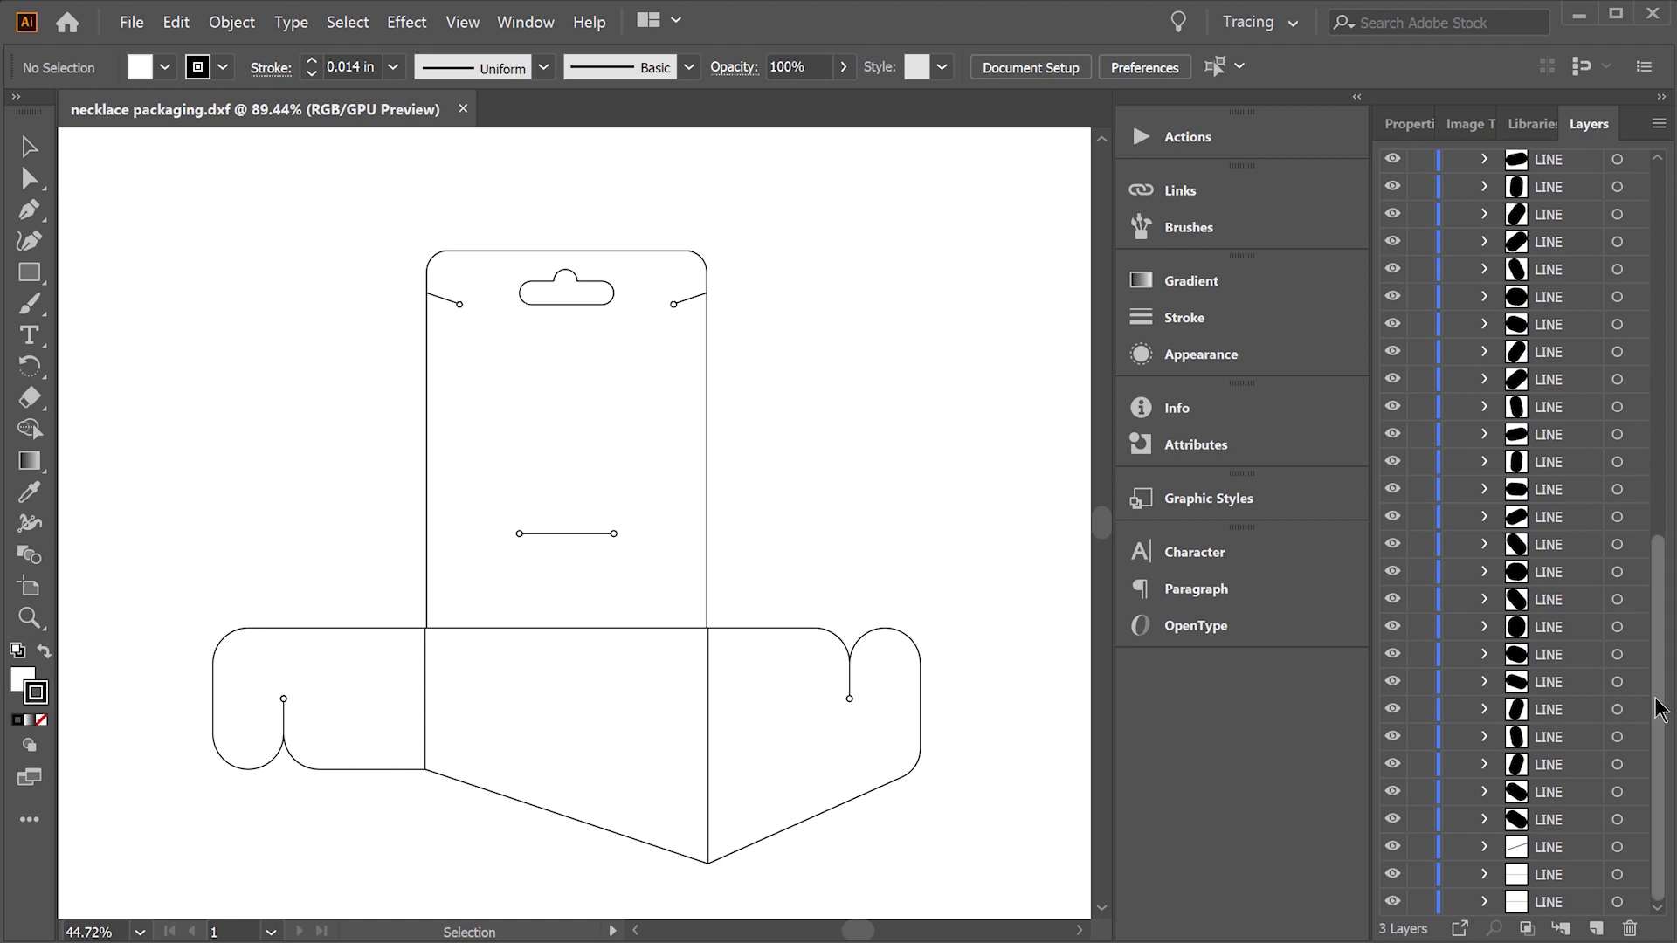
drag(1662, 725, 1657, 358)
- Check which parts of the artwork the circle objects in the CUT layer correspond to
click(1618, 356)
click(1618, 327)
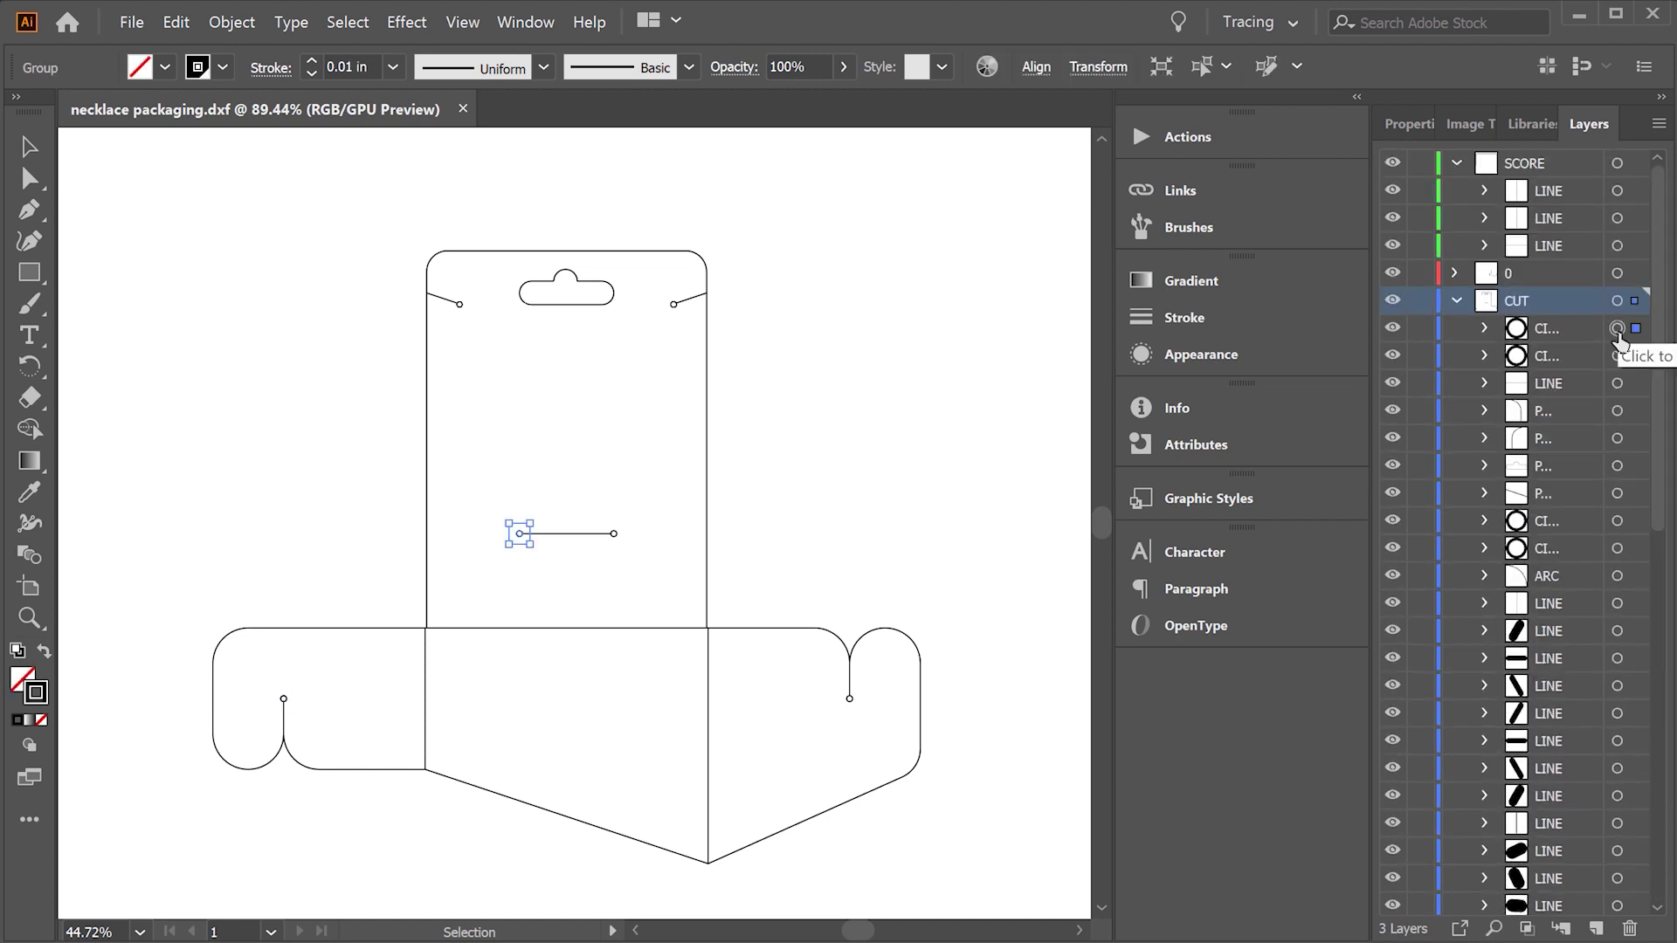
click(1618, 355)
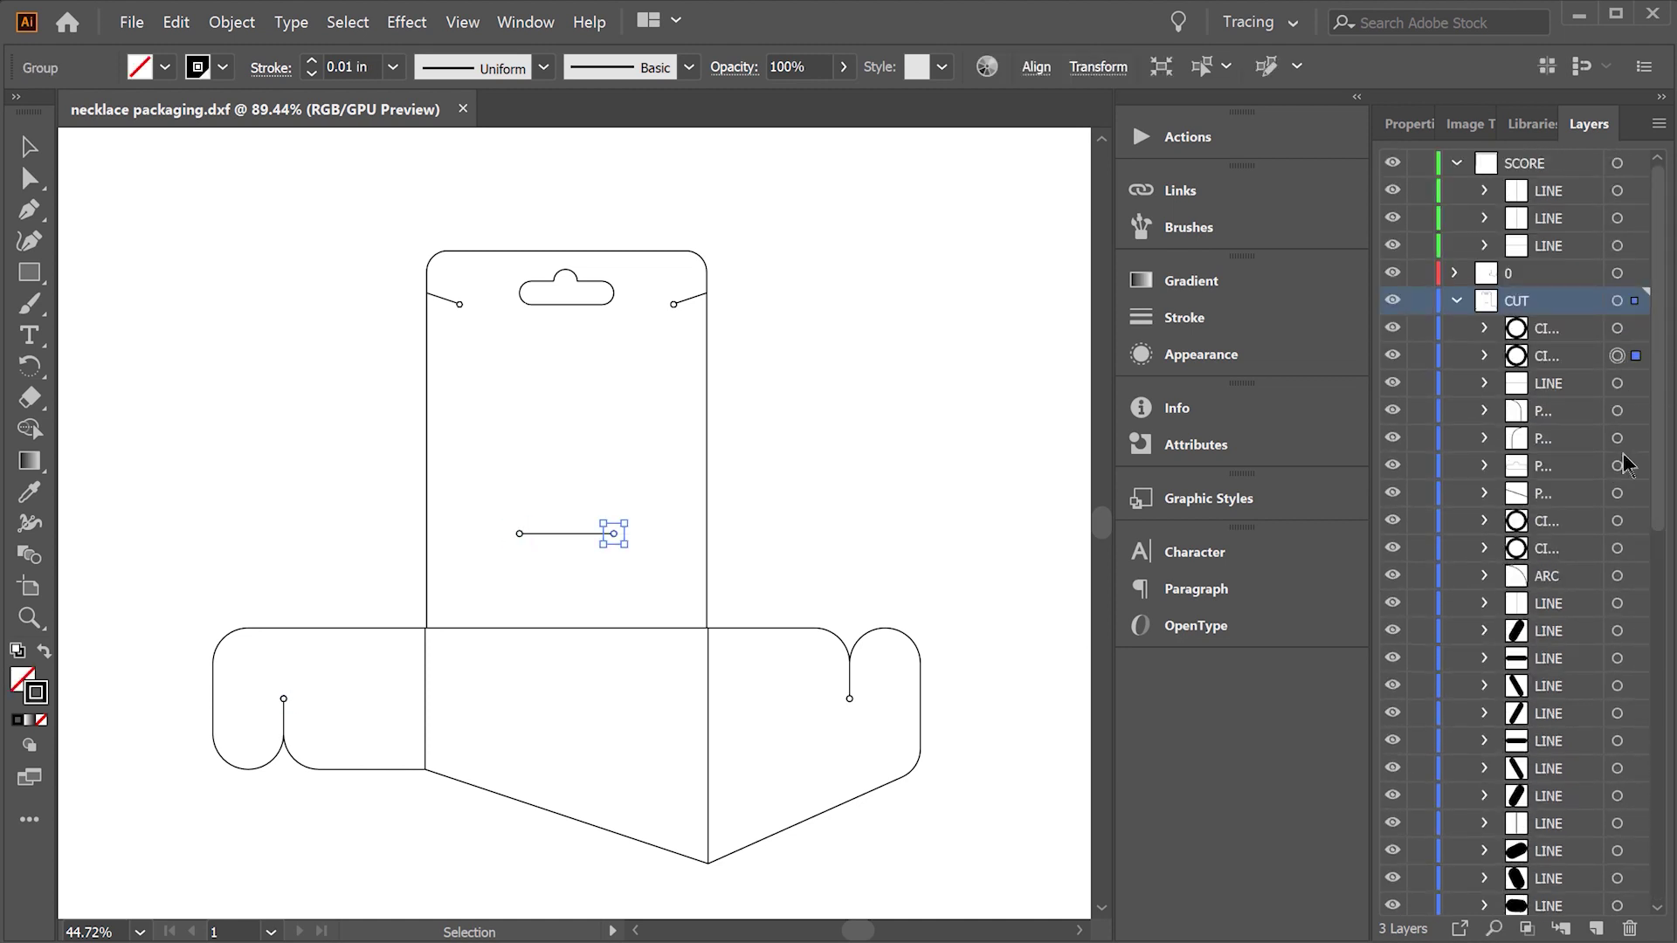
click(1617, 521)
scroll(1623, 533, down, 2)
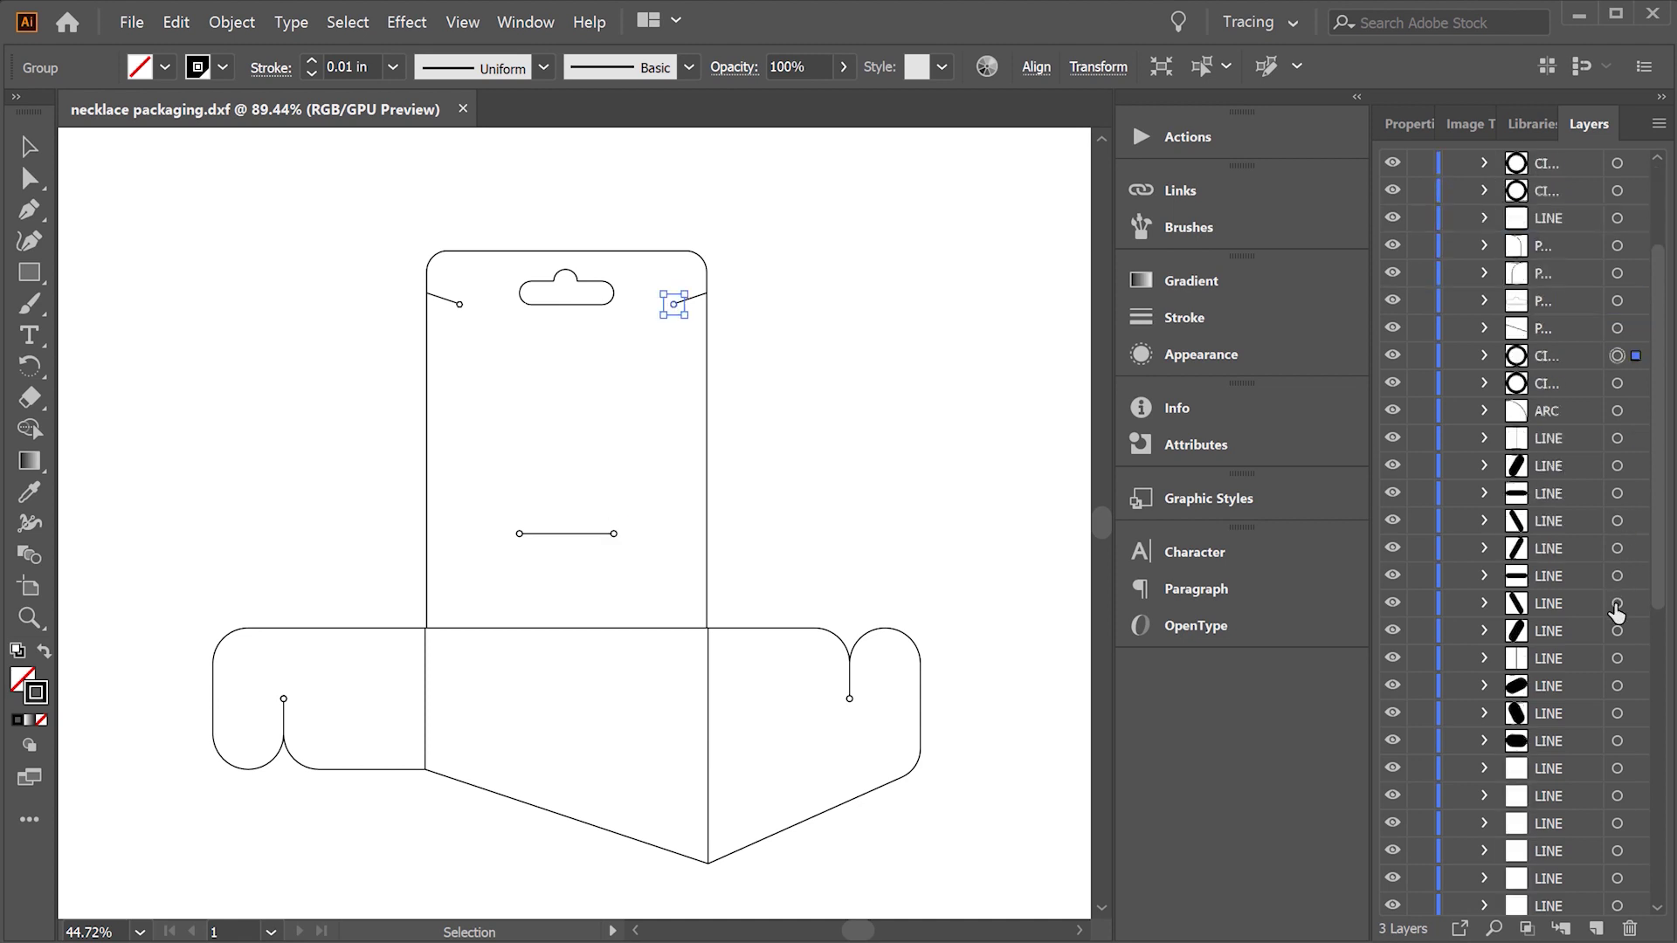
- Examine up close the separate line segments forming the small hole at the end of the upper-left slit
click(1618, 522)
click(1618, 549)
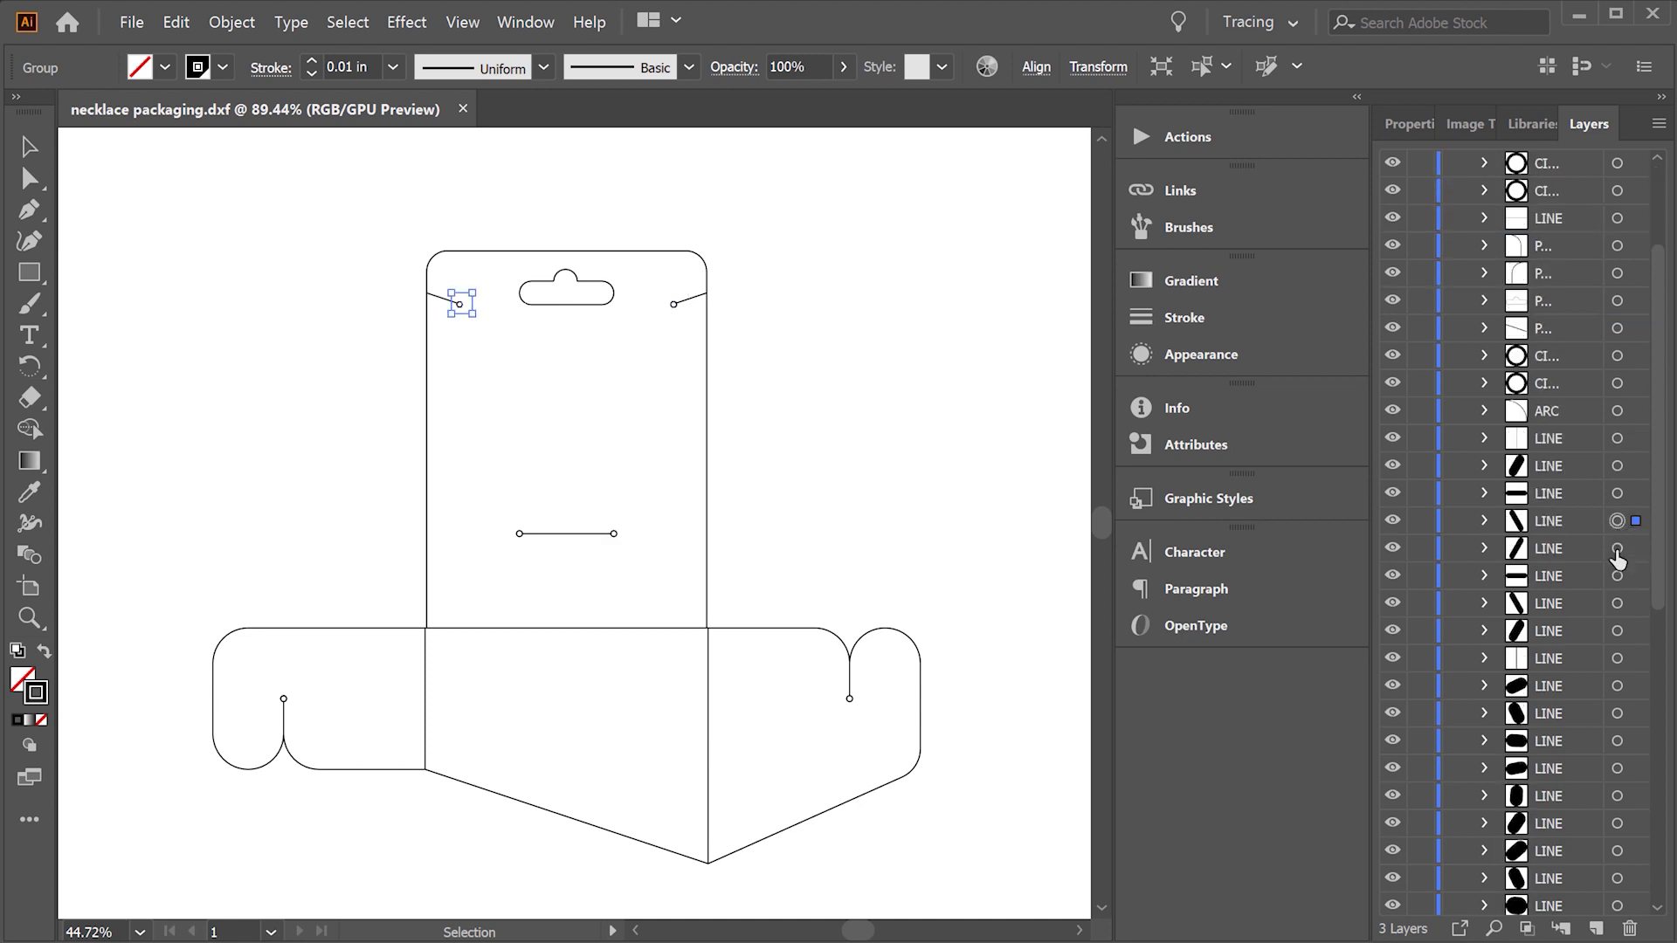
scroll(411, 300, up, 2)
alt+scroll(412, 348, up, 8)
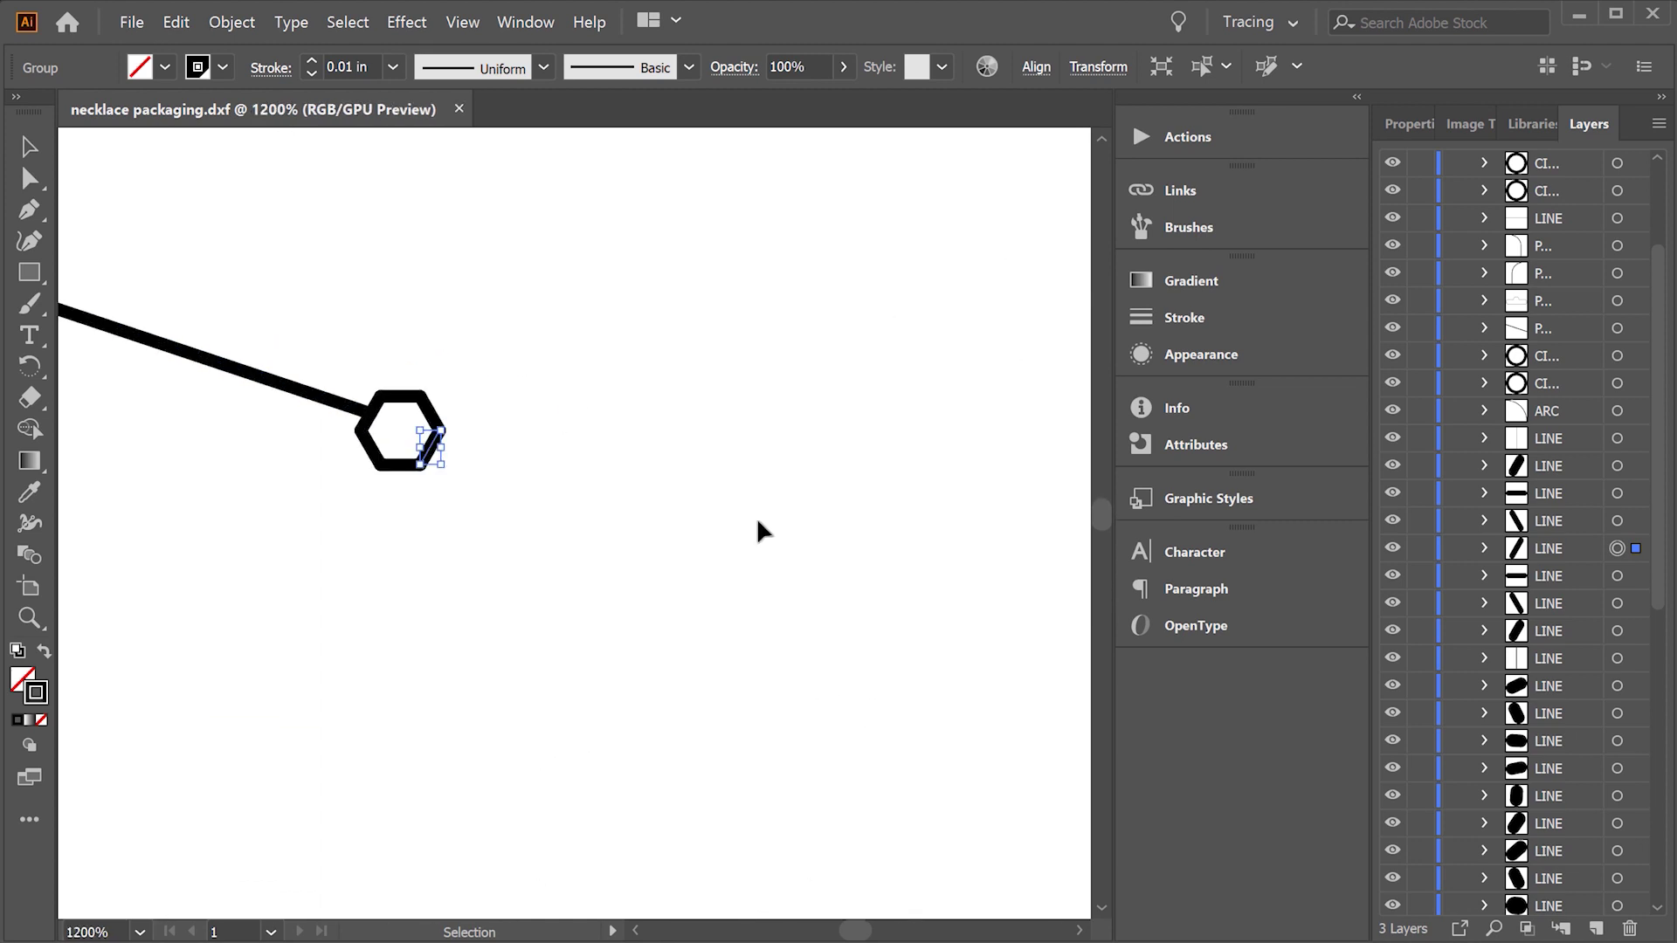
click(1617, 575)
click(1617, 605)
click(1617, 630)
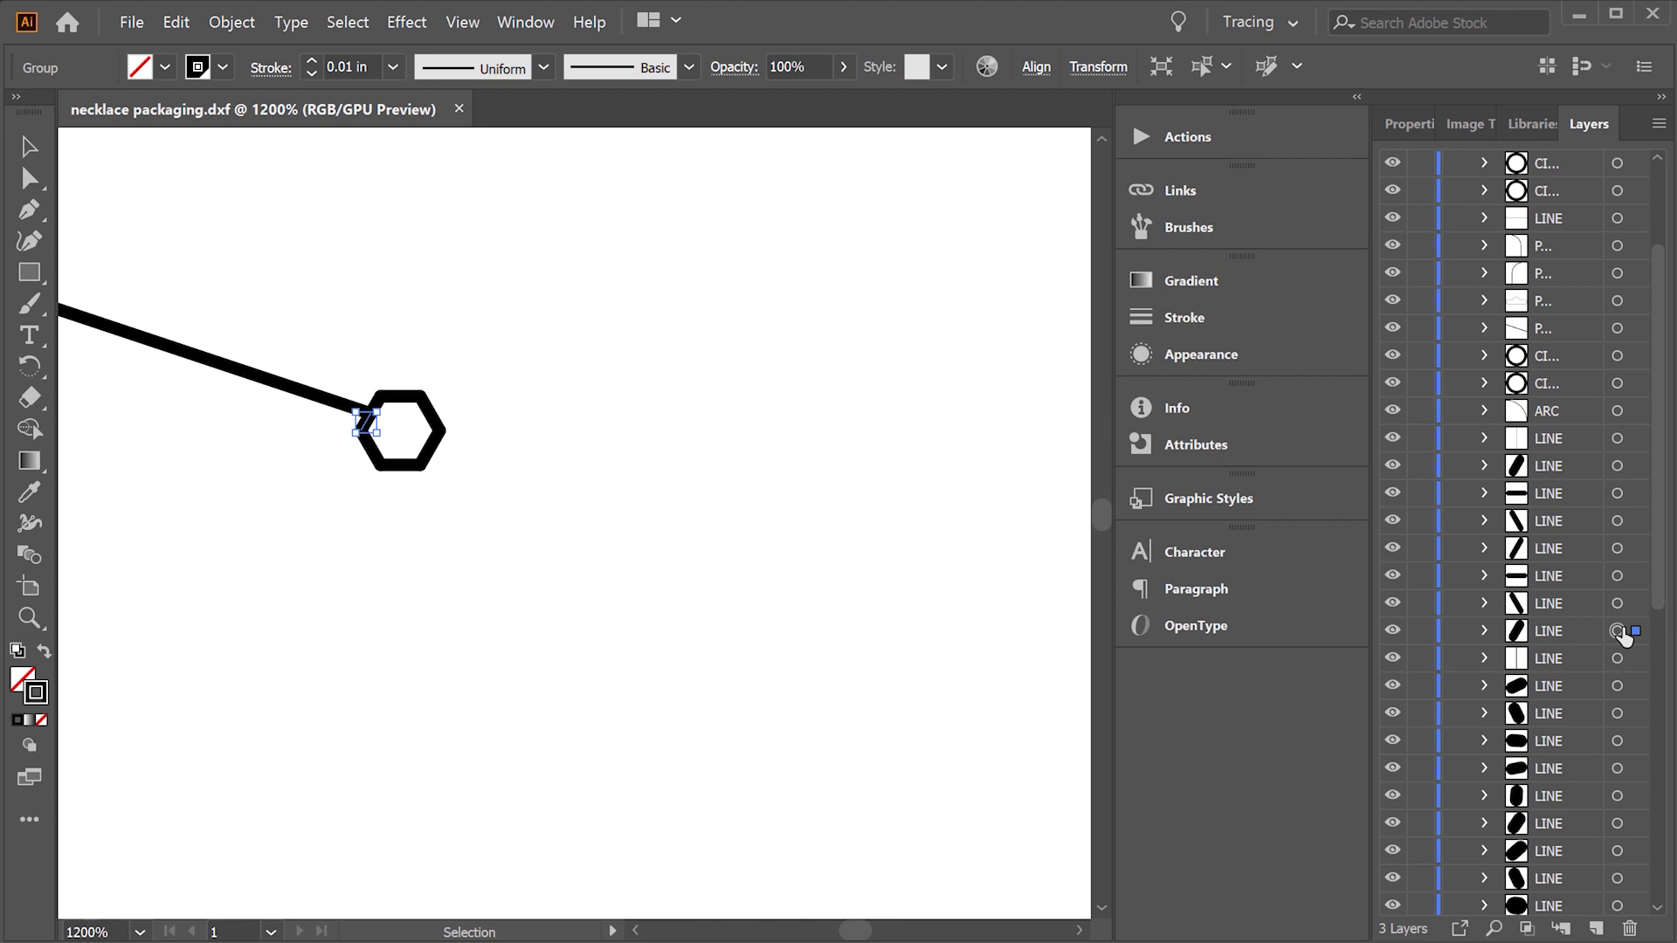
scroll(445, 436, down, 2)
alt+scroll(414, 398, down, 8)
alt+scroll(414, 580, down, 1)
alt+scroll(309, 575, up, 2)
alt+scroll(618, 428, down, 1)
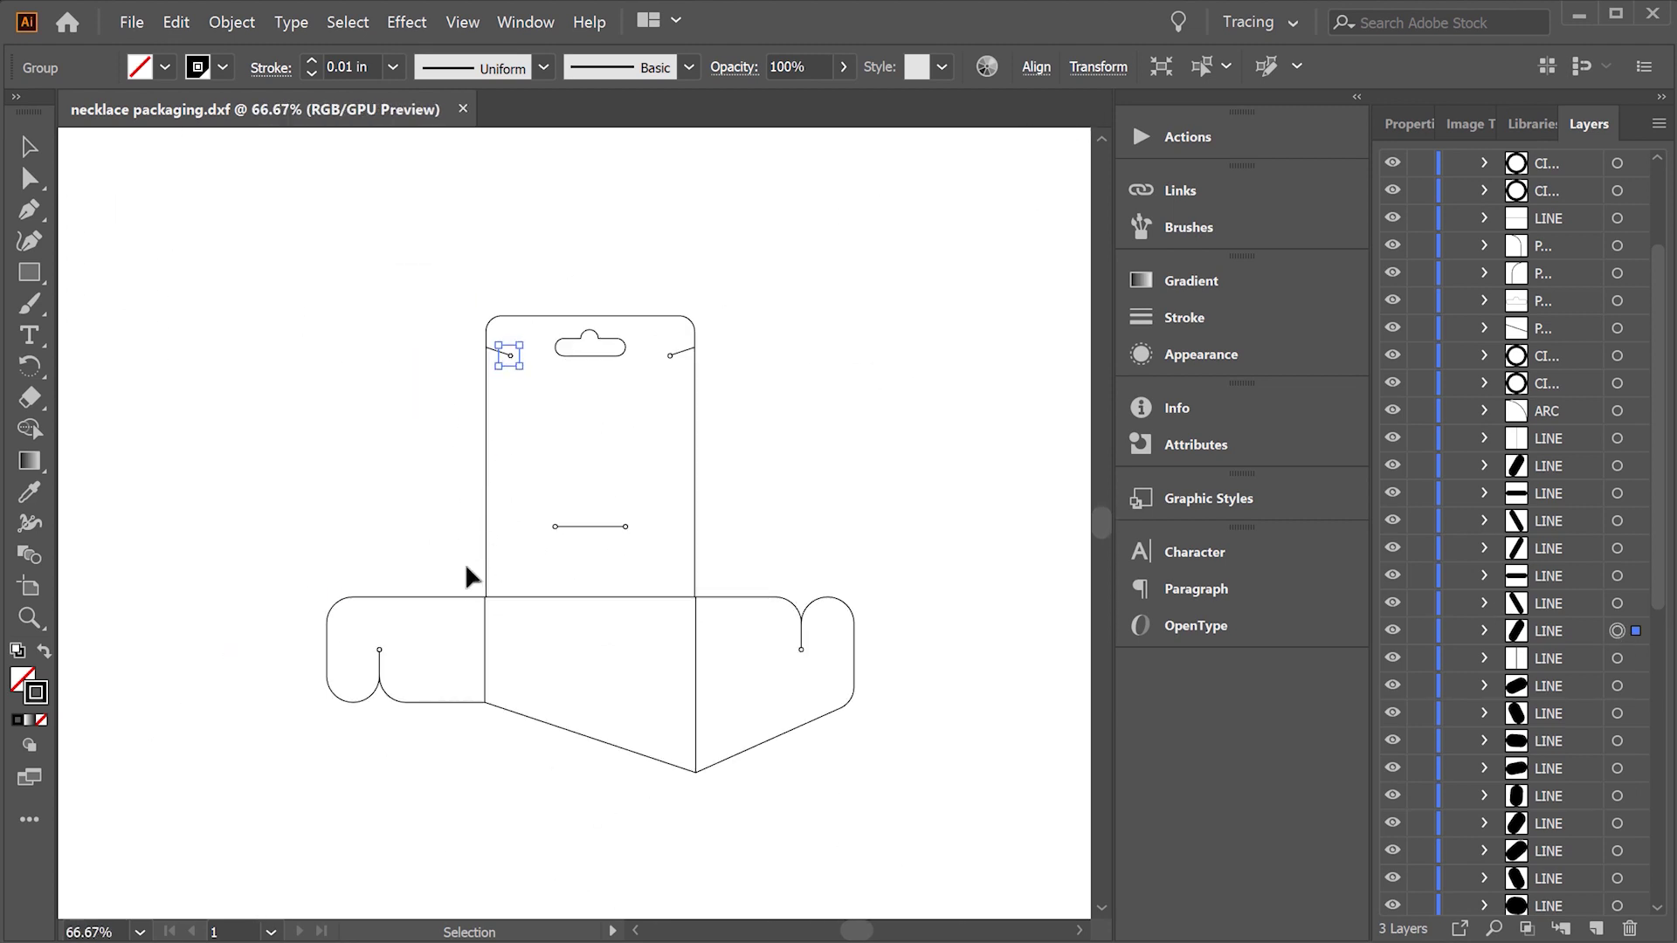
alt+scroll(476, 584, up, 1)
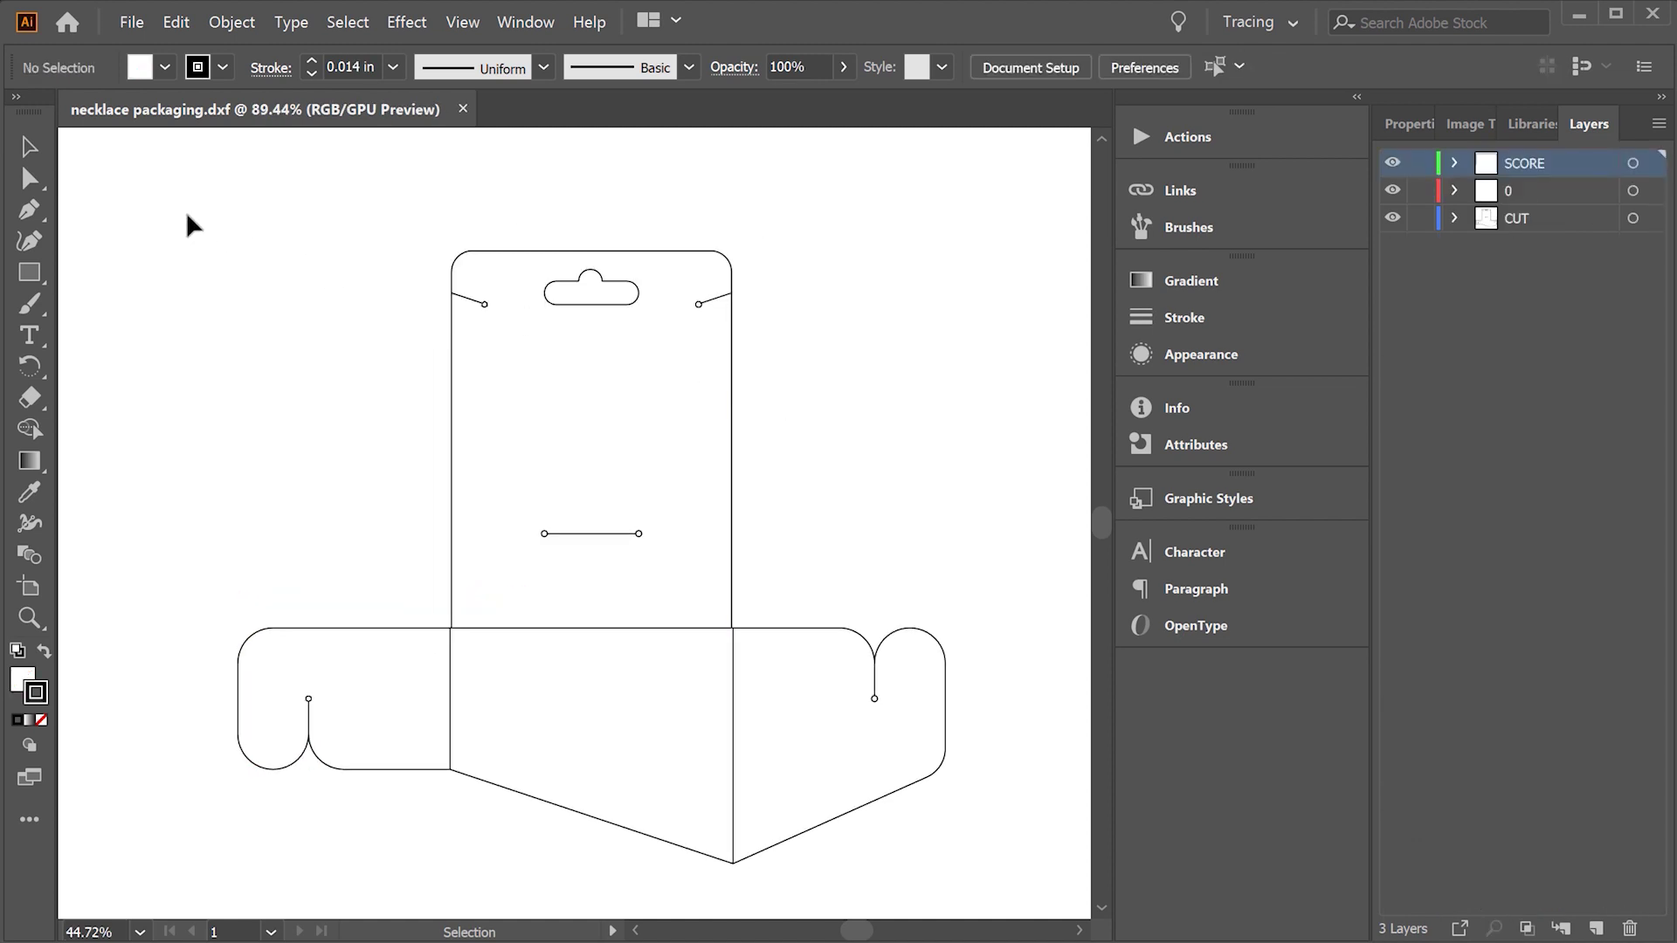
- Select all of the packaging artwork, including the cut outline and score lines, and bring up its available commands
drag(186, 215, 1003, 906)
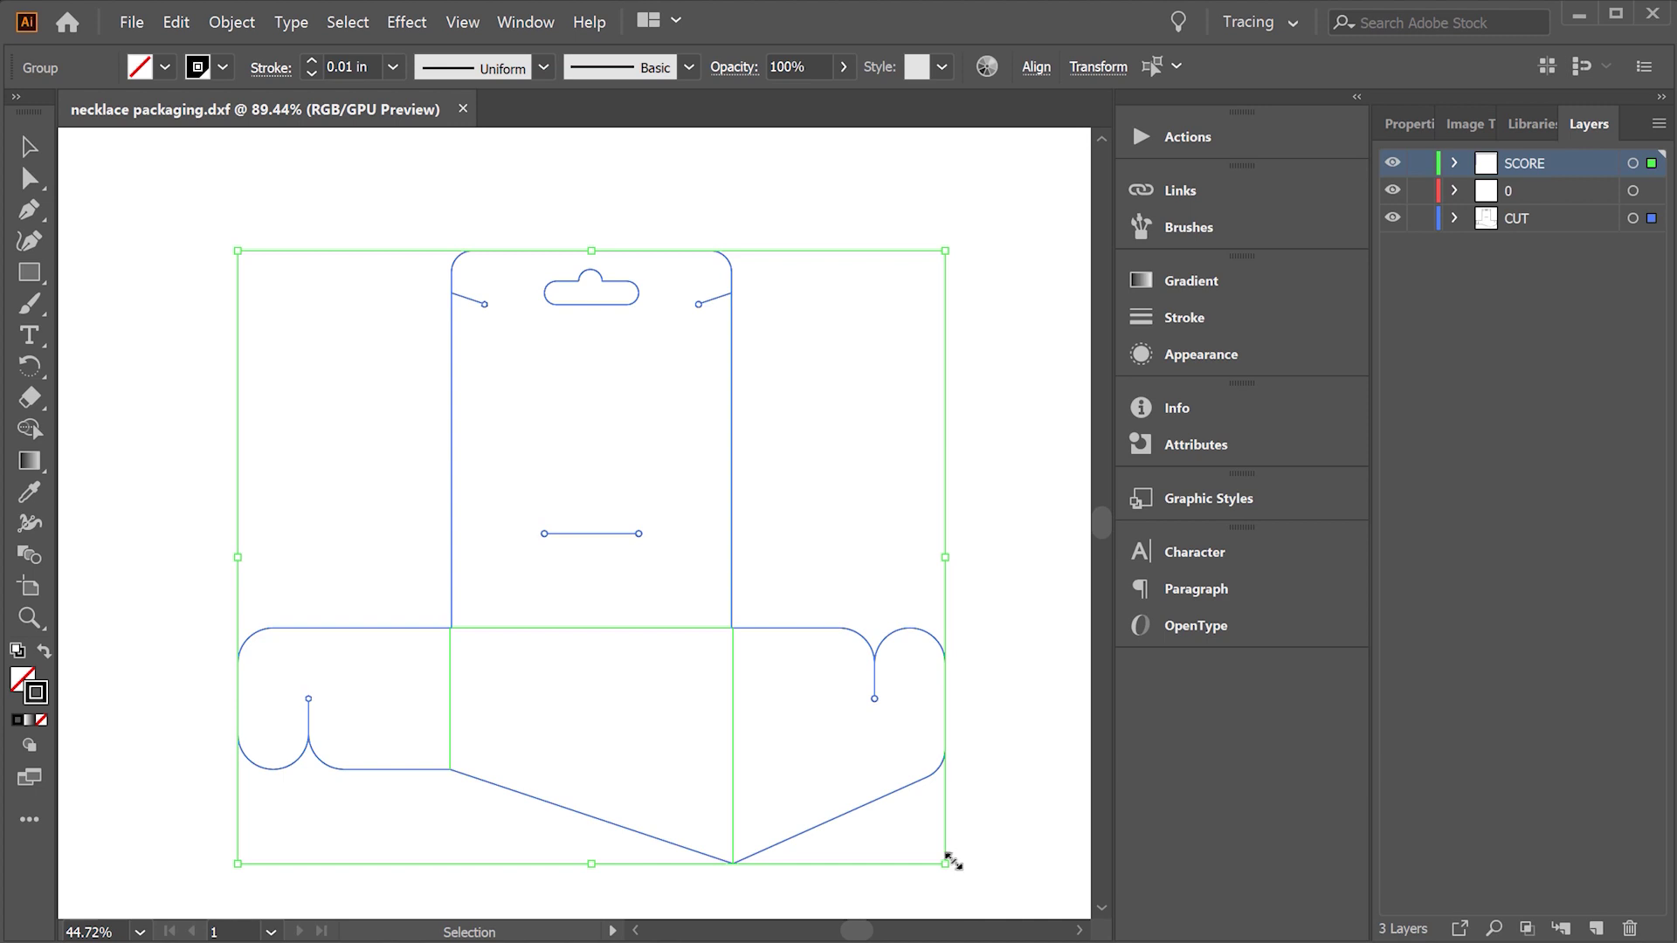
right_click(892, 787)
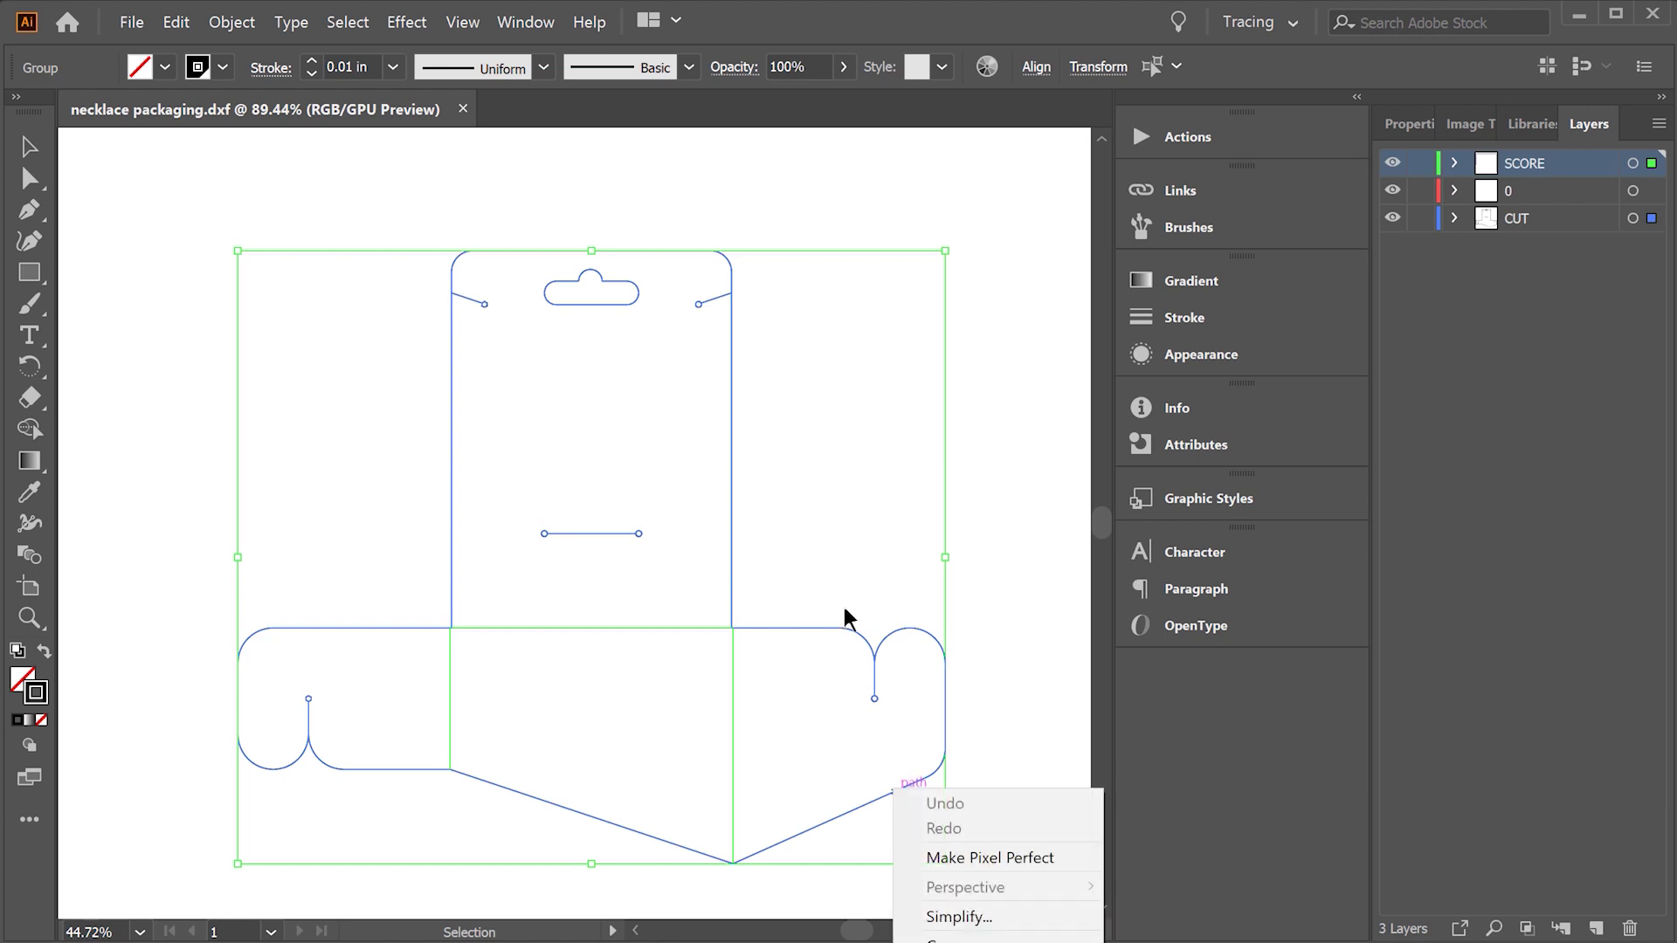